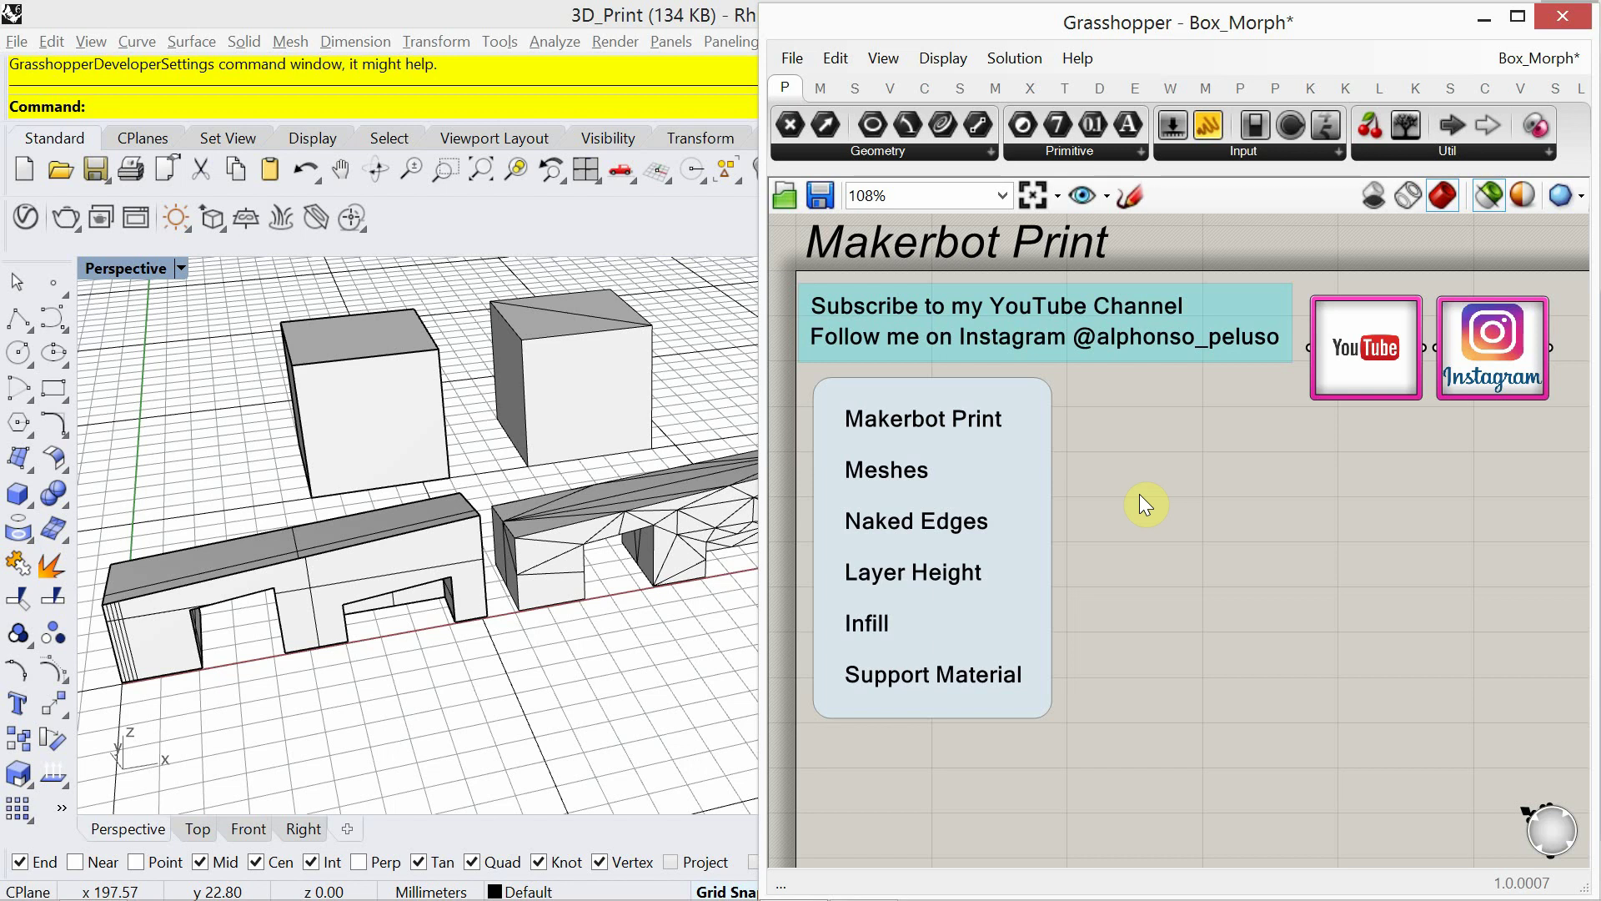
Step: Select the Makerbot Print title on the Grasshopper canvas, then deselect it
click(1021, 244)
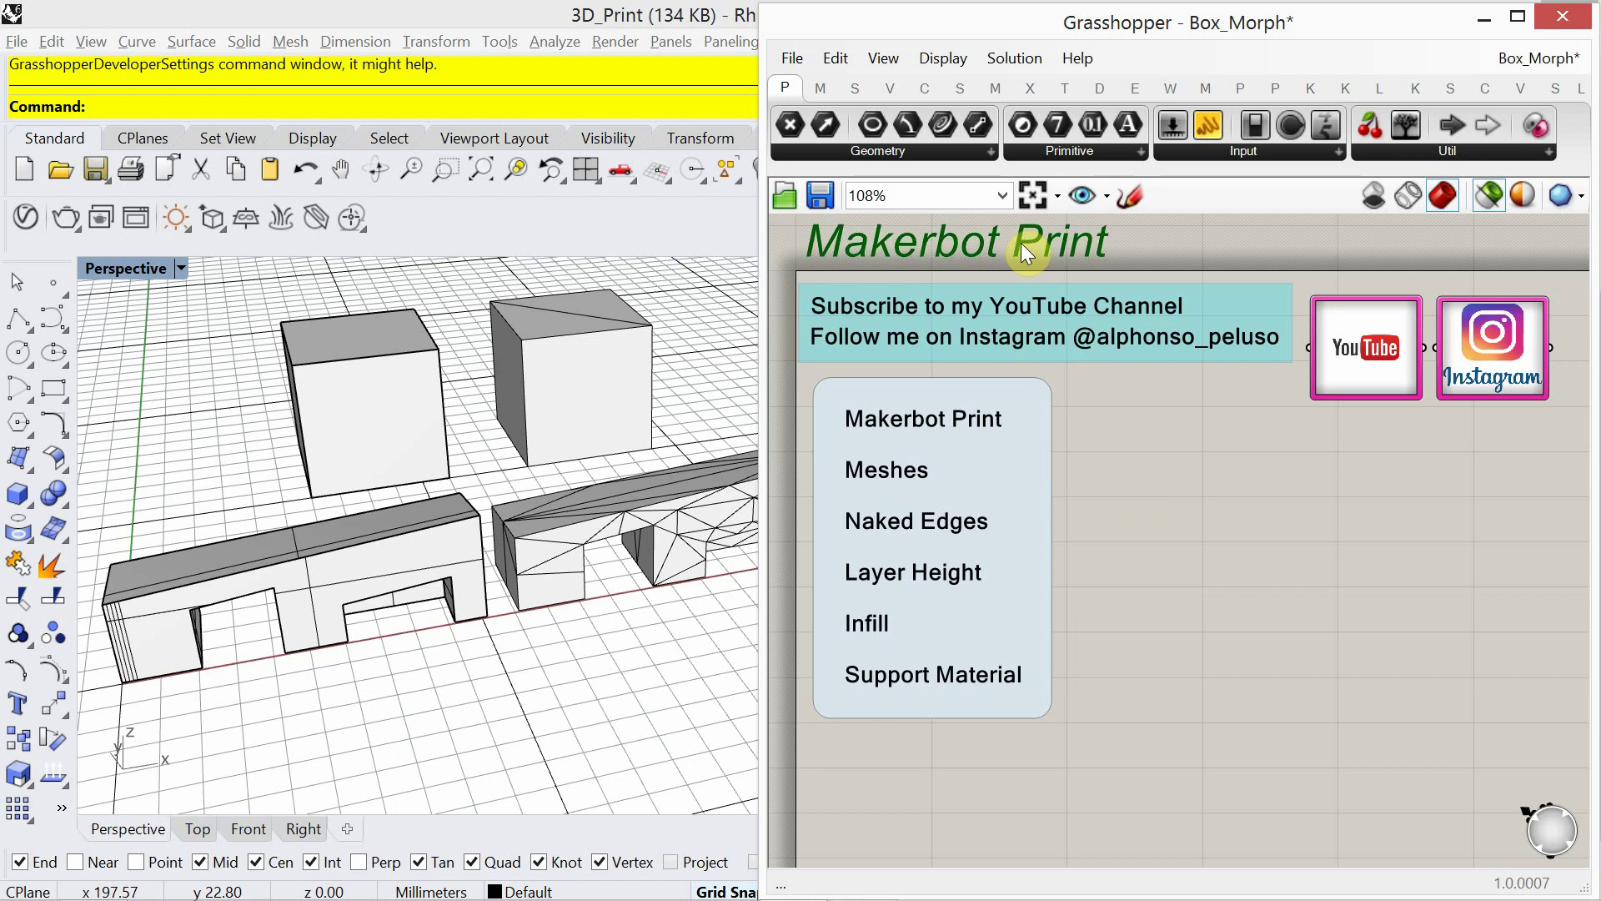
click(1155, 465)
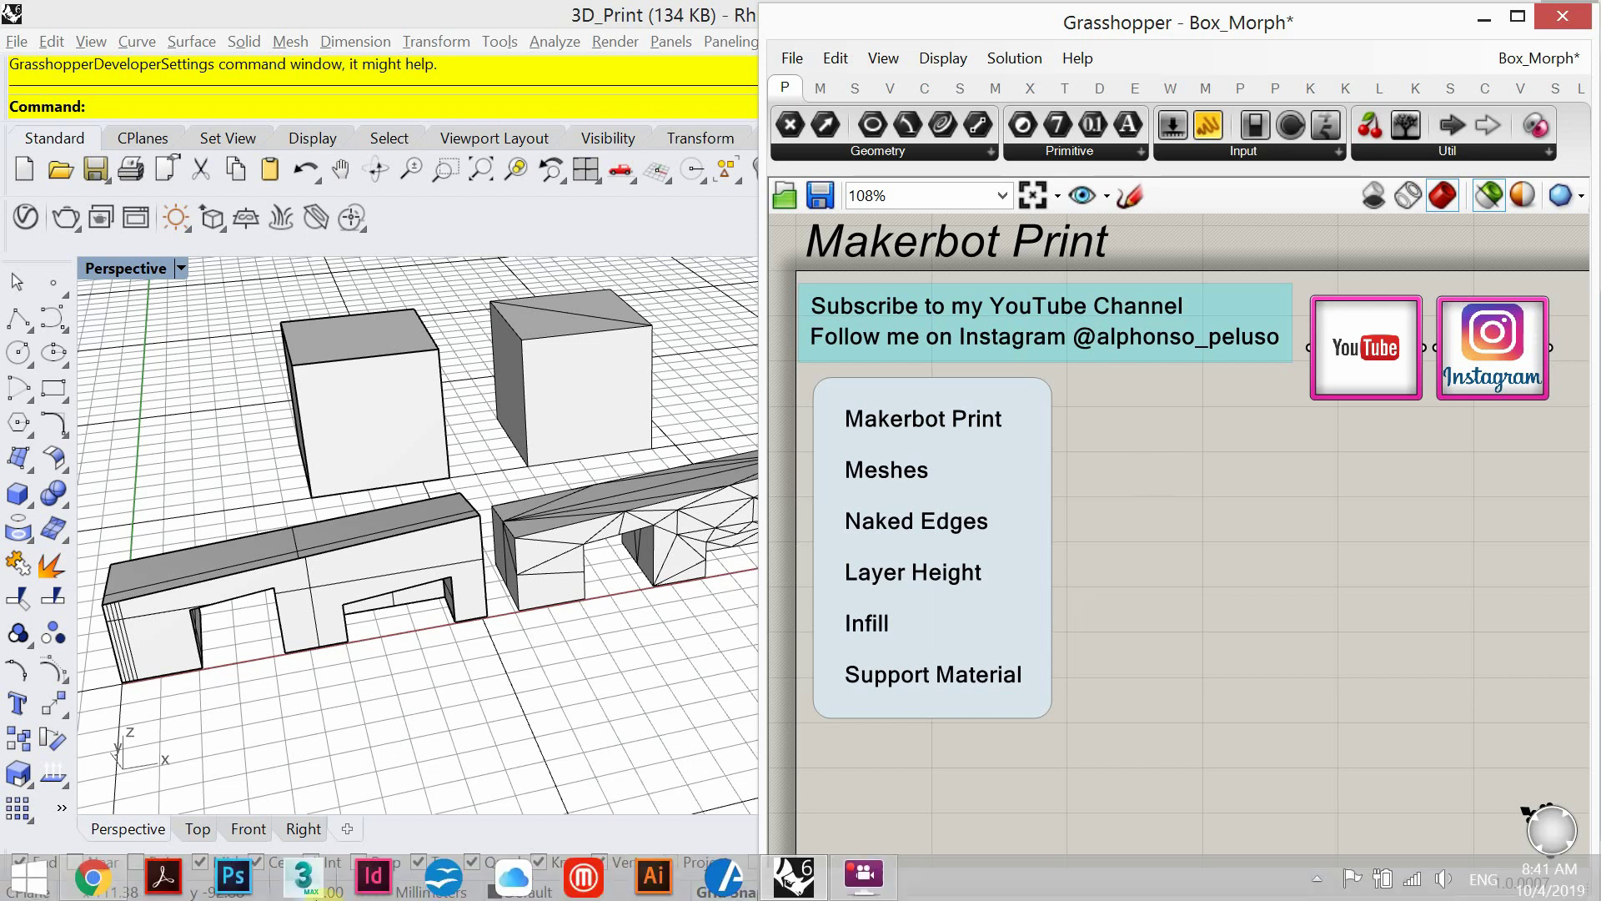
Step: Bring the YouTube channel's Videos page forward and scroll it down and back up
click(92, 891)
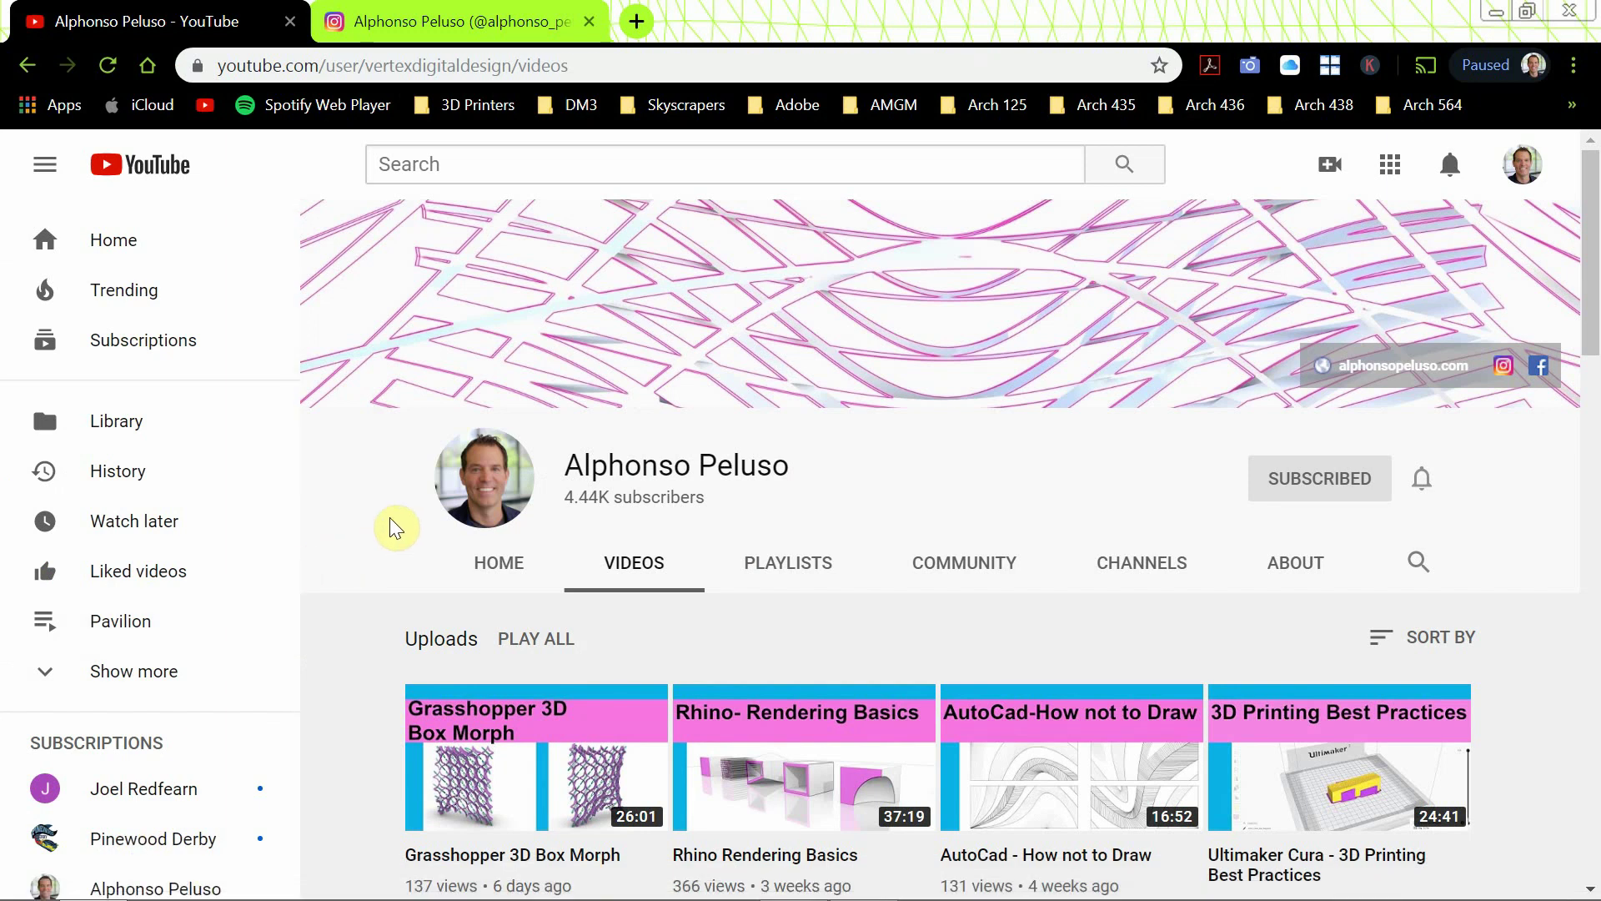
scroll(397, 524, down, 1)
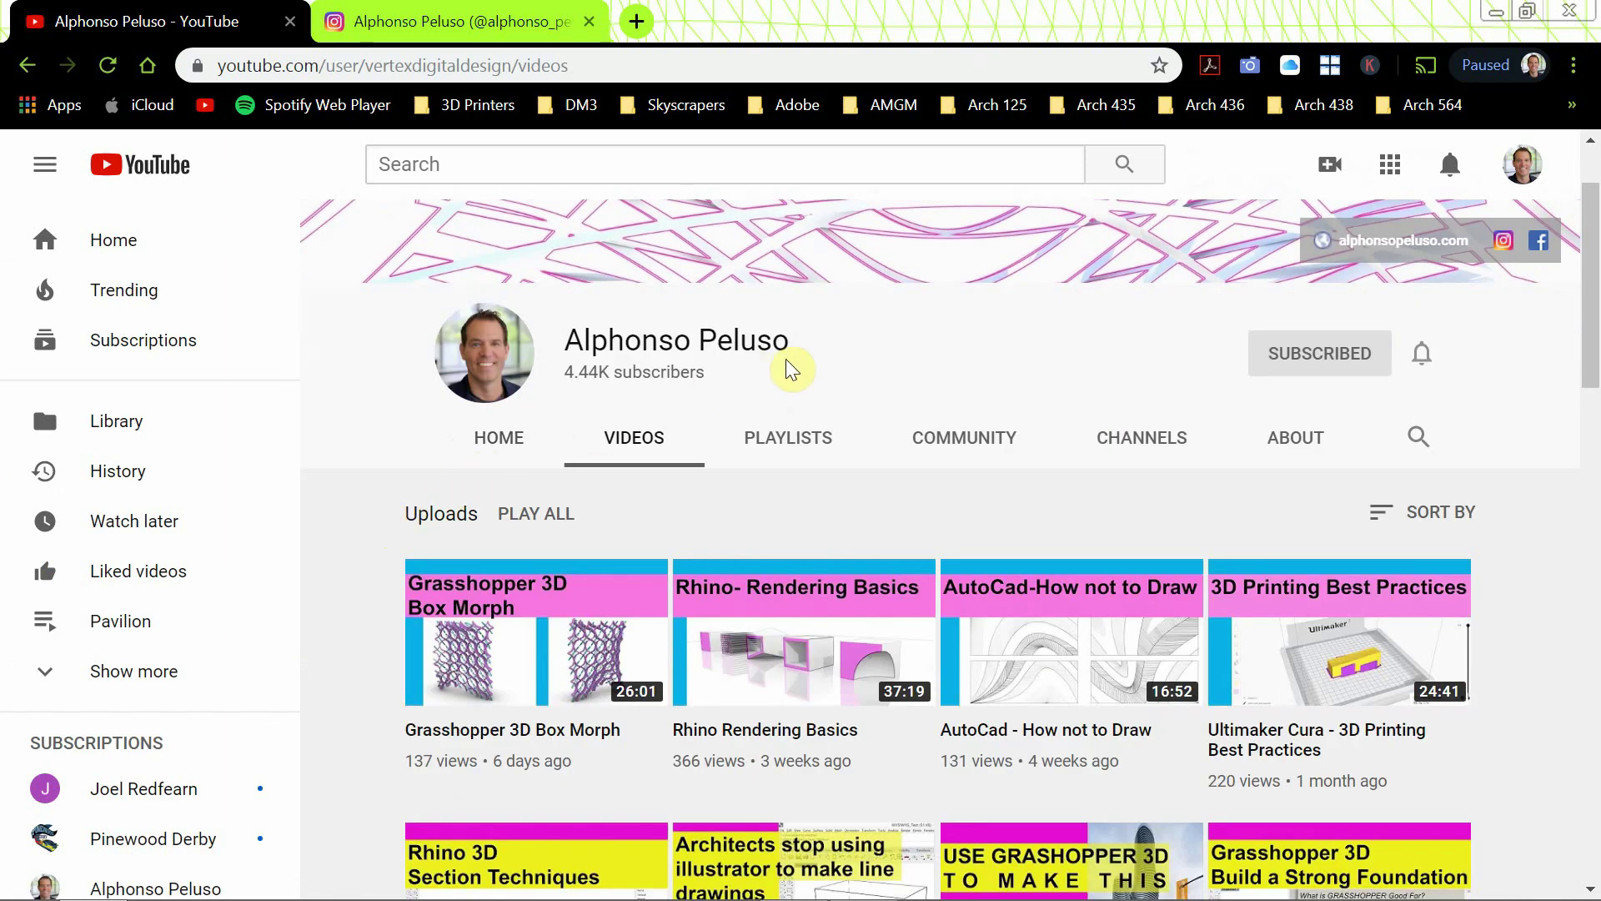
scroll(956, 370, up, 1)
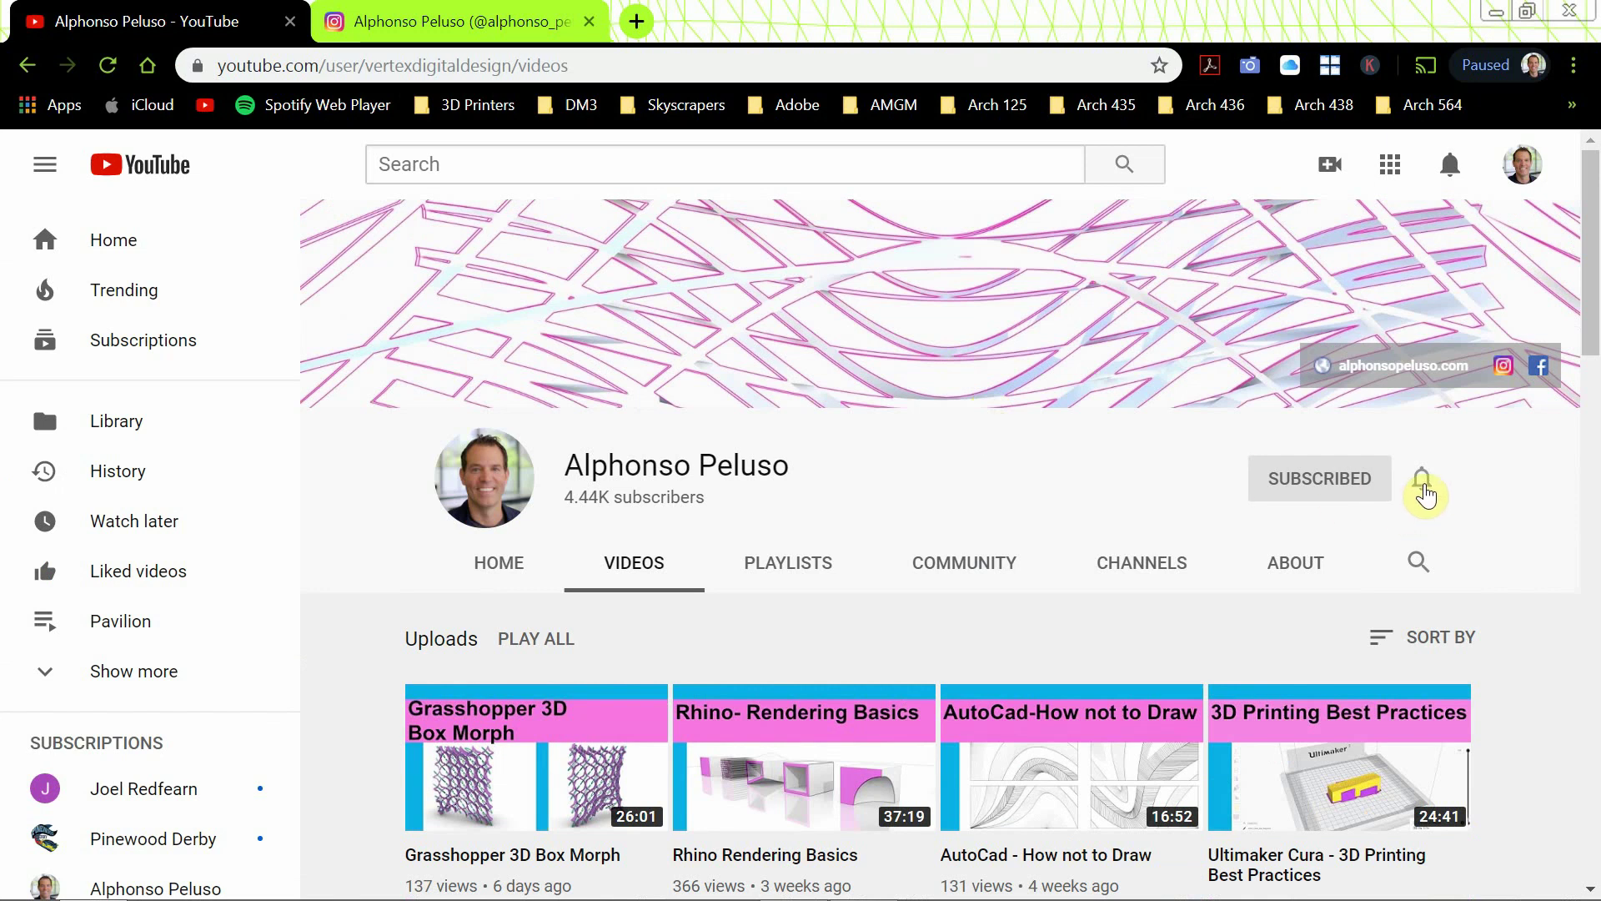
click(402, 33)
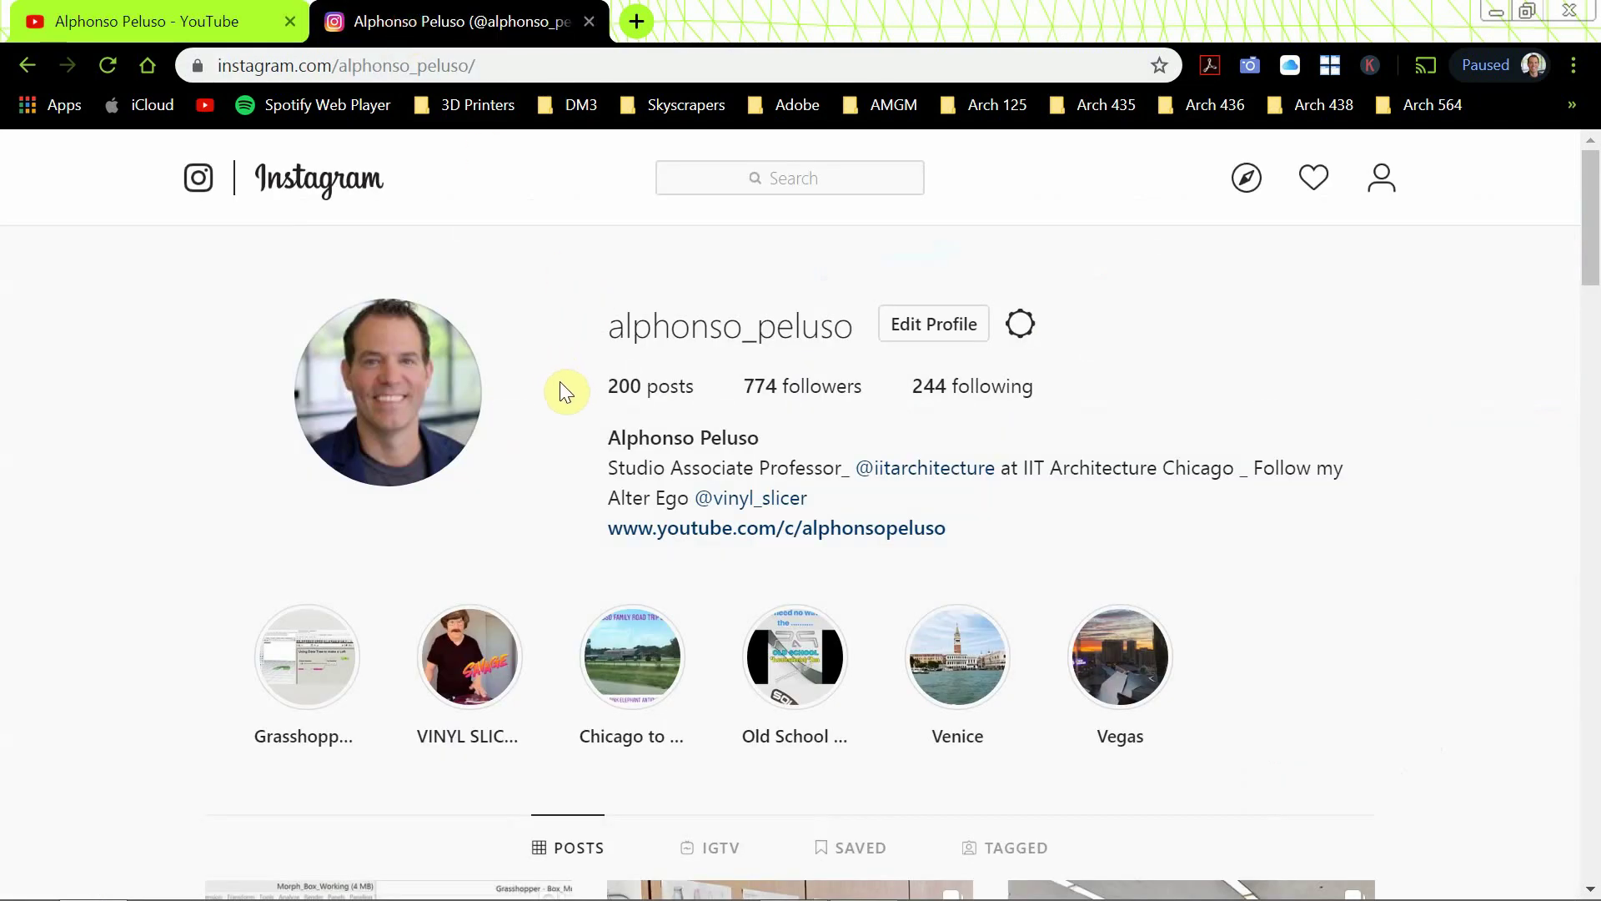
scroll(564, 389, down, 10)
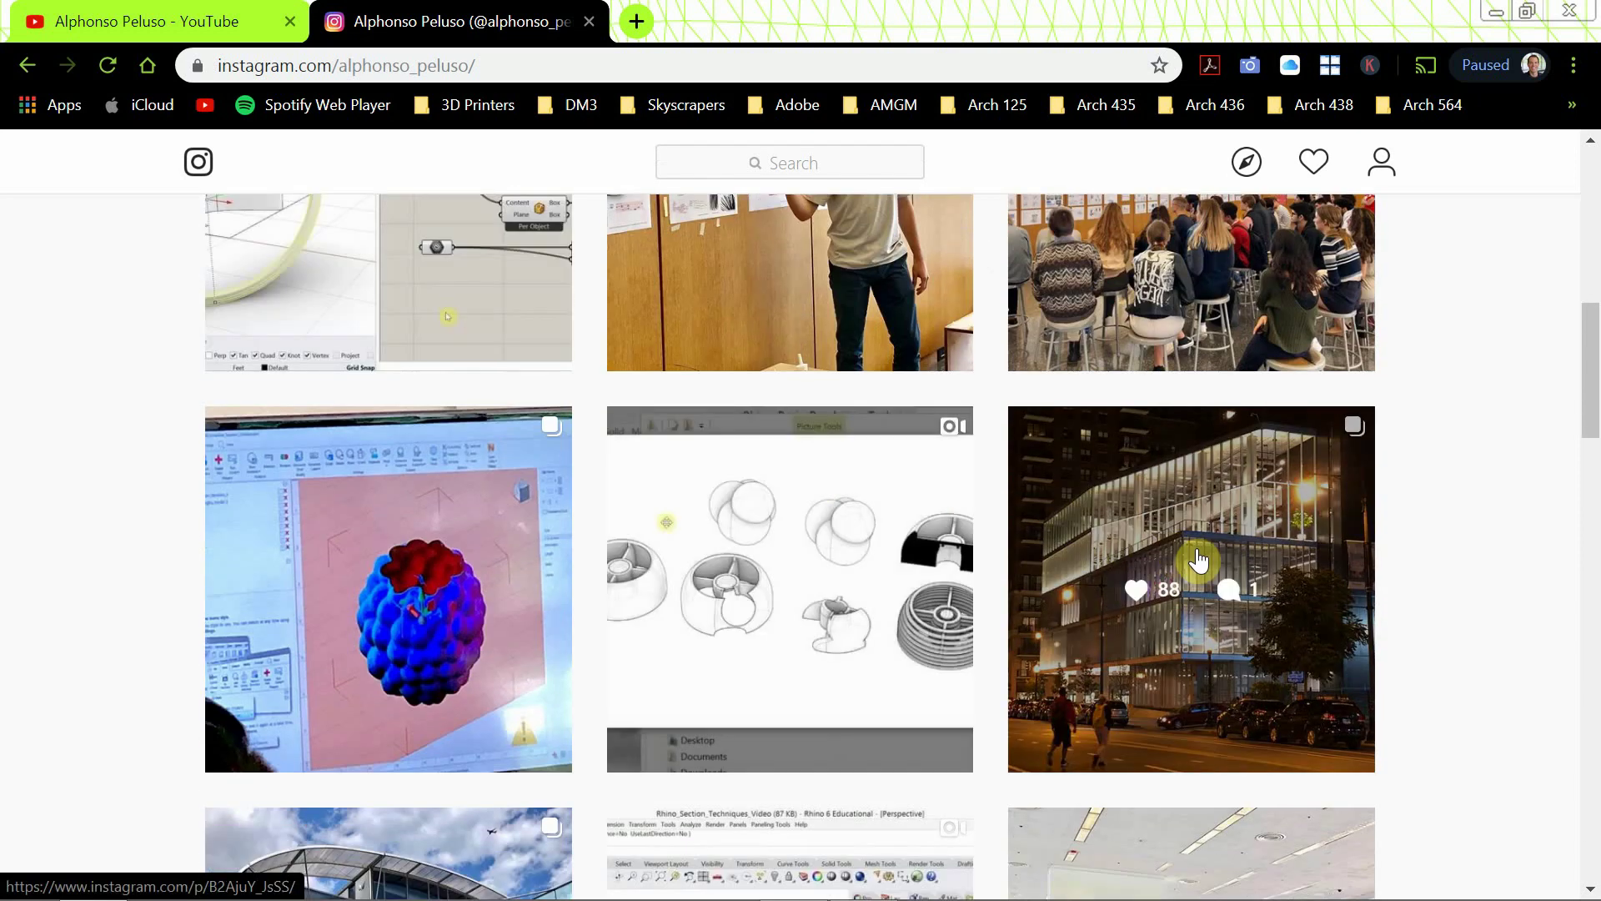
click(1240, 553)
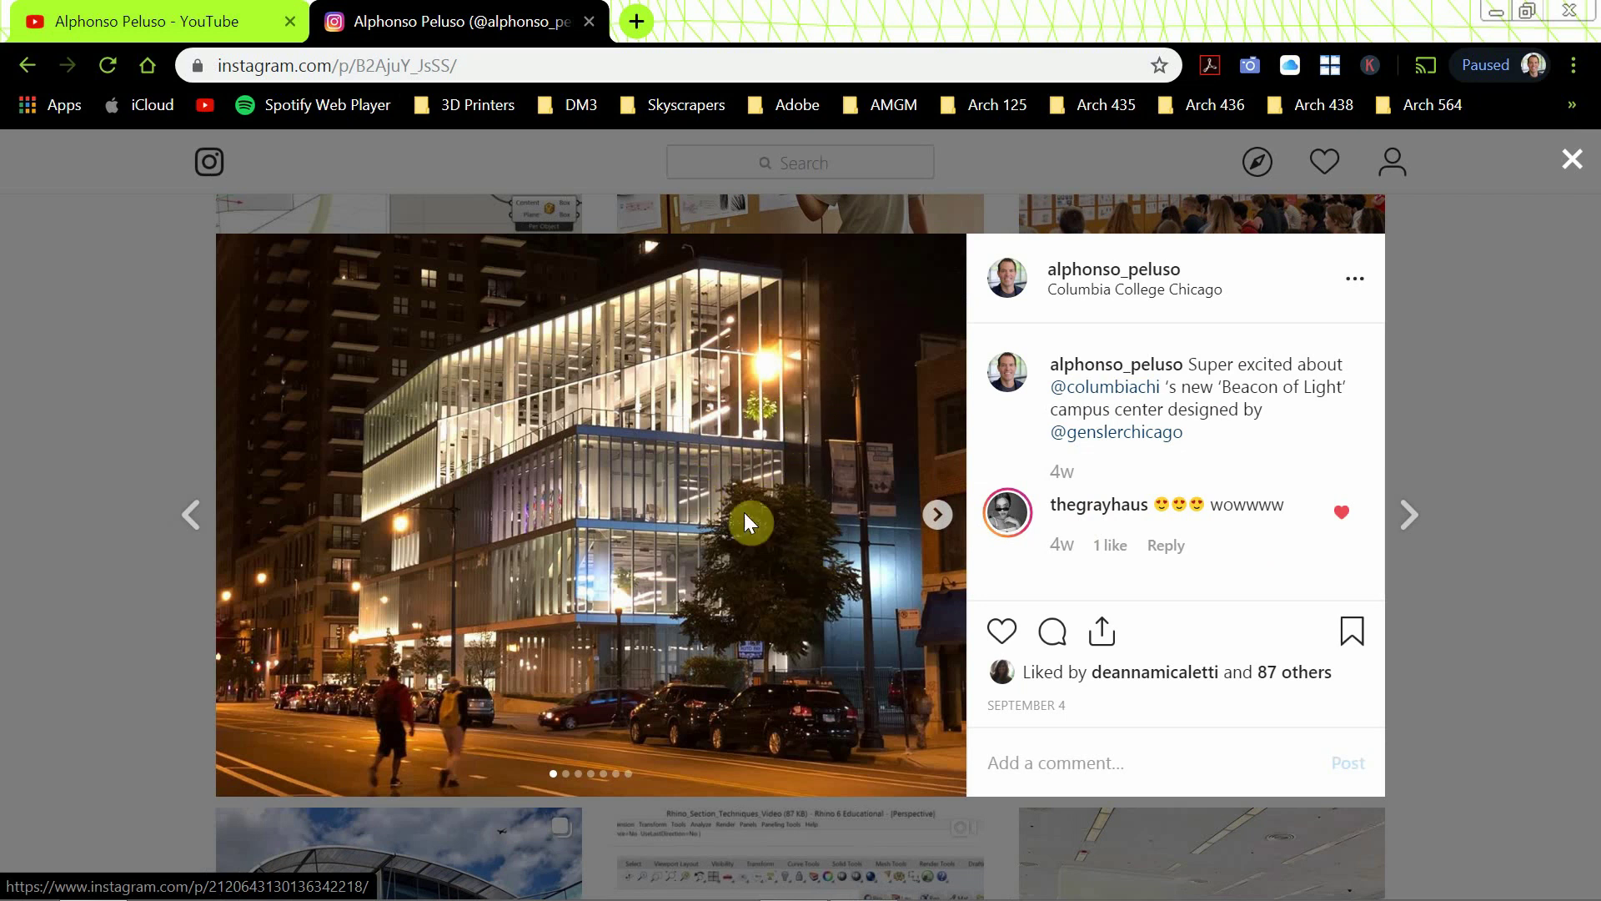
click(937, 523)
click(938, 523)
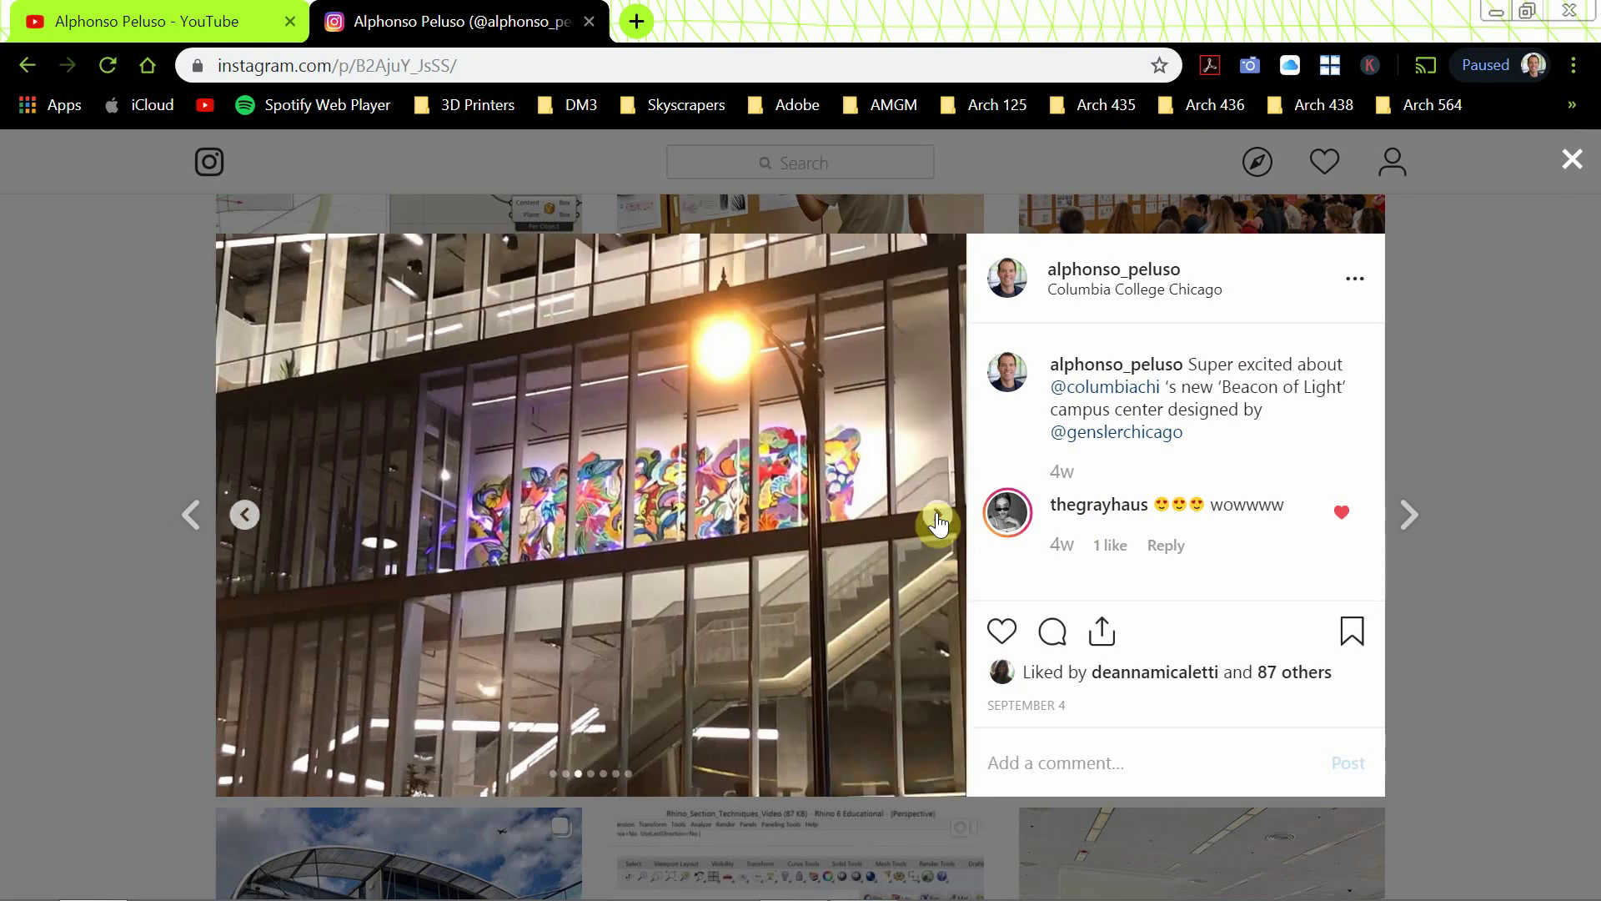
click(937, 523)
click(937, 523)
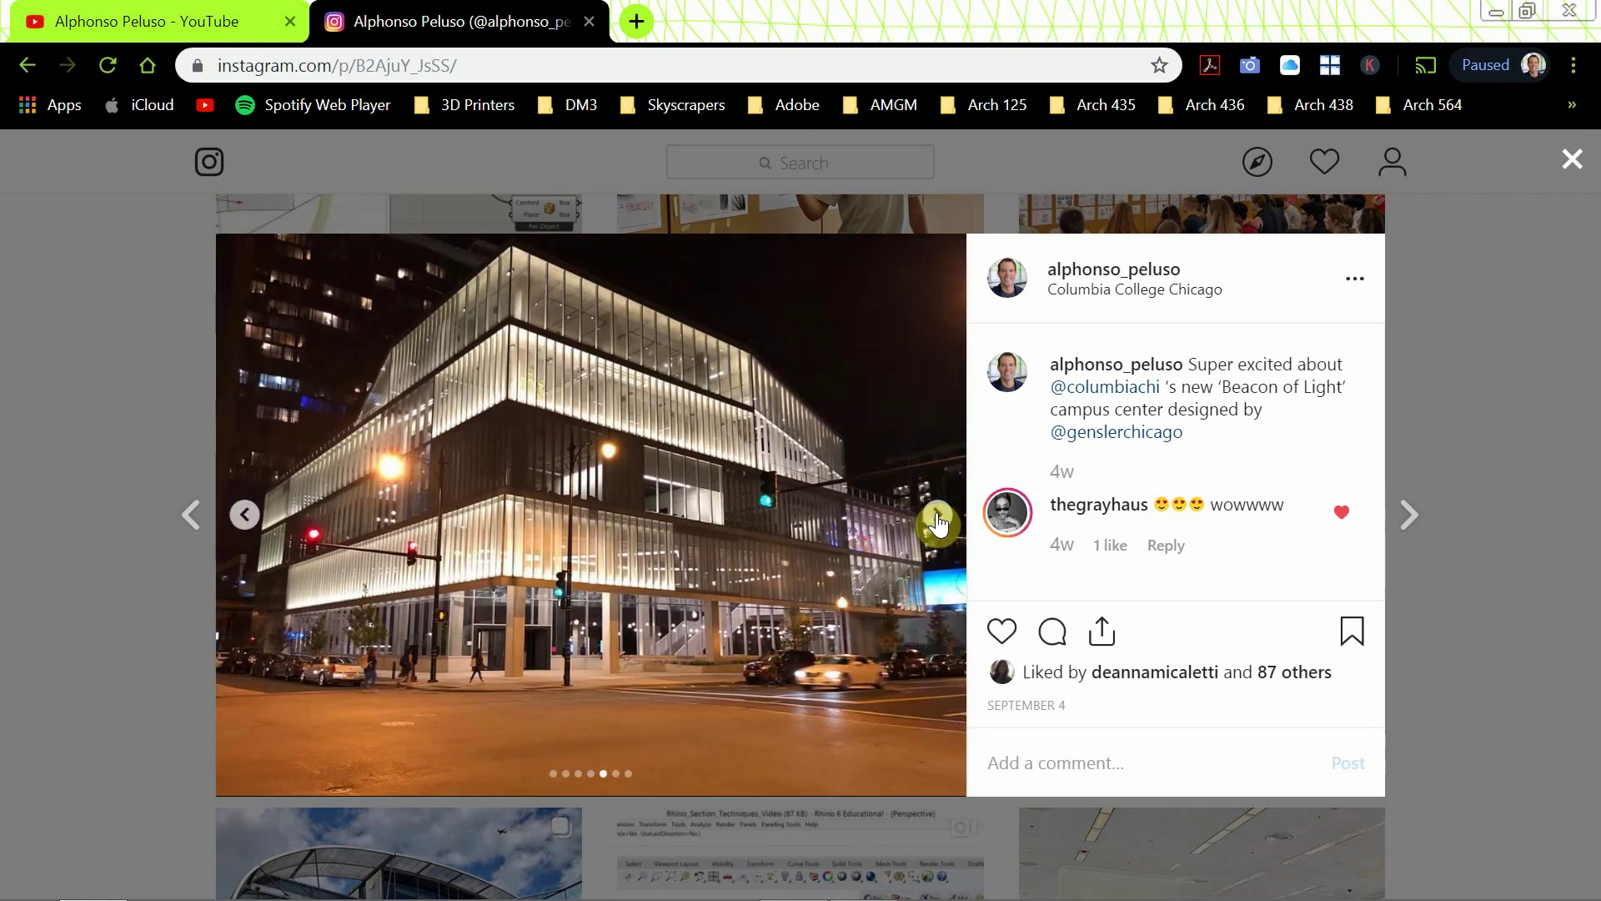
click(937, 523)
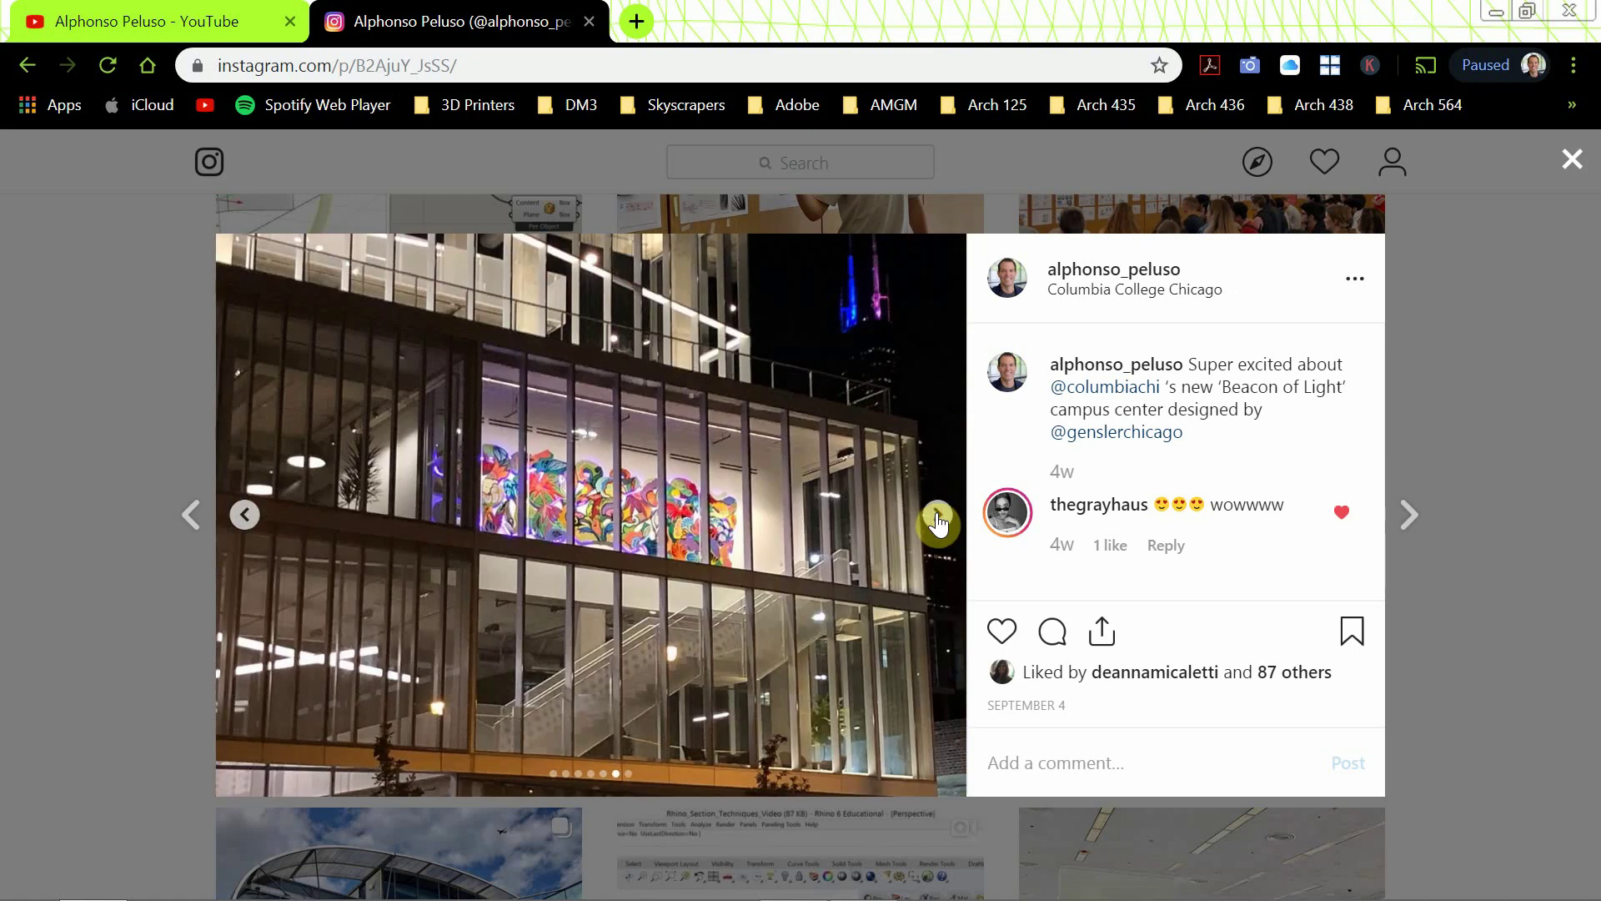
click(1589, 174)
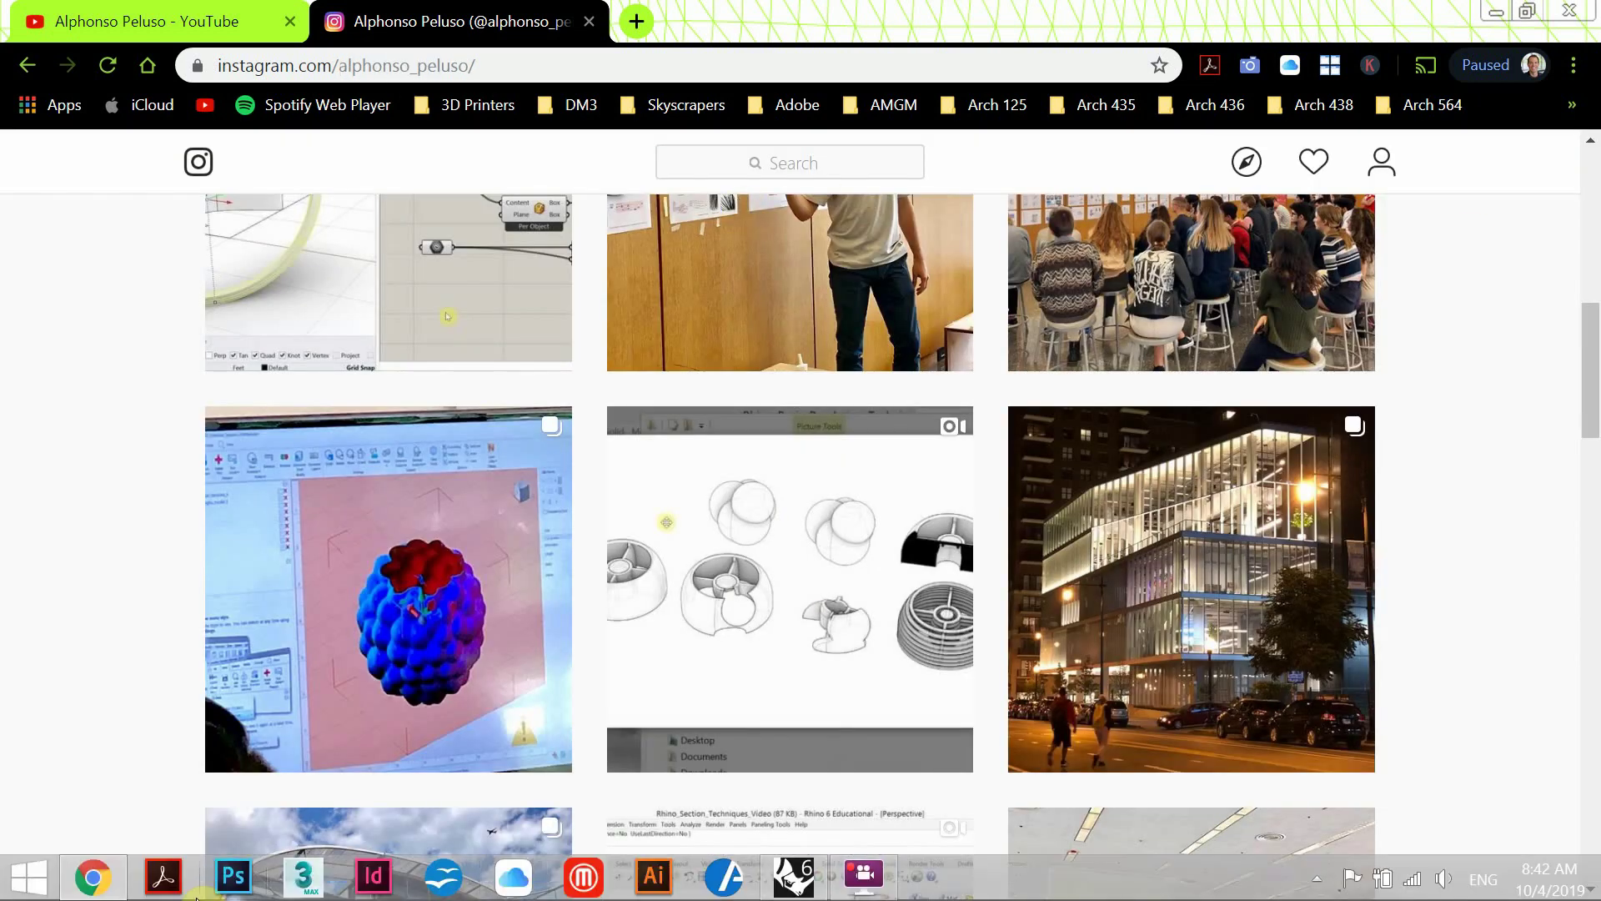
Step: Return to the 3D_Print Rhino window by switching through the desktop with Alt+Tab
click(794, 875)
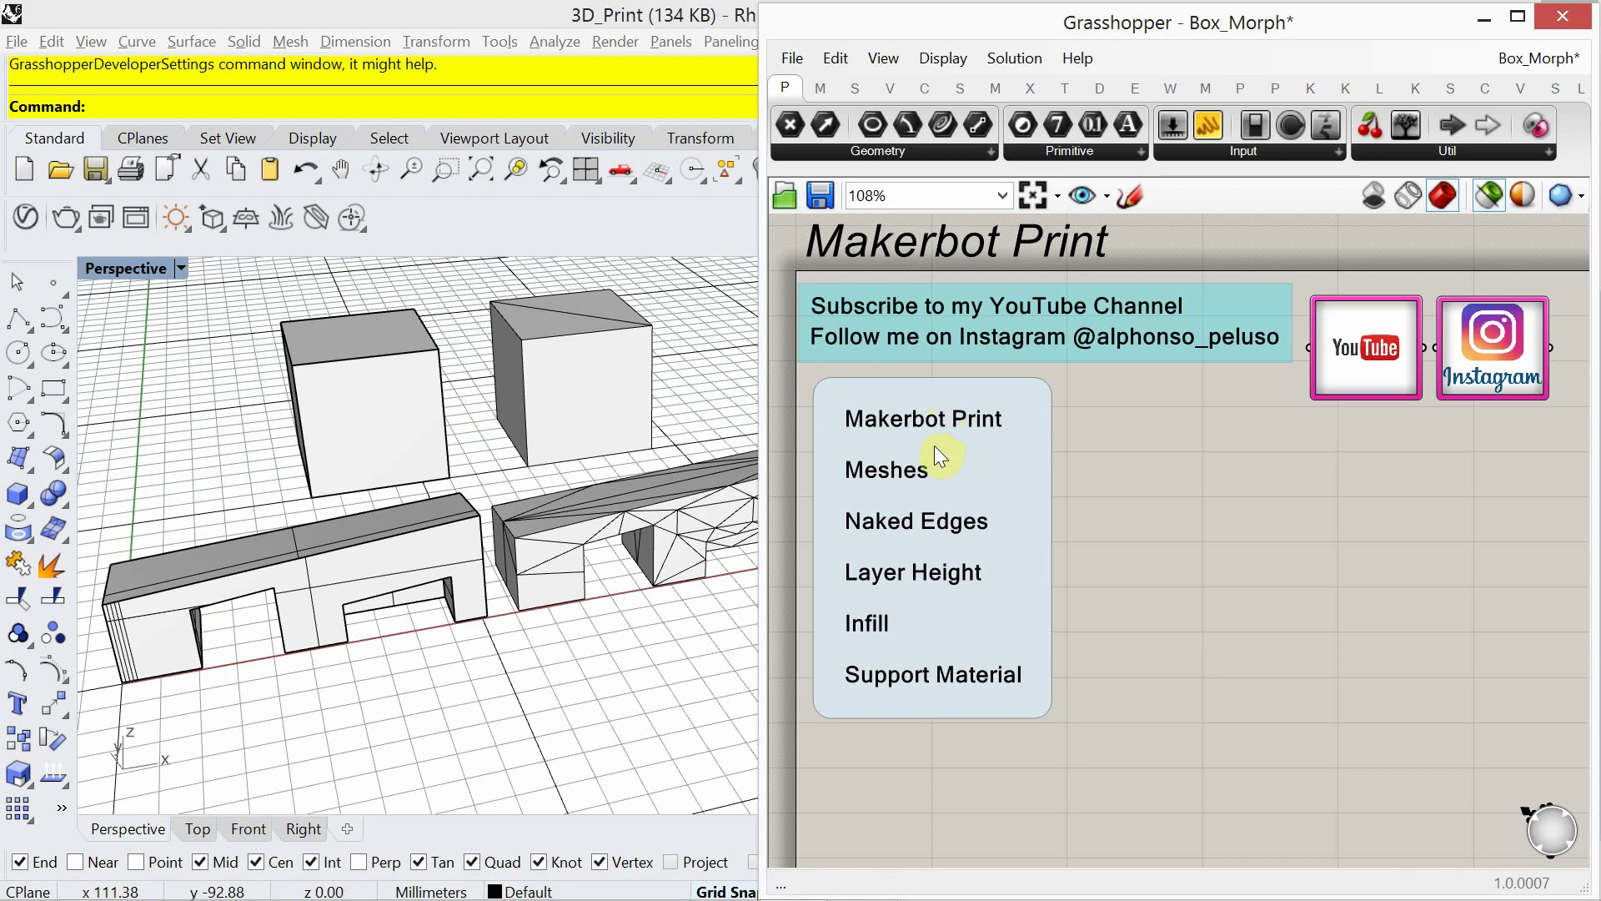
key(alt+Tab)
key(Tab)
key(Tab)
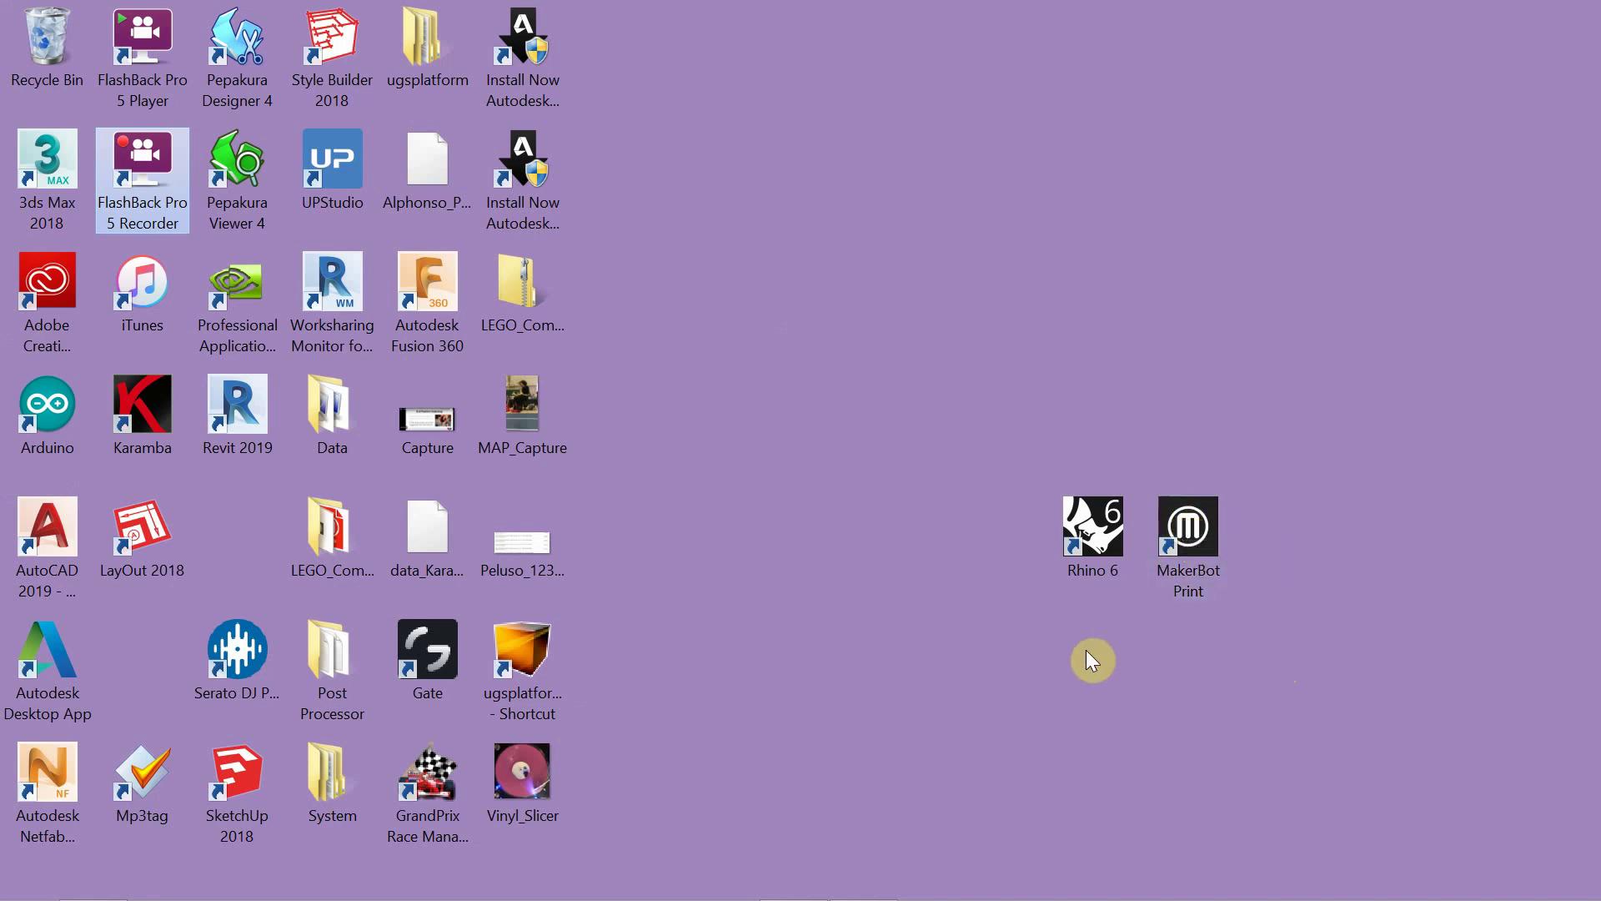
key(alt+Tab)
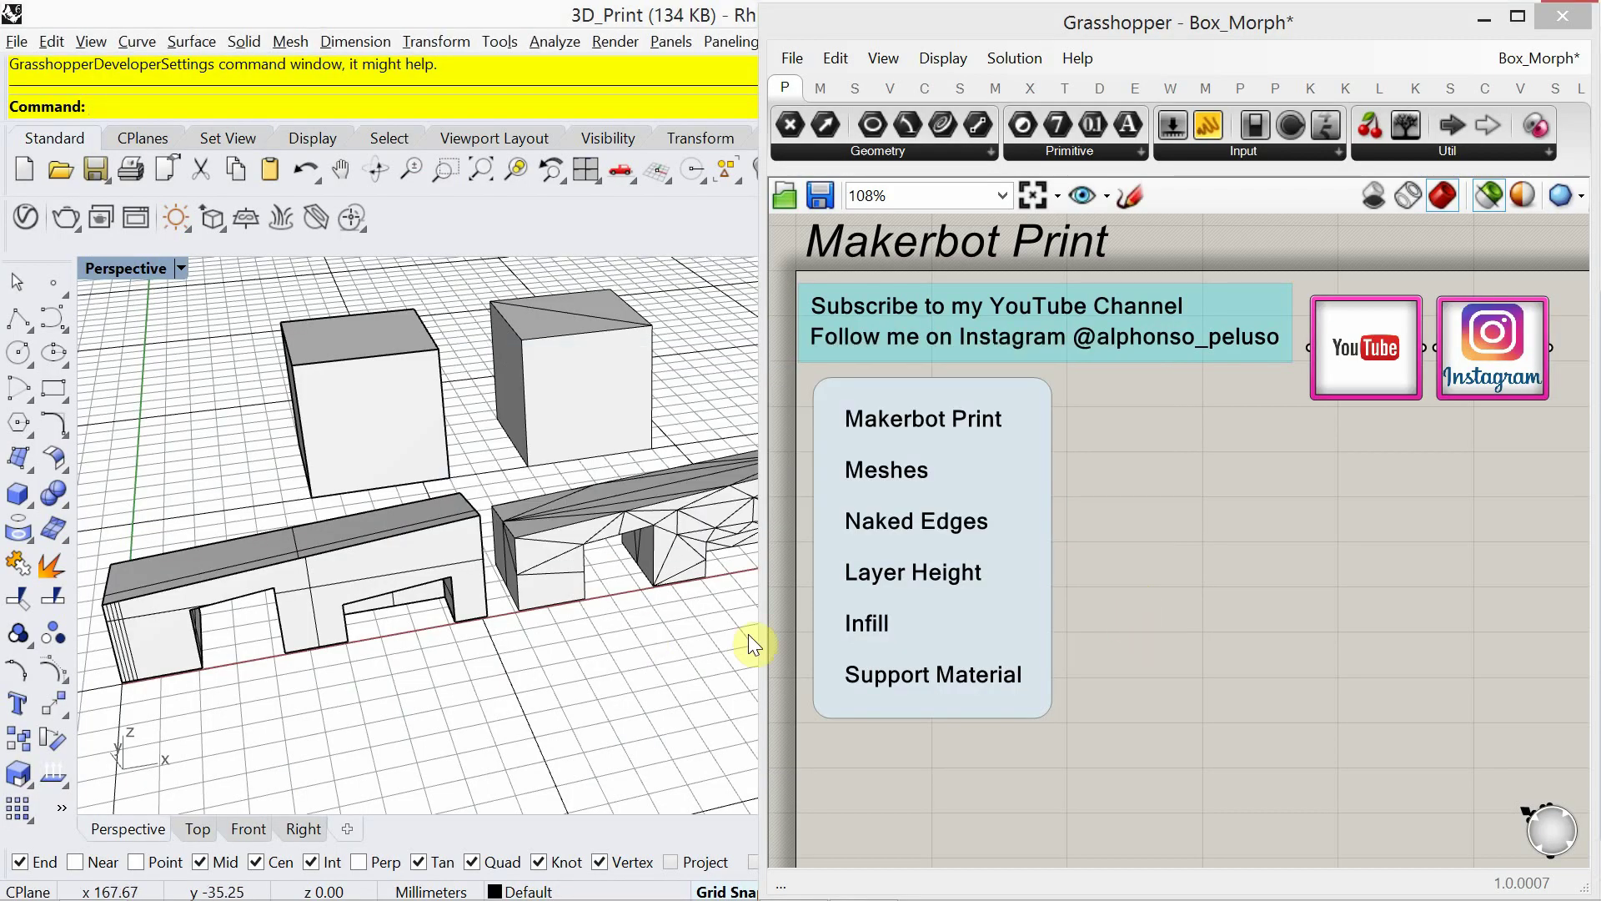
Step: Select the video-topics panel, then minimize the Grasshopper editor so Rhino fills the screen
click(895, 474)
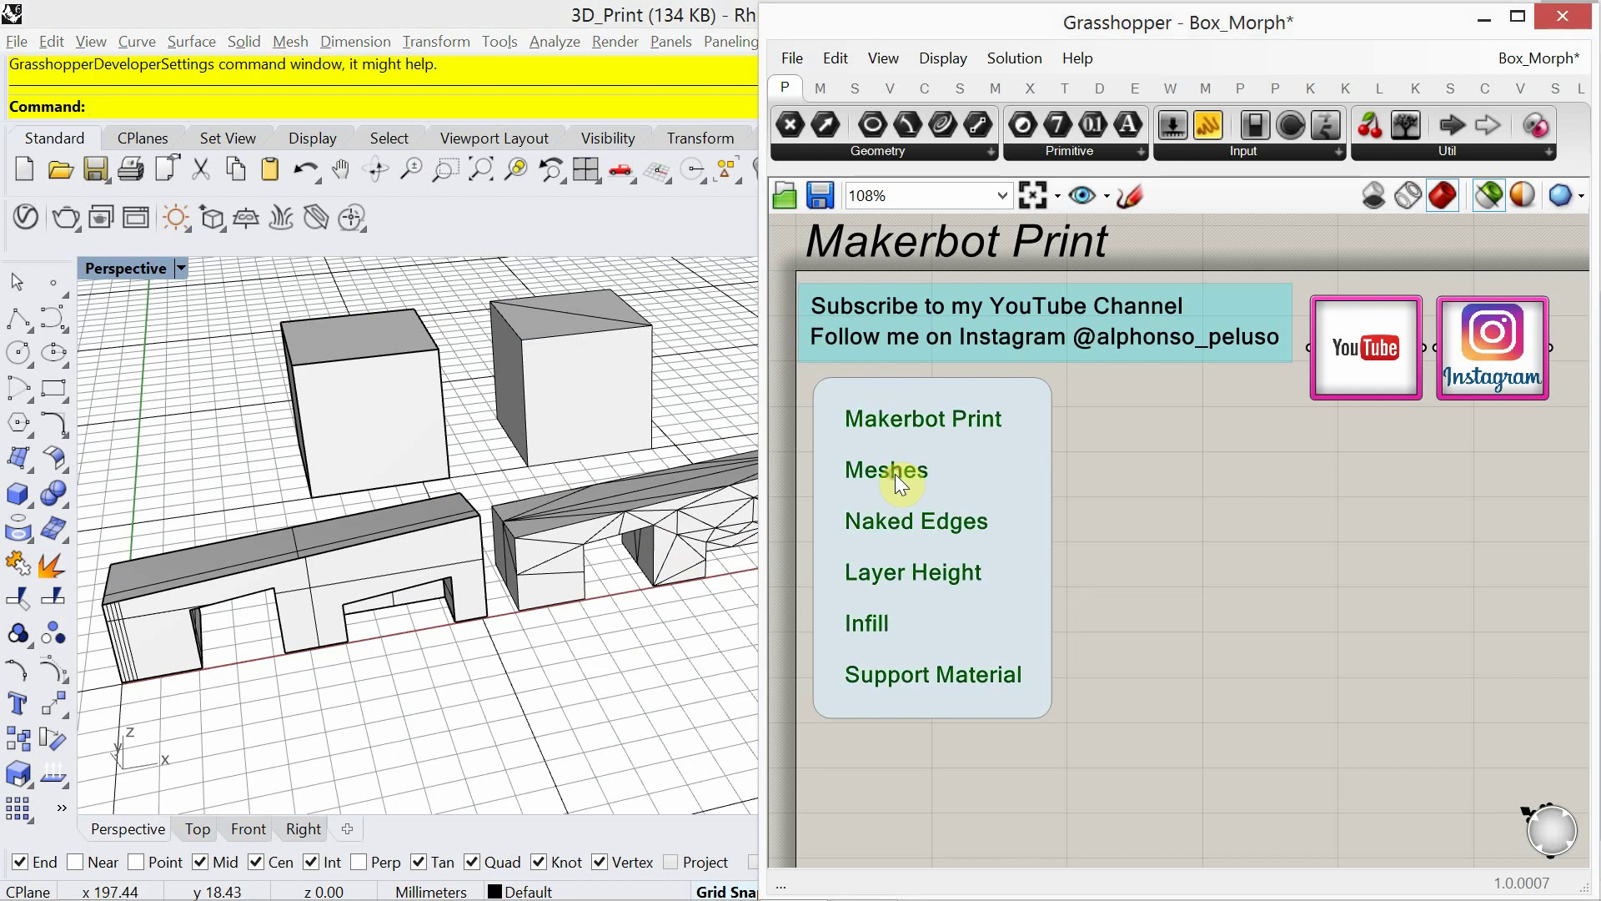
click(1144, 496)
click(899, 469)
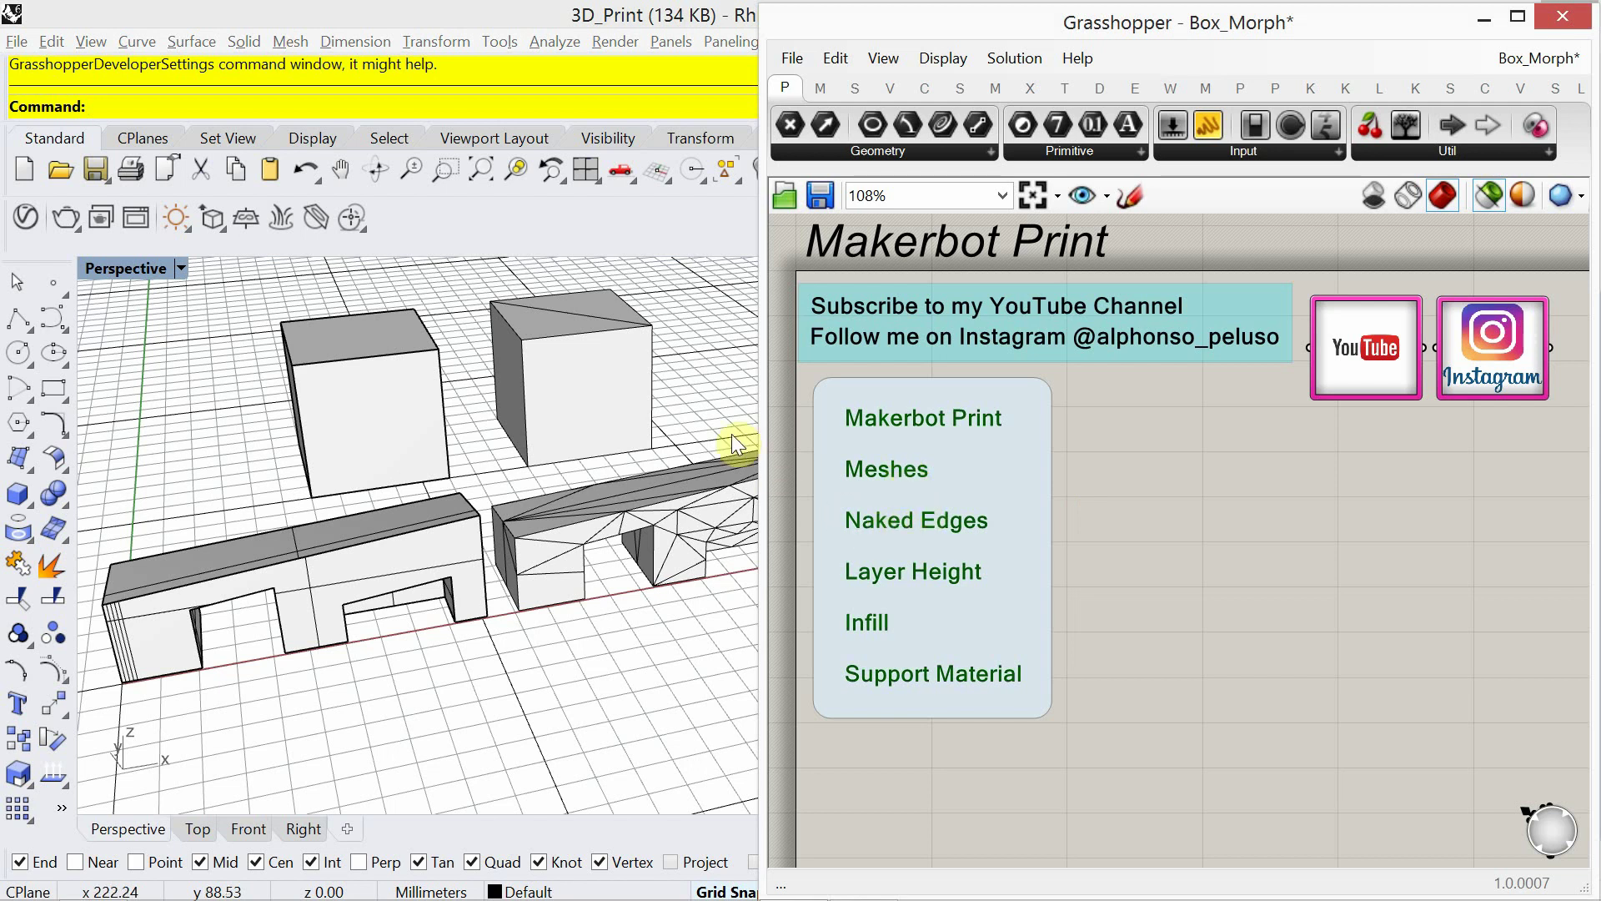
click(1486, 18)
shift+right_drag(602, 608, 787, 643)
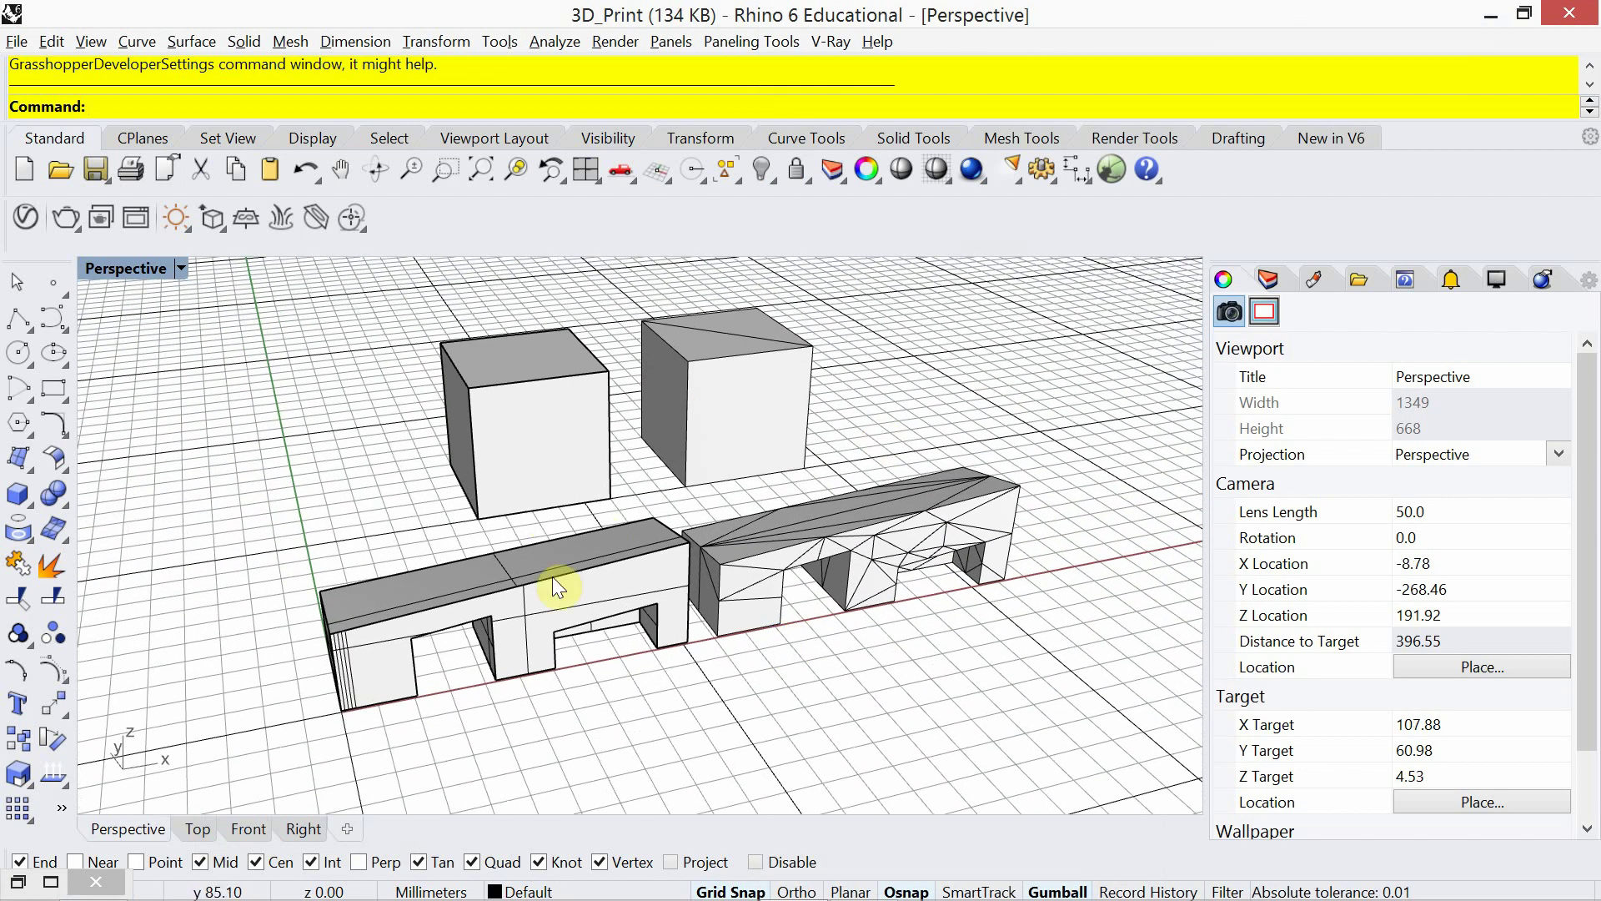
click(519, 477)
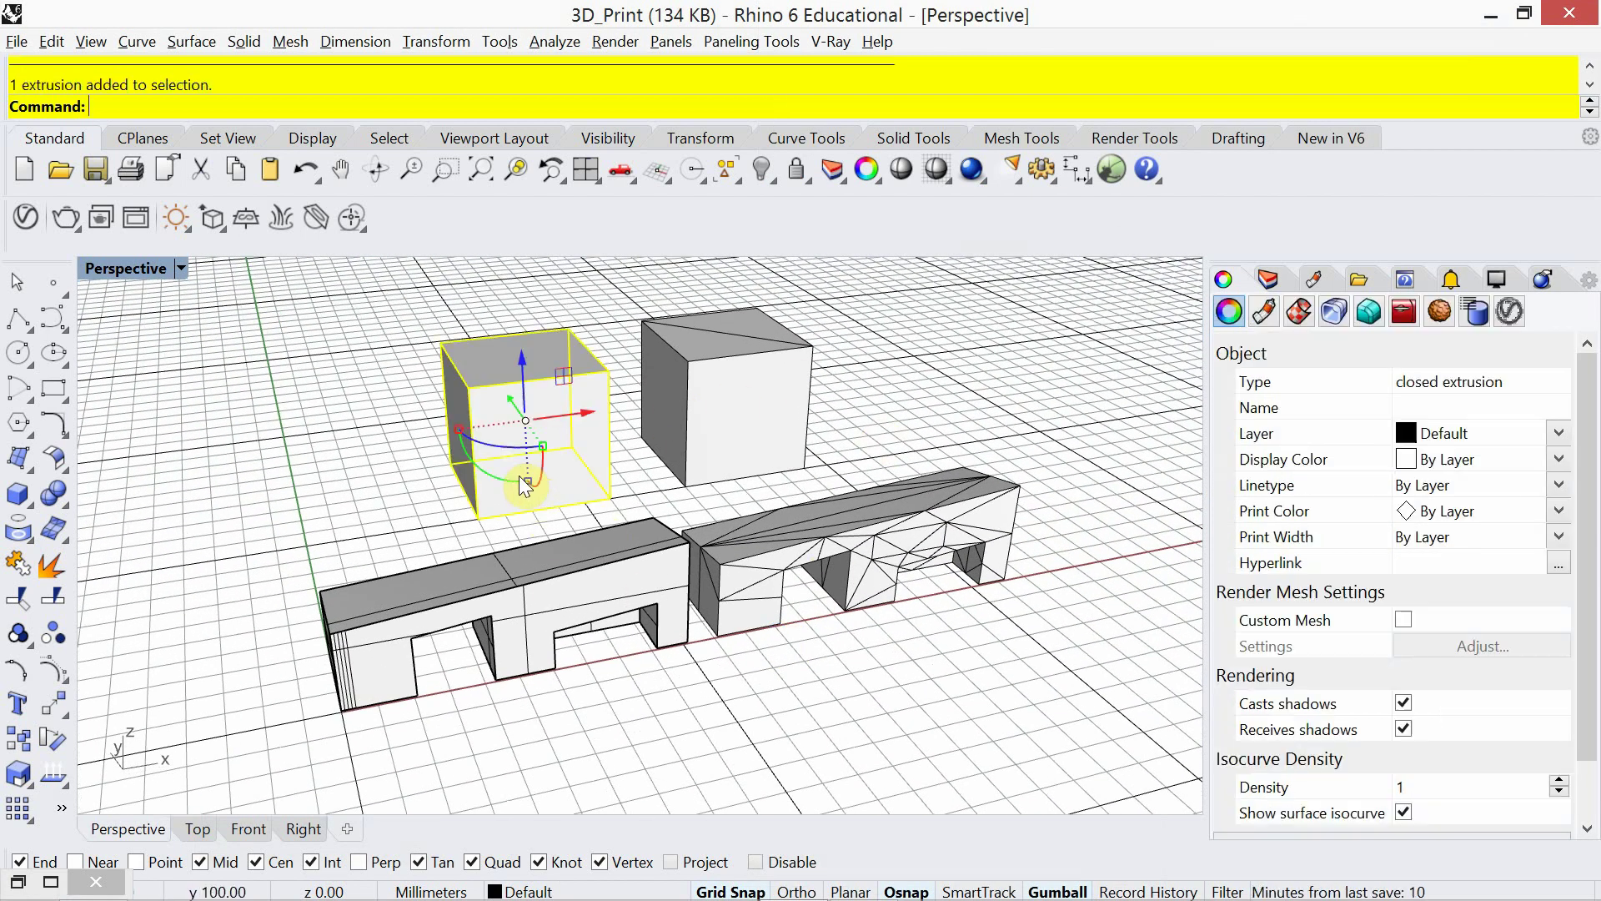
shift+click(514, 605)
click(577, 707)
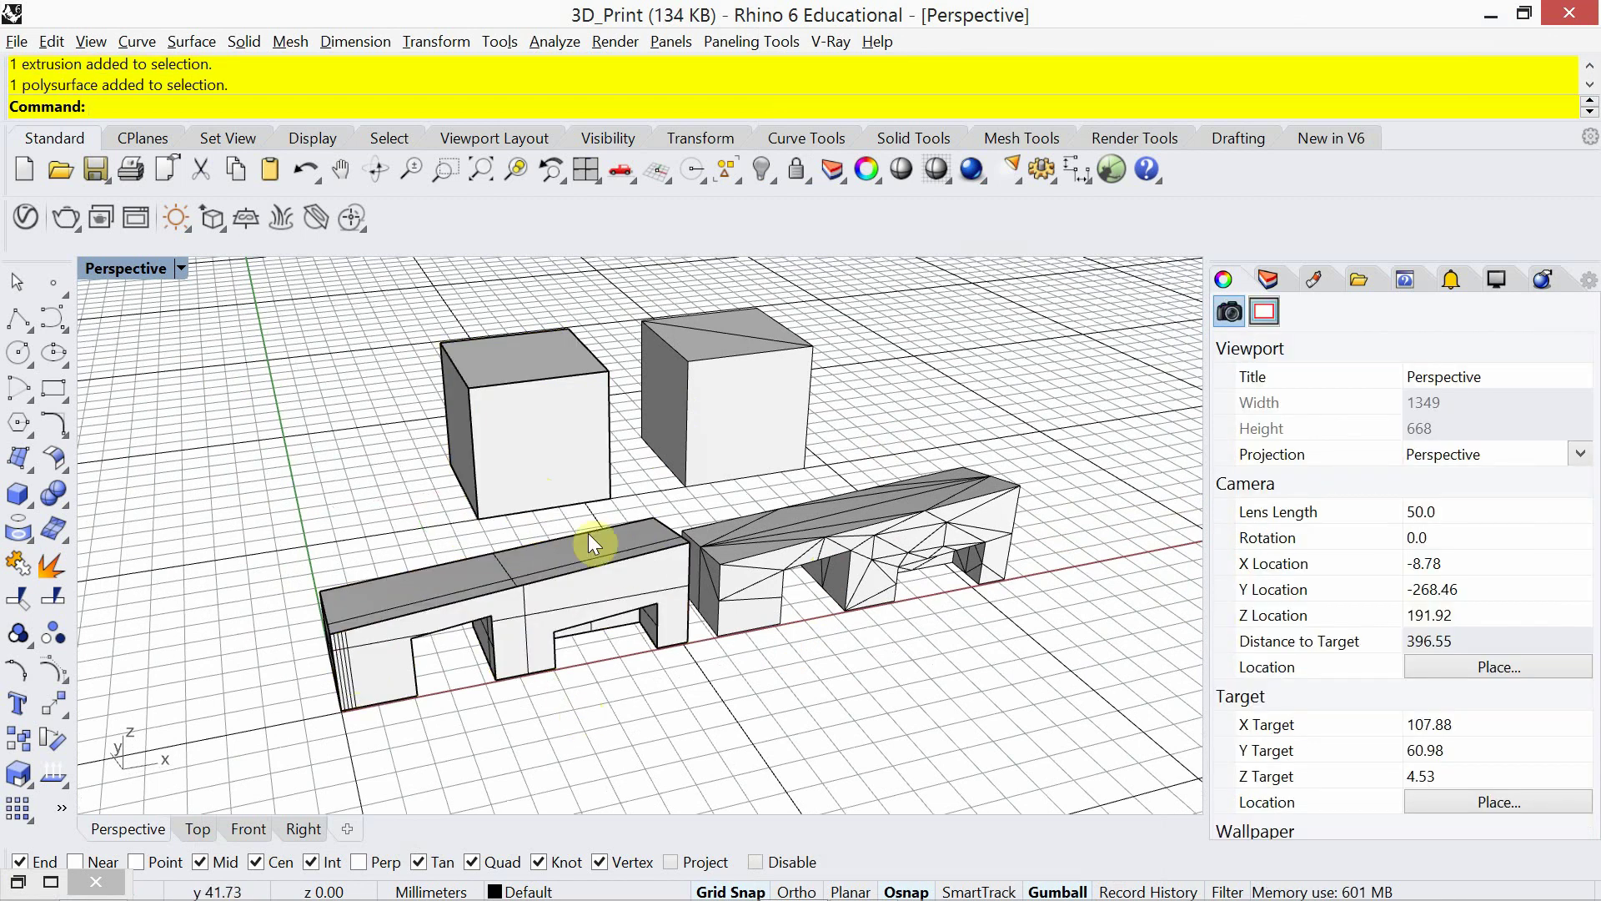
click(527, 460)
text(What)
key(Return)
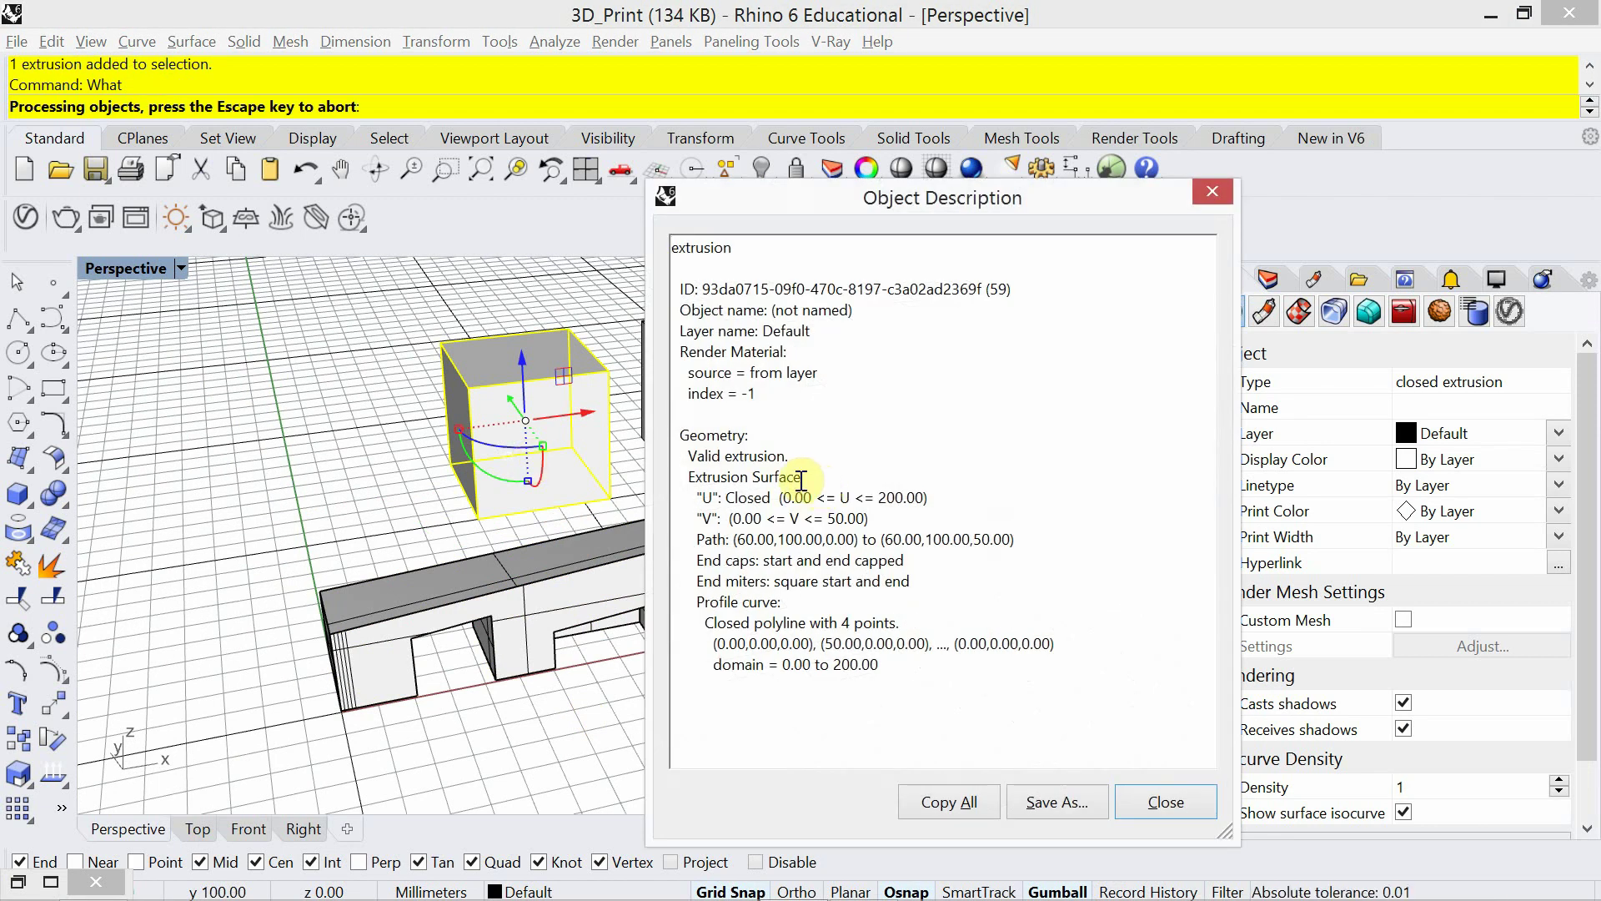
drag(802, 479, 677, 478)
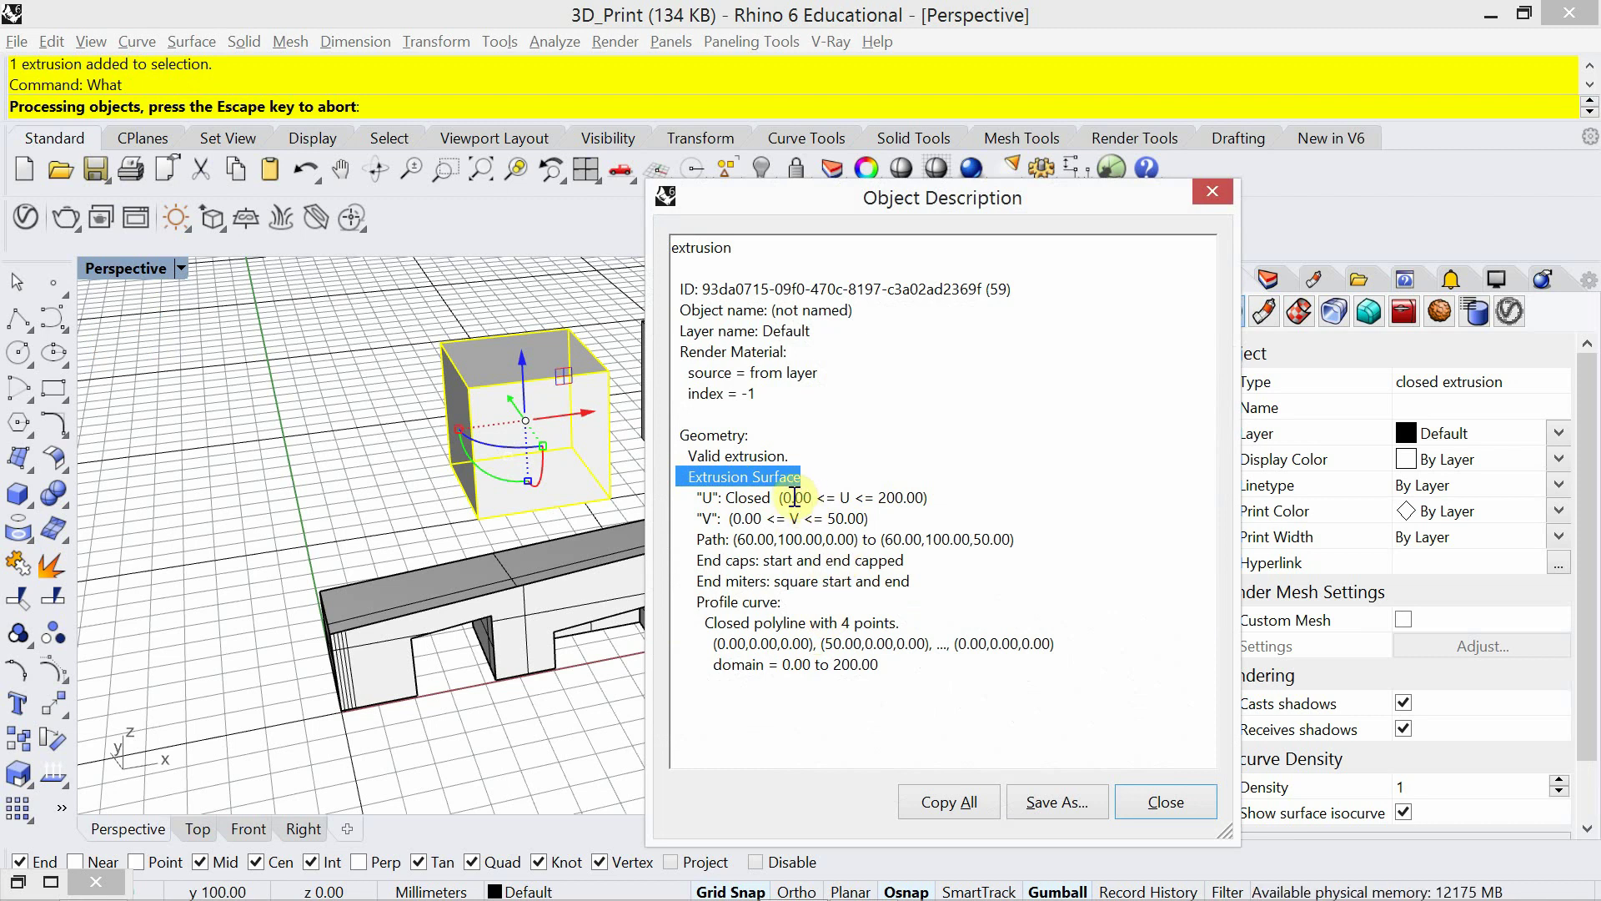
click(1147, 799)
click(361, 483)
click(526, 447)
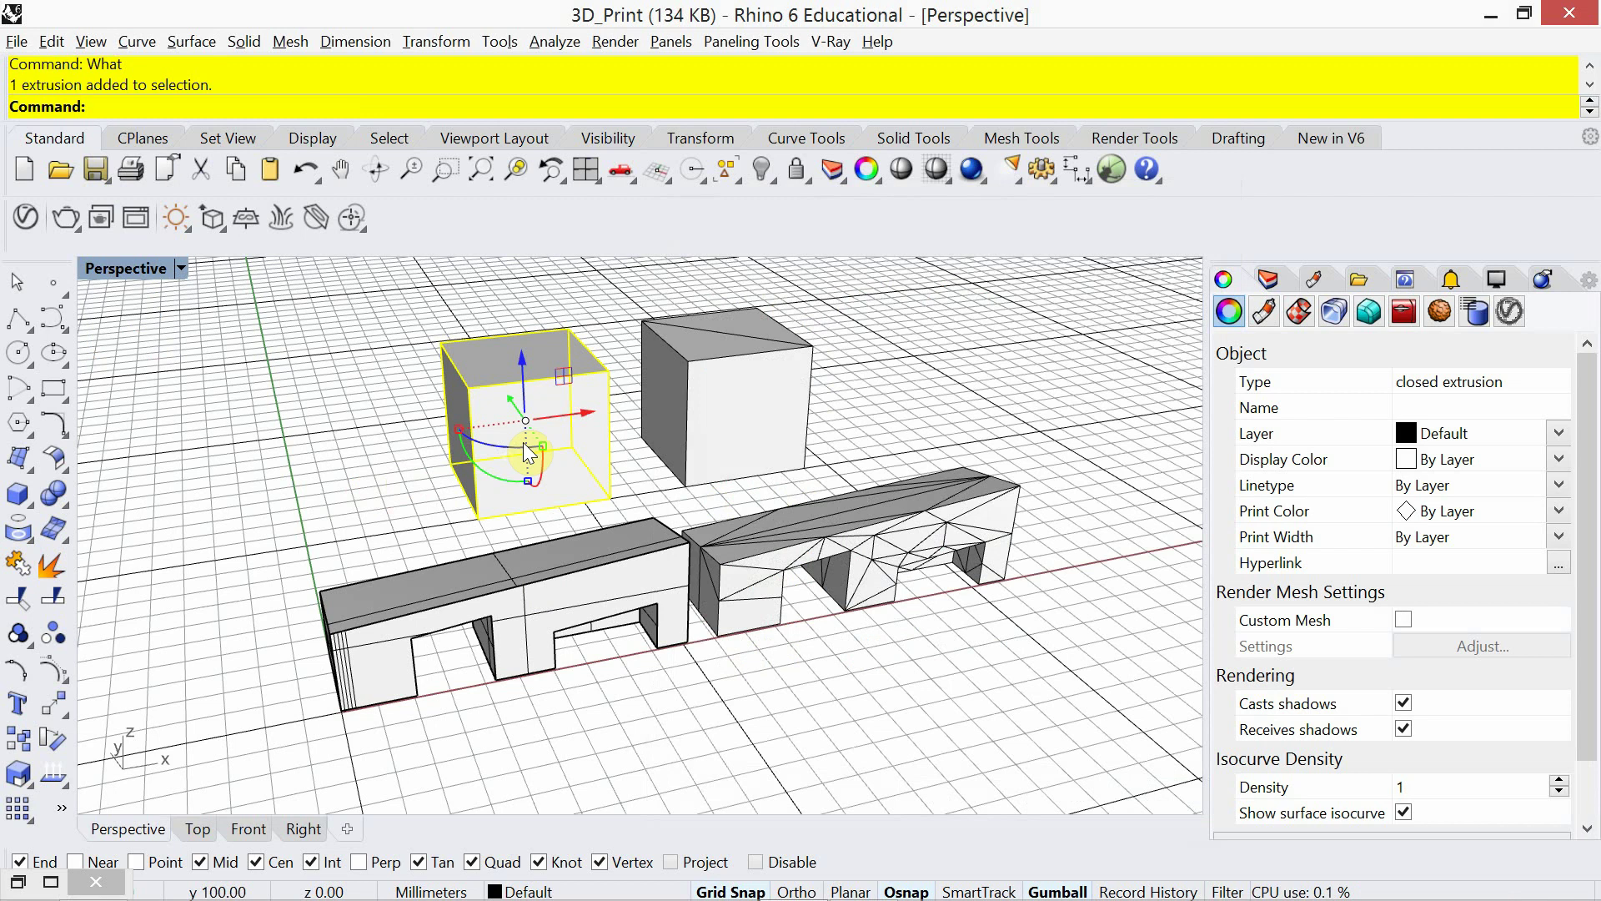
text(Explode)
key(Return)
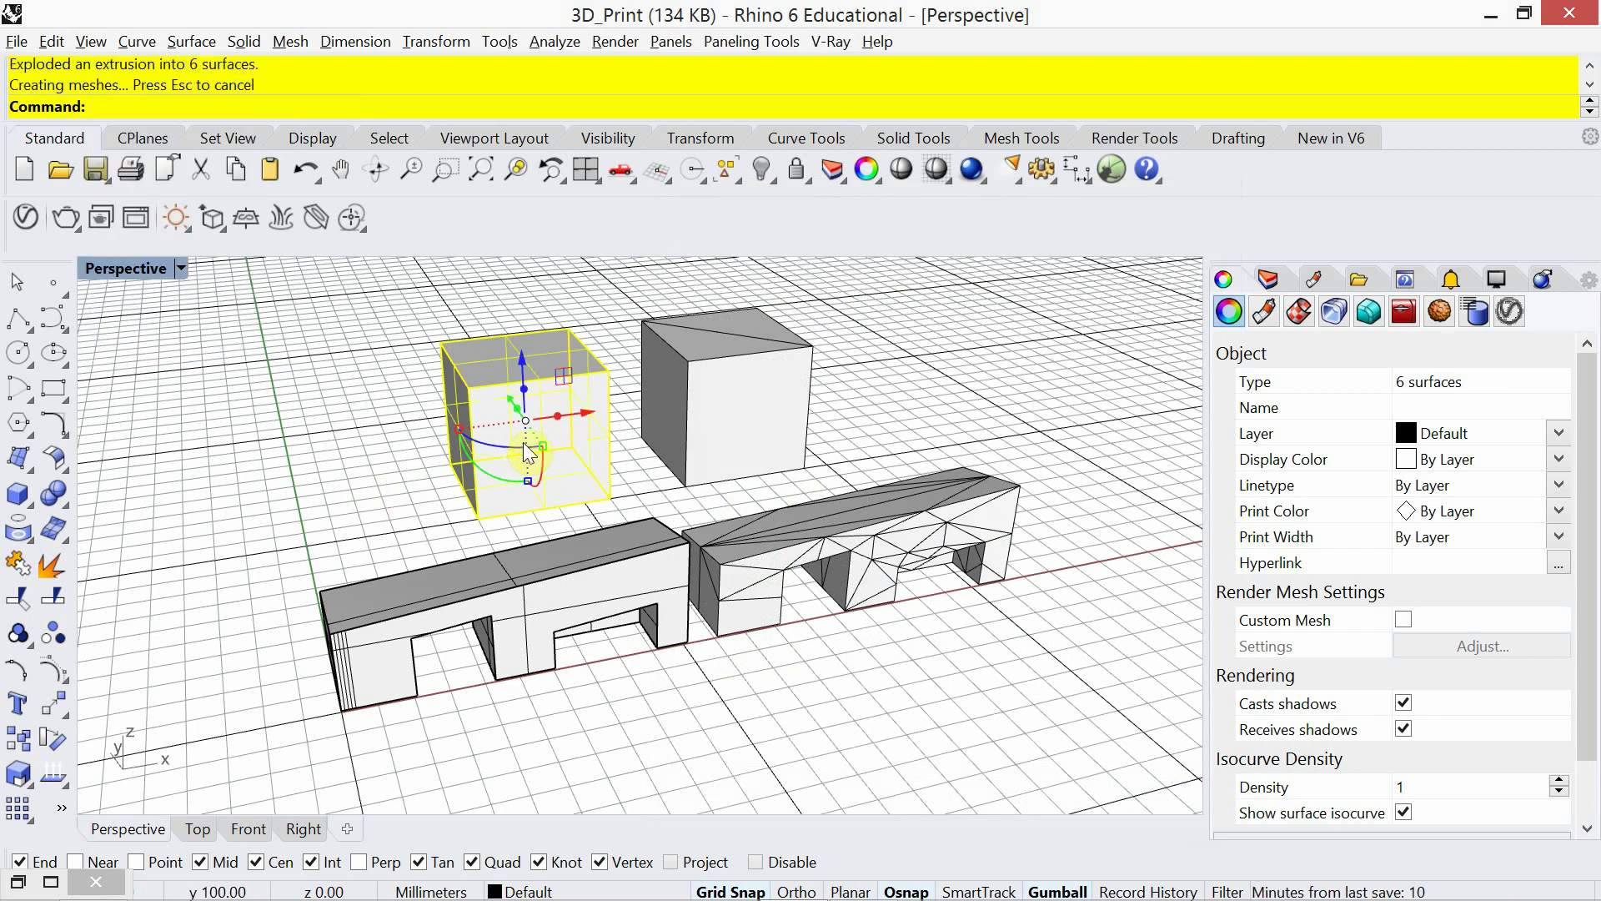
text(Join)
key(Return)
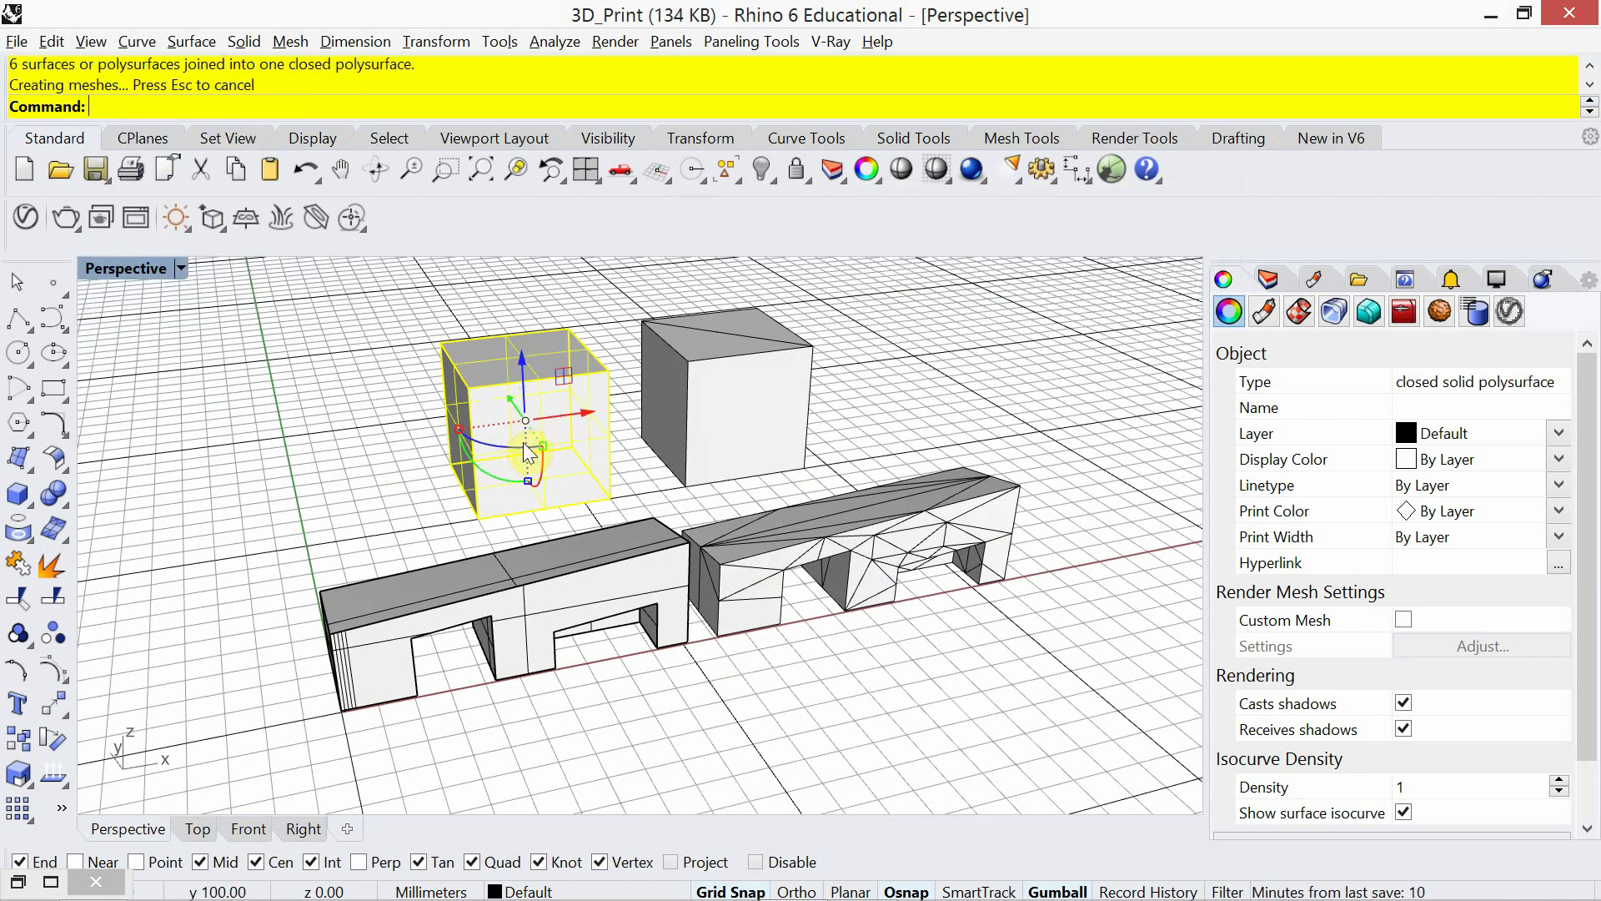
text(What)
key(Return)
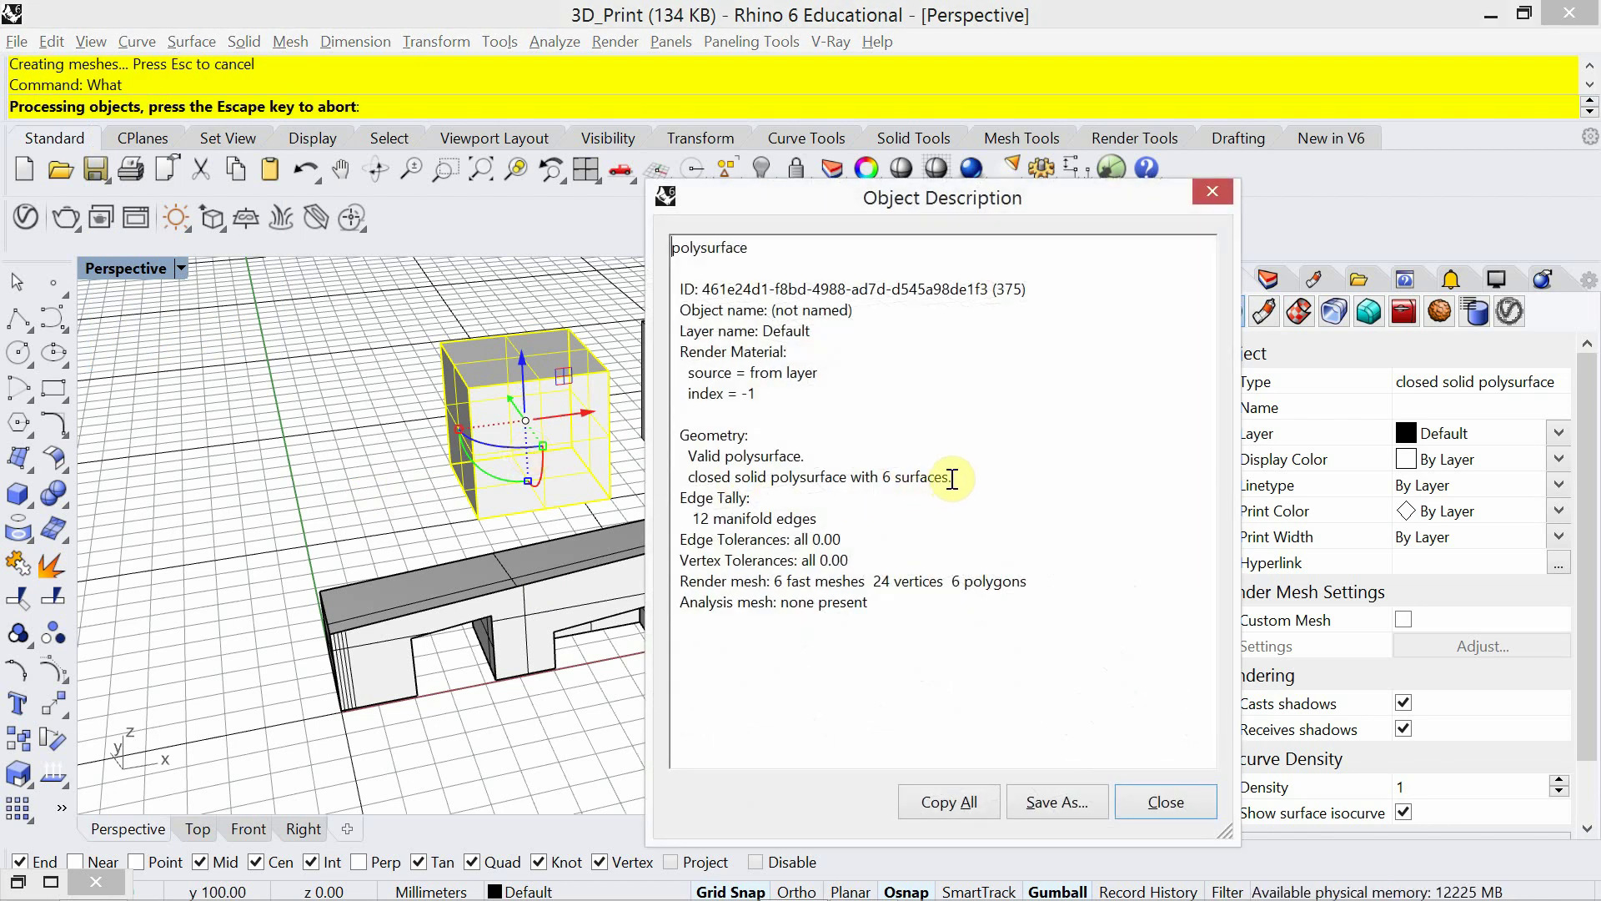
drag(951, 478, 676, 480)
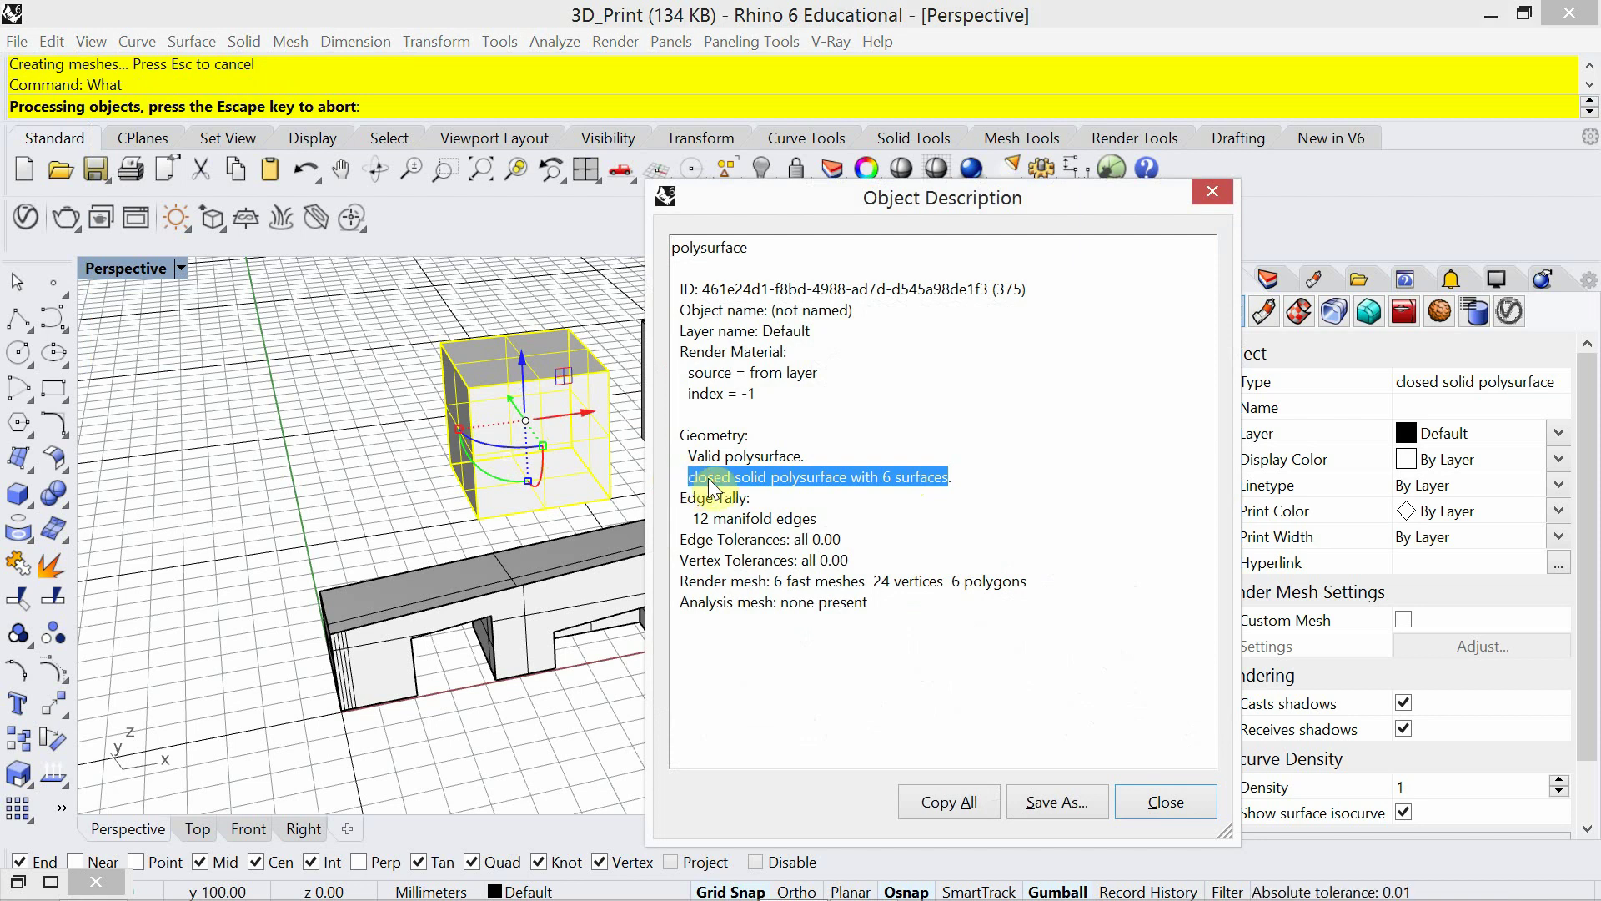
click(1151, 803)
click(576, 617)
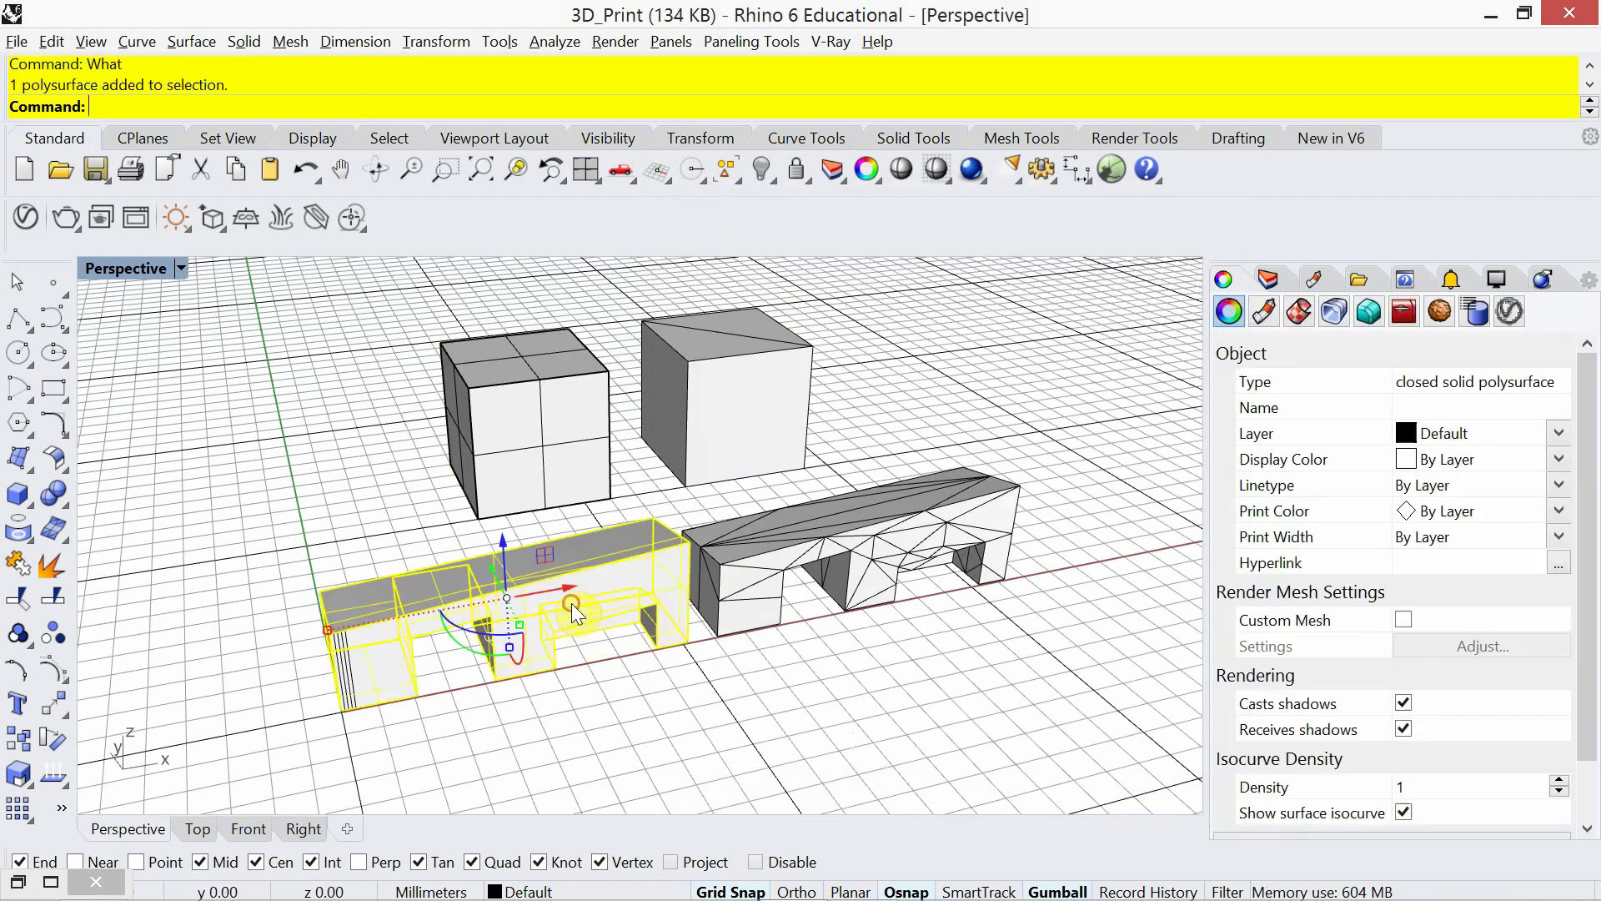
text(What)
key(Return)
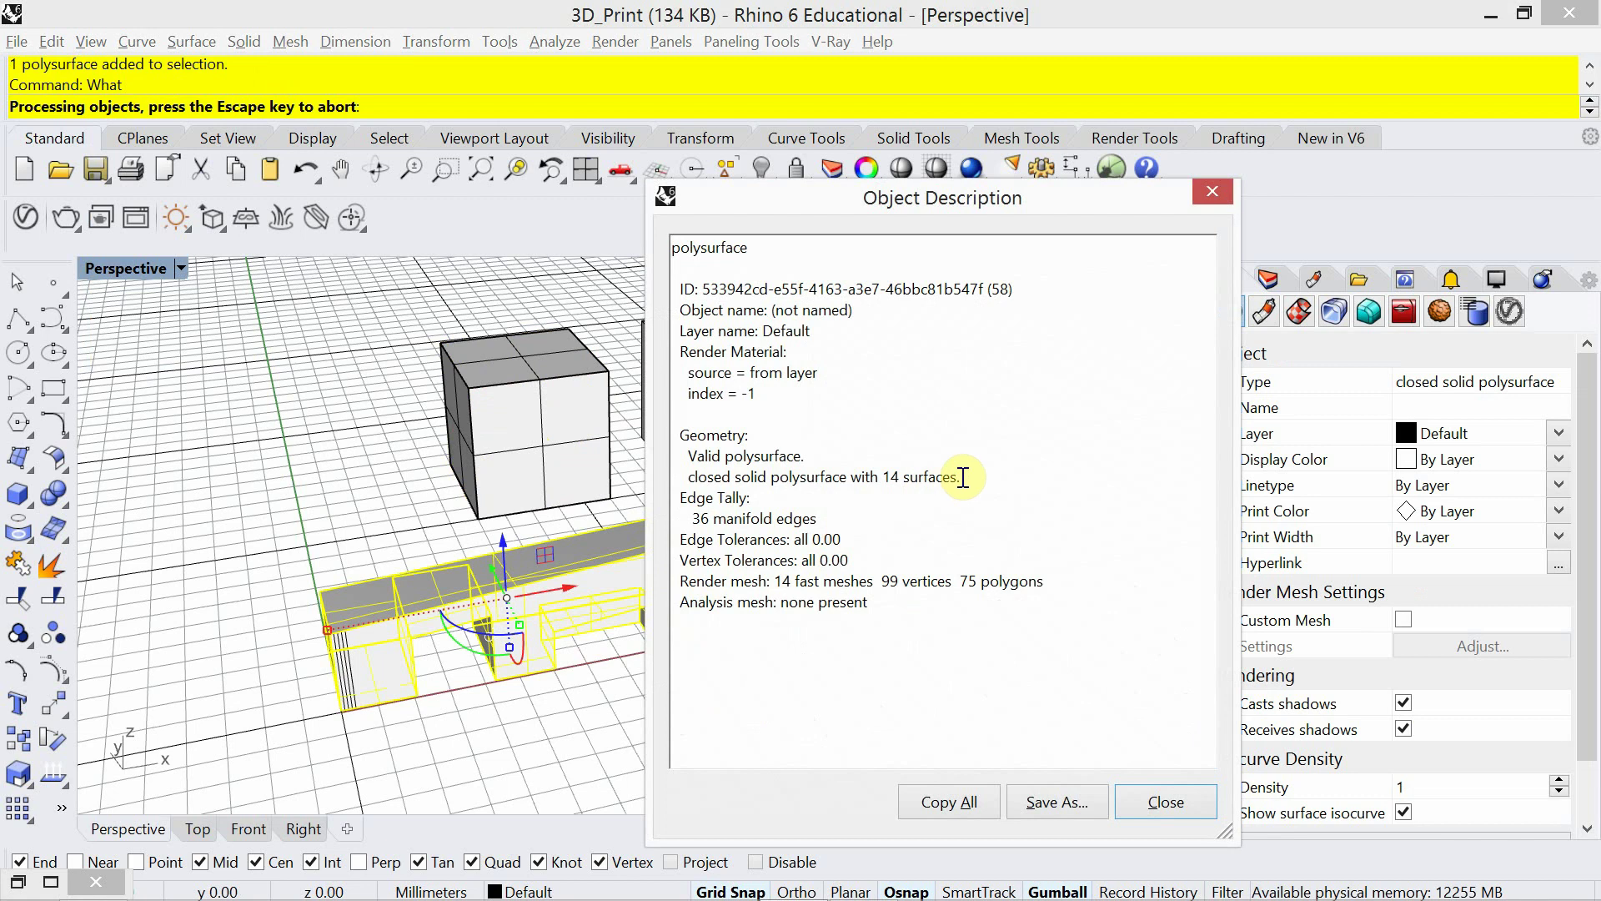
drag(963, 476, 690, 494)
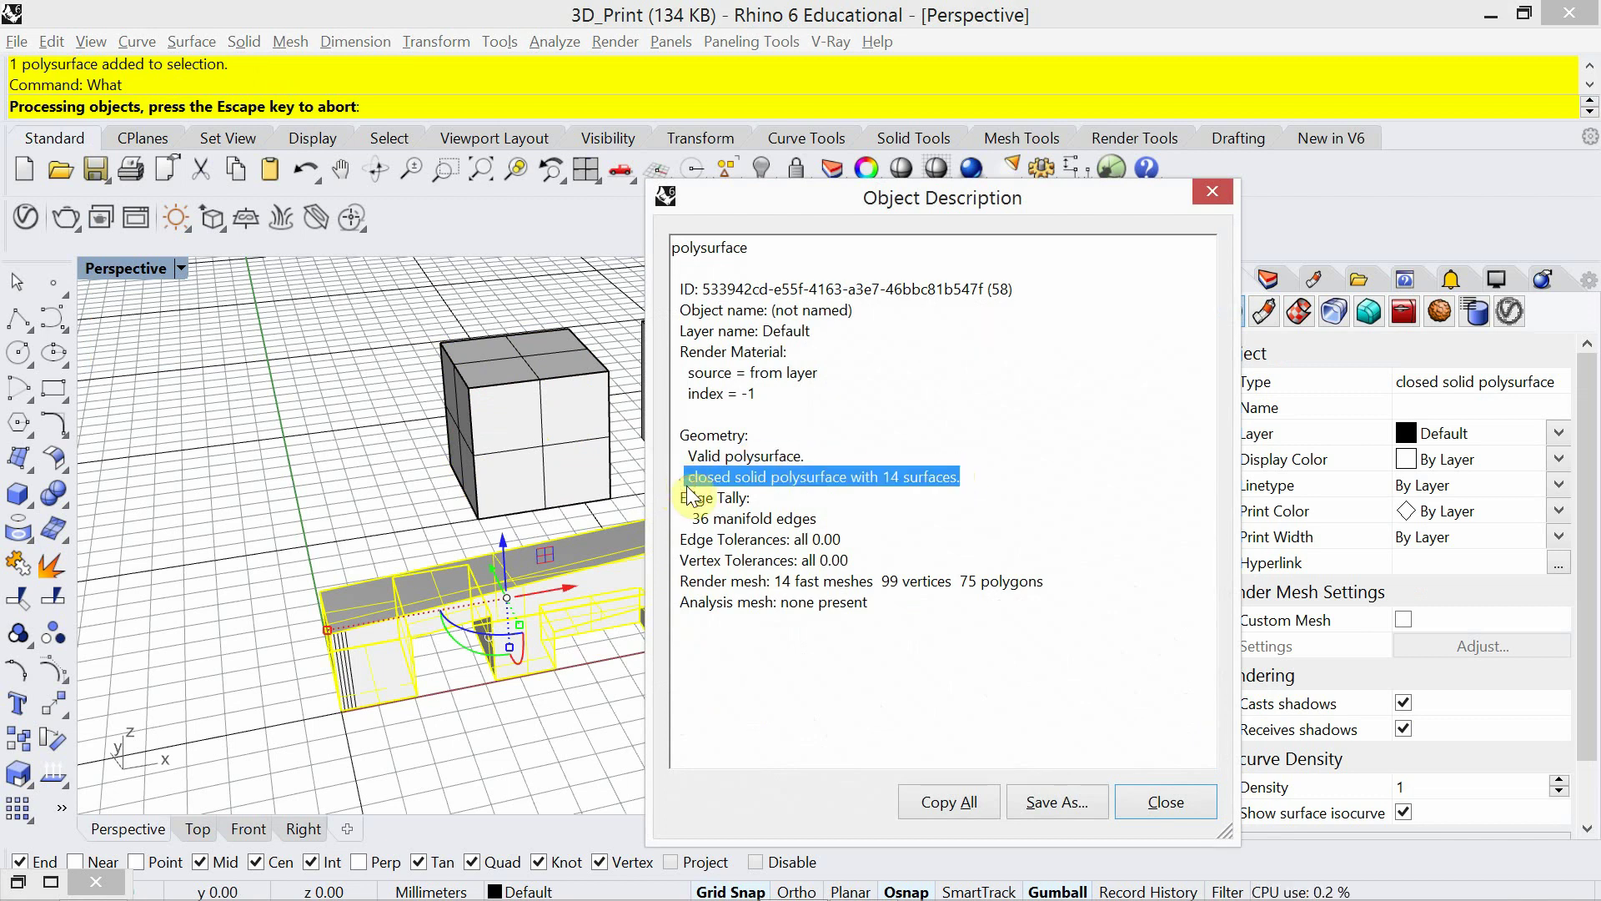
click(1176, 803)
click(769, 676)
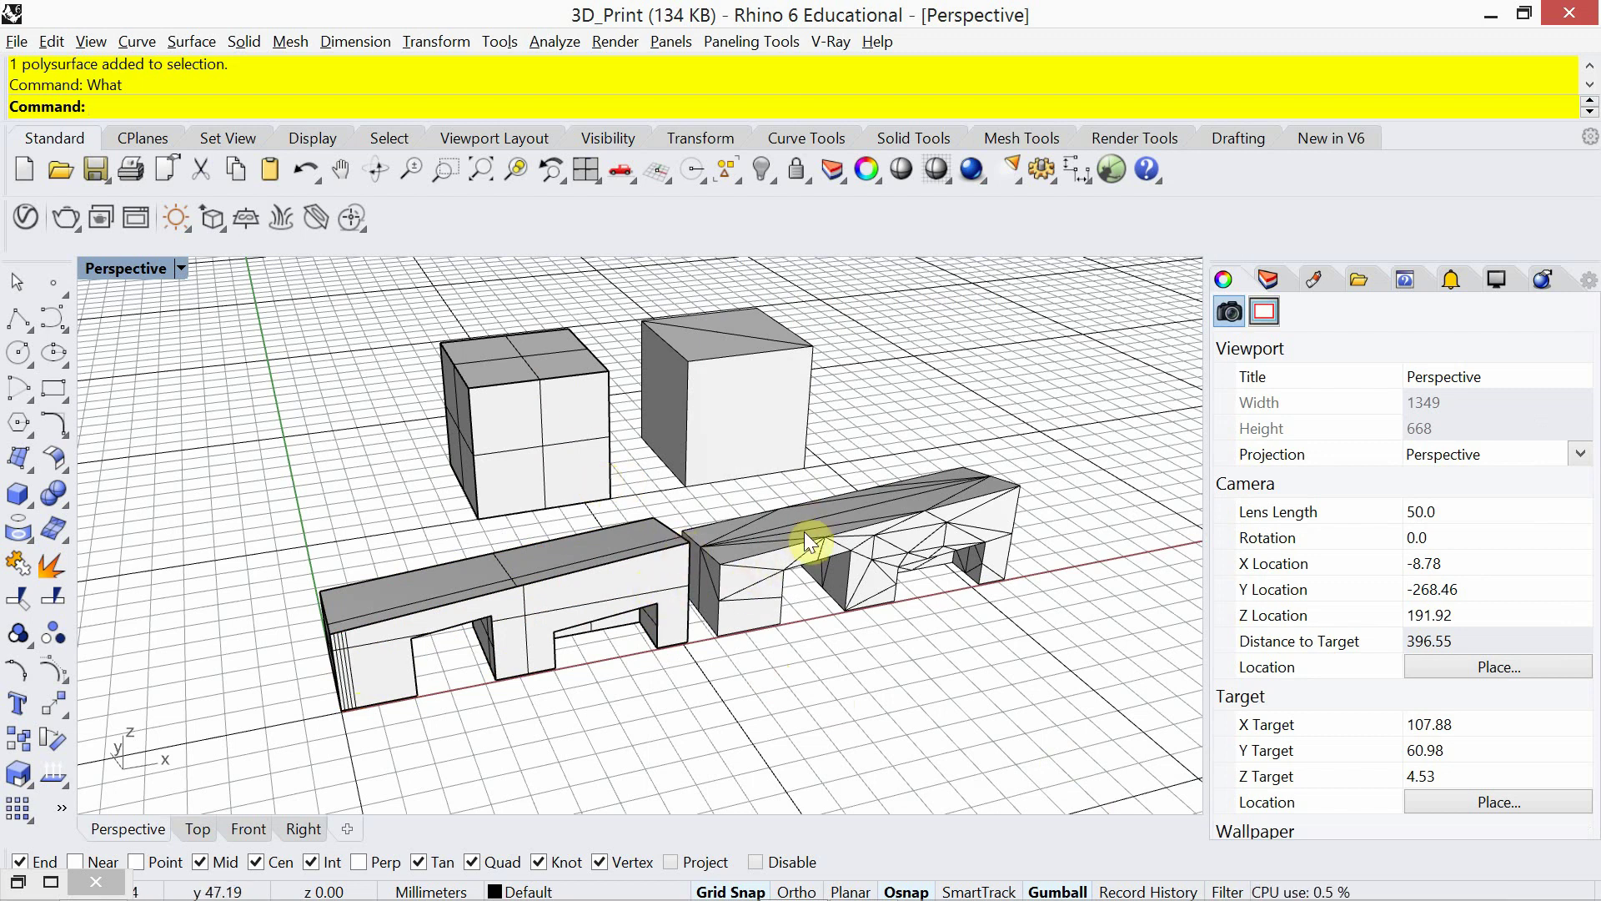
click(833, 528)
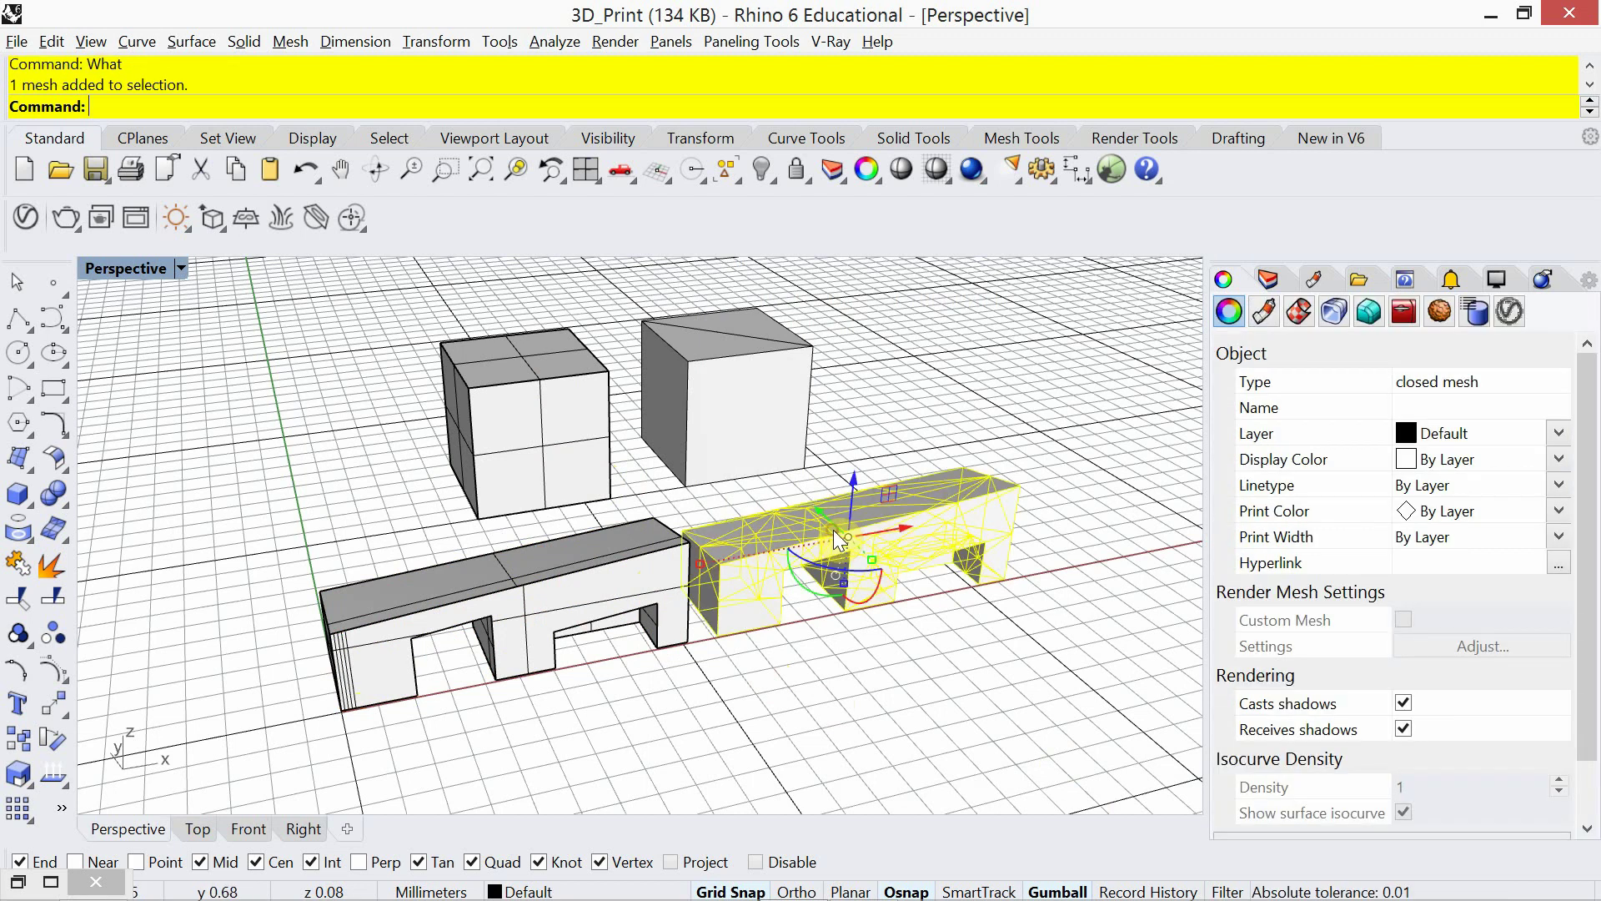
text(What)
key(Return)
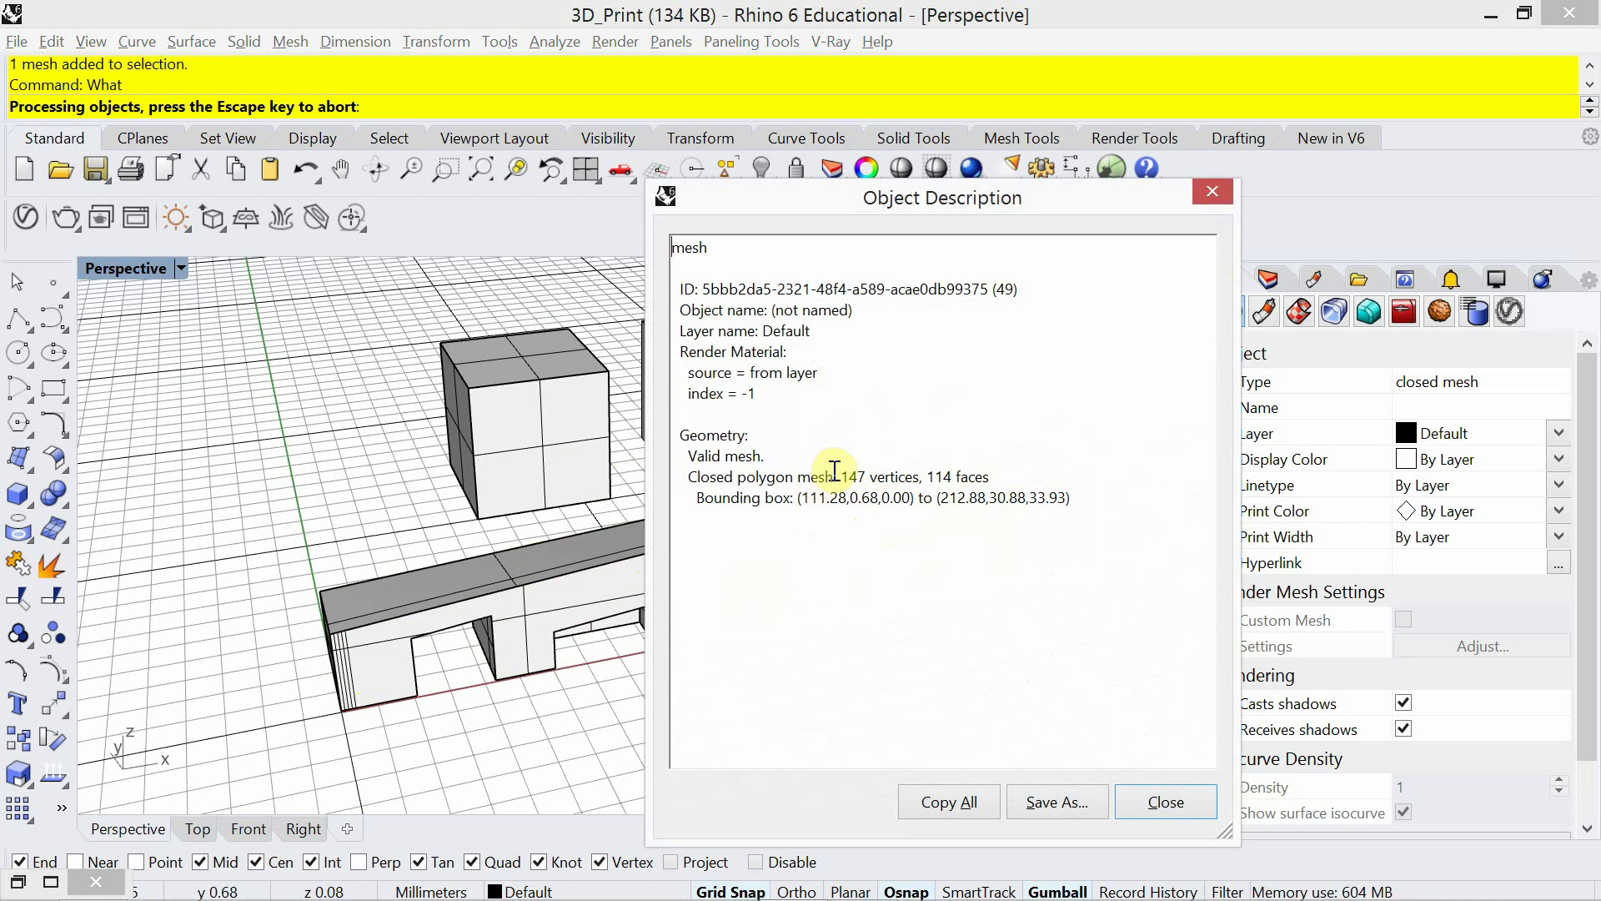
drag(832, 476, 672, 476)
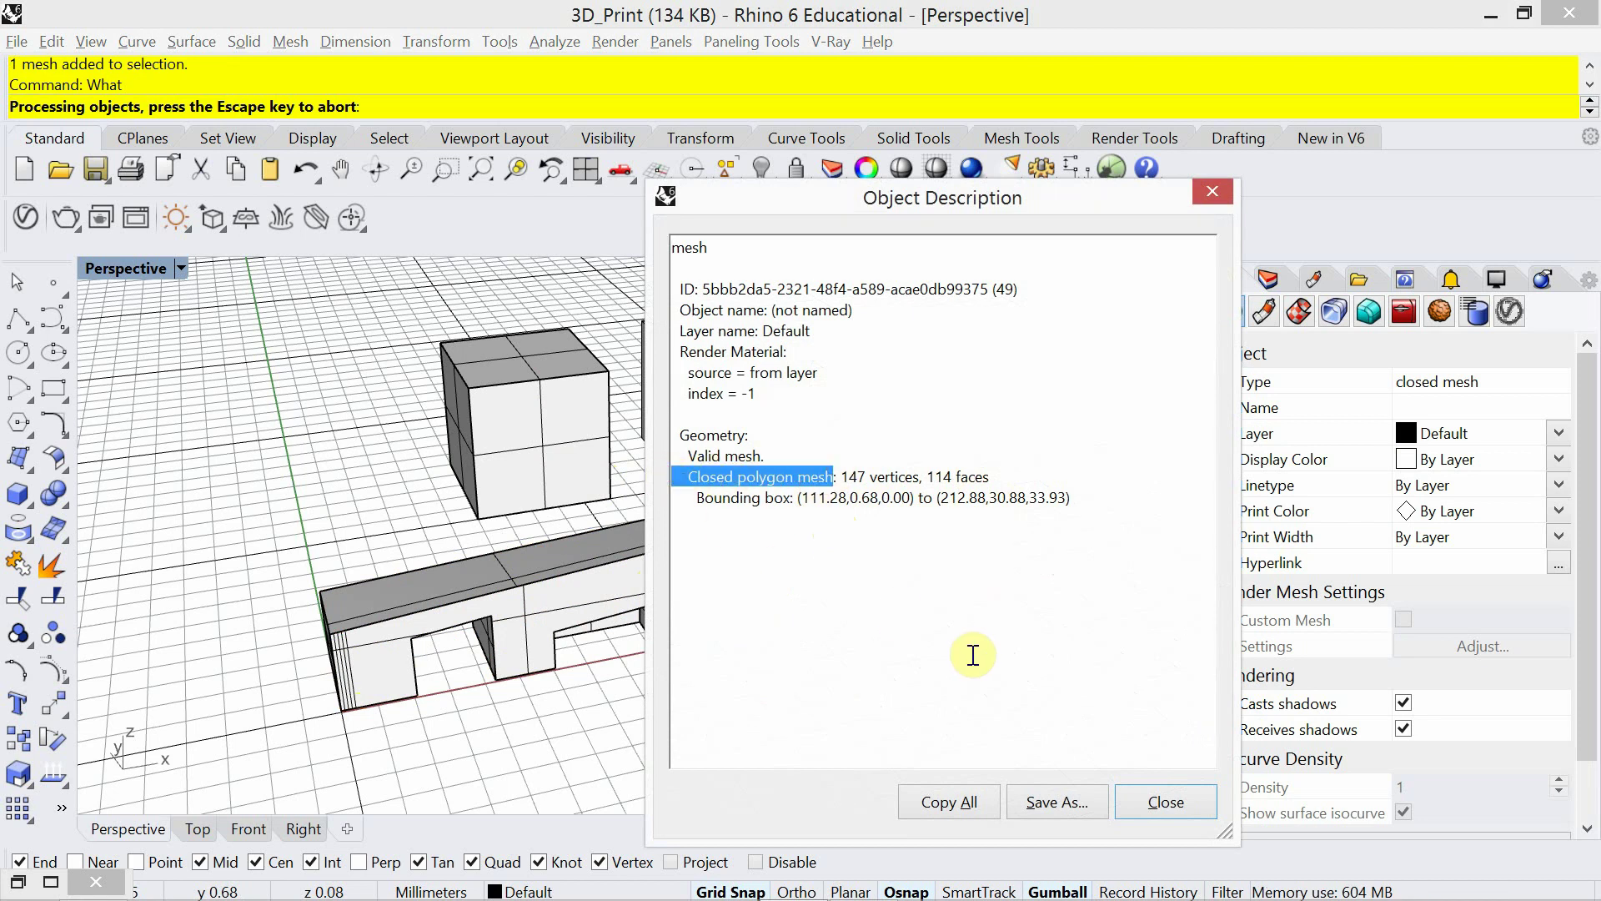
click(1141, 799)
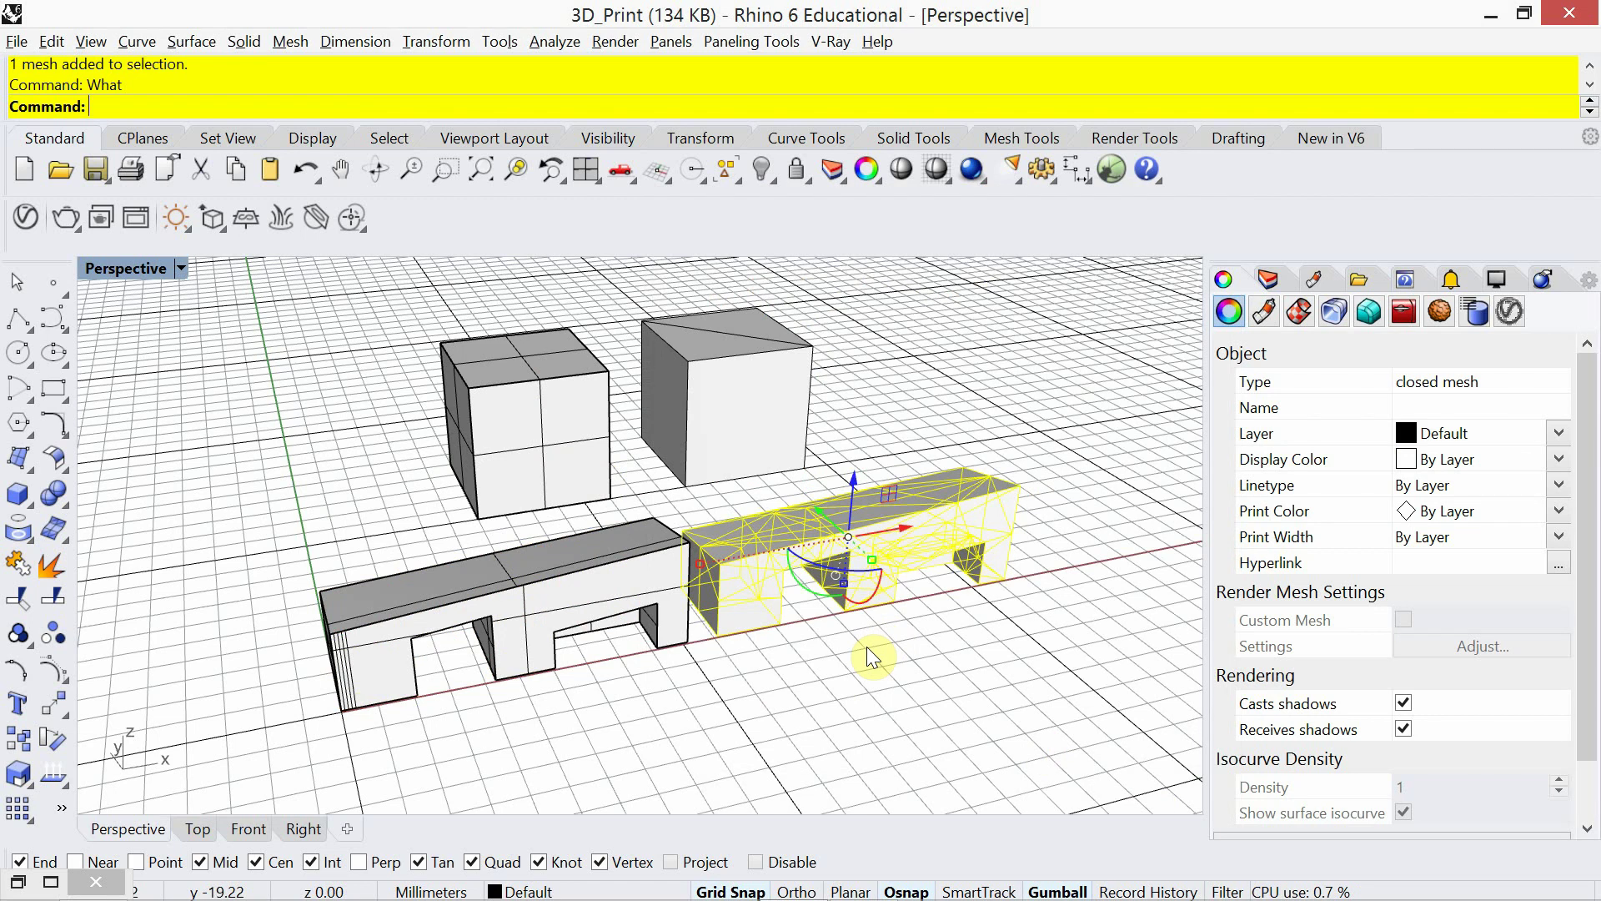
text(Check)
key(Return)
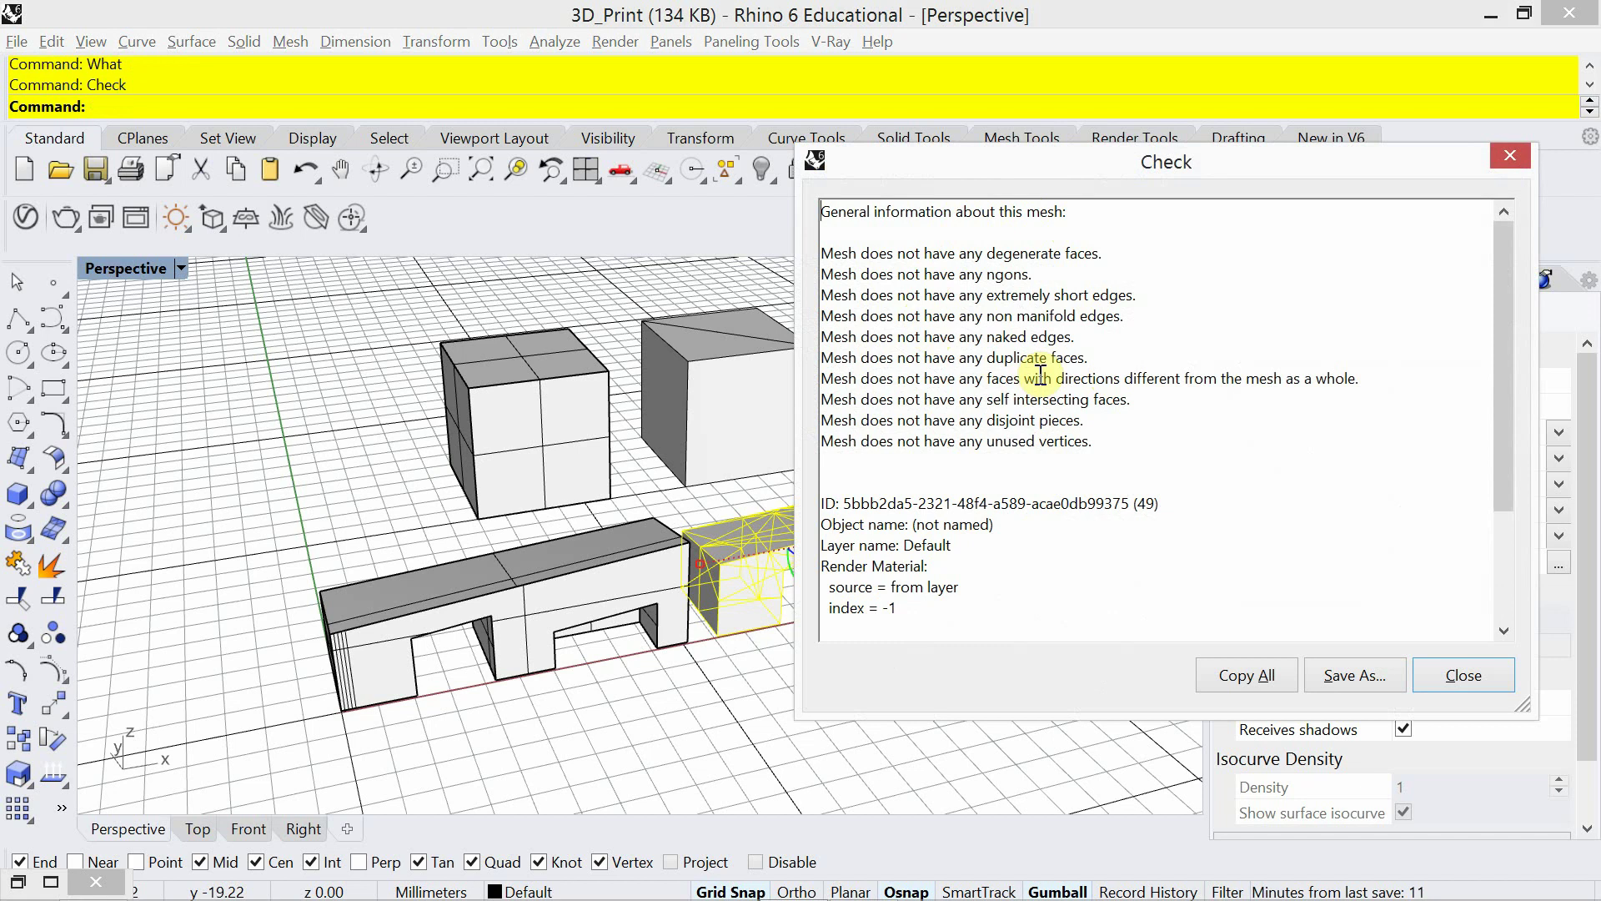
drag(1072, 338, 815, 335)
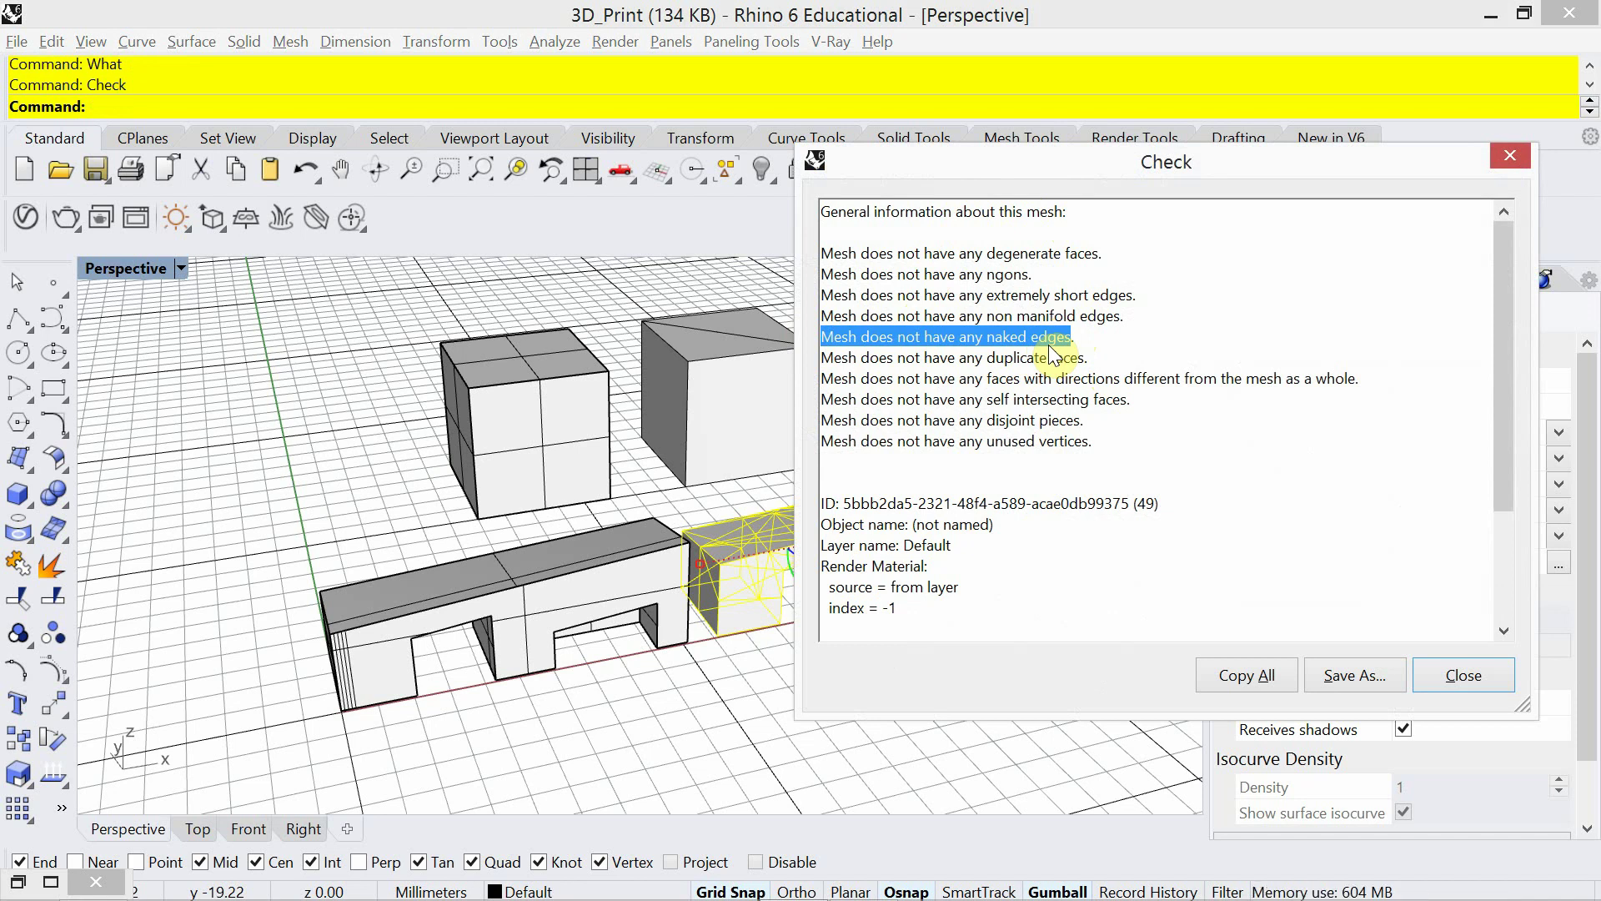
click(1462, 676)
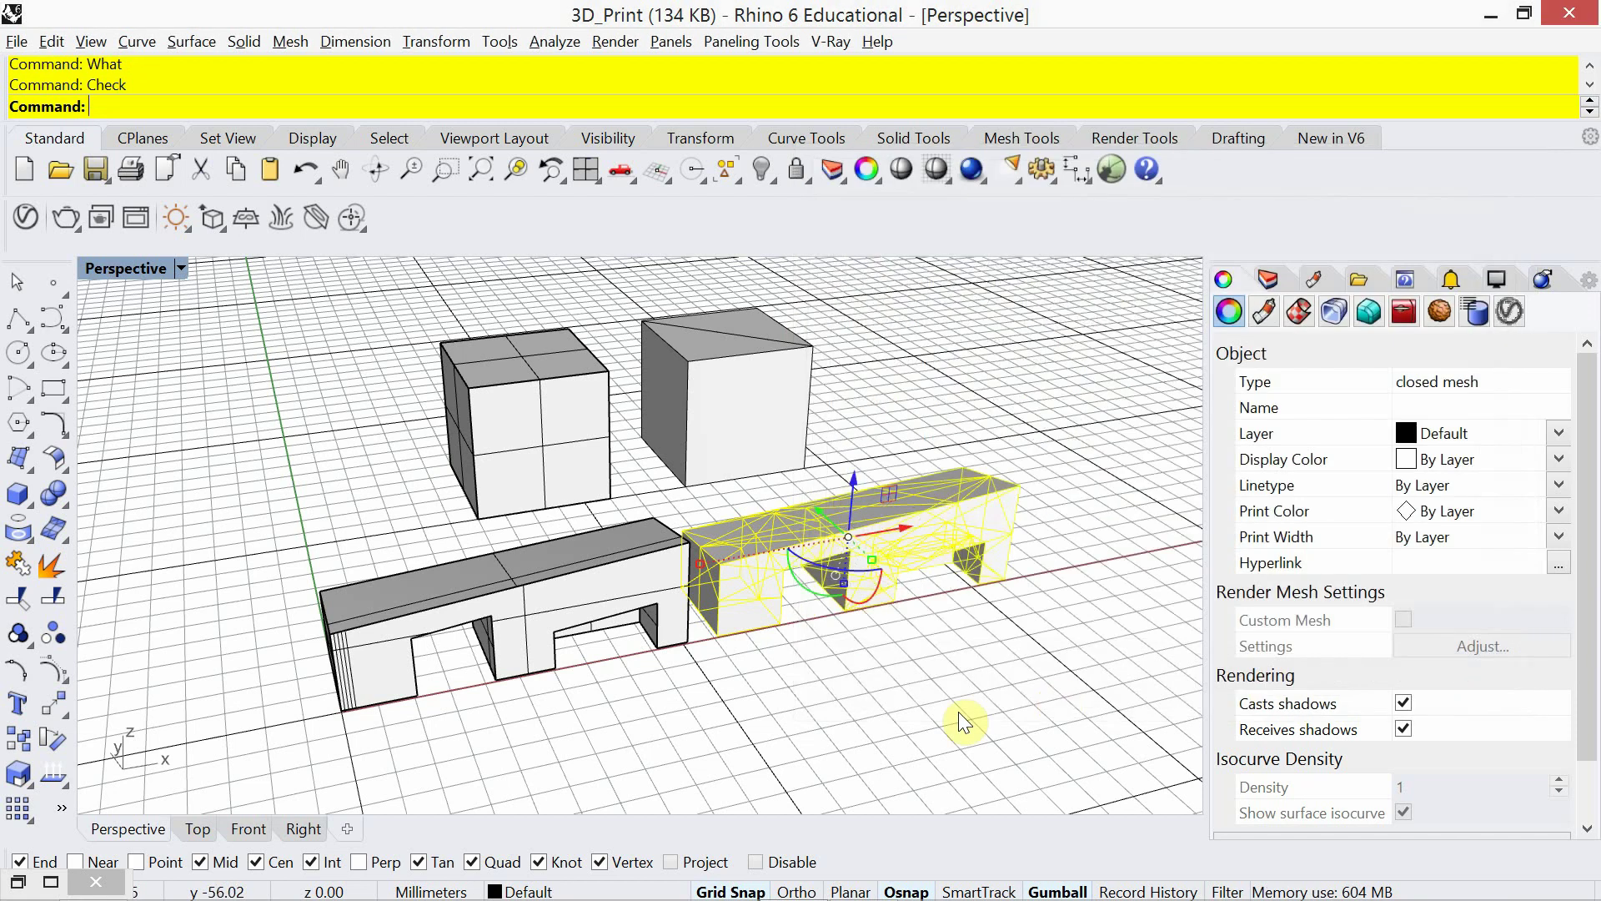
click(958, 712)
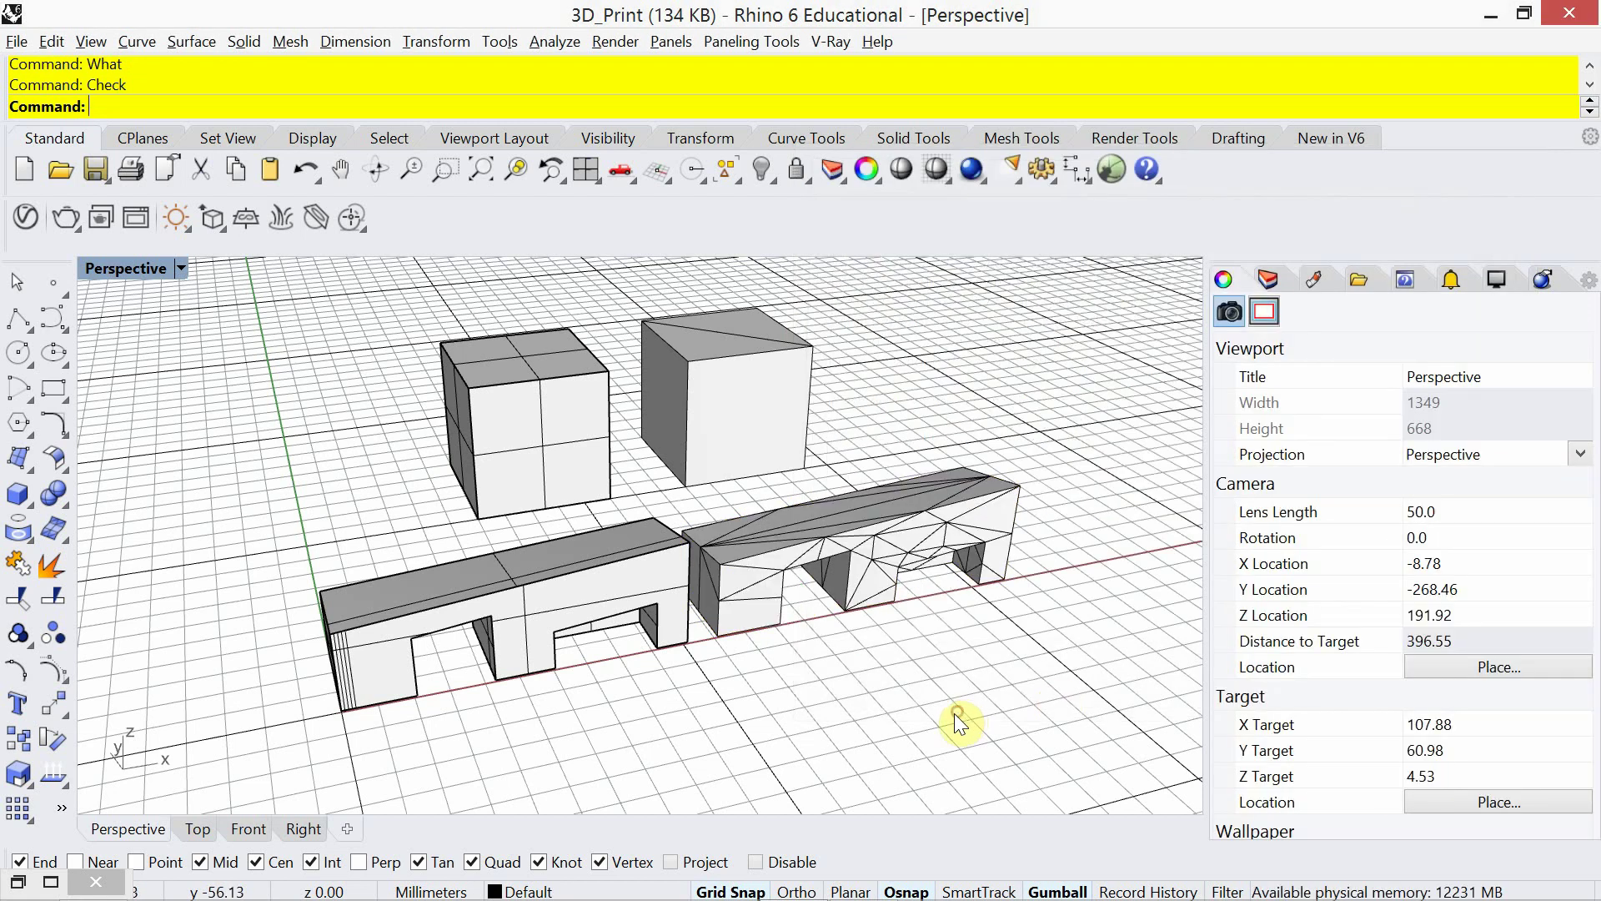
Step: Minimize Rhino, launch MakerBot Print from the desktop, and orbit the empty Replicator 2 plate
click(1491, 25)
double_click(1216, 507)
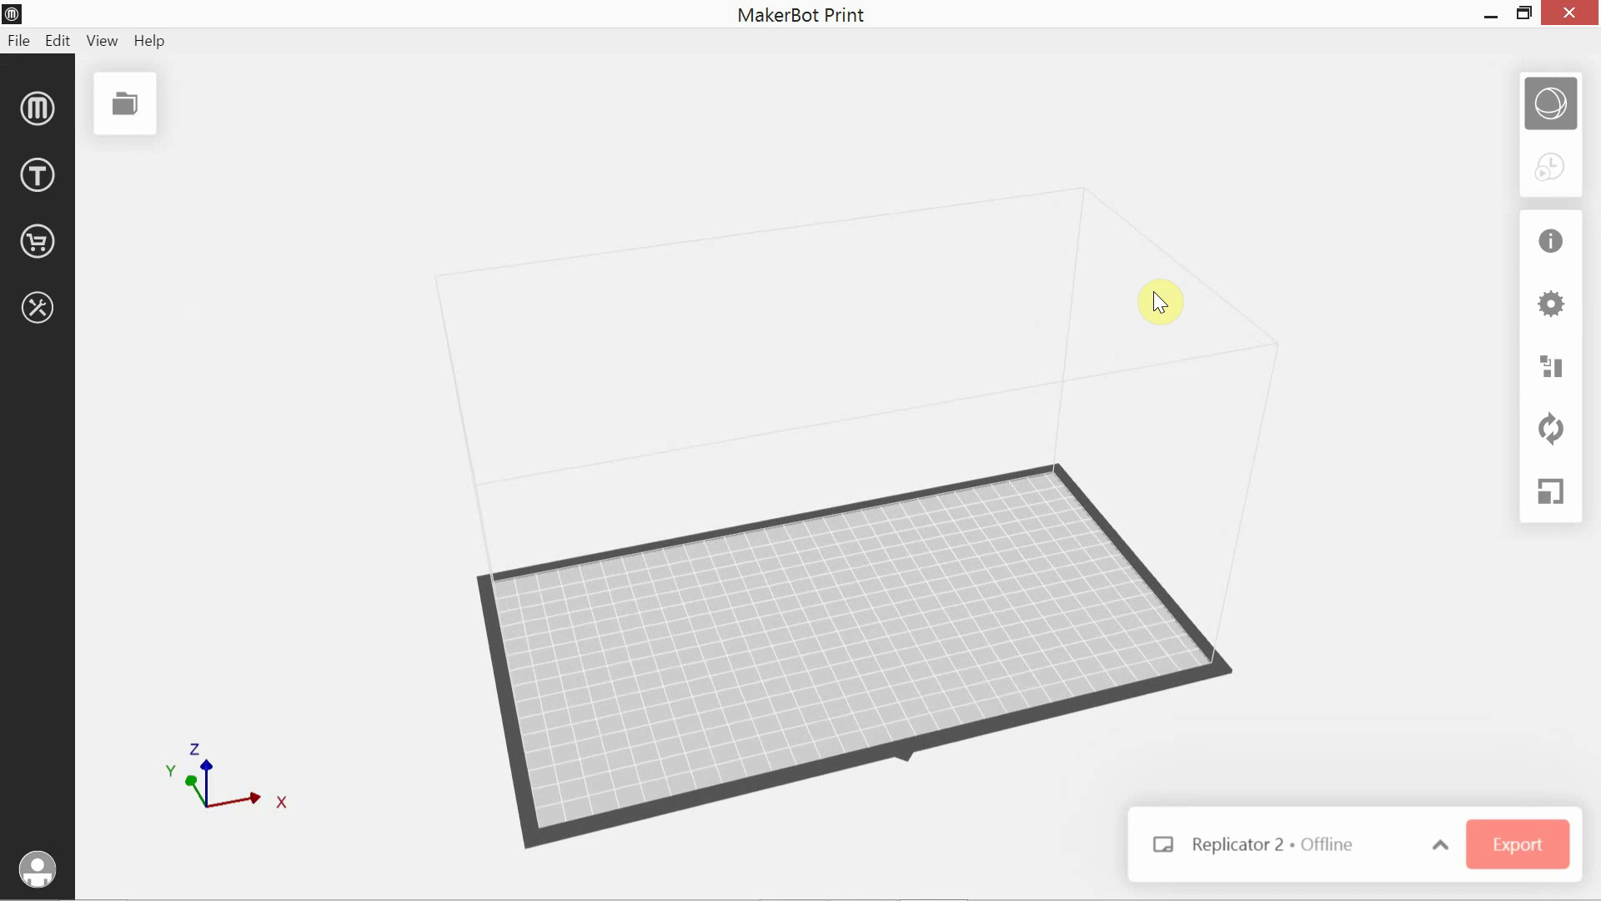
drag(976, 509, 941, 488)
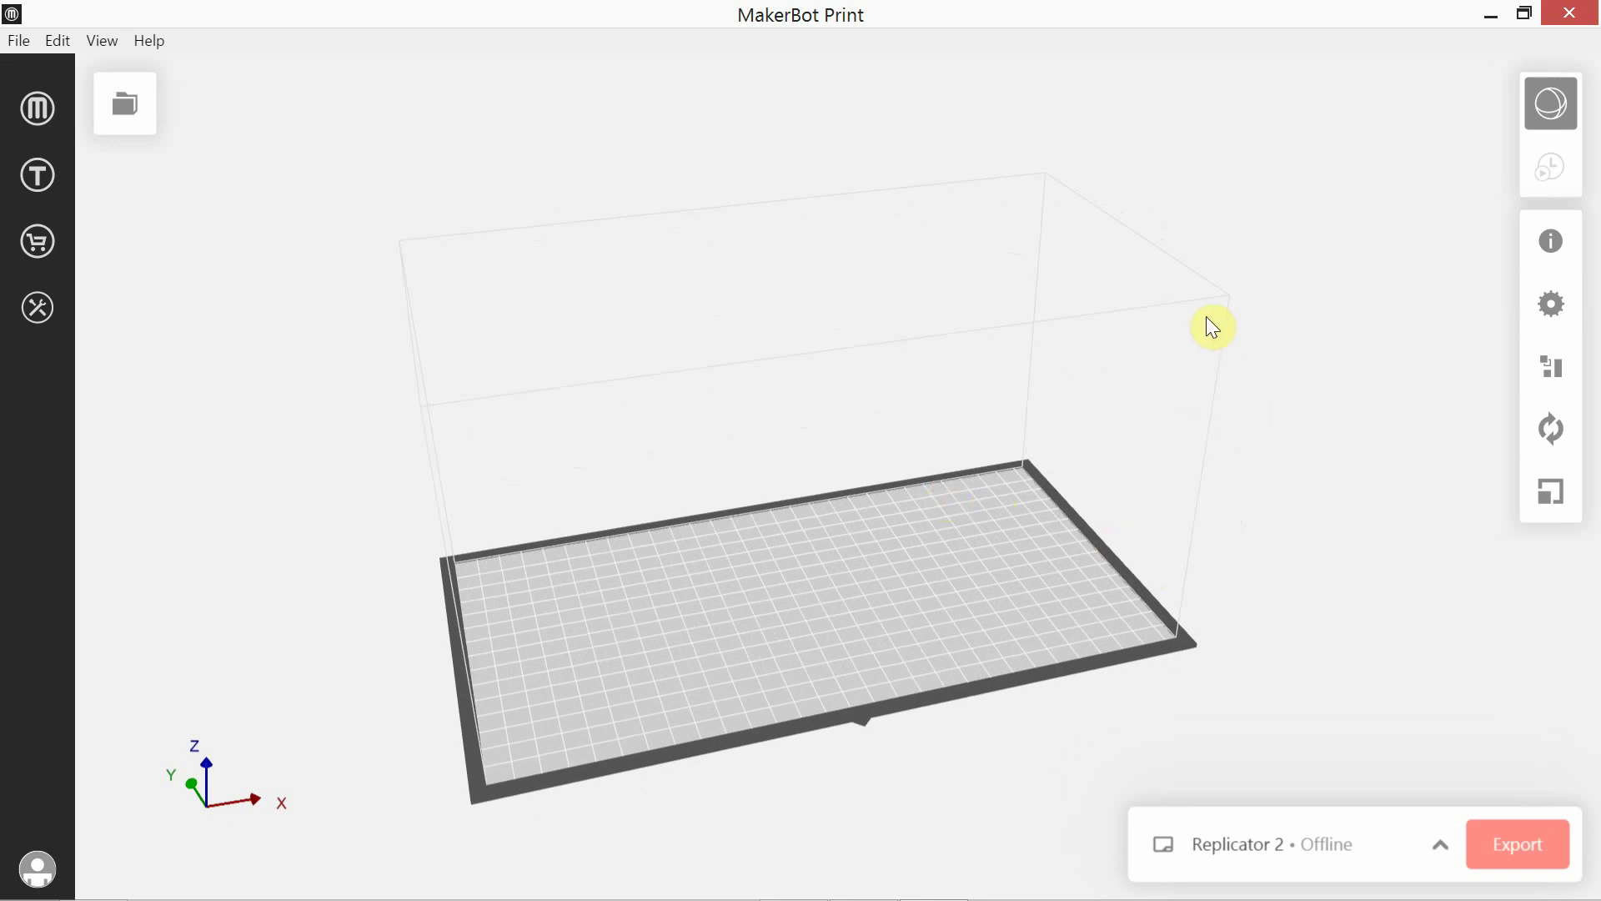
drag(563, 641, 615, 622)
click(685, 642)
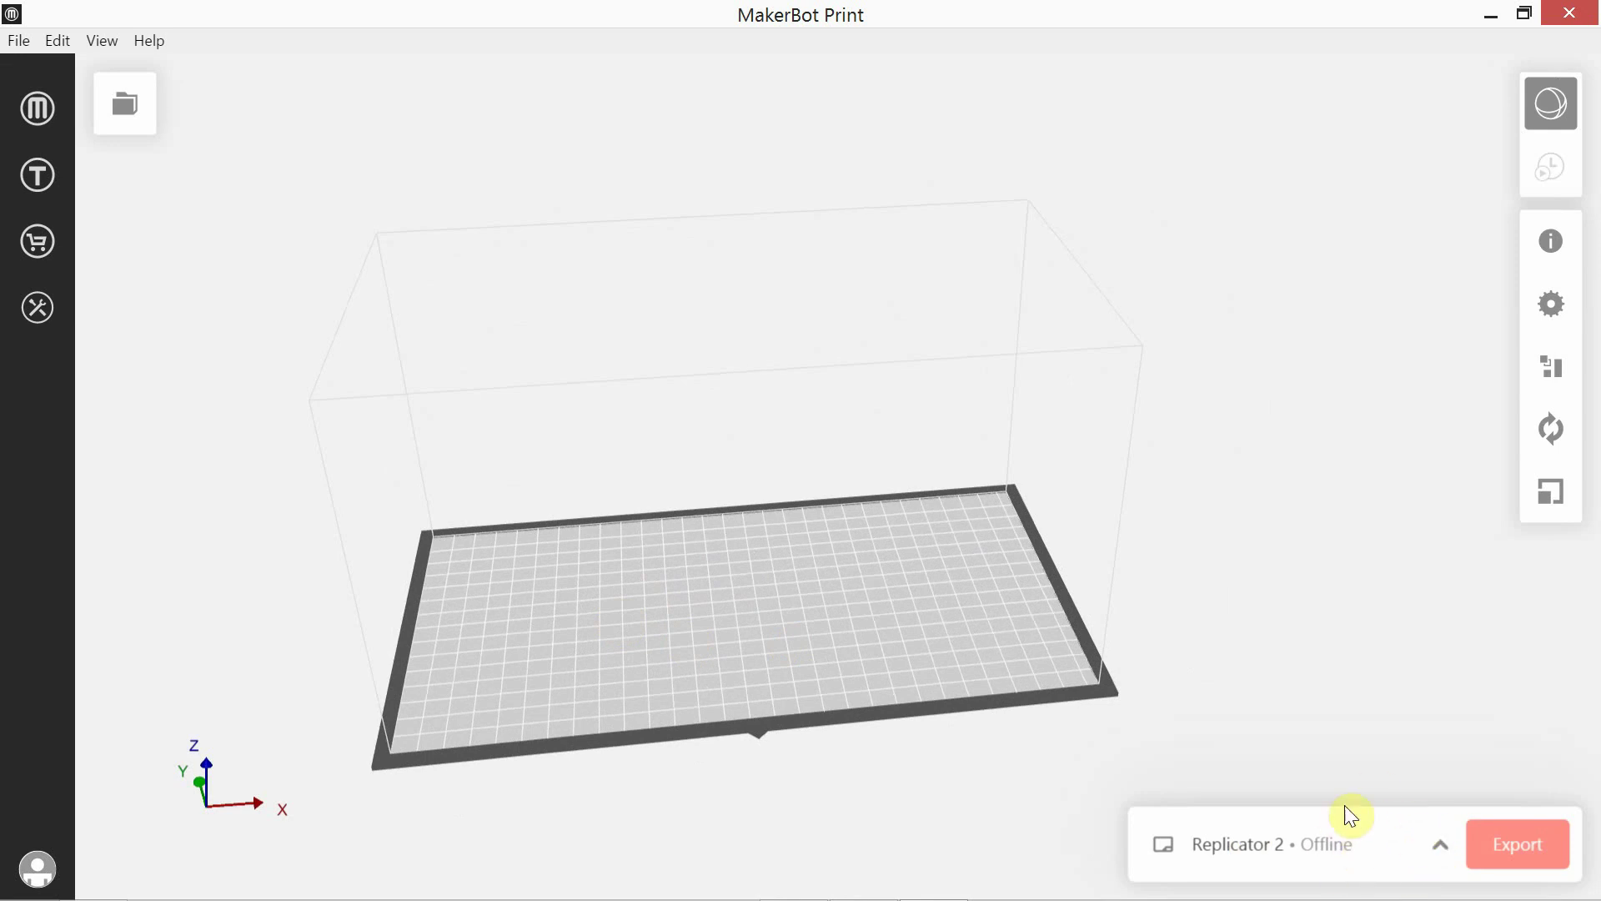
Step: Add a Replicator 5th Gen as an unconnected printer
click(1442, 846)
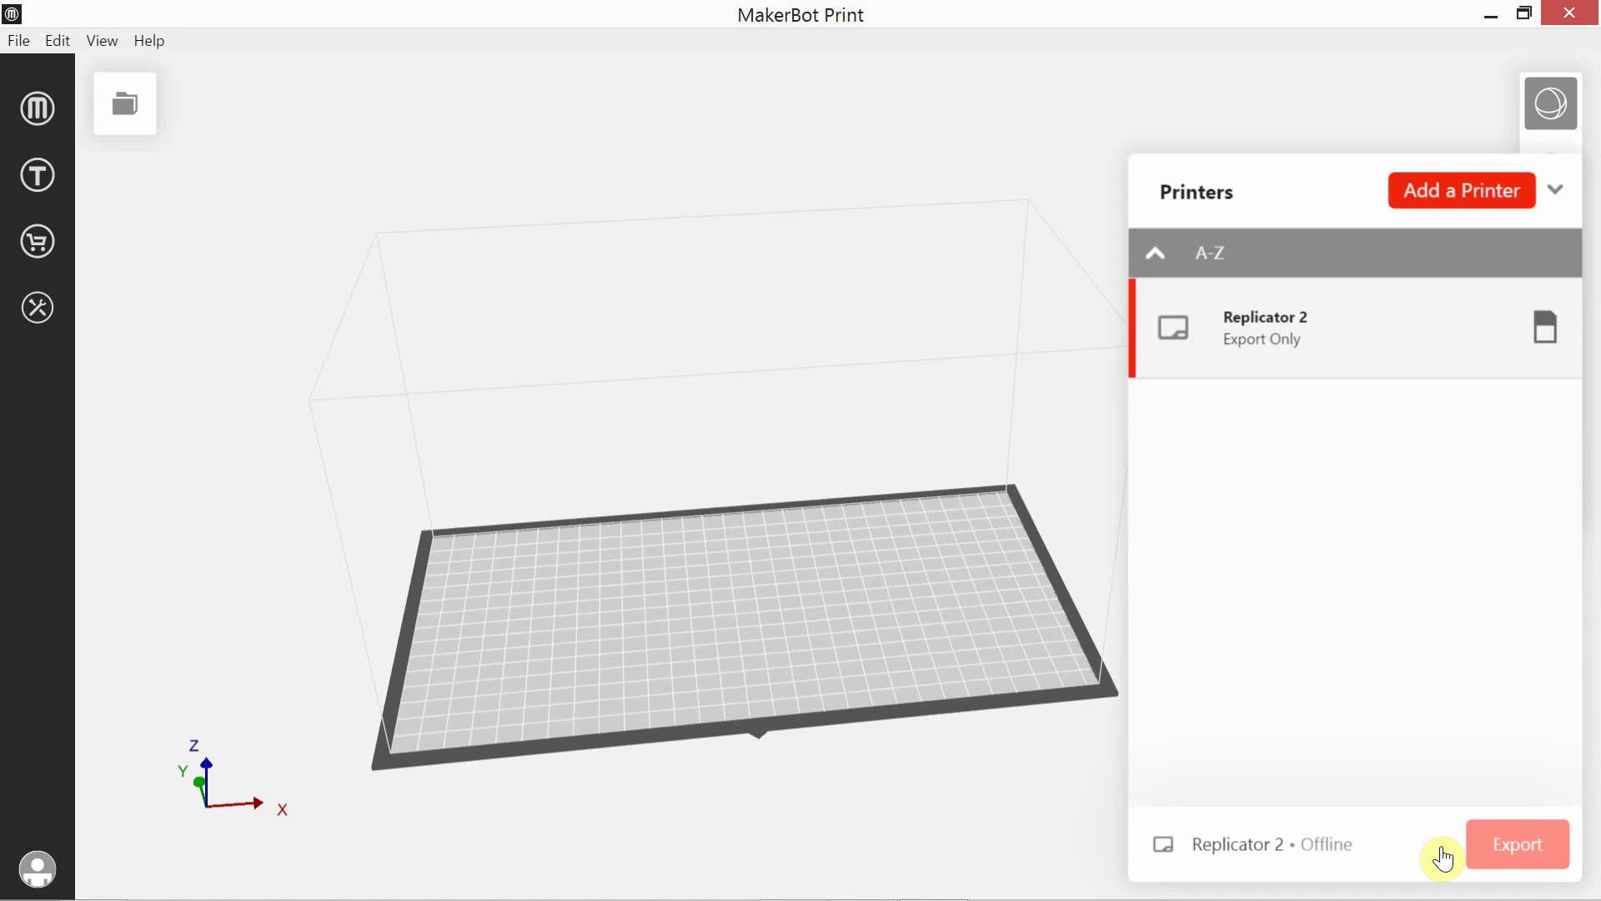
click(1429, 115)
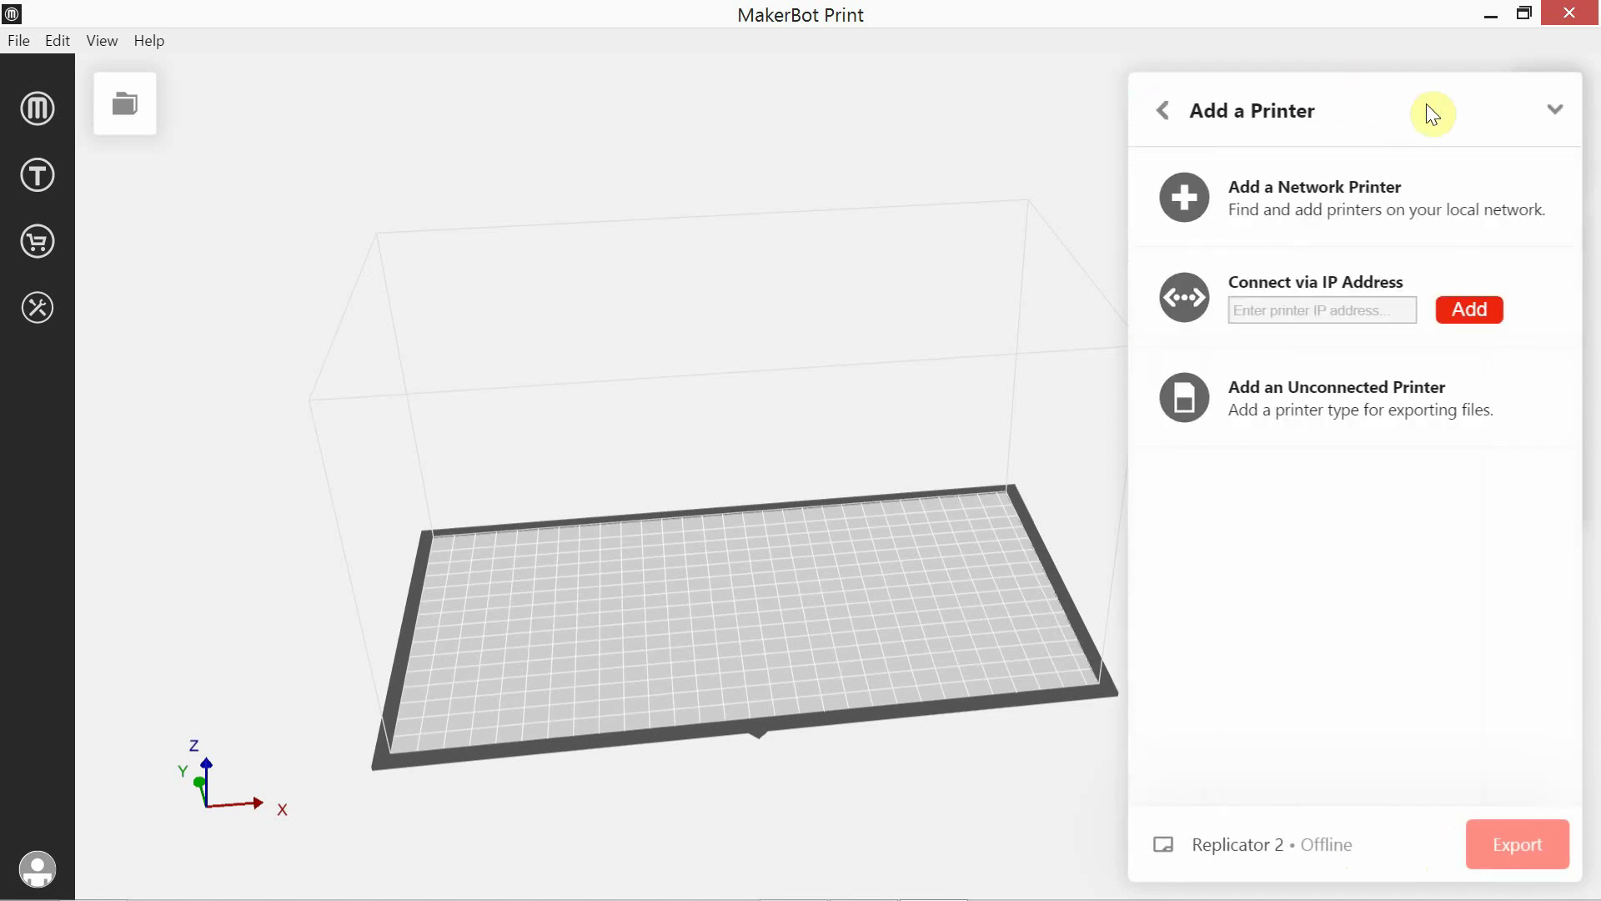
click(1328, 392)
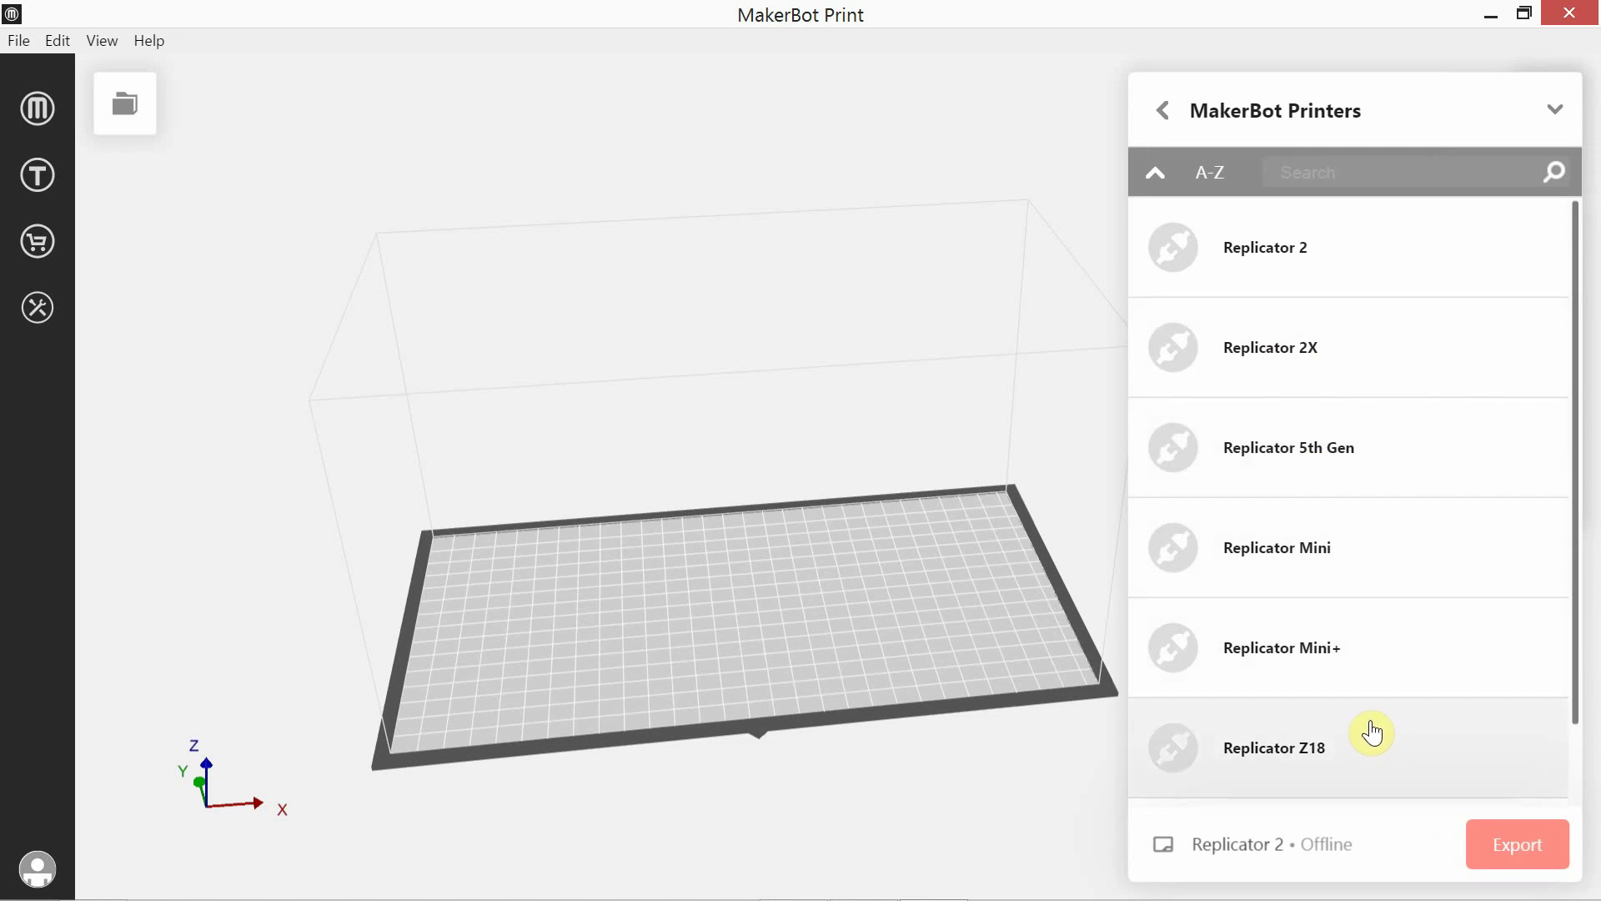
click(1277, 460)
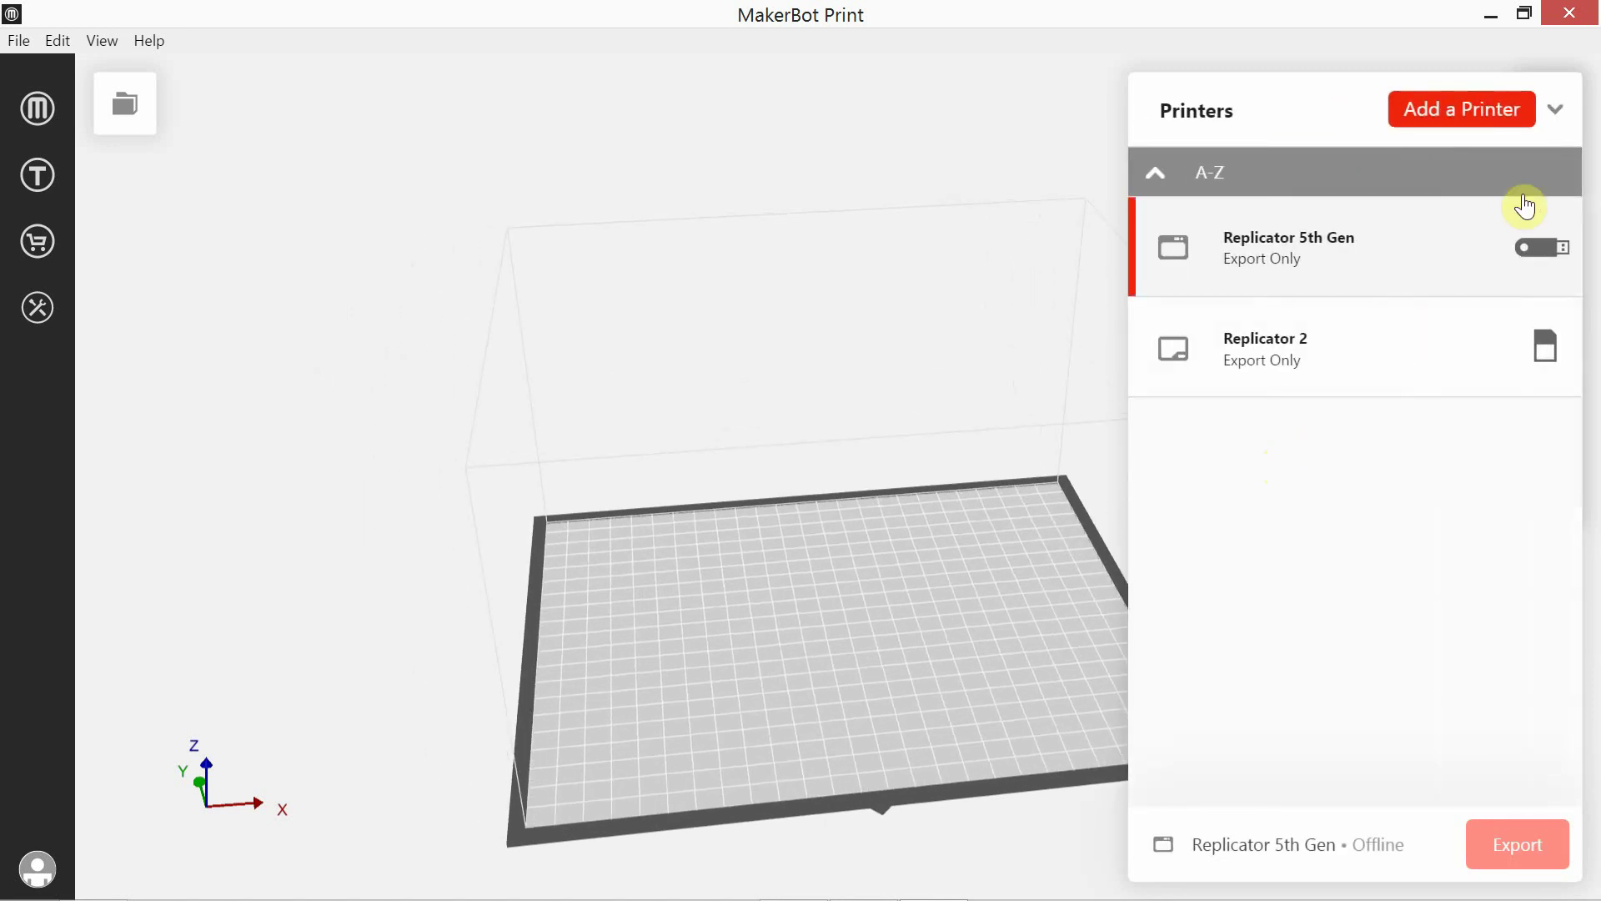
Step: Make the Replicator 5th Gen the active printer and collapse the Printers panel
click(1502, 108)
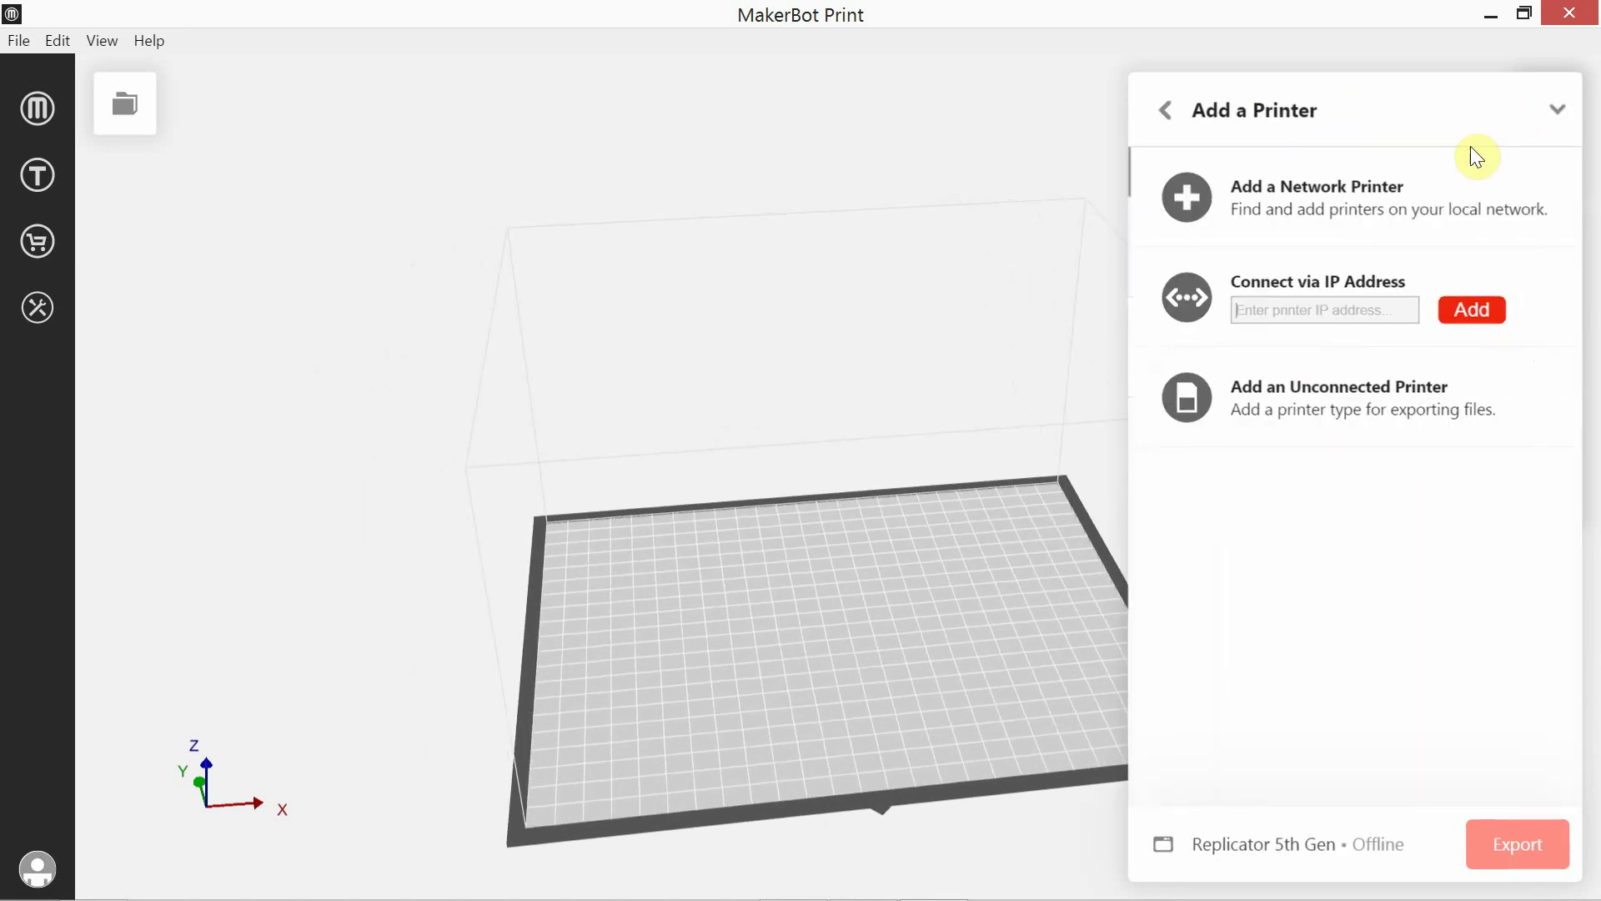
click(1358, 386)
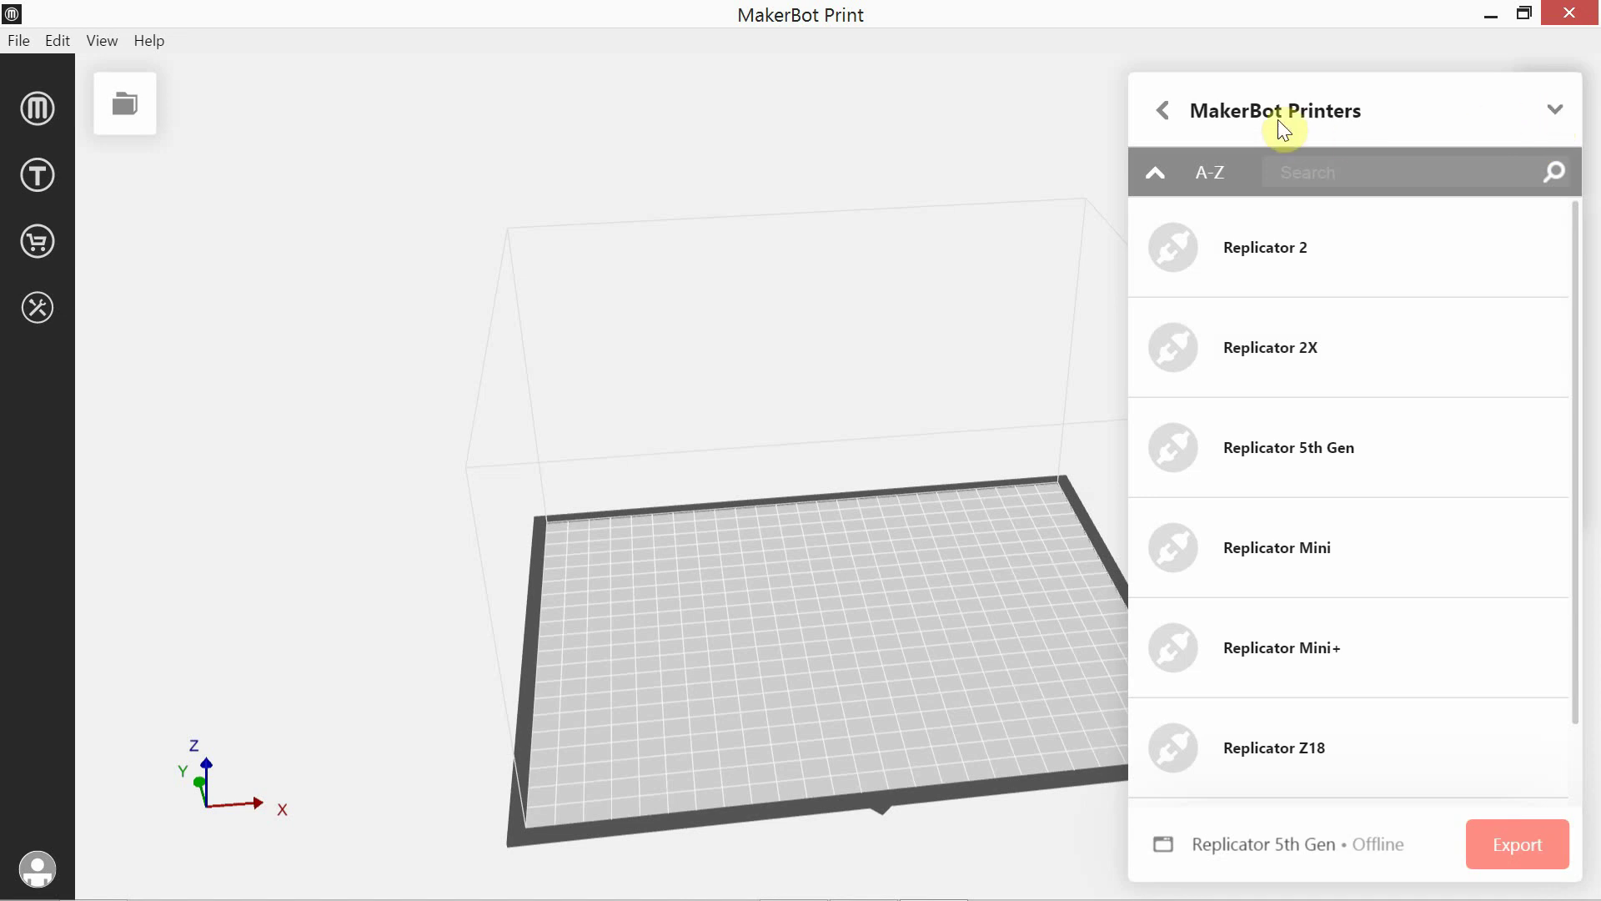
click(1163, 109)
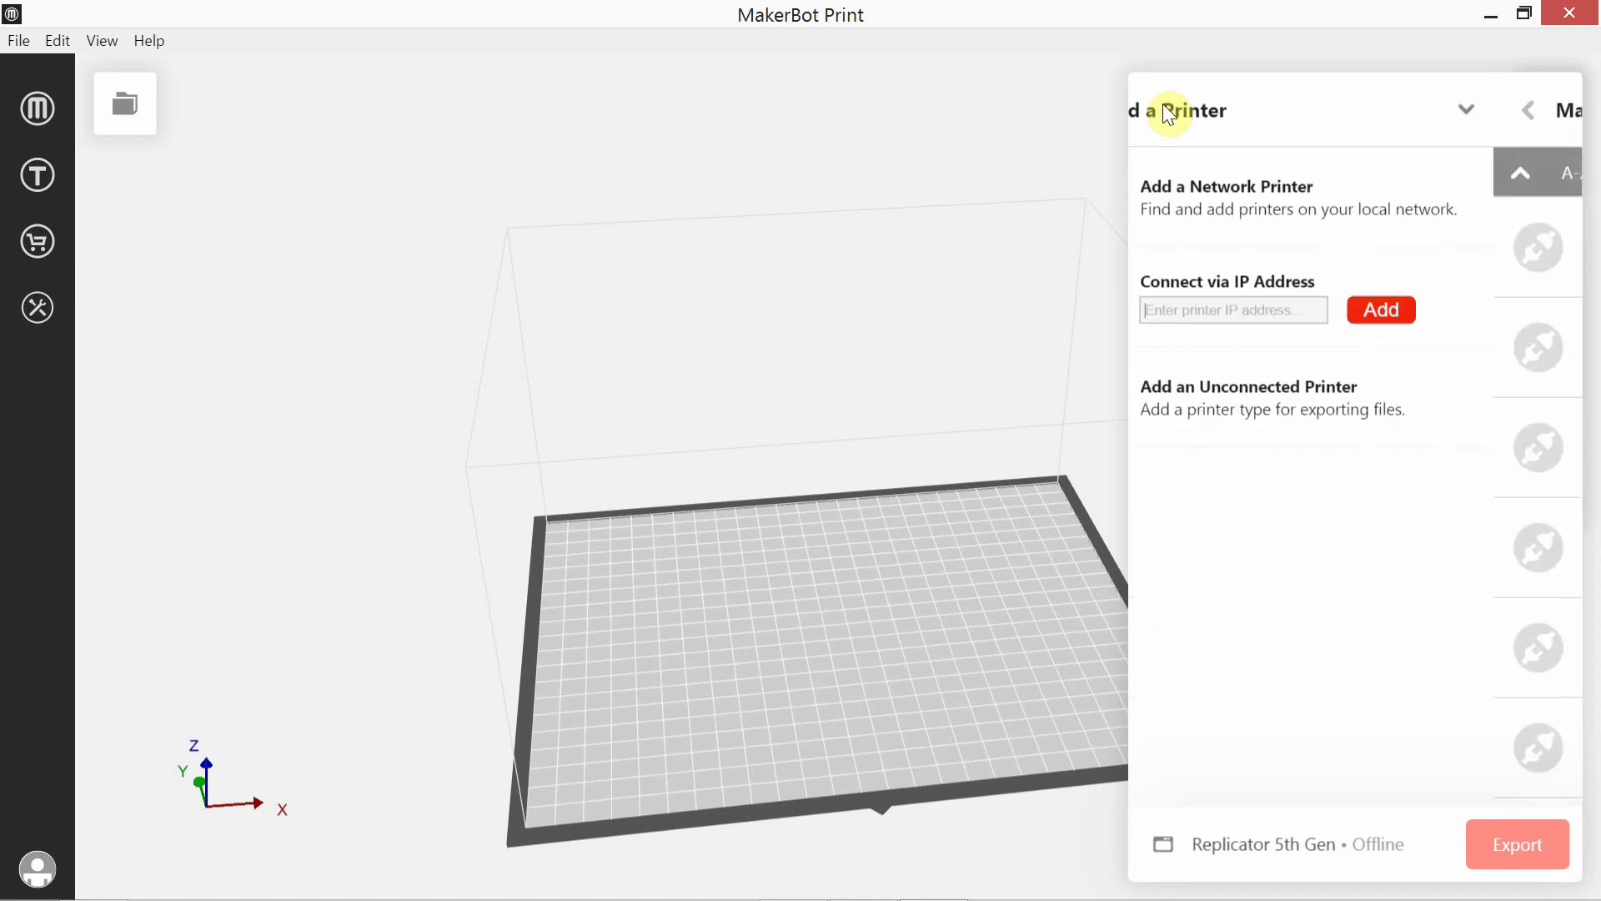
click(1309, 399)
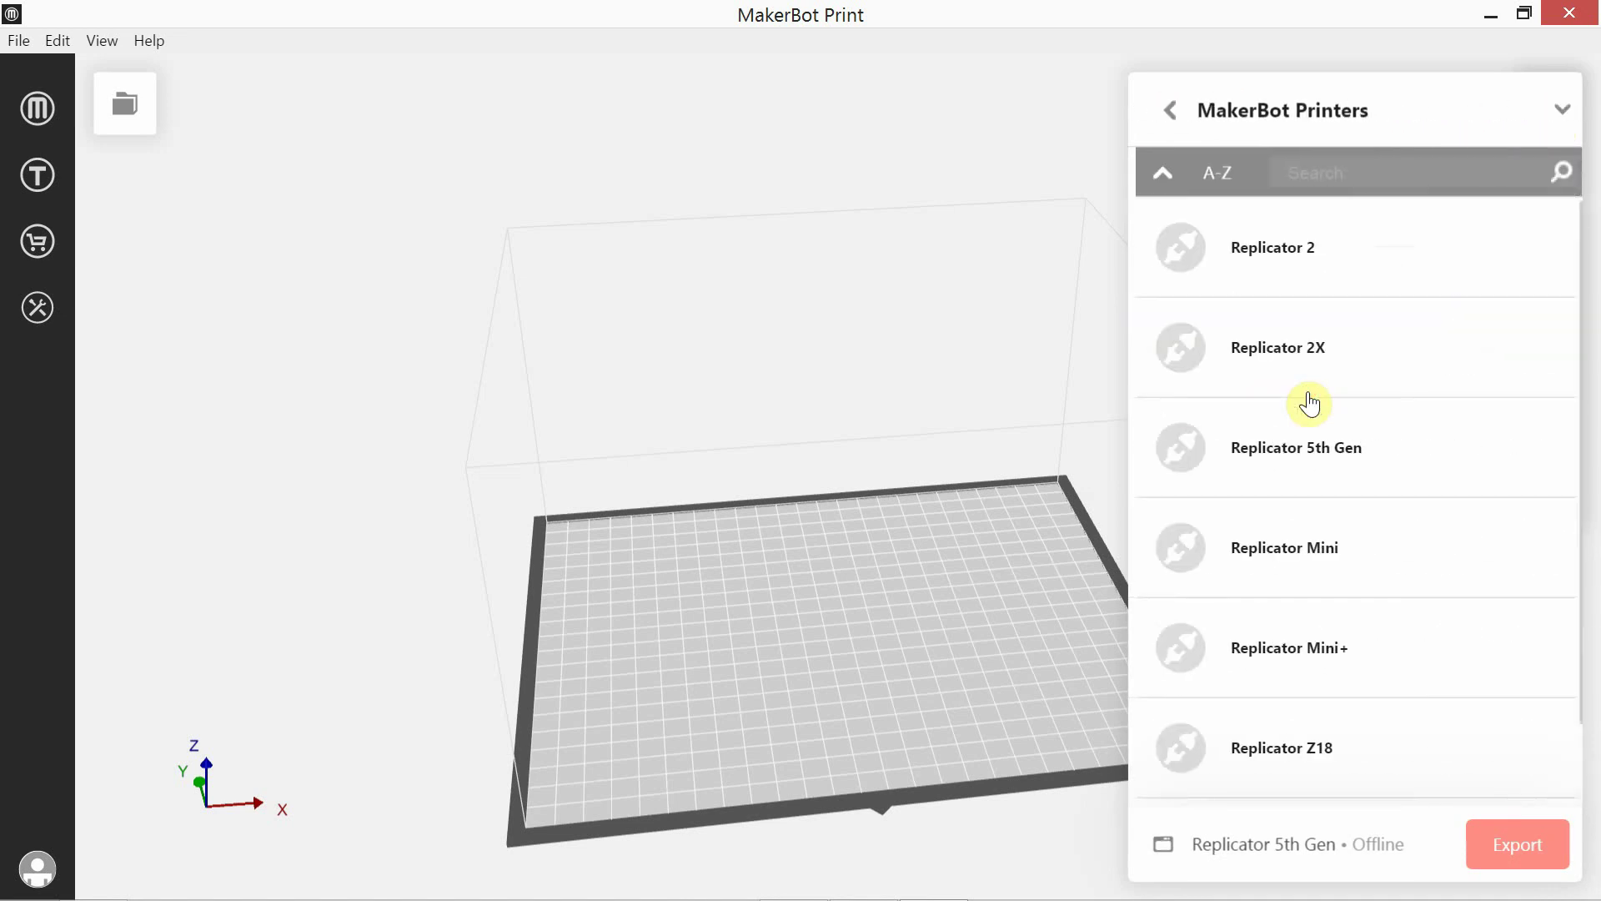
click(1347, 470)
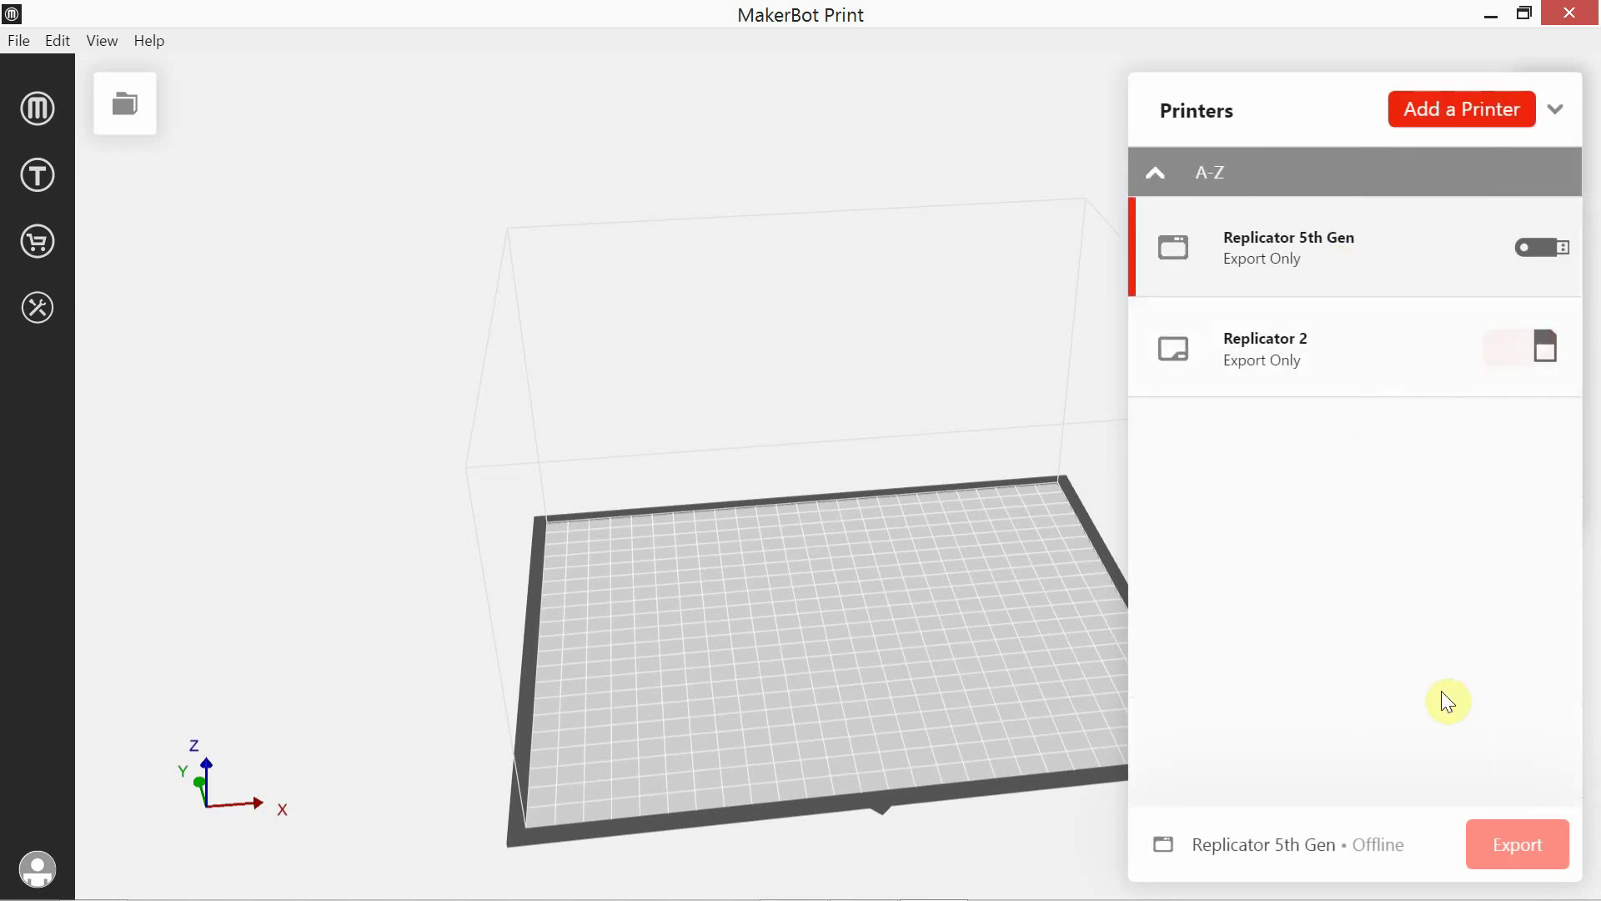
click(1555, 109)
drag(880, 544, 679, 537)
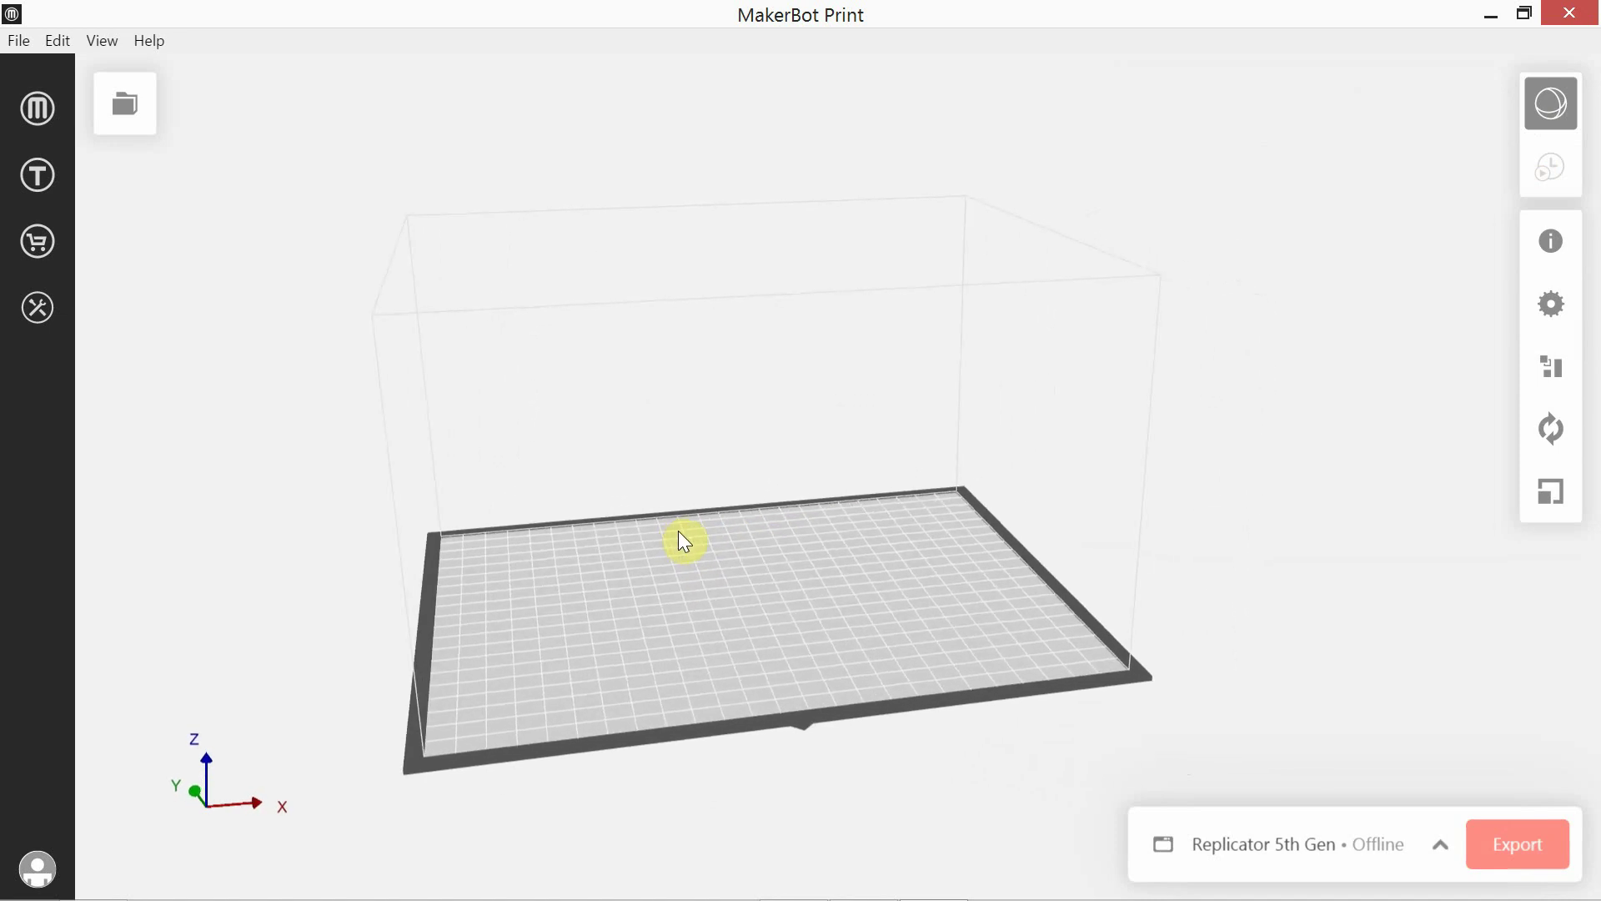
click(18, 41)
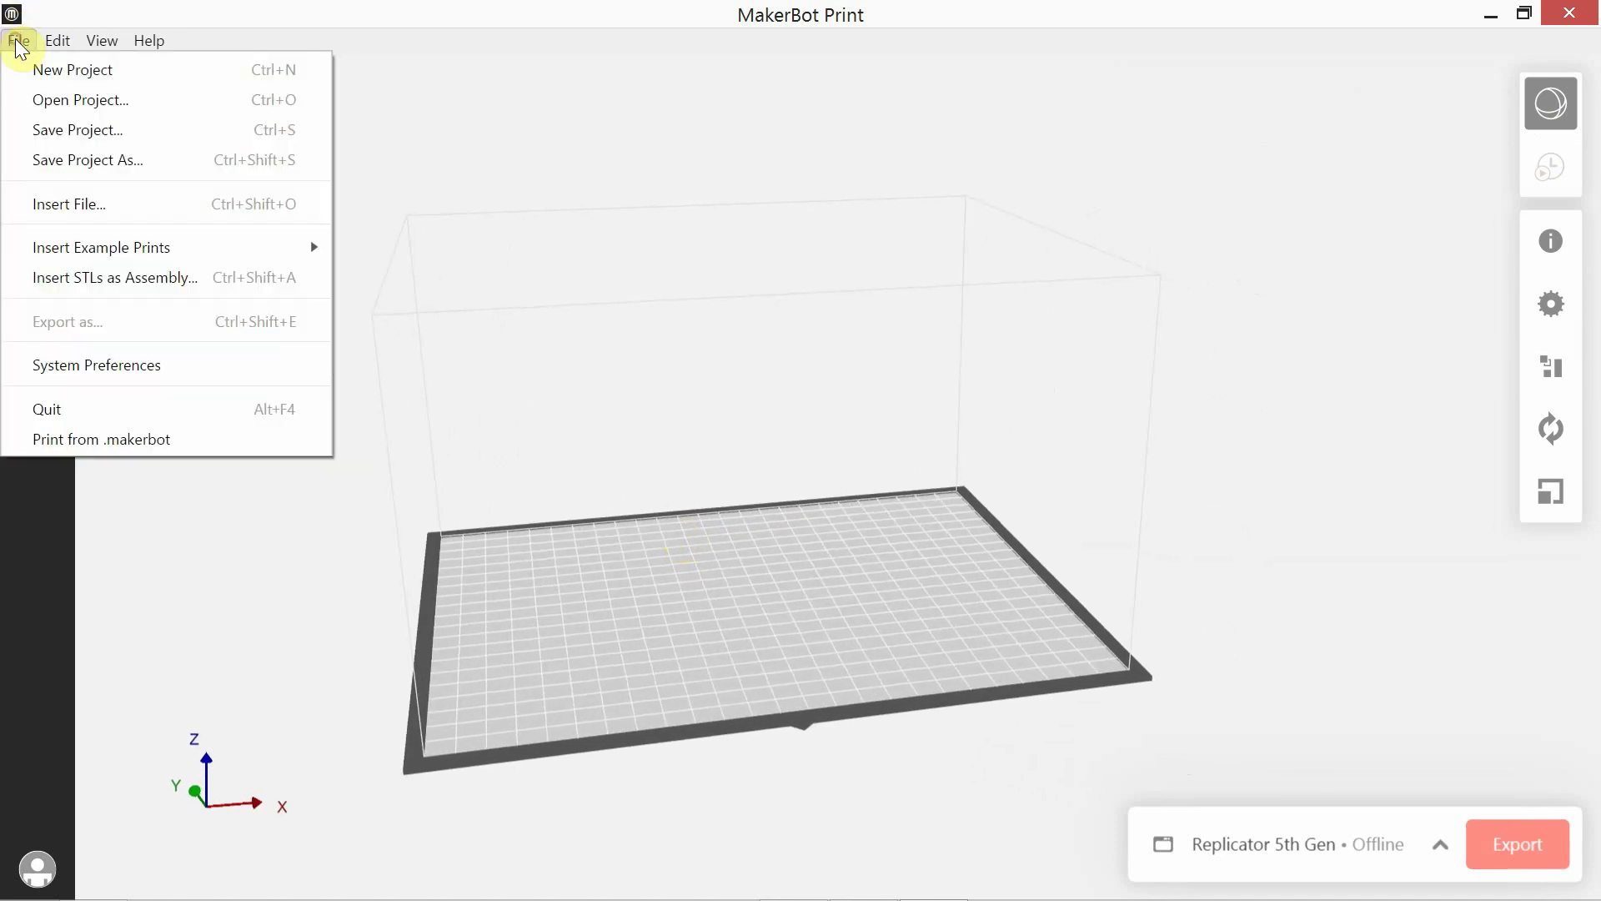
click(81, 211)
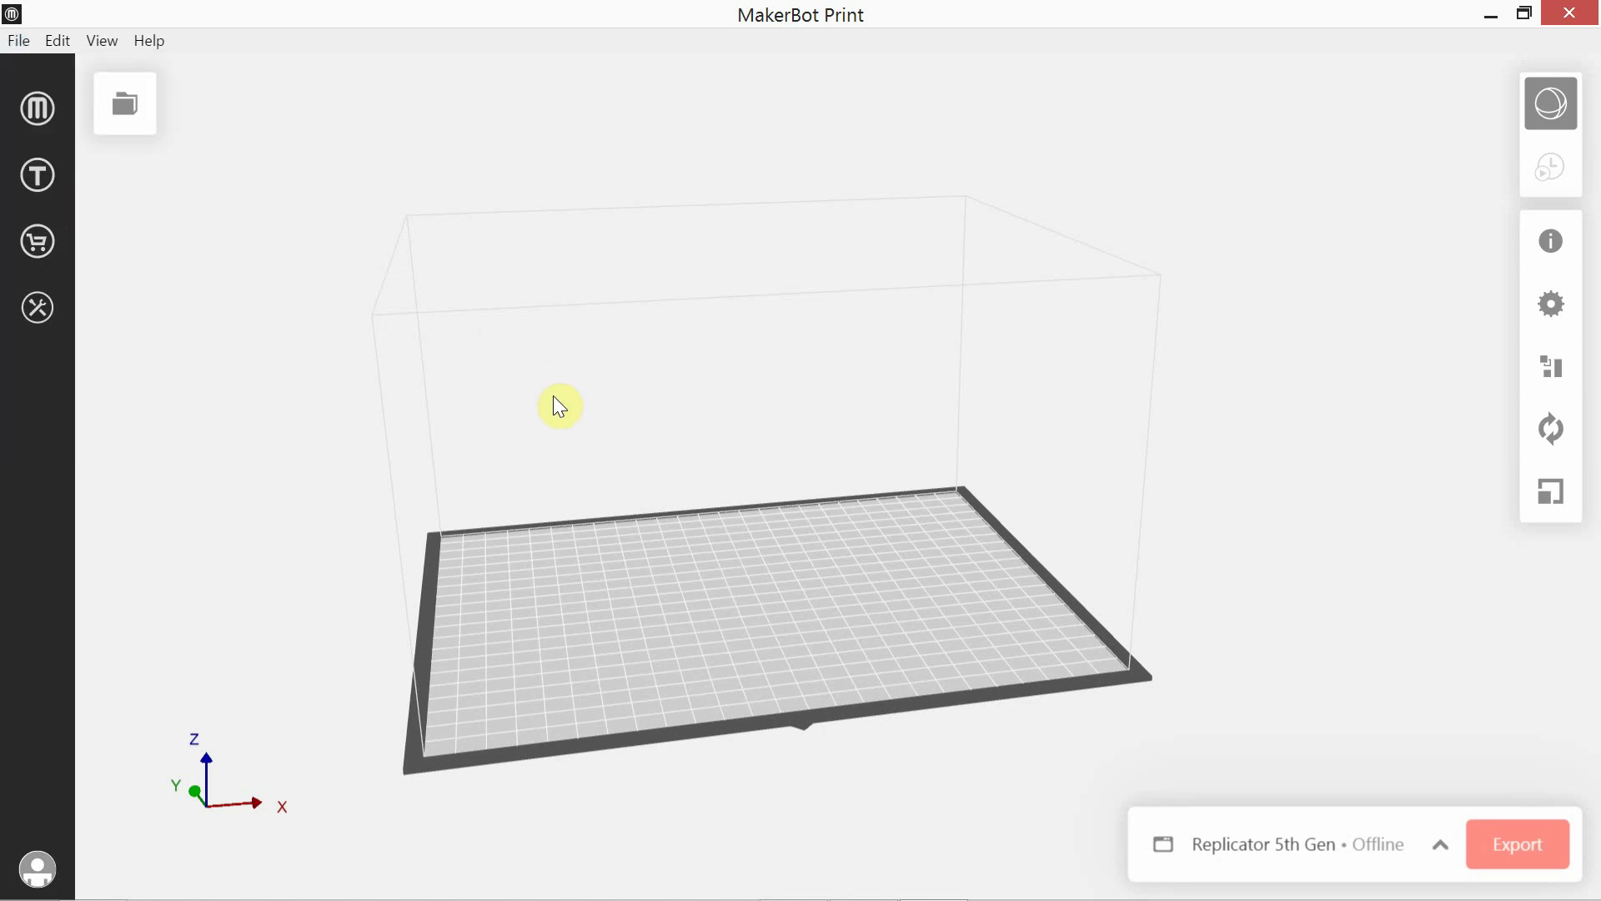
Step: Return to Rhino and narrow the Grasshopper window to reveal more of the Perspective view
key(alt+Tab)
key(alt+Tab)
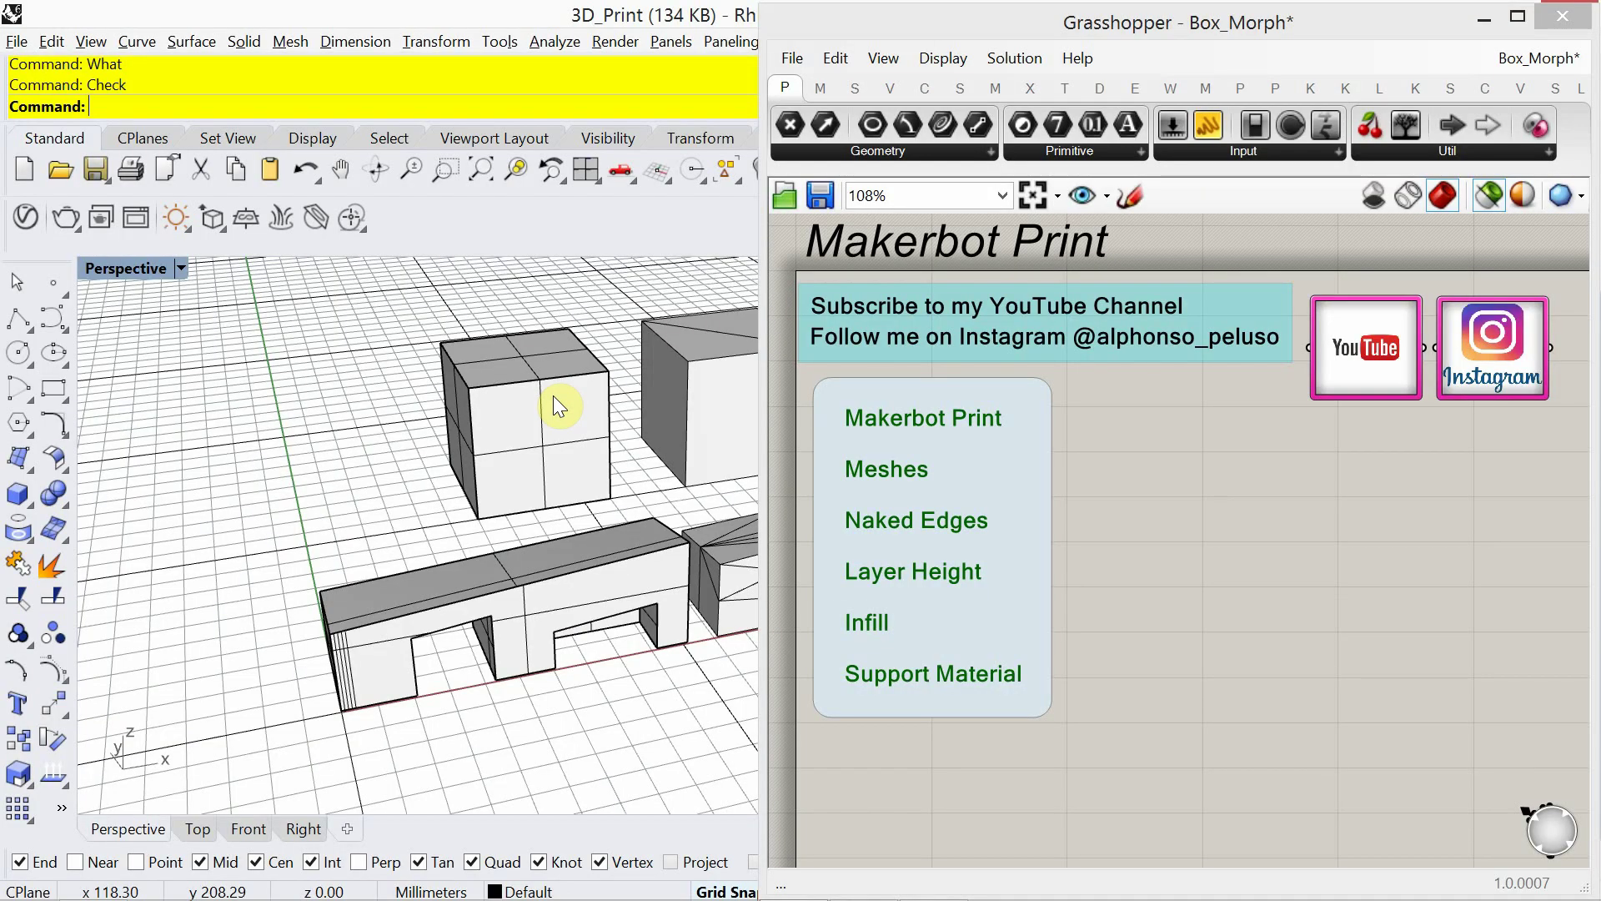
drag(766, 632, 898, 645)
shift+right_drag(797, 654, 626, 664)
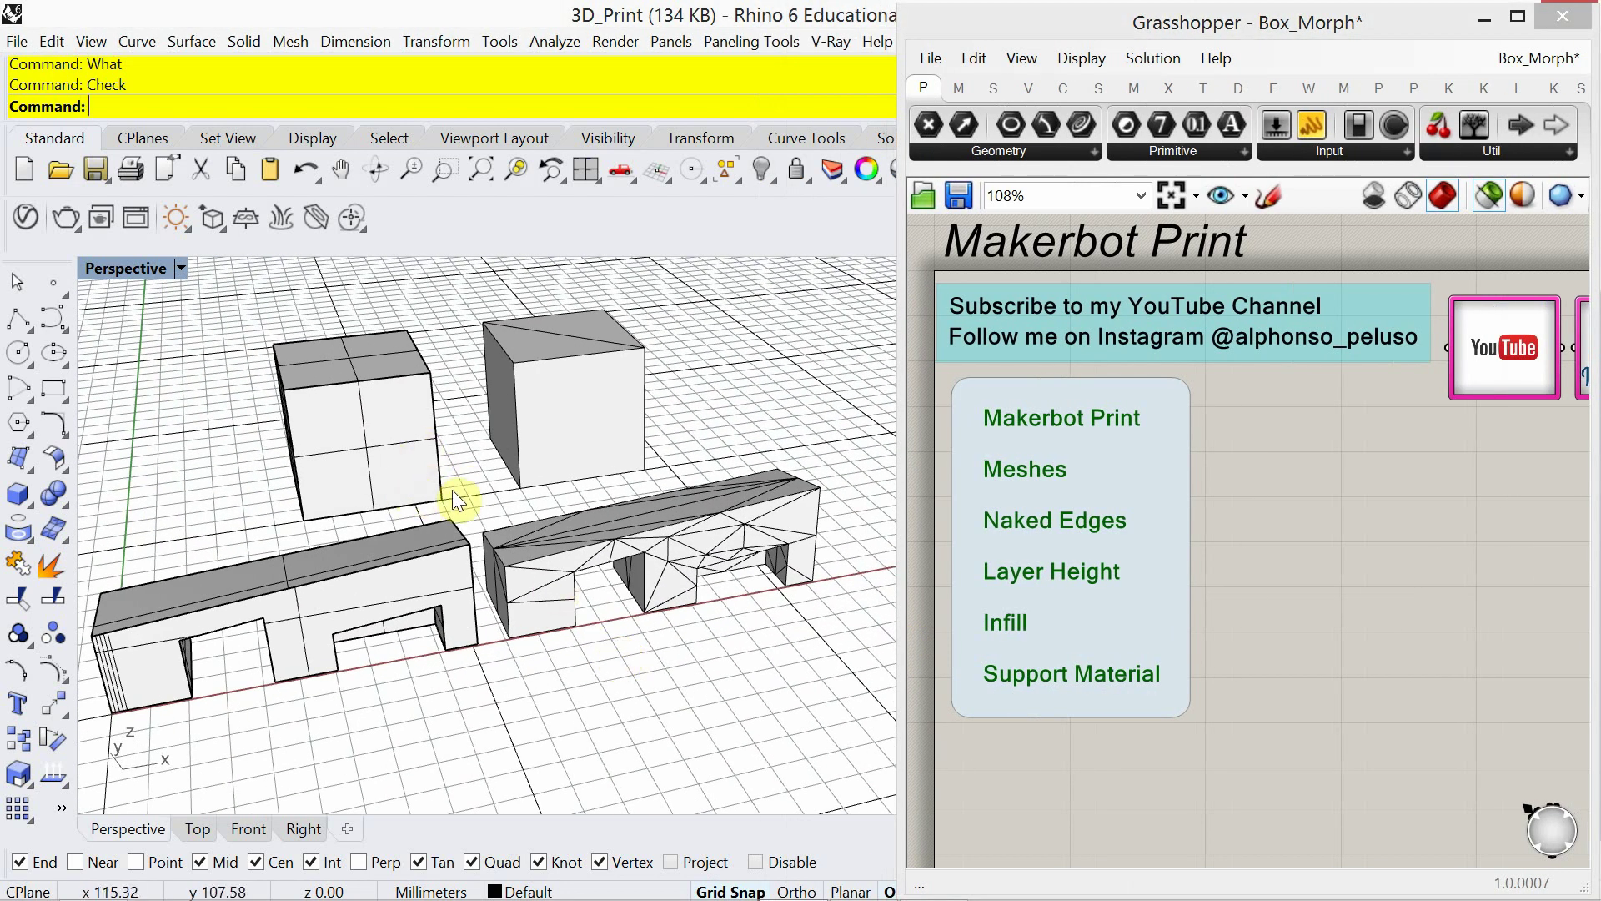
mouse_move(419, 470)
right_down()
mouse_move(439, 458)
mouse_move(412, 479)
right_up()
Step: Select all meshes with SelMesh, then narrow the selection to only the faceted bench mesh
text(SelM)
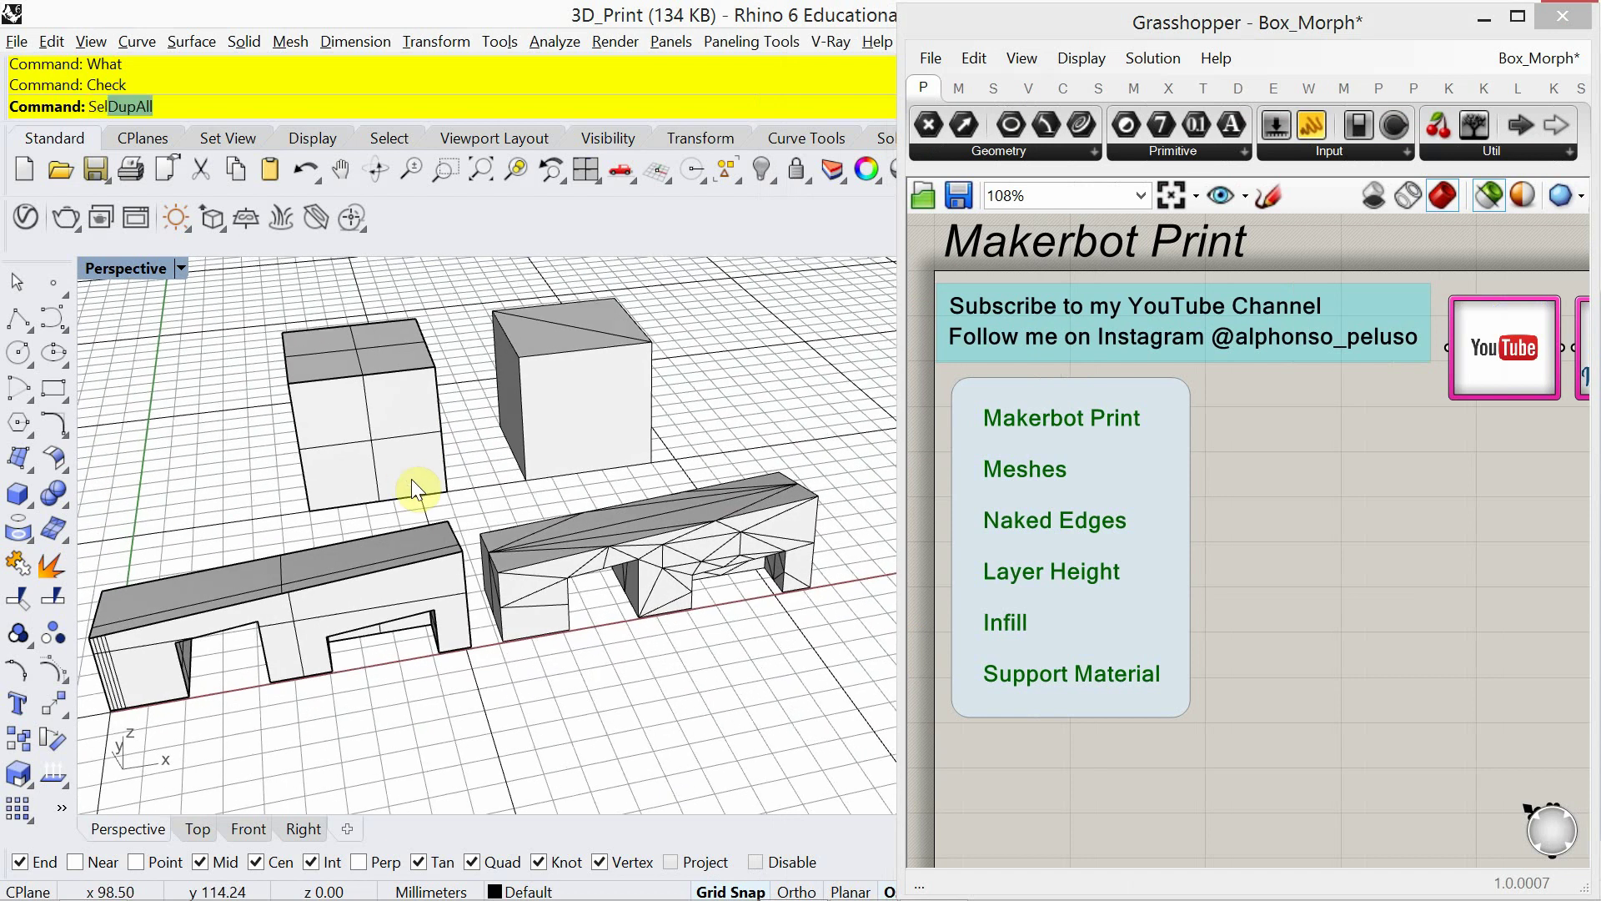
text(esh)
key(Return)
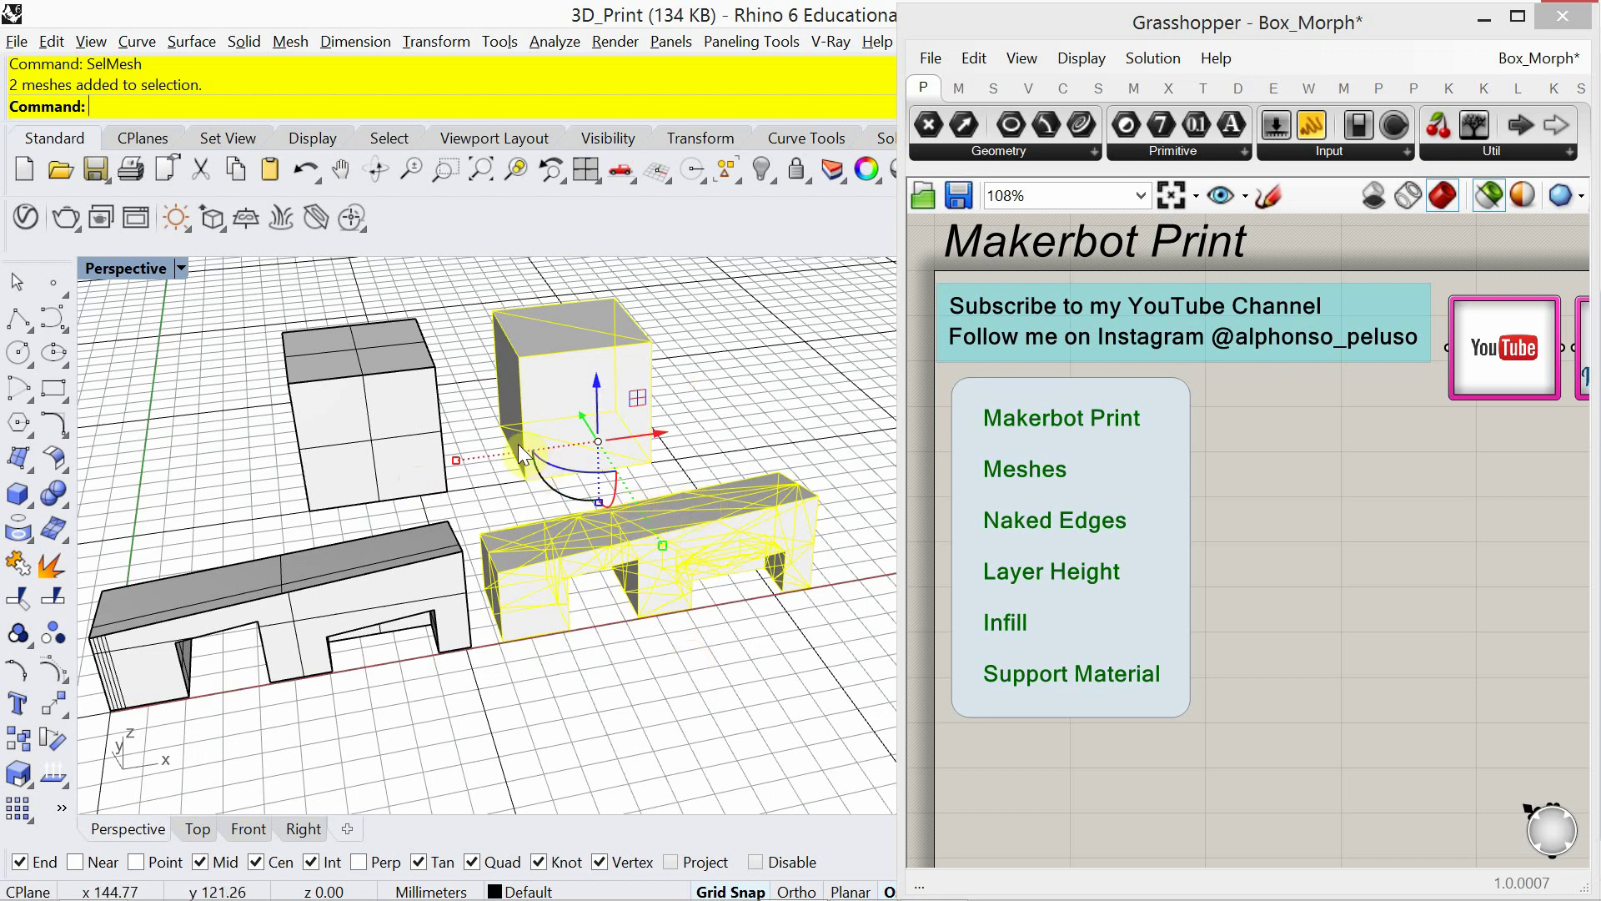
ctrl+click(540, 401)
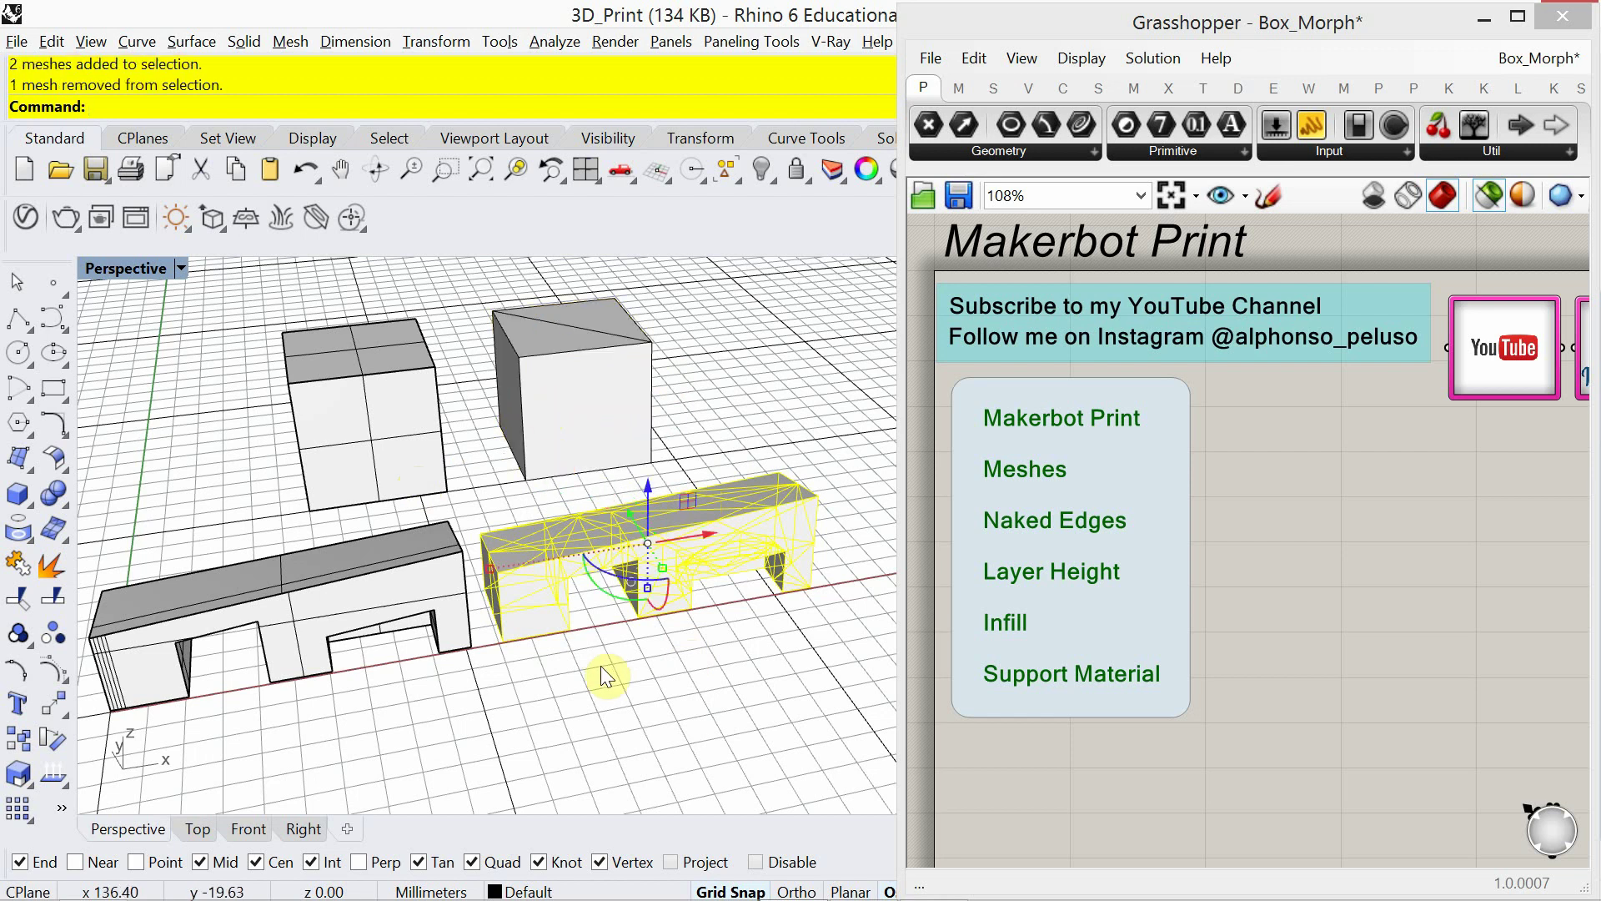
key(Return)
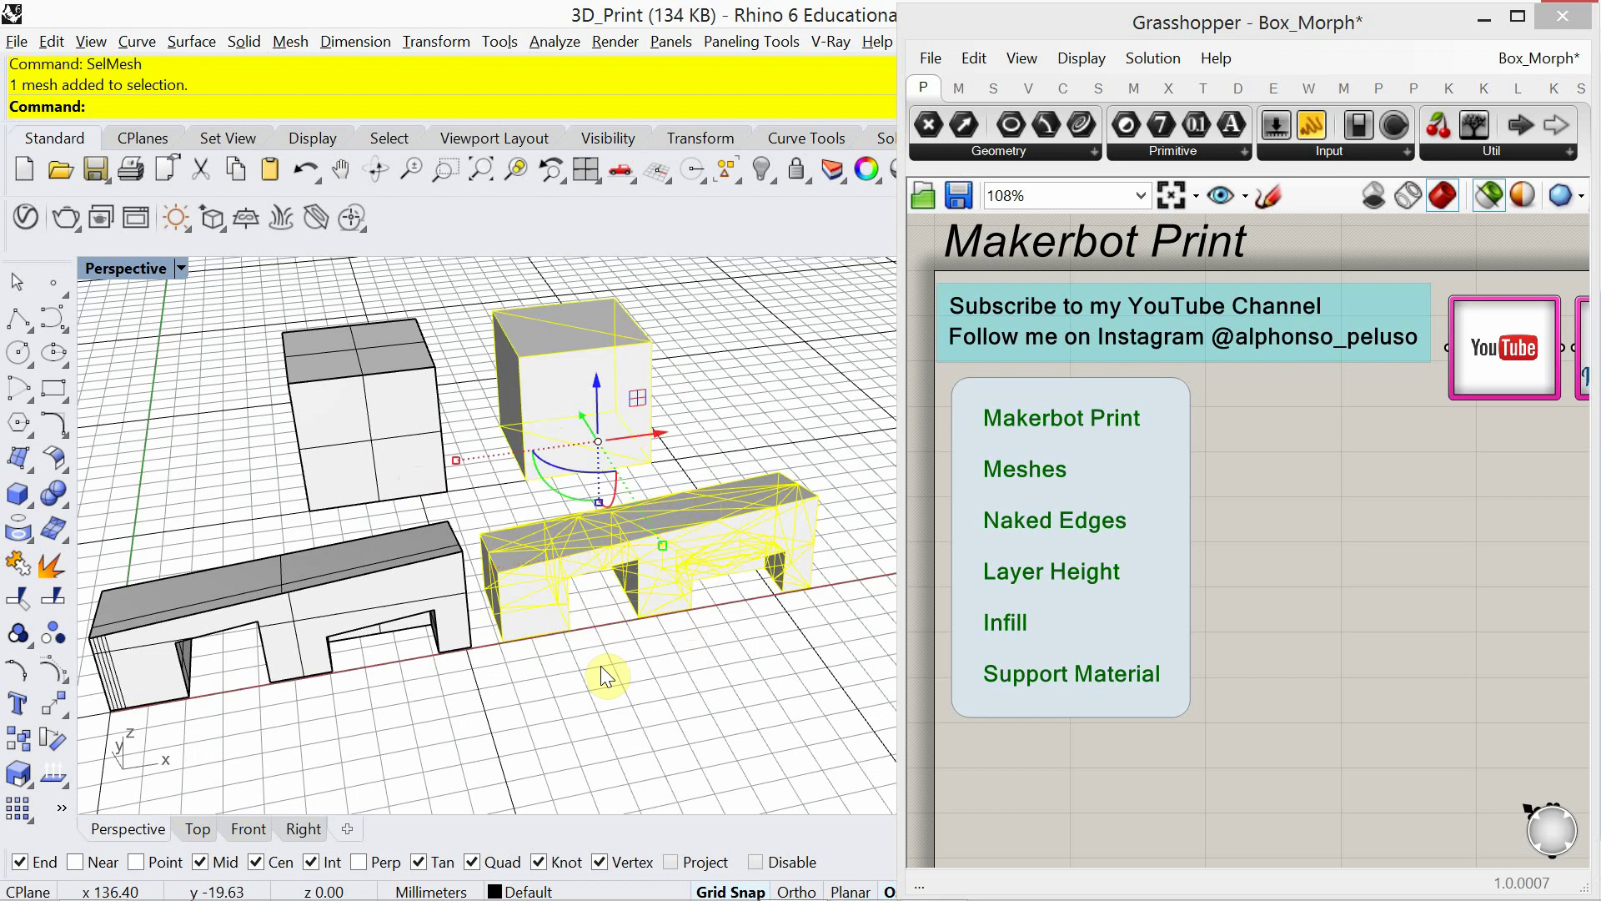
click(601, 665)
click(615, 551)
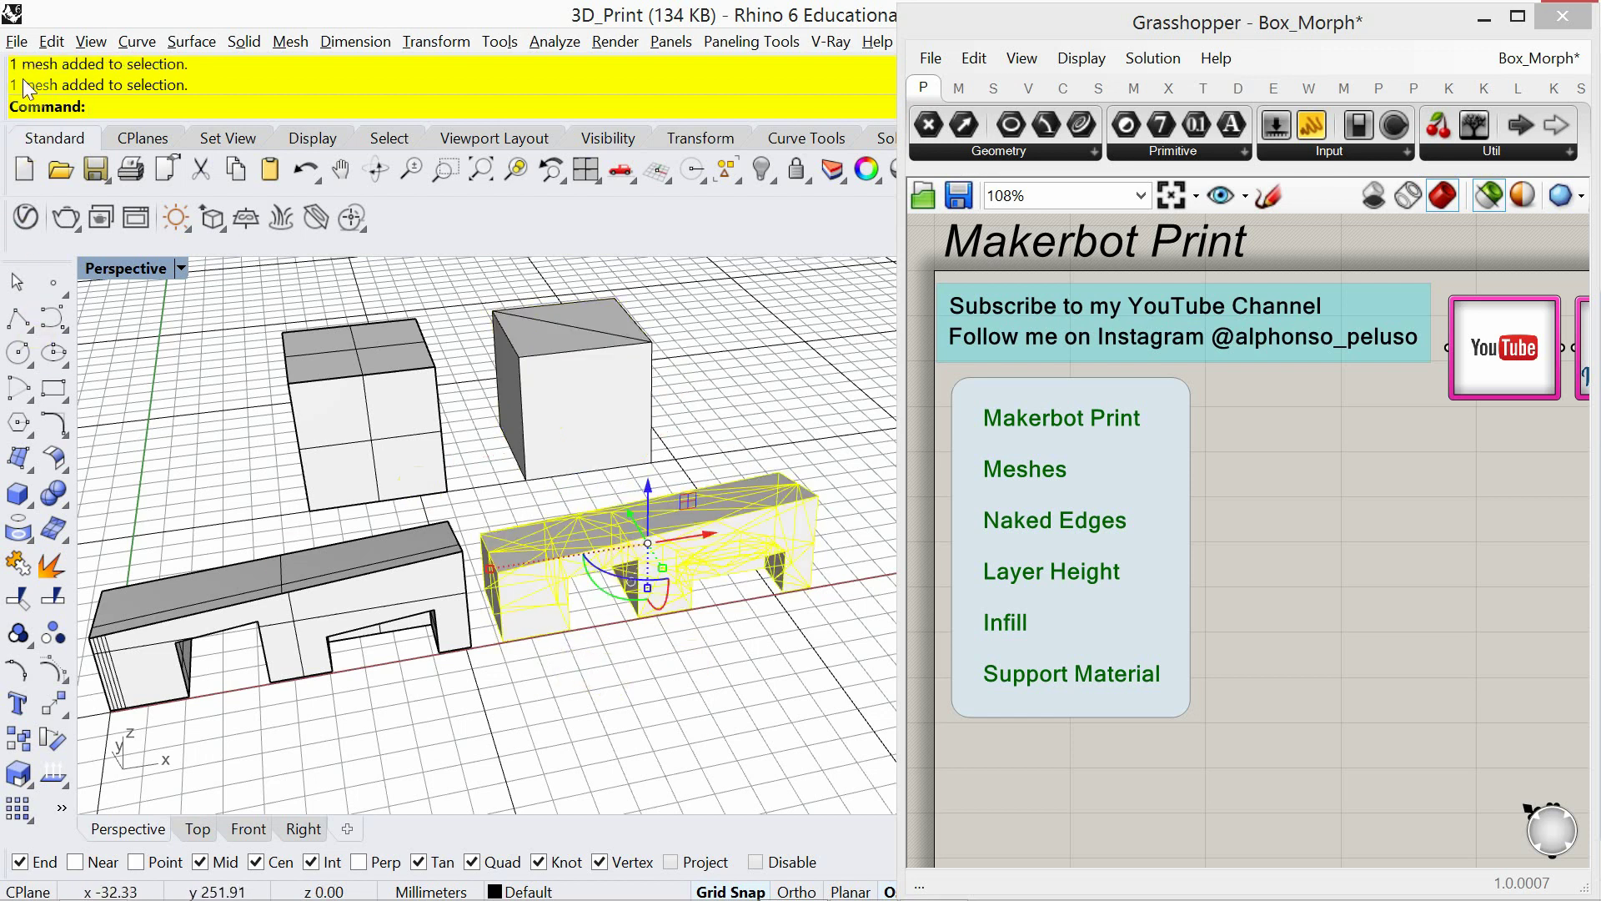
Step: Start Export Selected and browse to the Videos\Makerbot folder
click(15, 42)
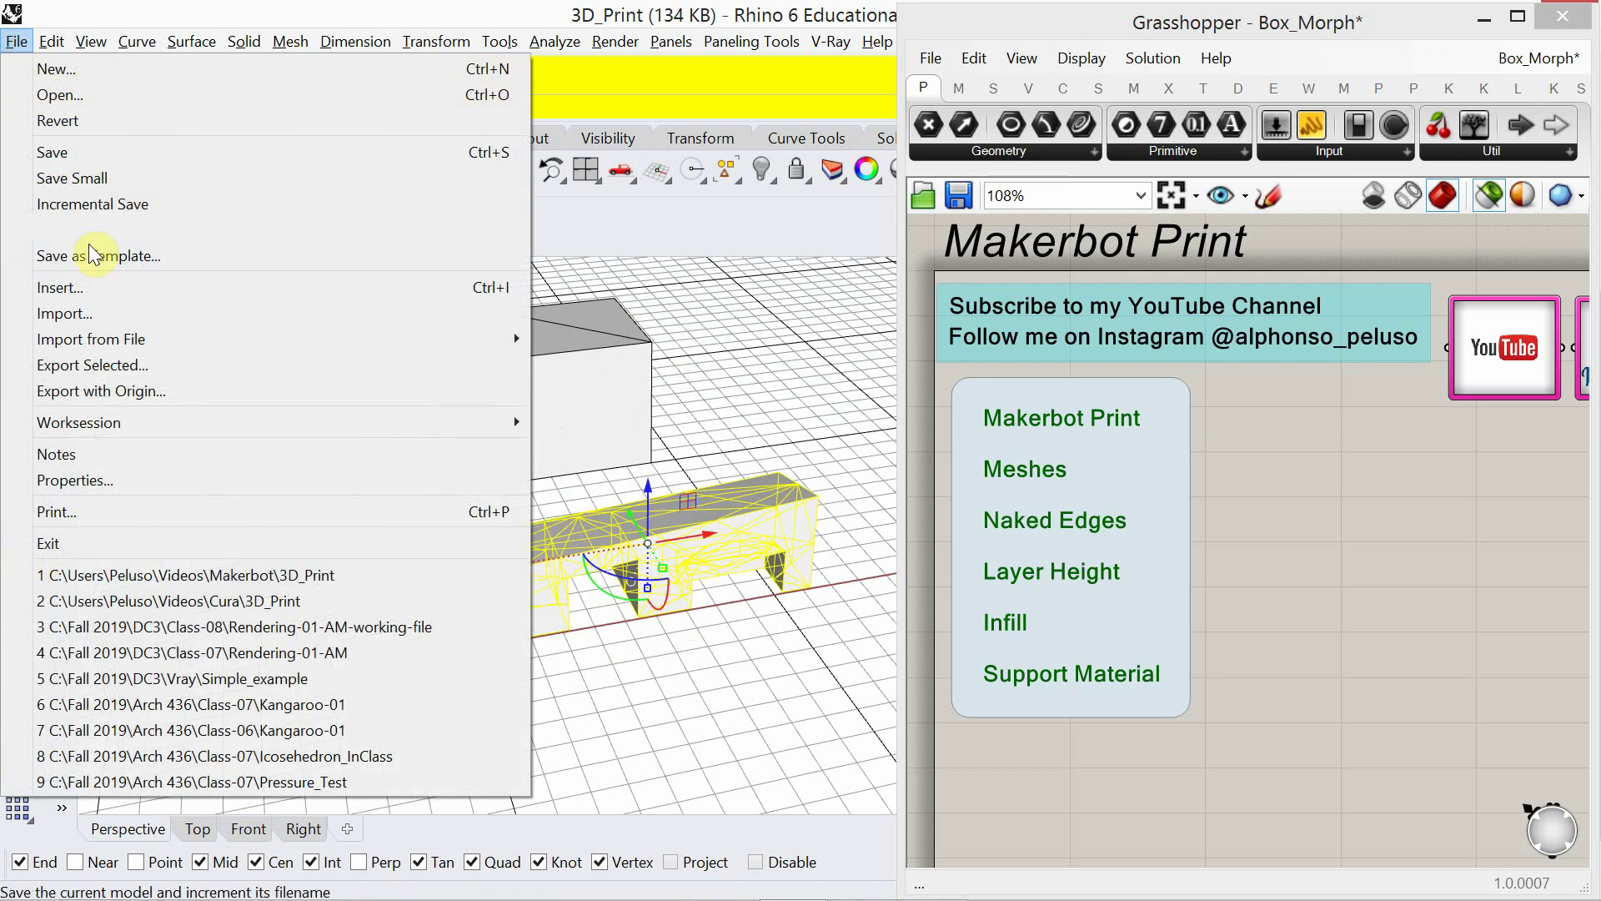
click(134, 364)
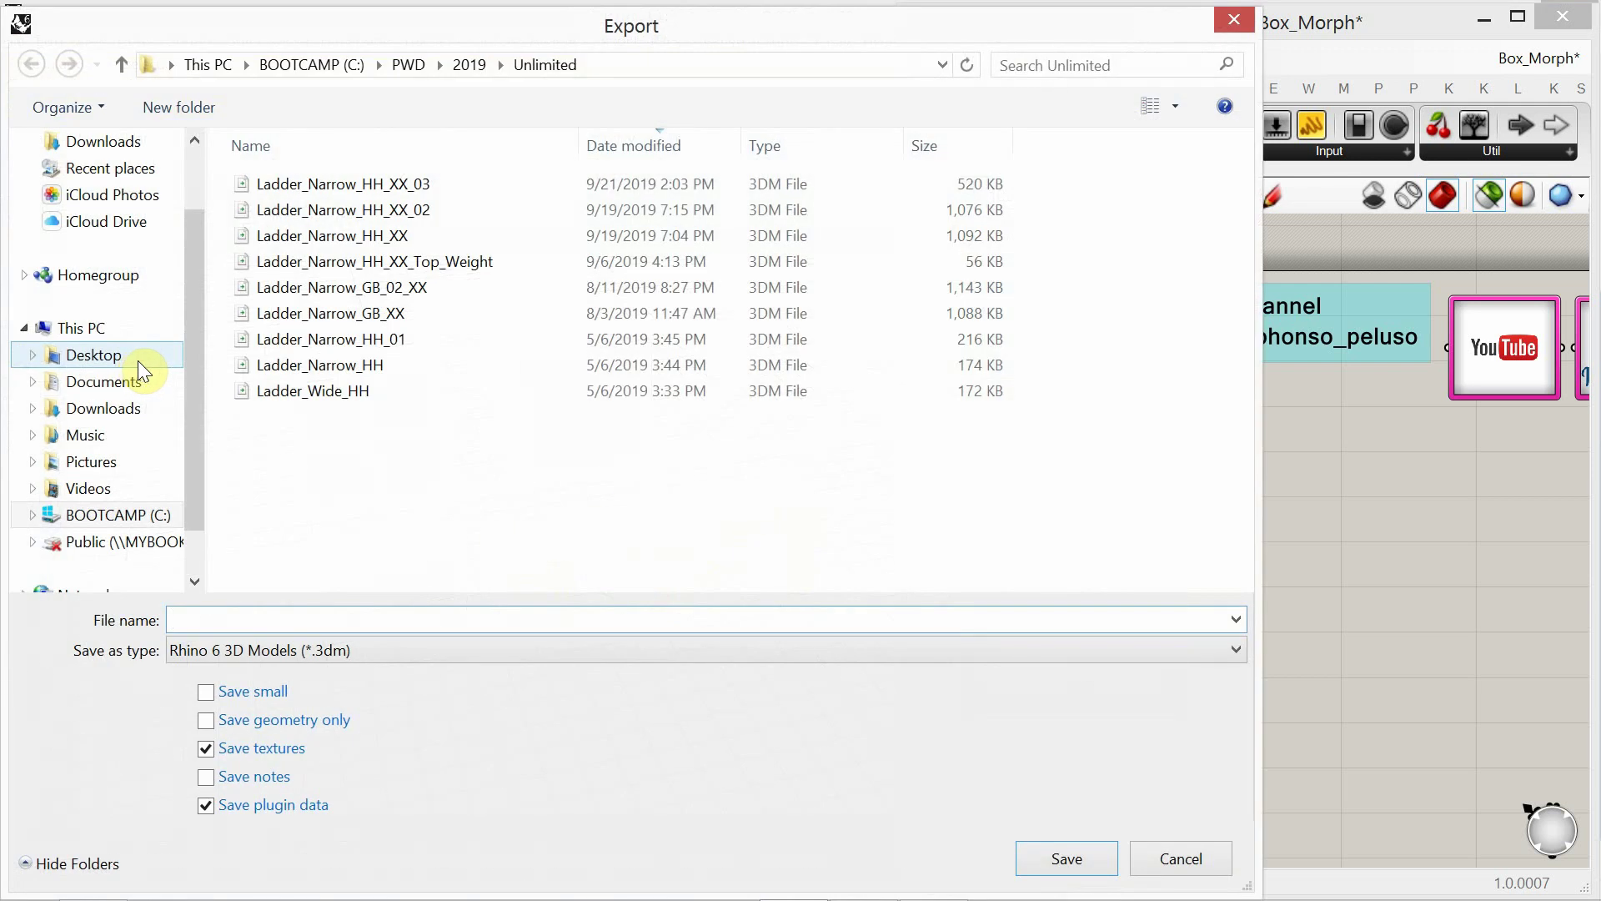
click(128, 482)
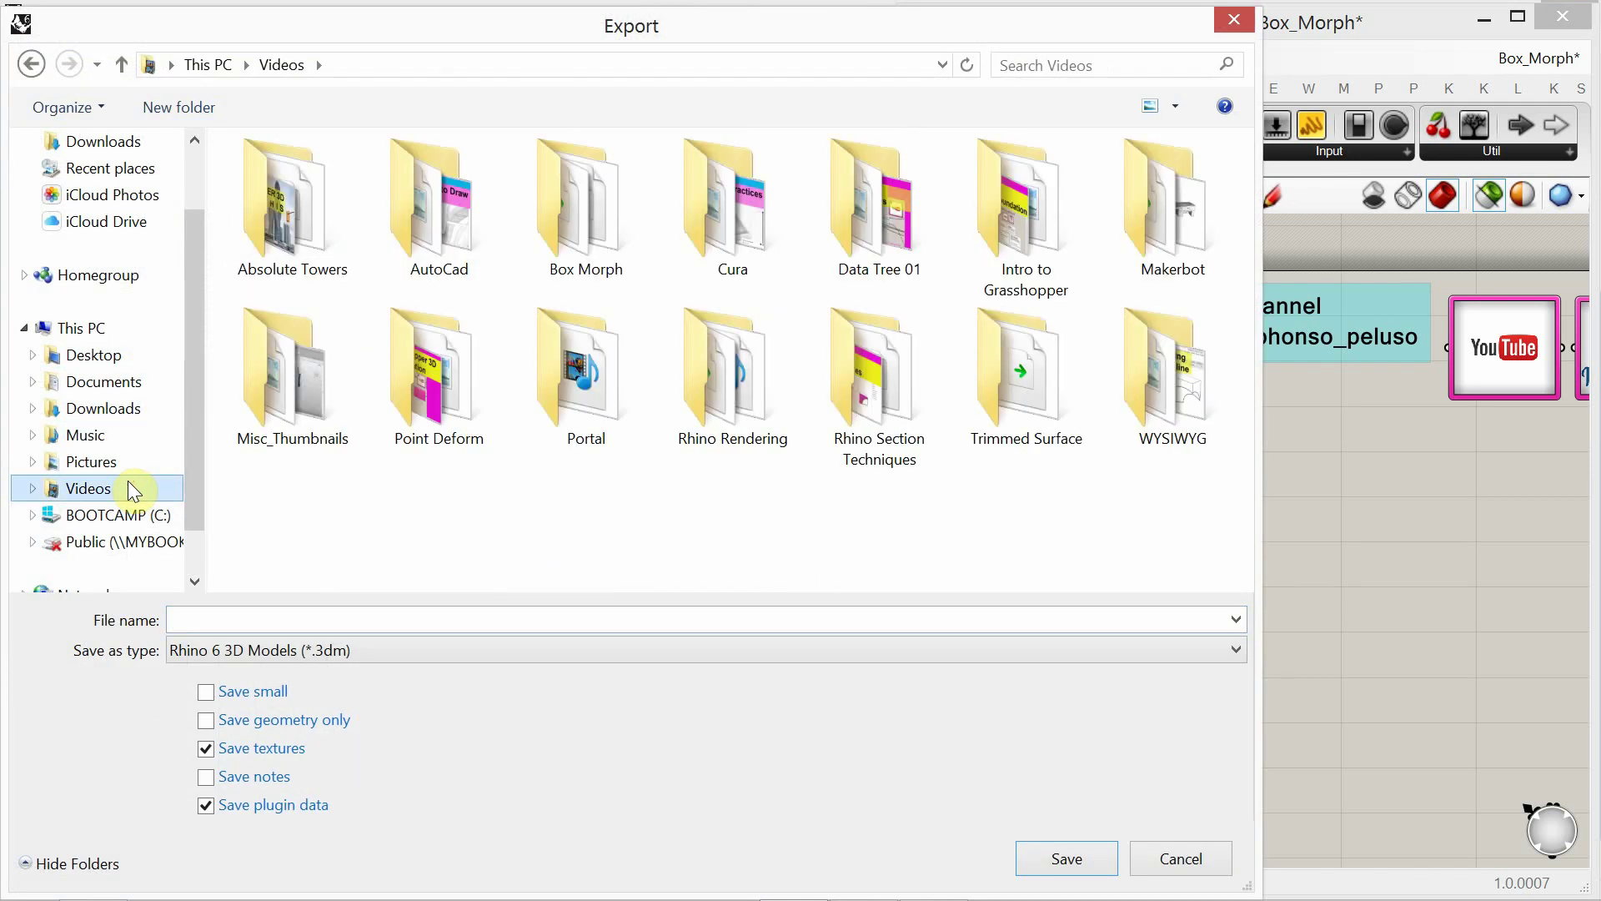
click(1128, 234)
double_click(1128, 233)
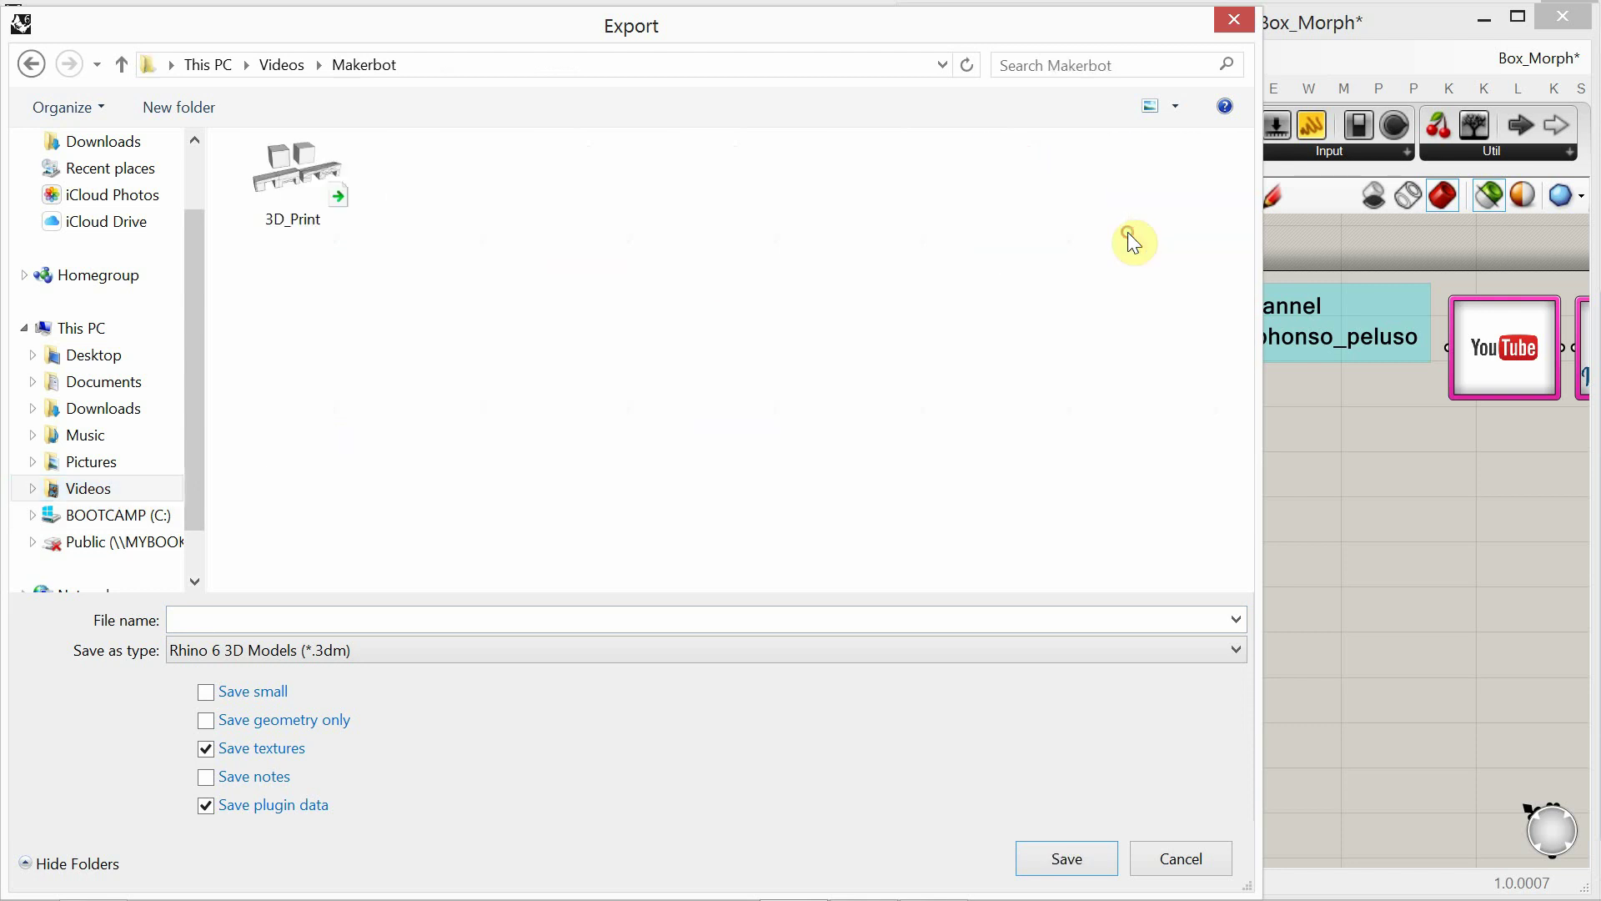
Step: Save the export as STL named Test and accept the STL options
click(729, 655)
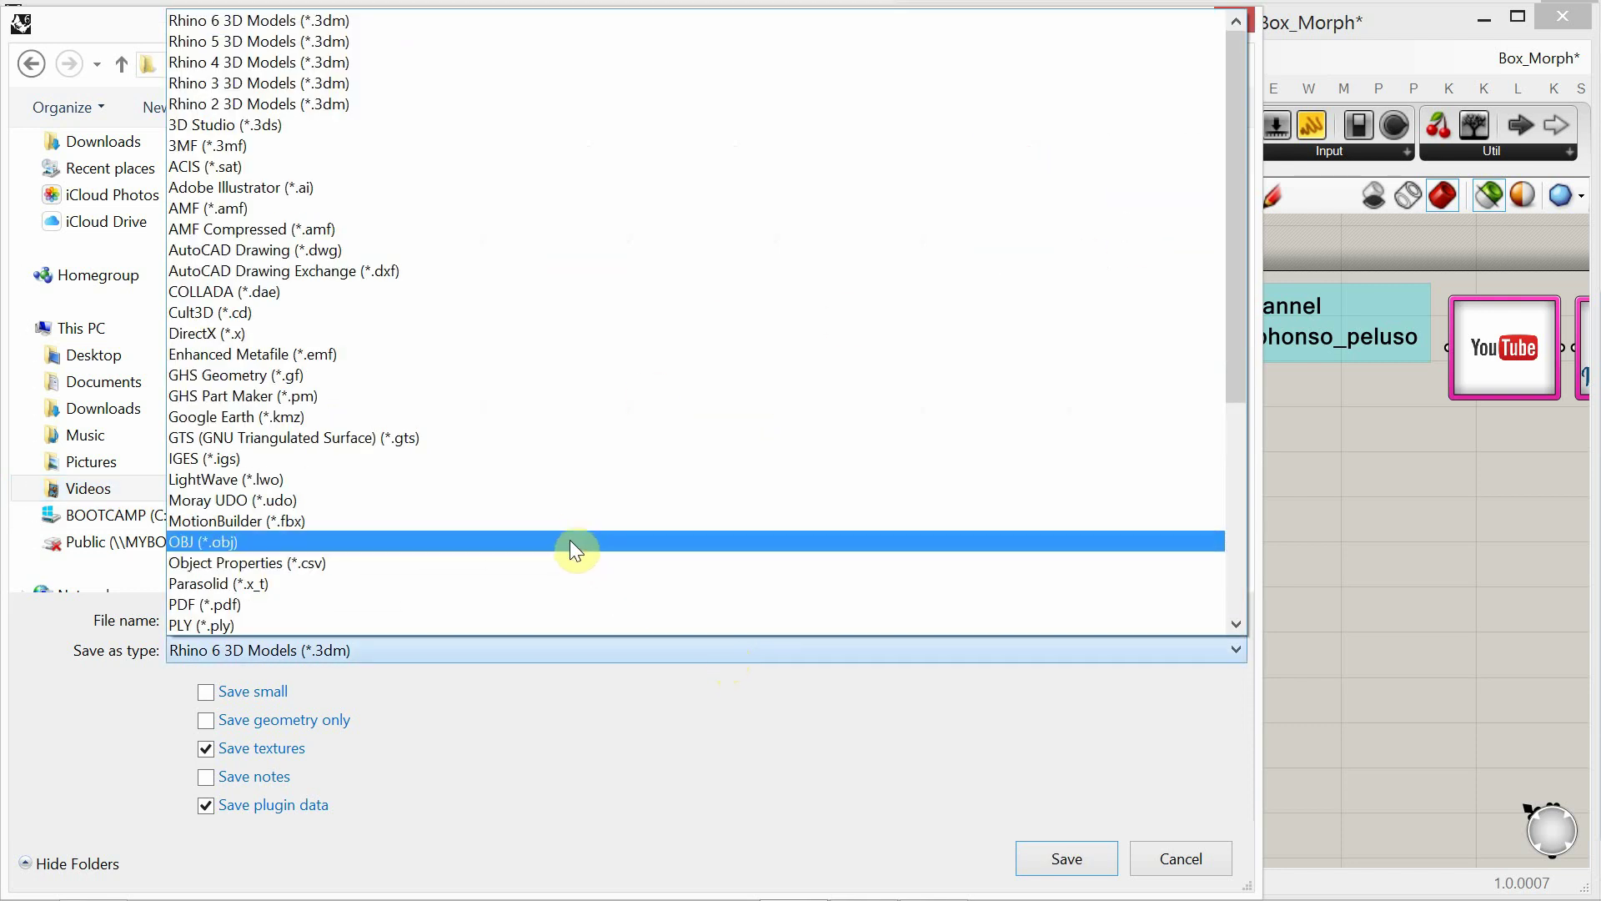
scroll(488, 526, down, 5)
key(s)
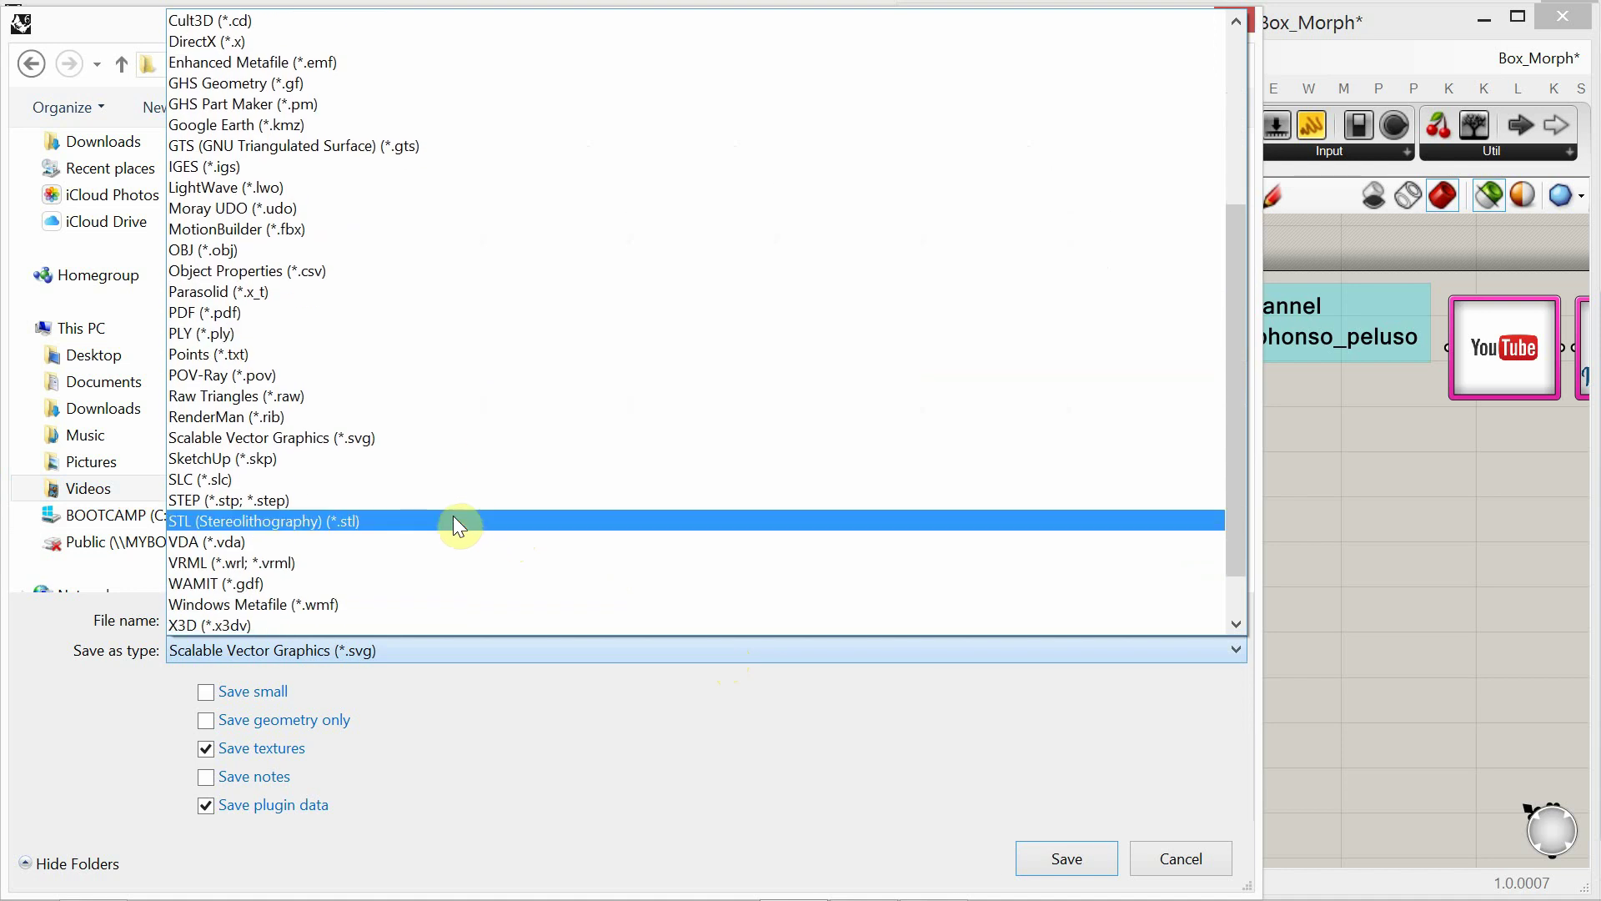
click(400, 522)
click(267, 620)
text(Test)
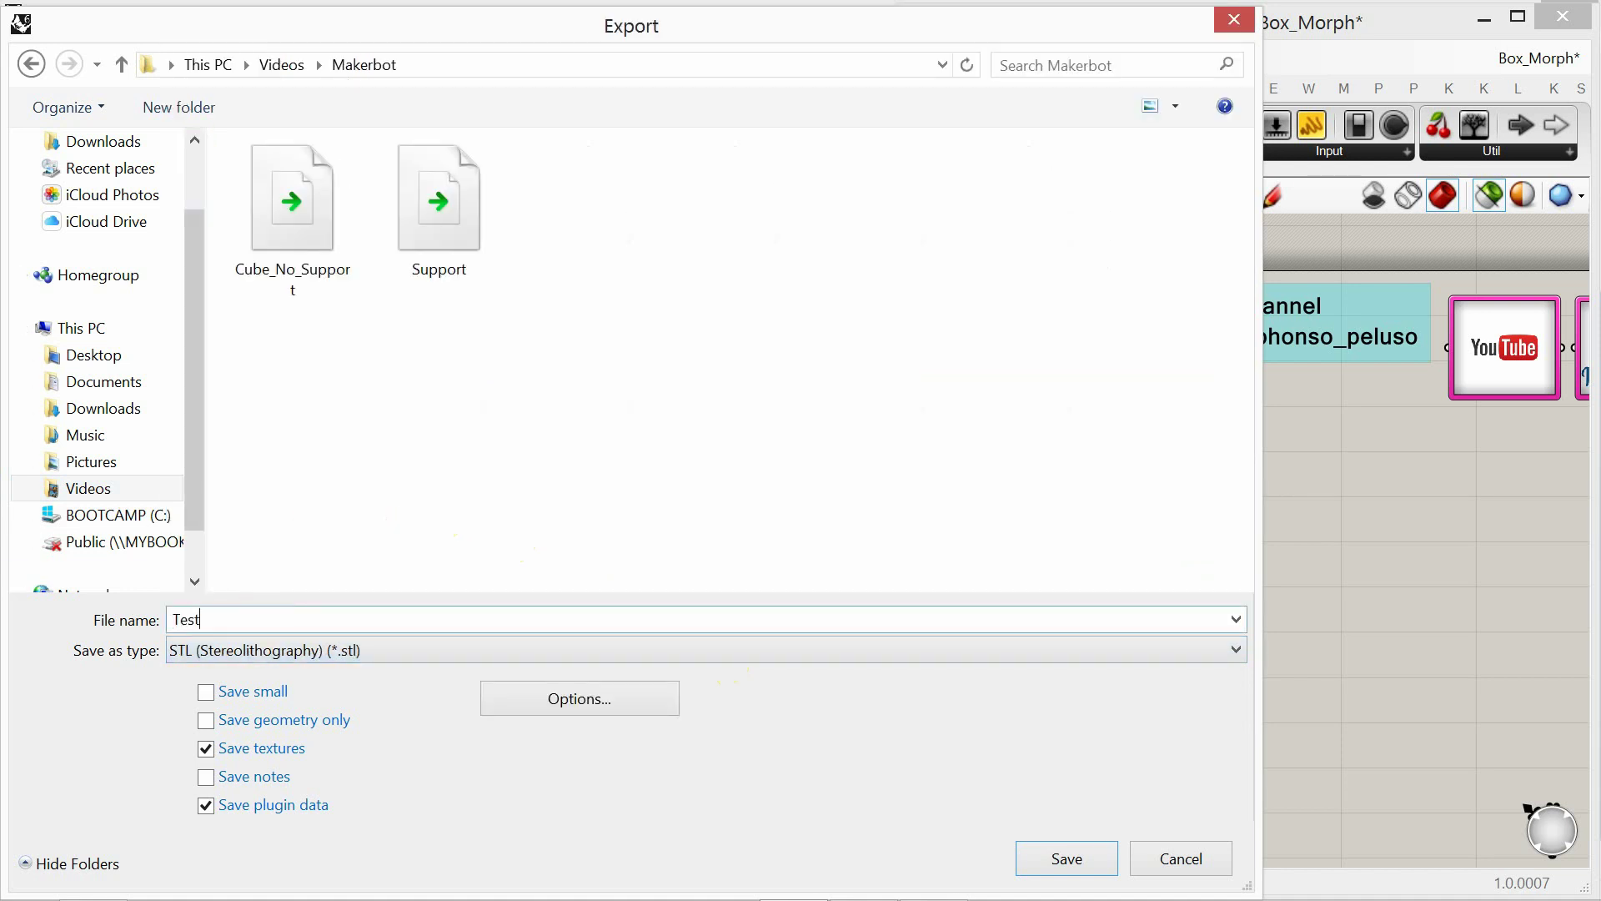
click(1028, 832)
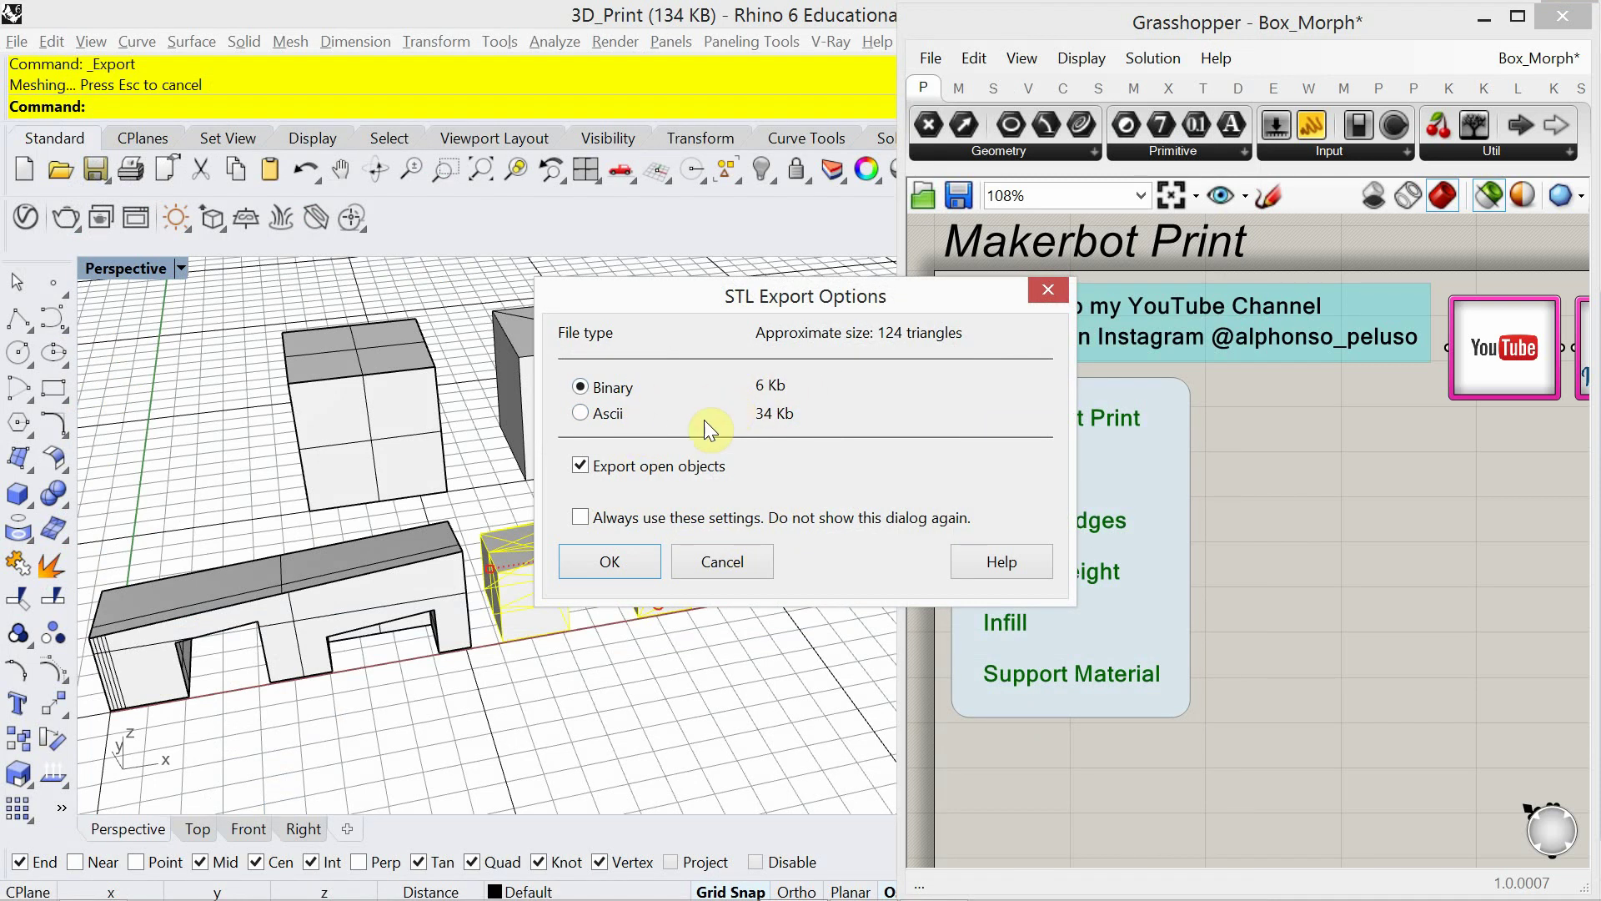
click(612, 562)
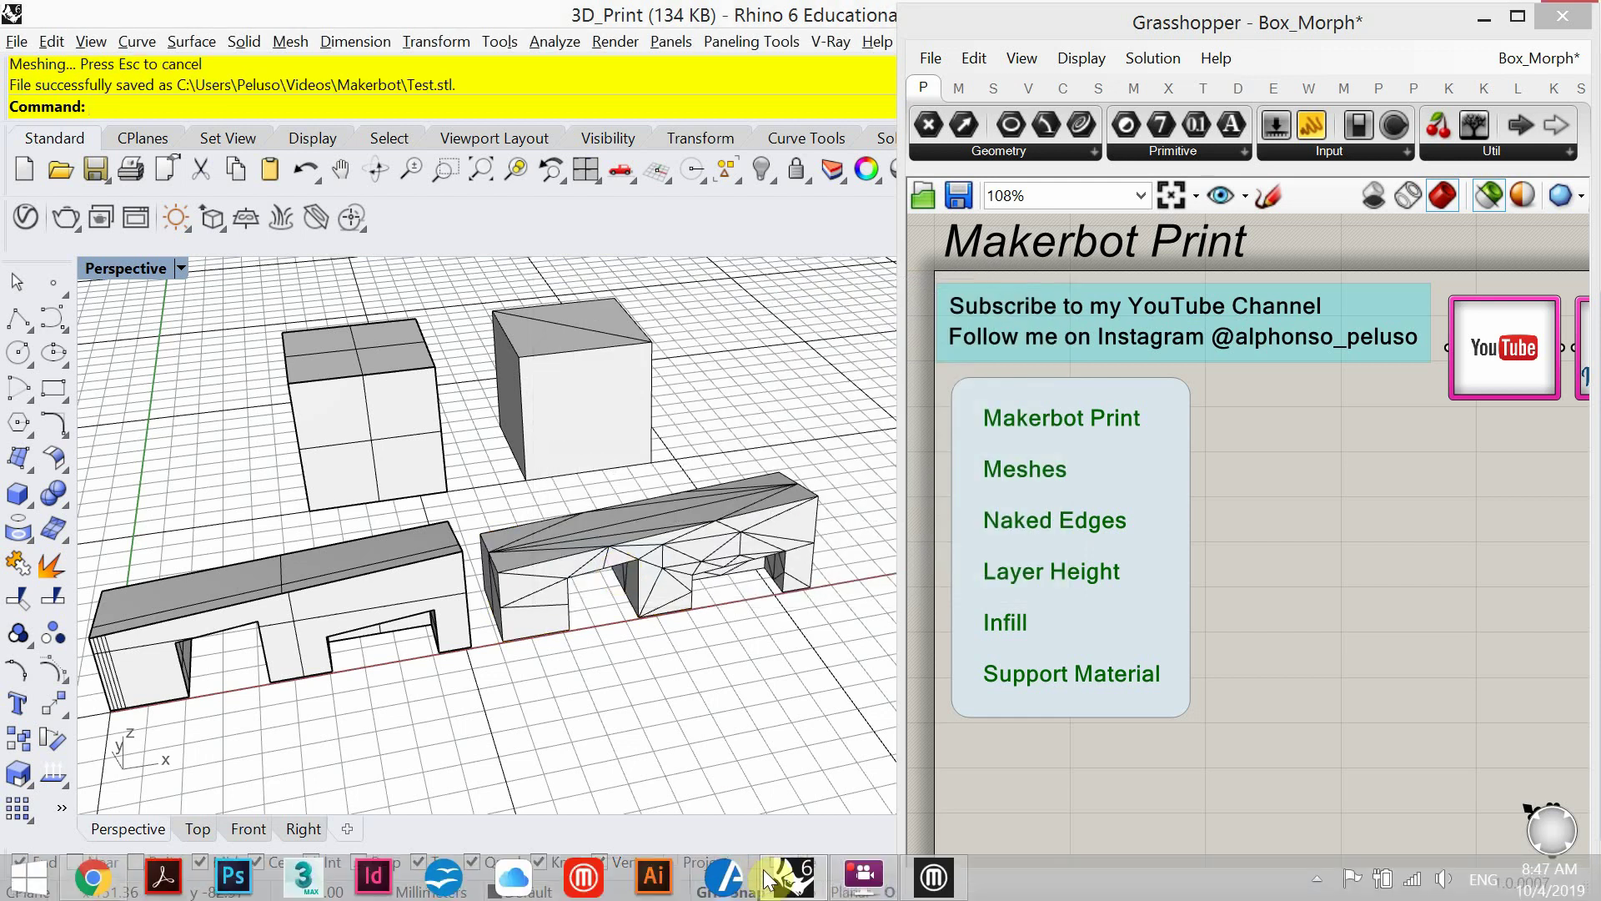
Step: Insert Cube_No_Support from the Makerbot folder onto the Replicator 5th Gen build plate
click(933, 876)
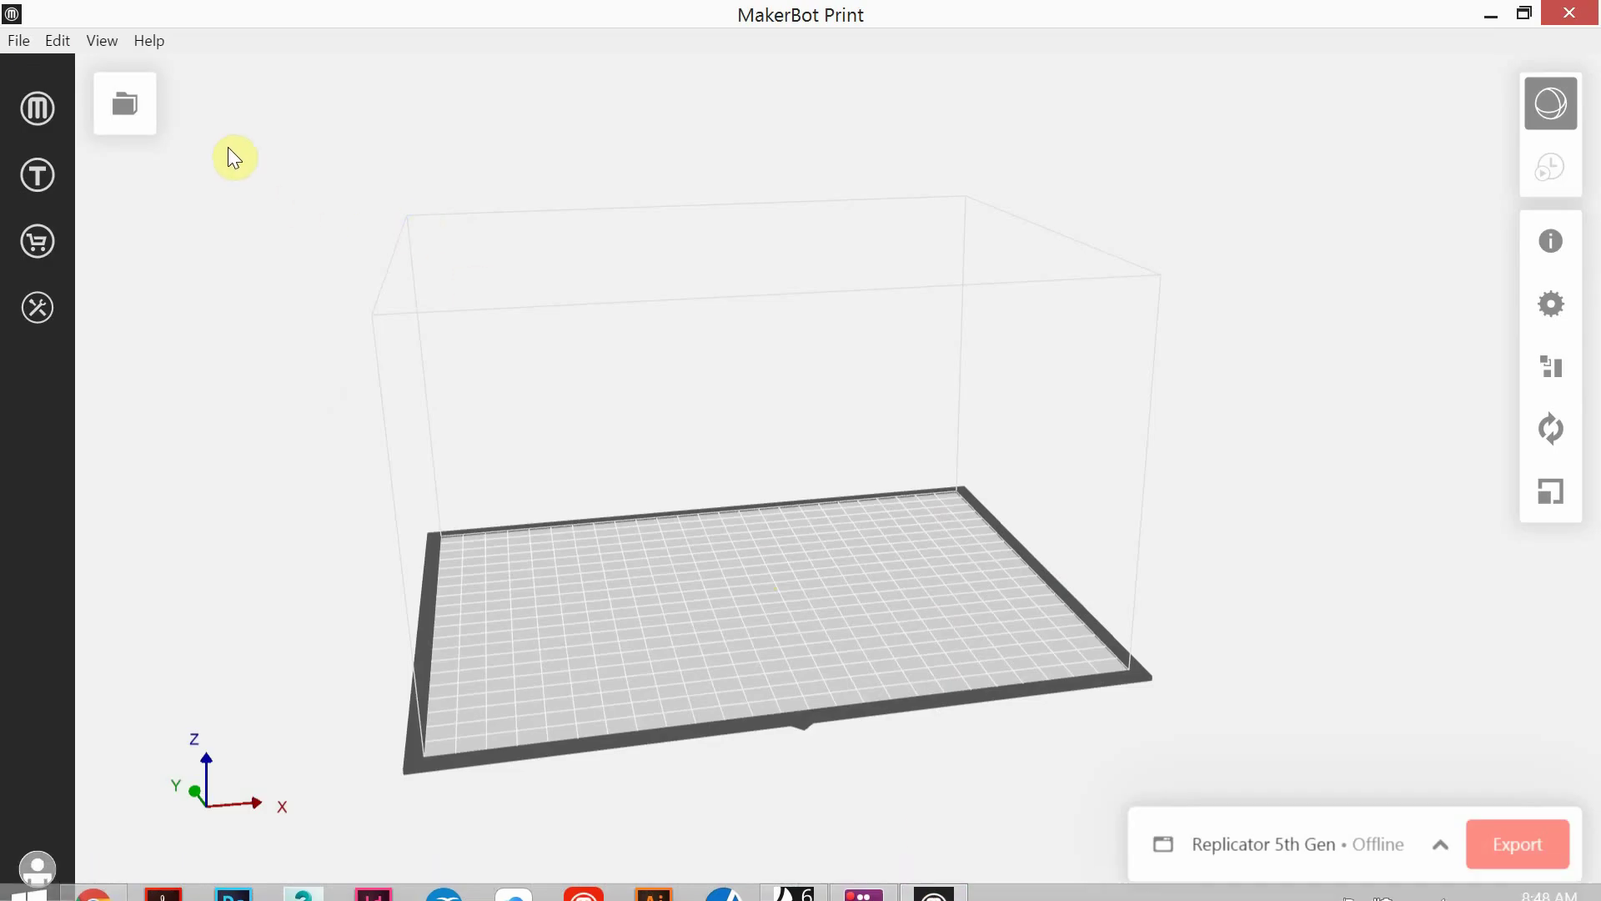
click(19, 41)
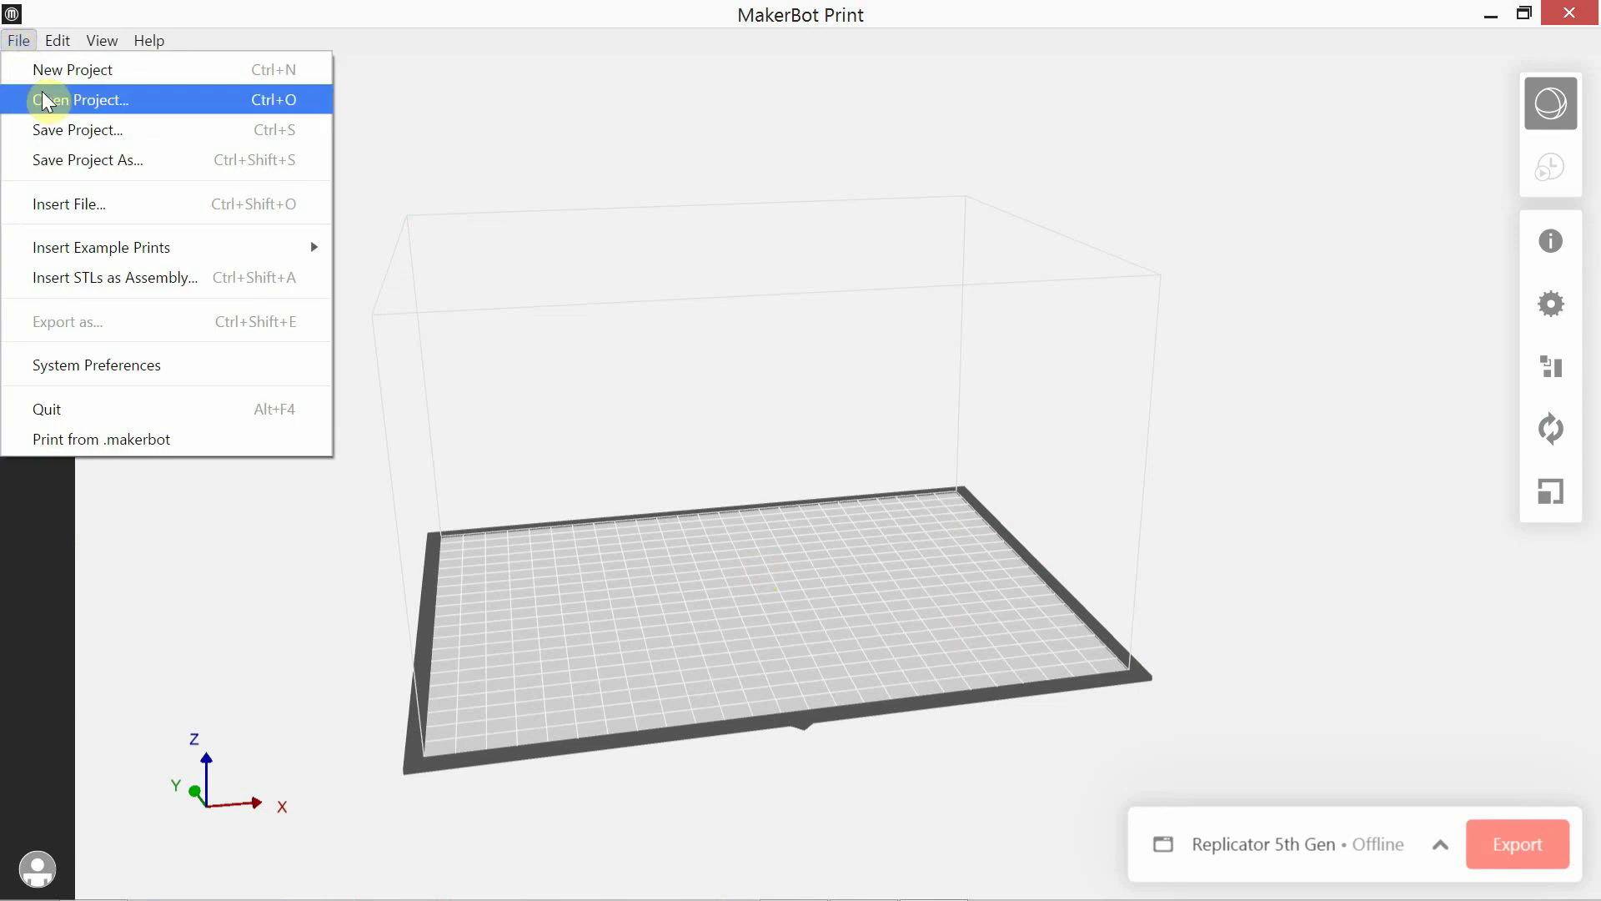
click(145, 205)
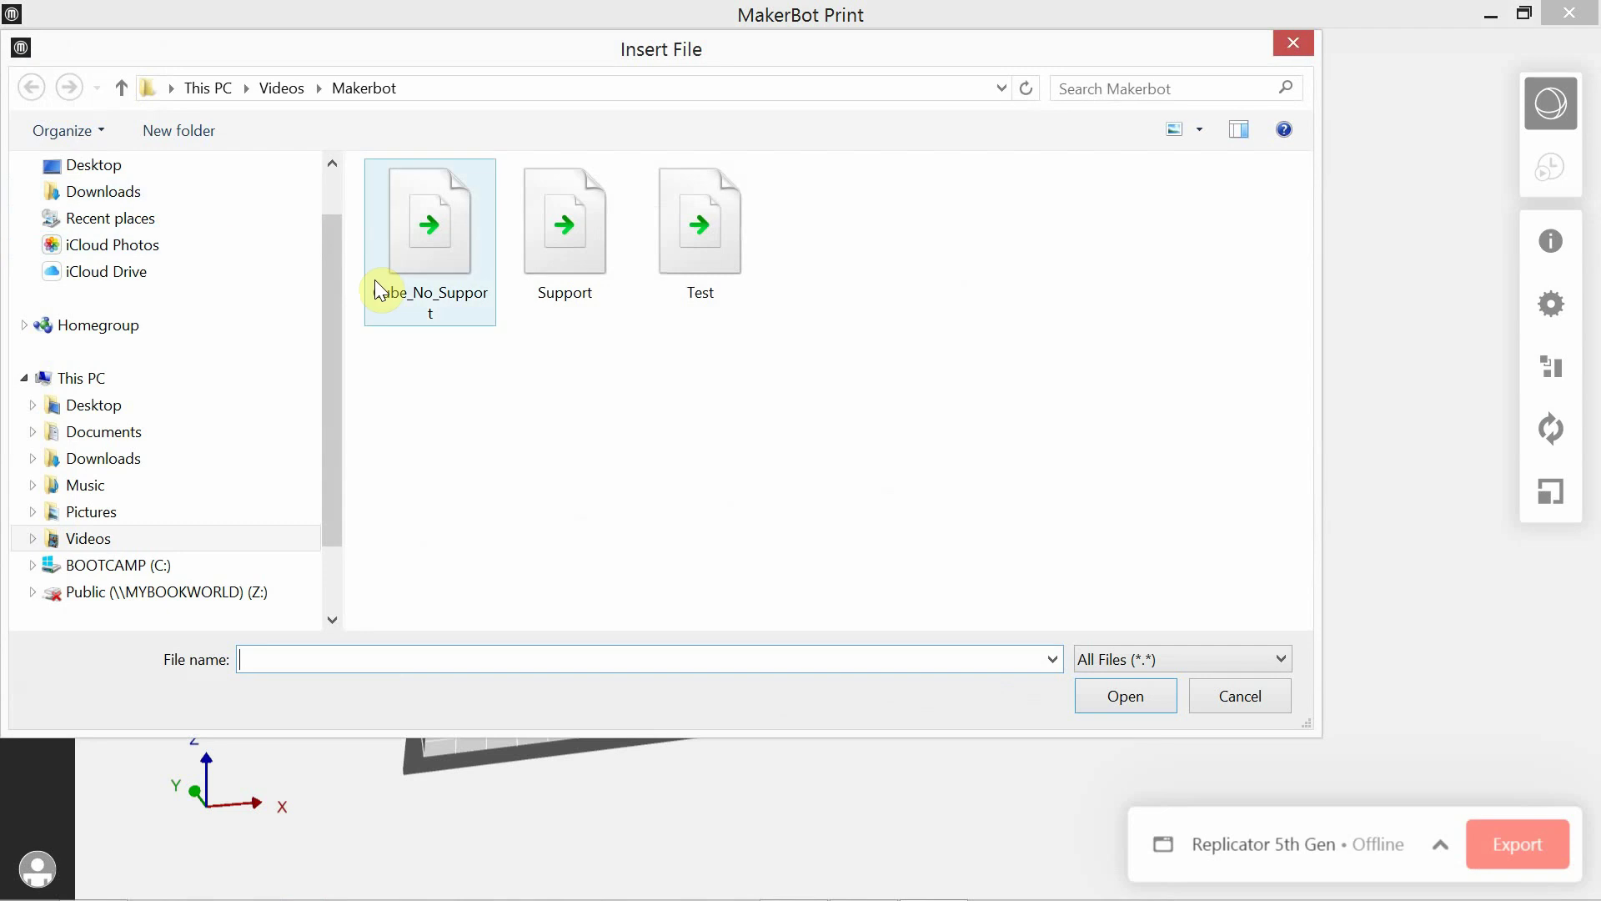
click(443, 240)
click(1125, 701)
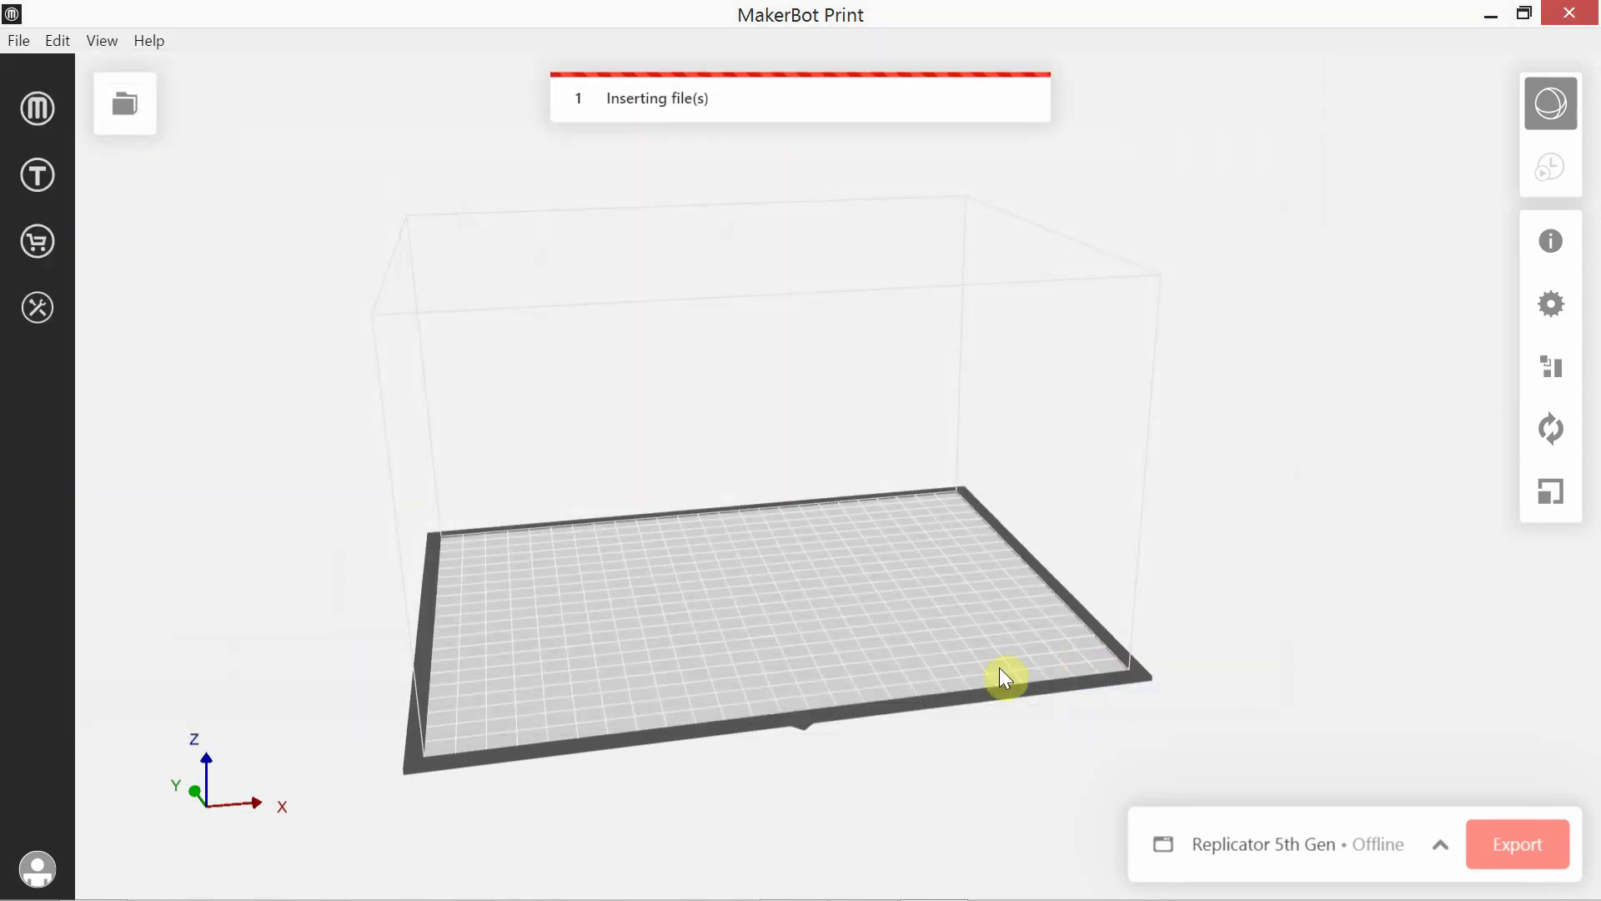
mouse_move(631, 571)
mouse_down()
mouse_move(654, 613)
mouse_move(642, 592)
mouse_move(672, 609)
mouse_move(697, 597)
mouse_move(633, 572)
mouse_up()
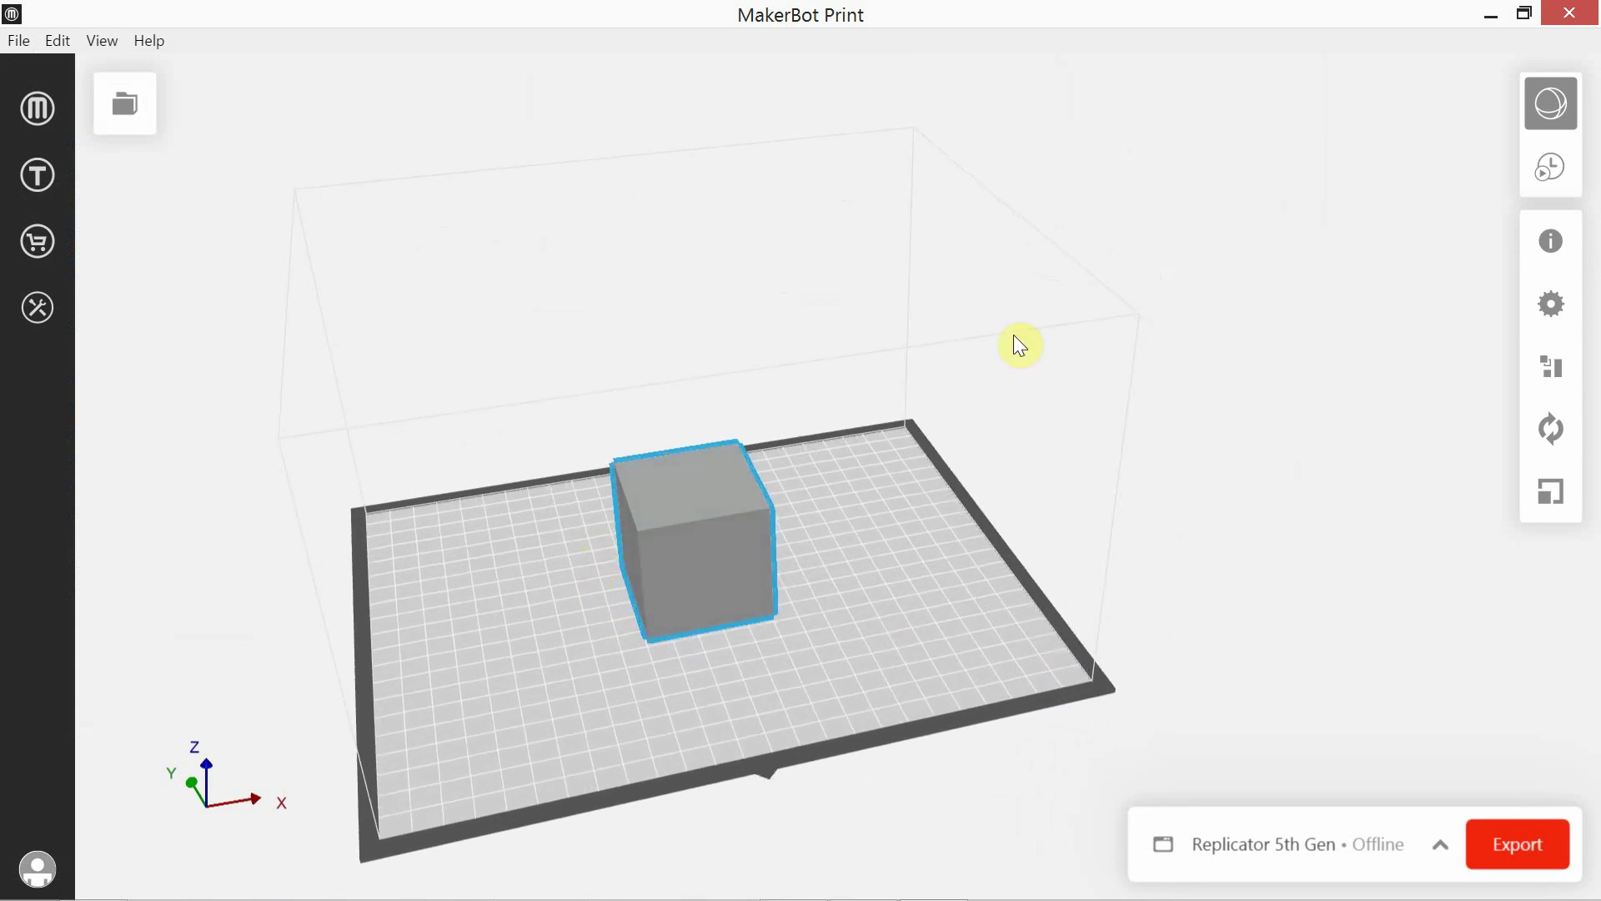
Step: Slice the cube into its print preview and zoom in on the cube and raft
click(1552, 174)
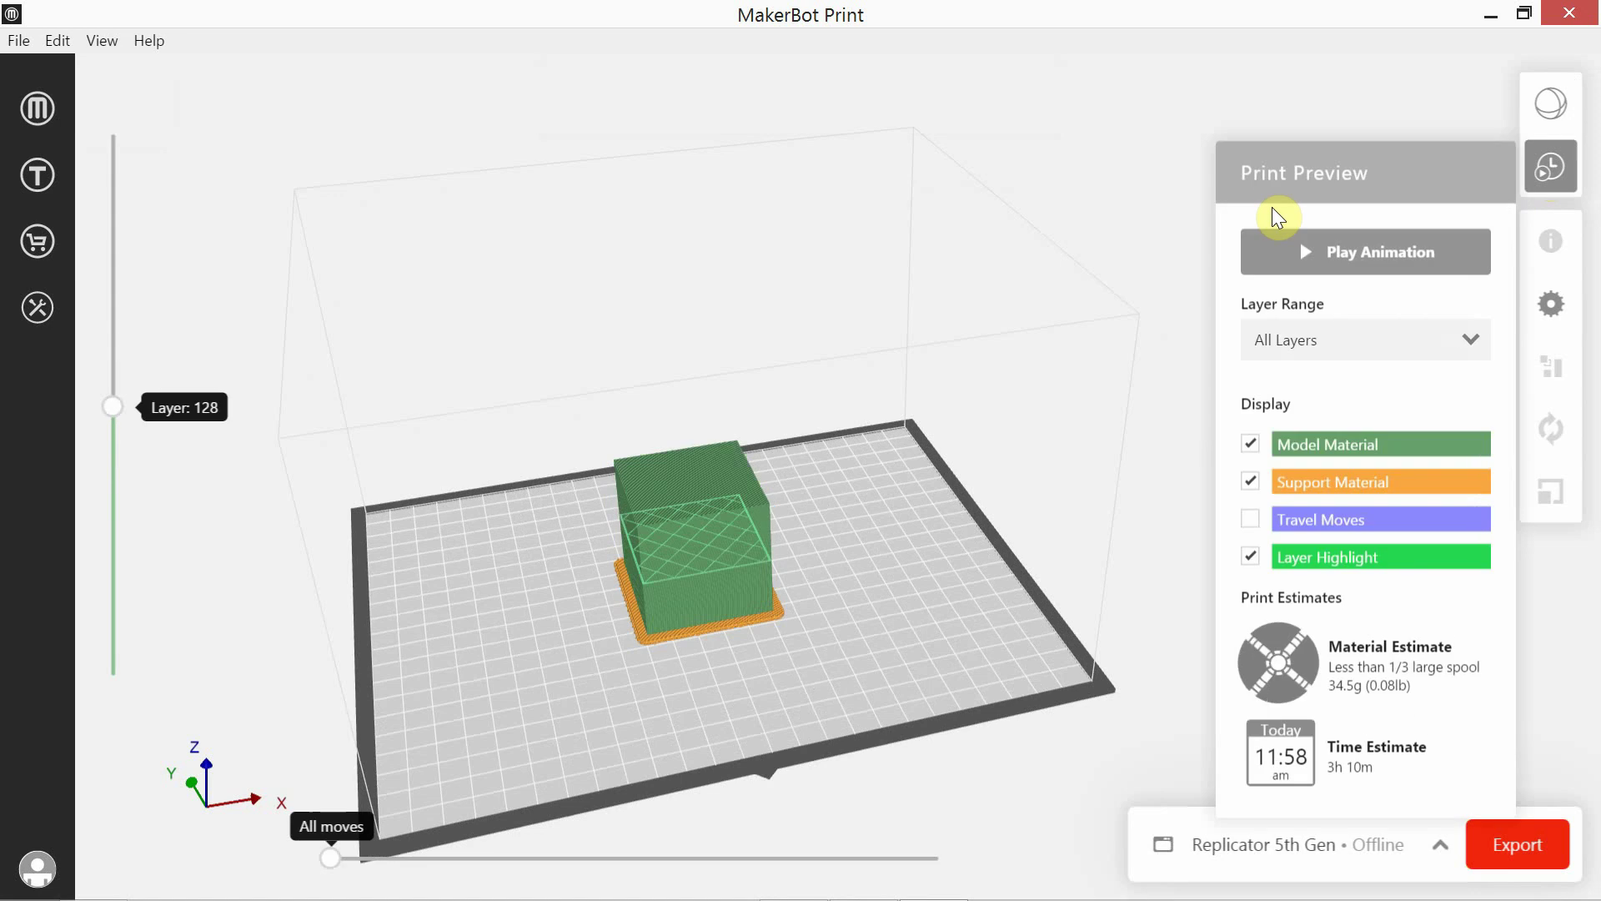
drag(801, 618, 703, 674)
scroll(668, 676, up, 5)
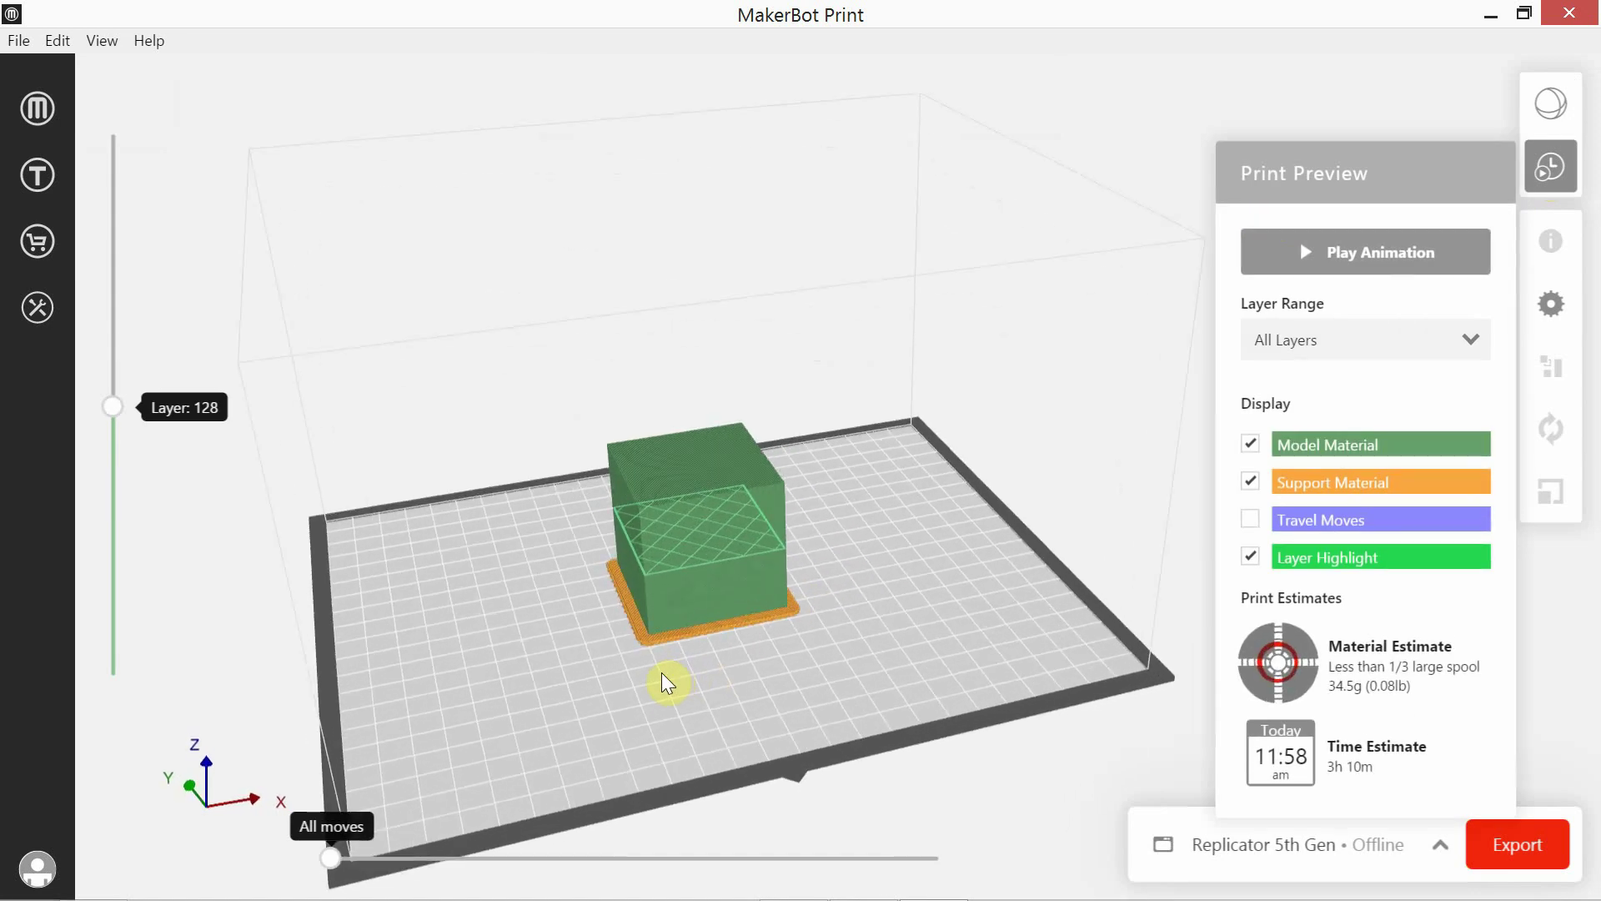
scroll(668, 679, up, 2)
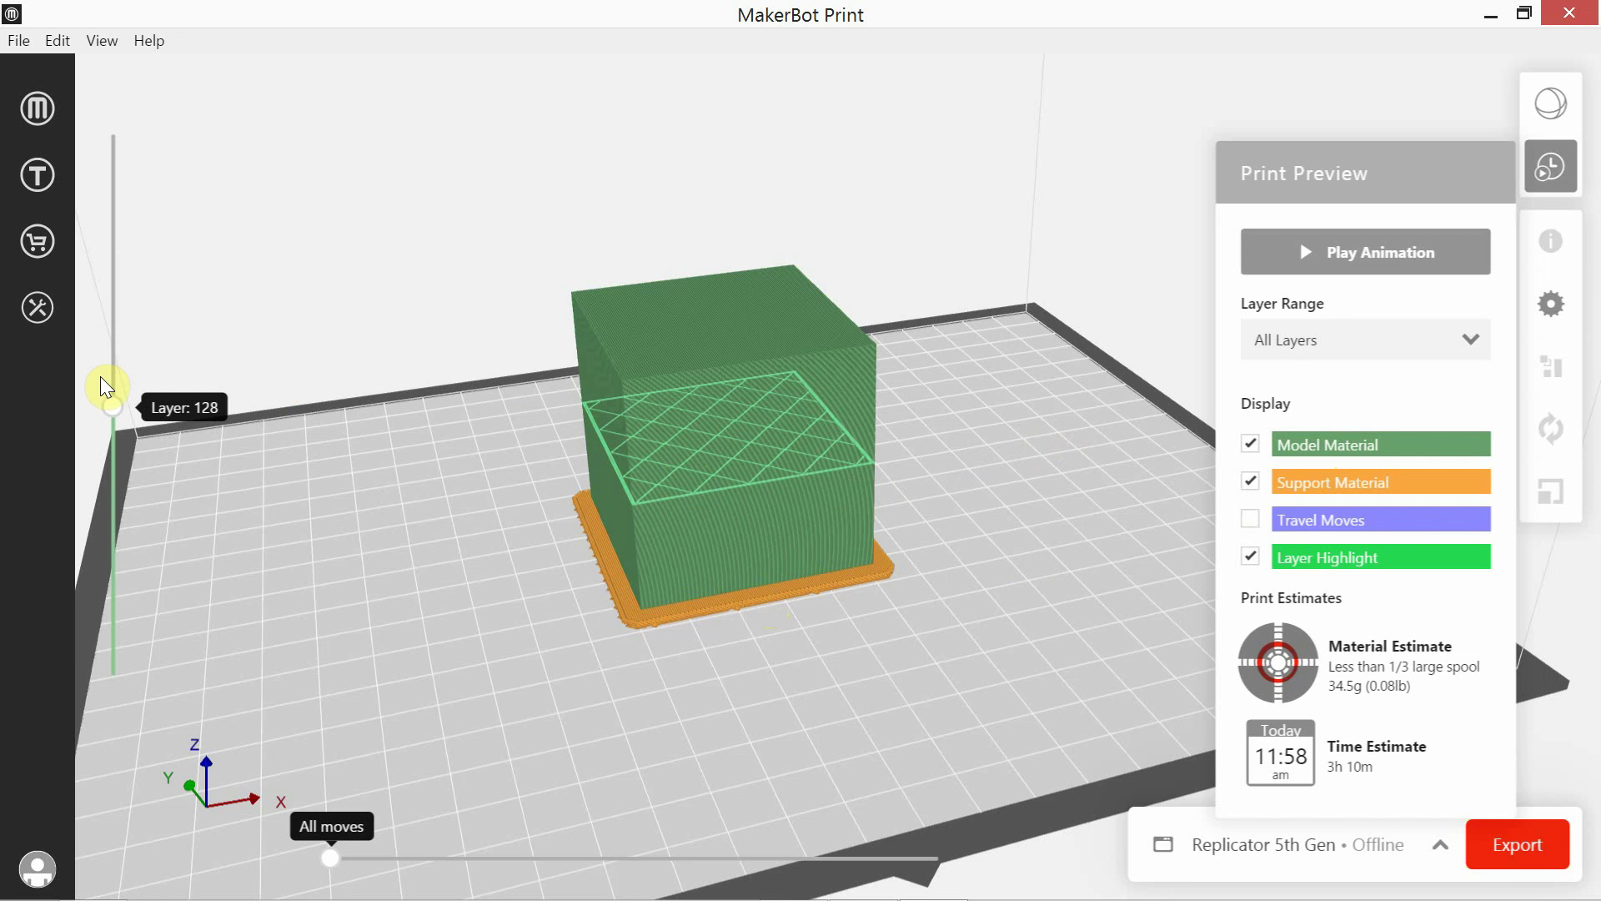
Step: Limit the preview's layer range to inspect layers 63 and 138, then view the infill from above
drag(113, 407, 150, 430)
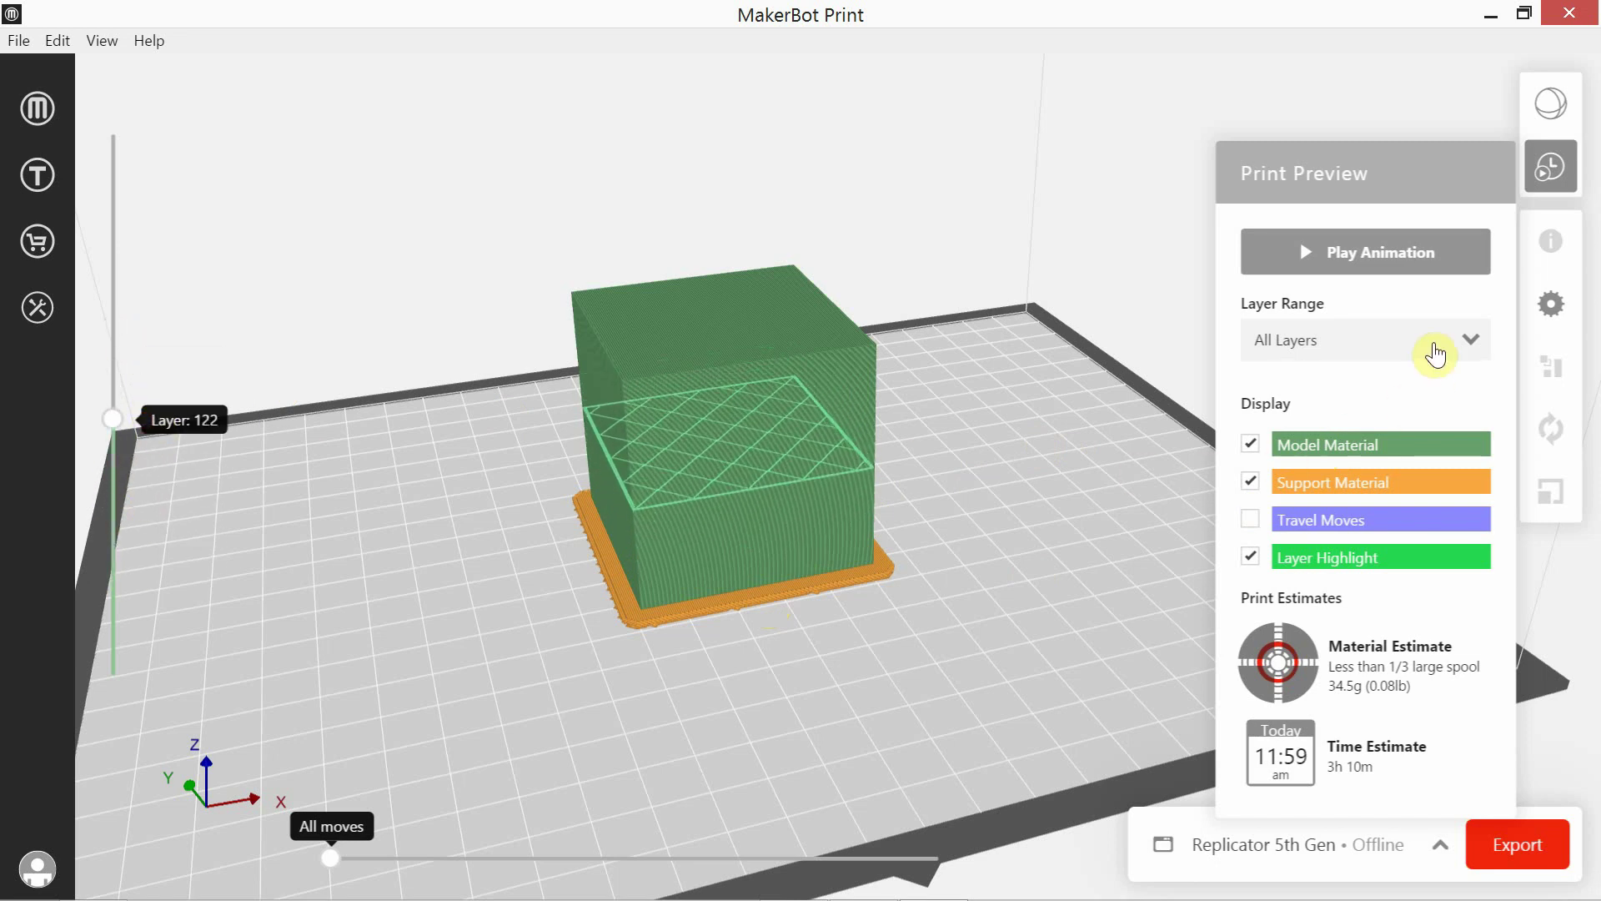
click(1433, 348)
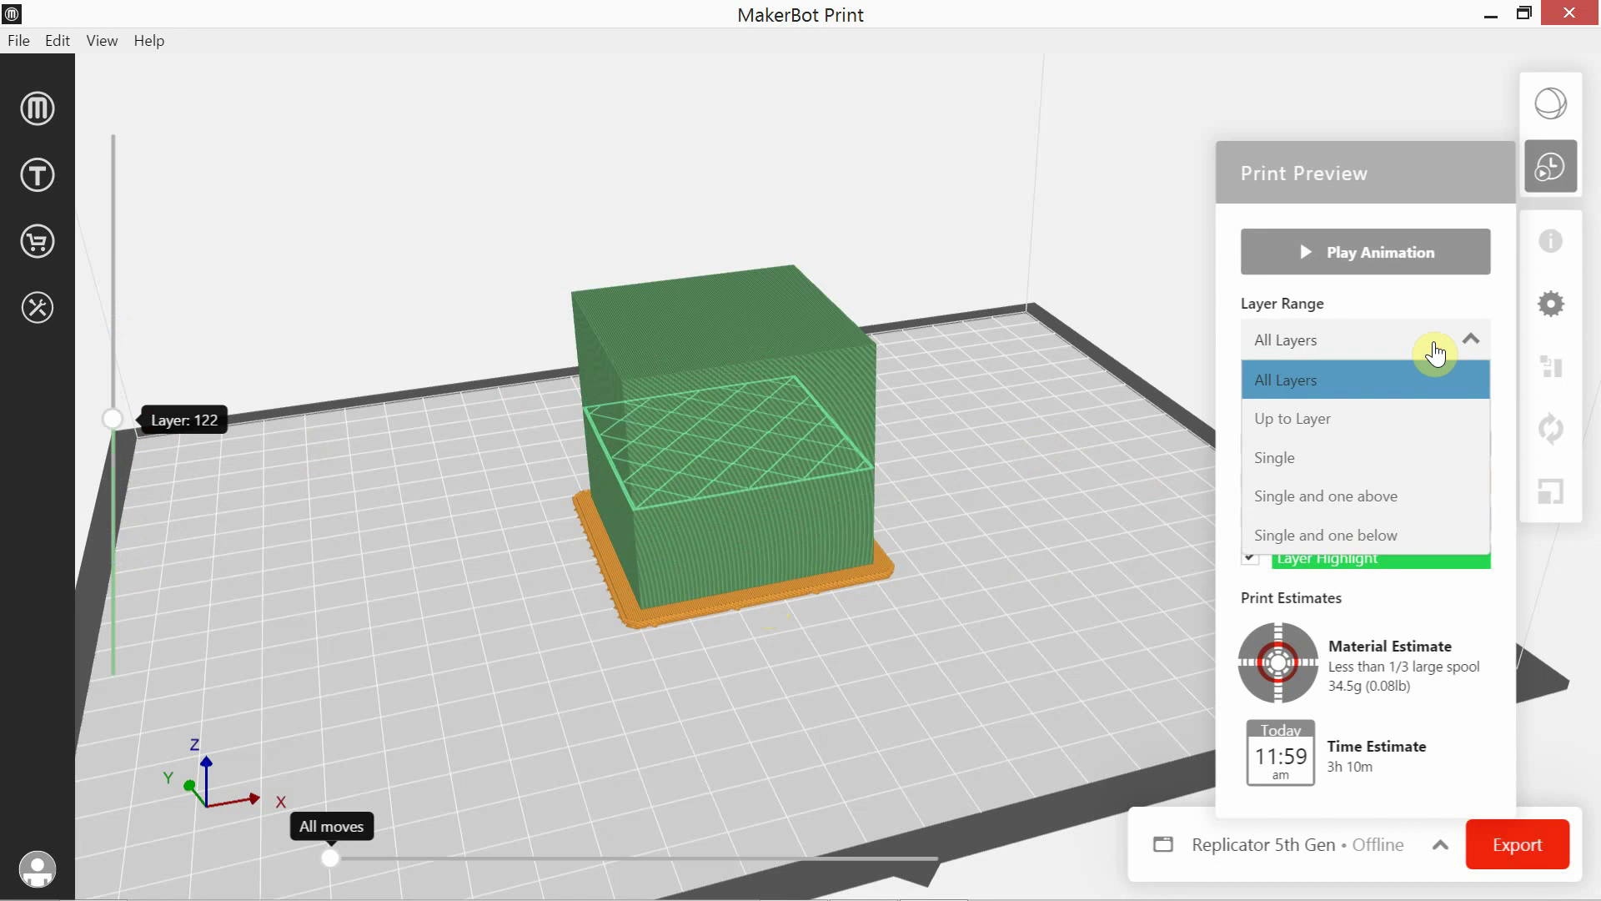
click(1374, 417)
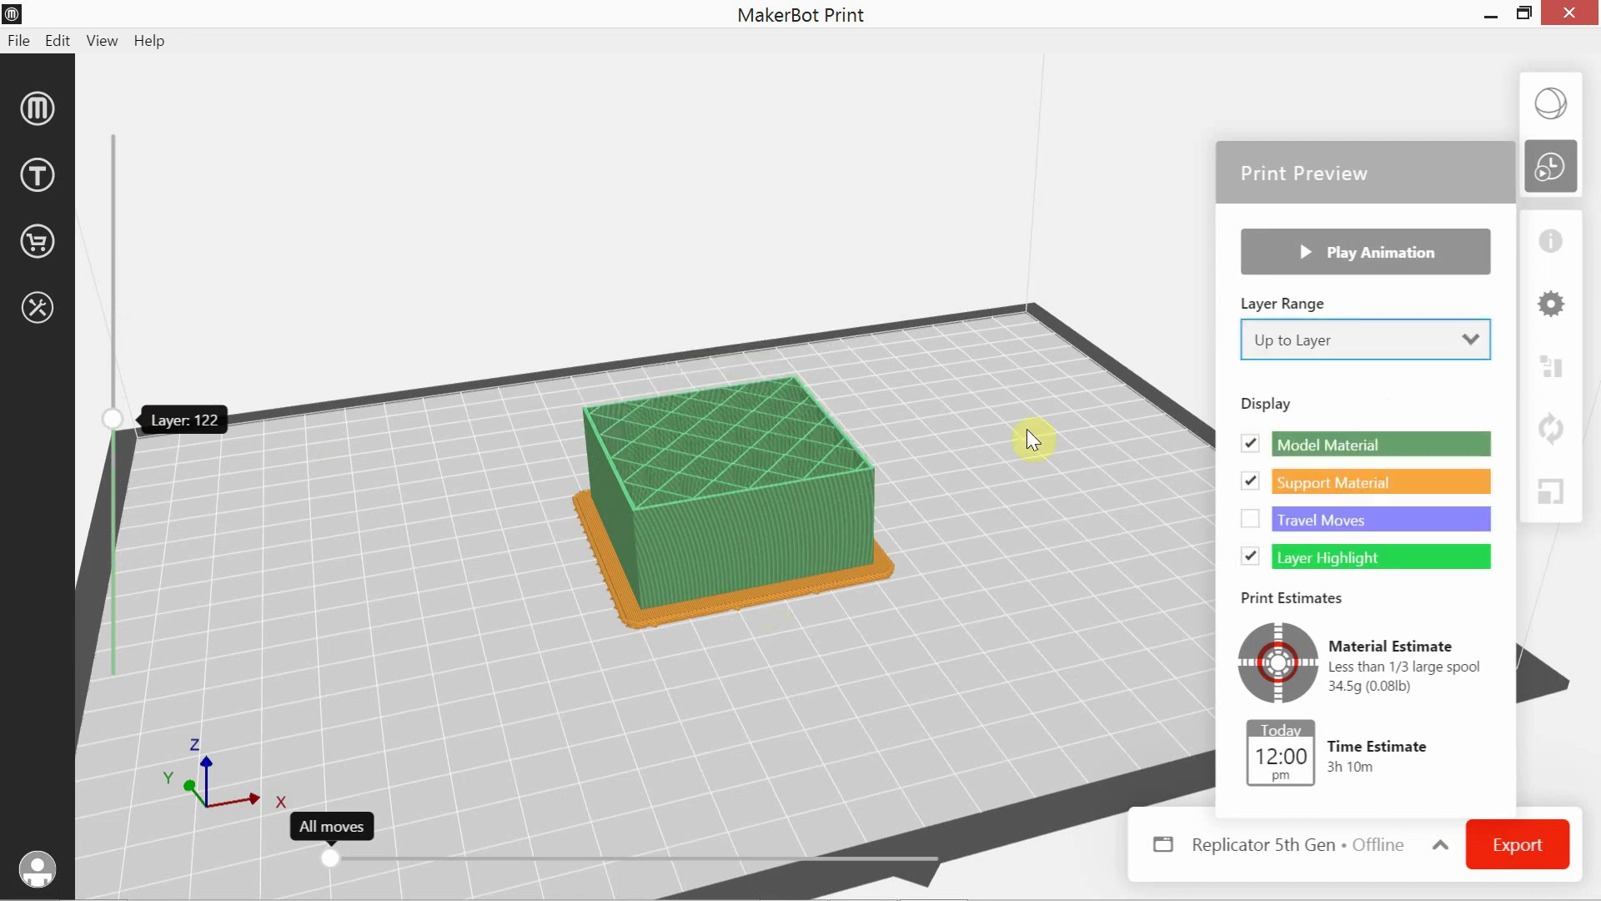
drag(111, 429, 154, 386)
drag(668, 492, 753, 656)
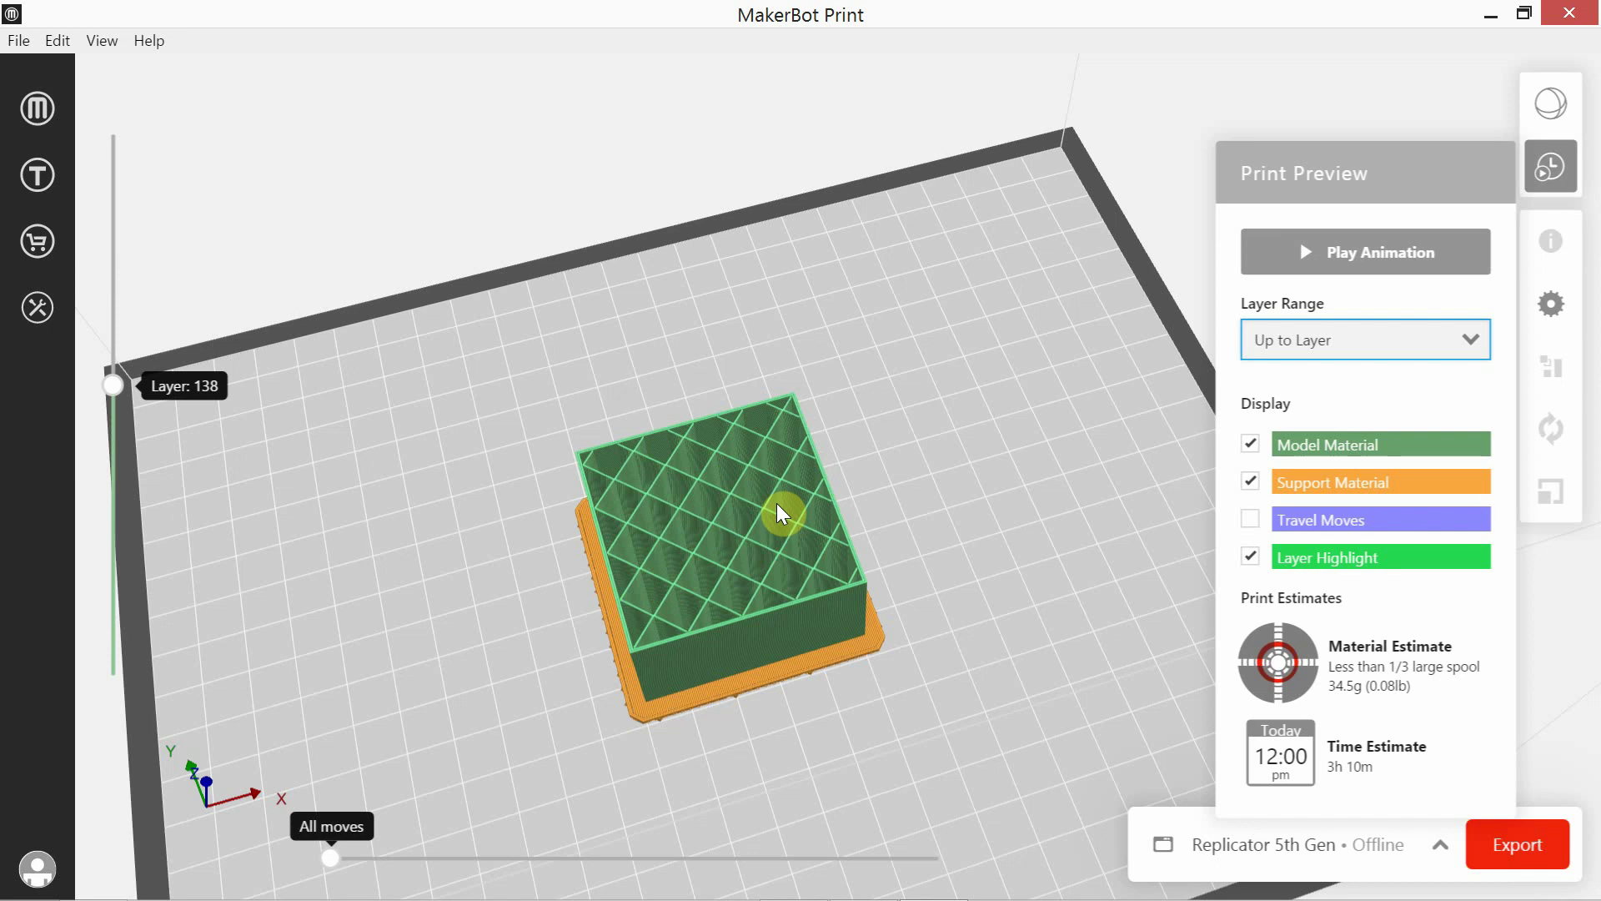
drag(812, 561, 799, 551)
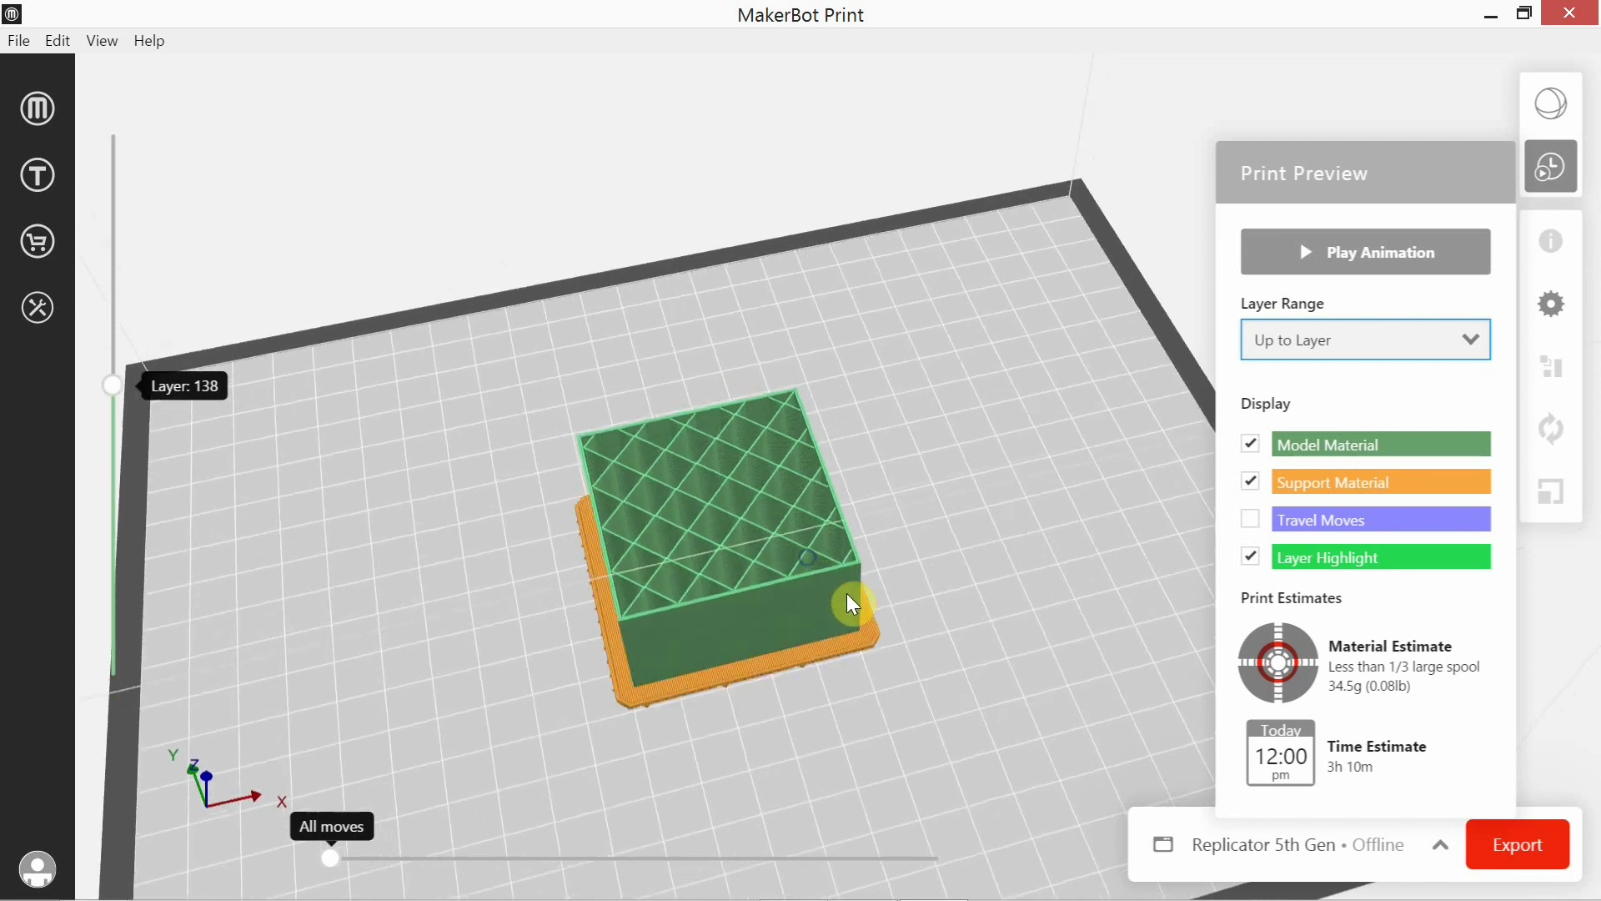
drag(993, 658, 997, 582)
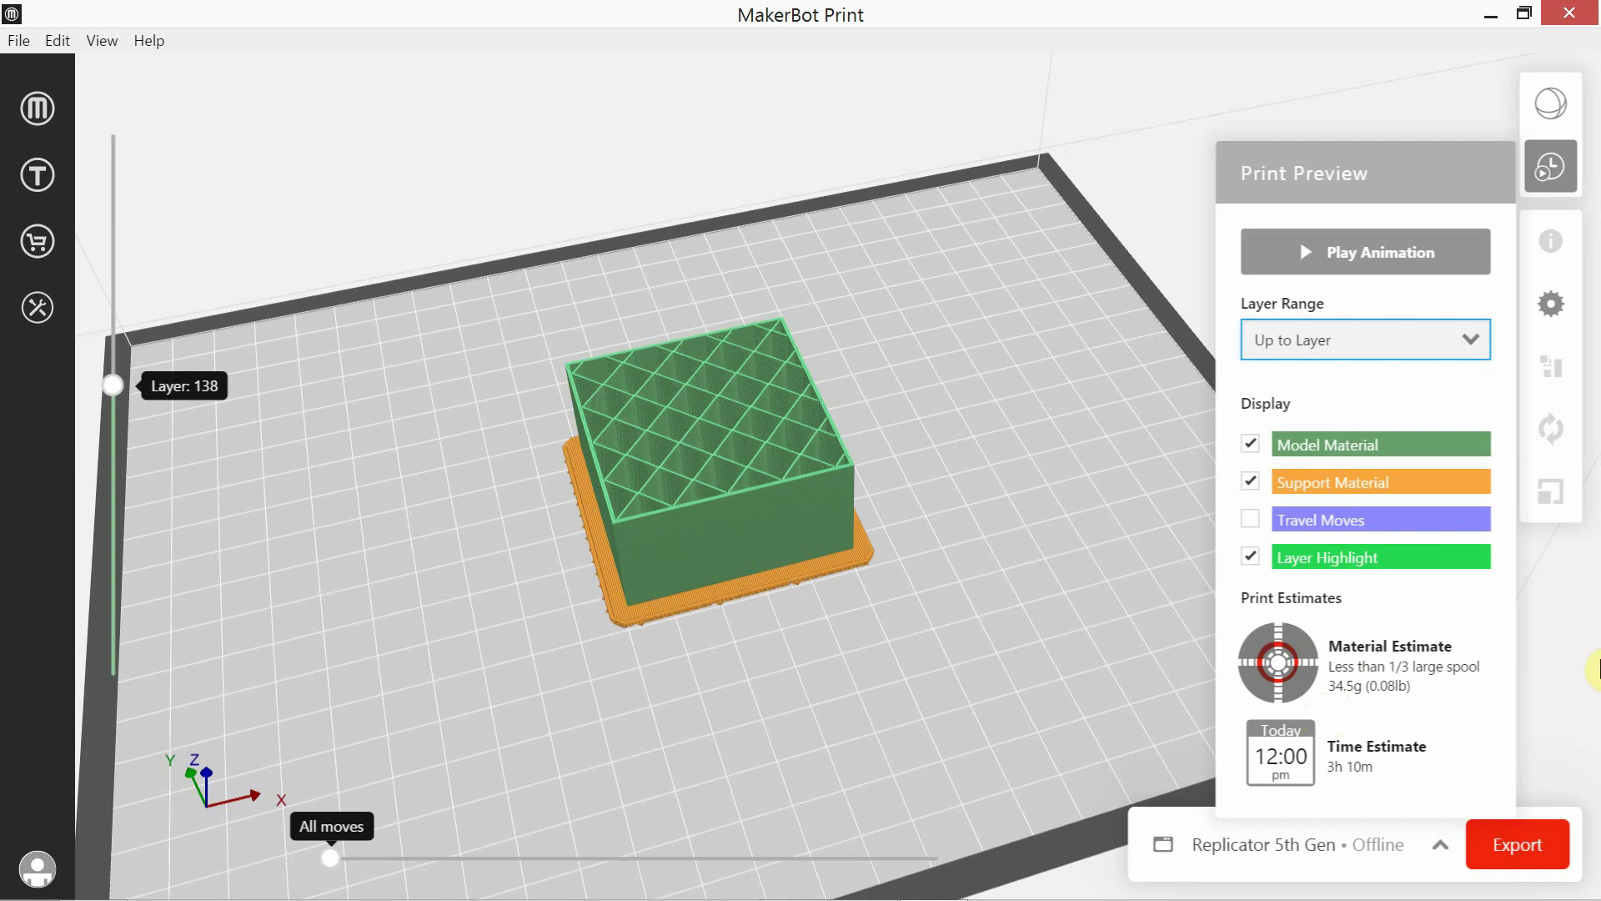
Step: Leave the preview, keep the cube's Model Info units at mm, and show its print settings
click(1554, 177)
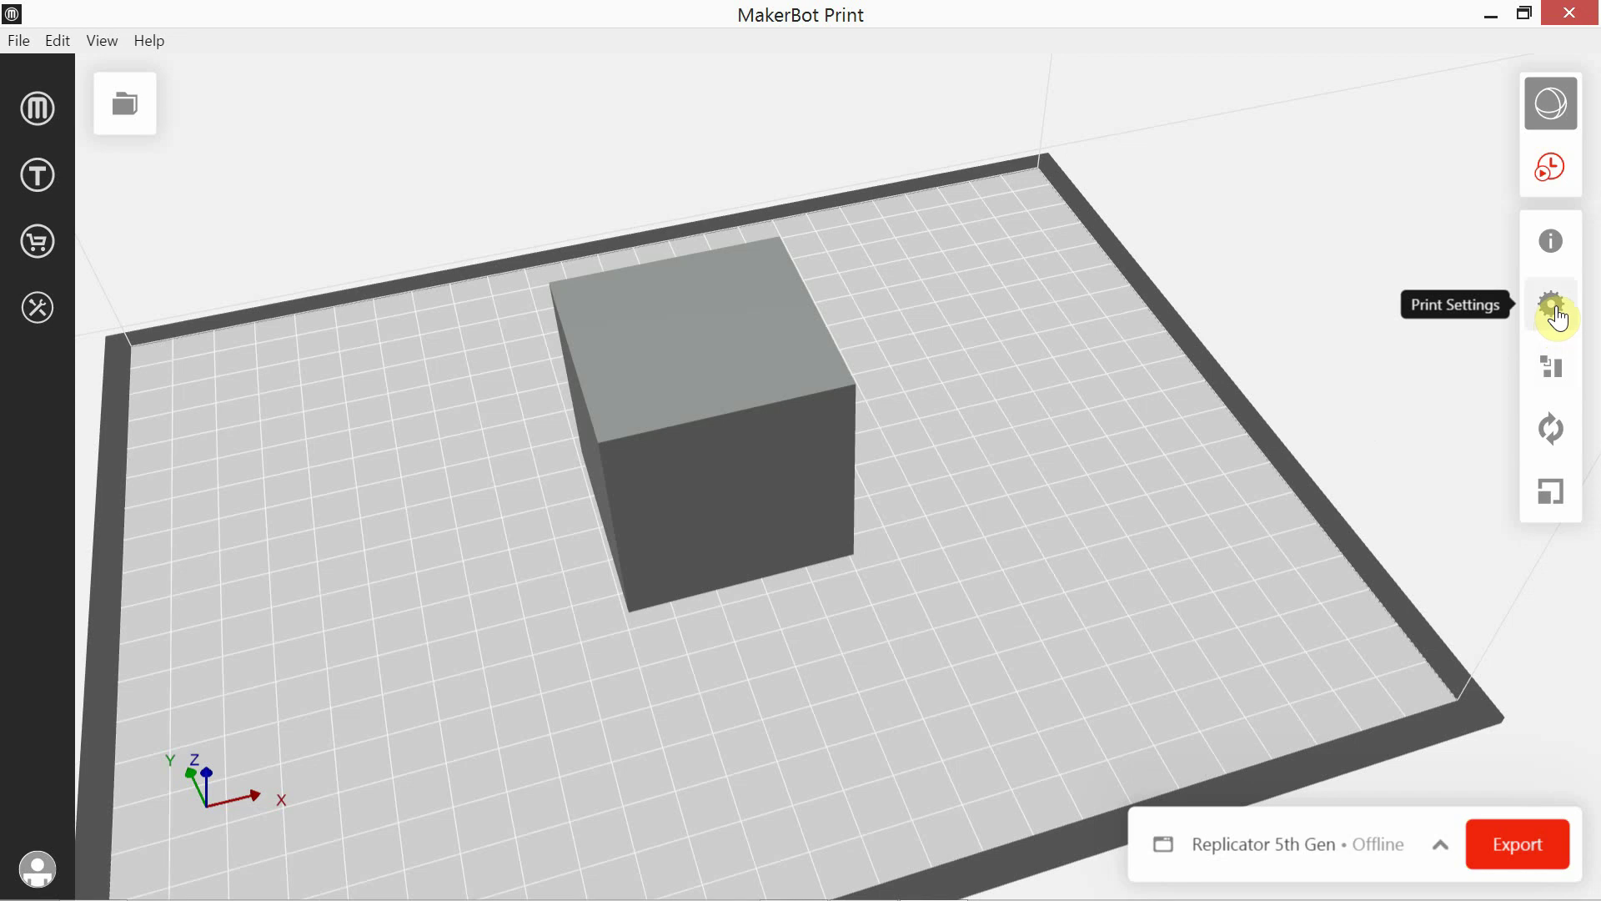
click(1561, 250)
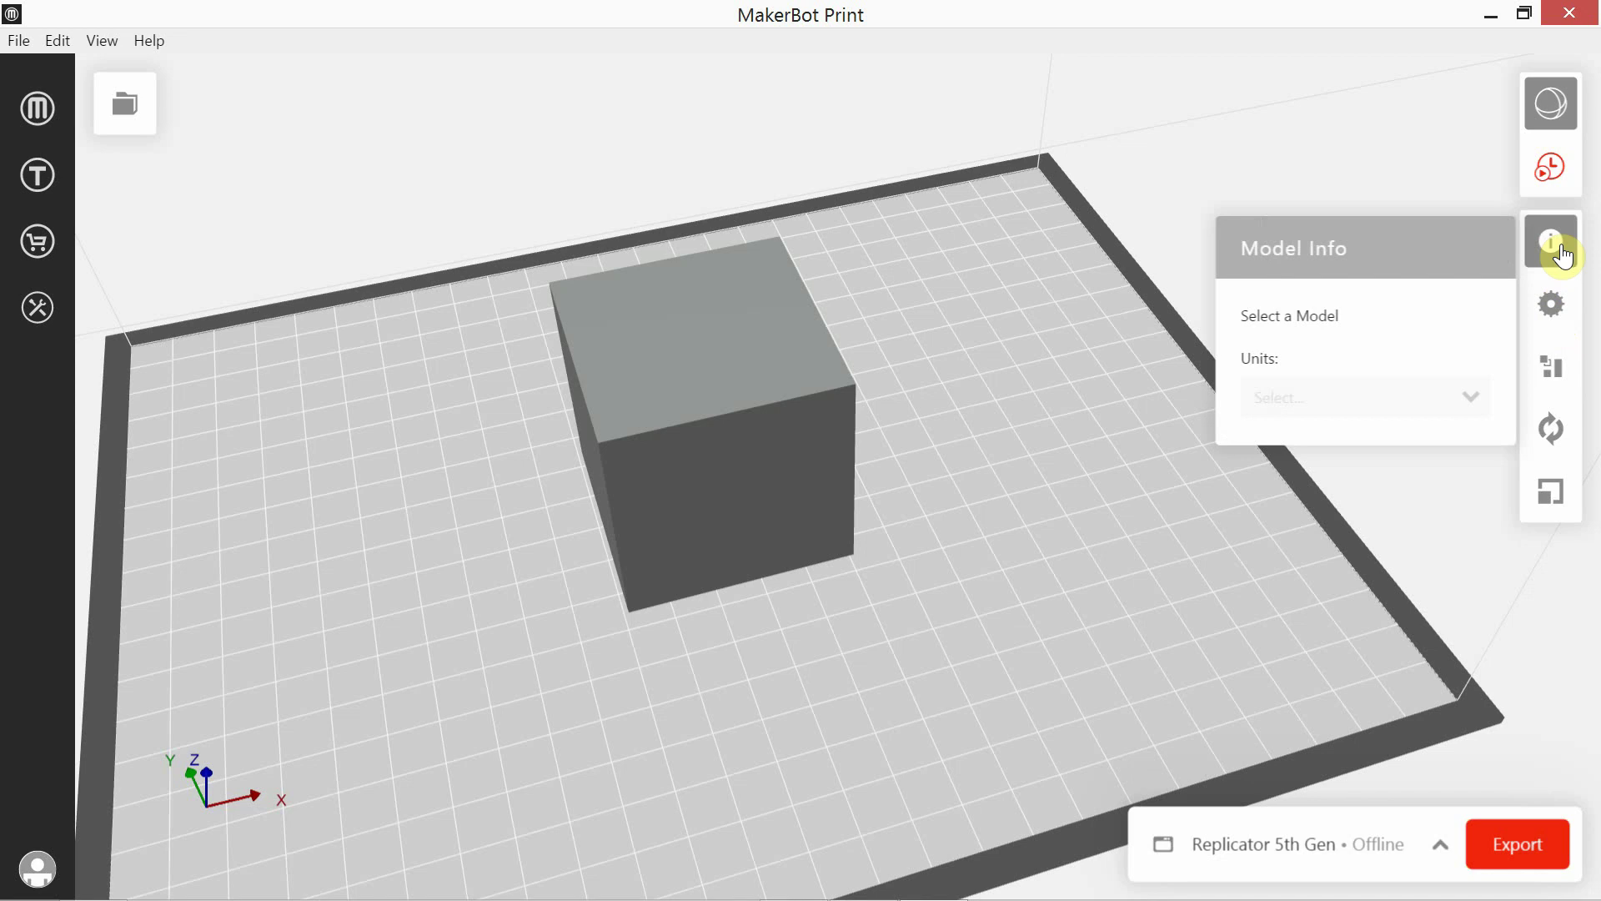
click(806, 380)
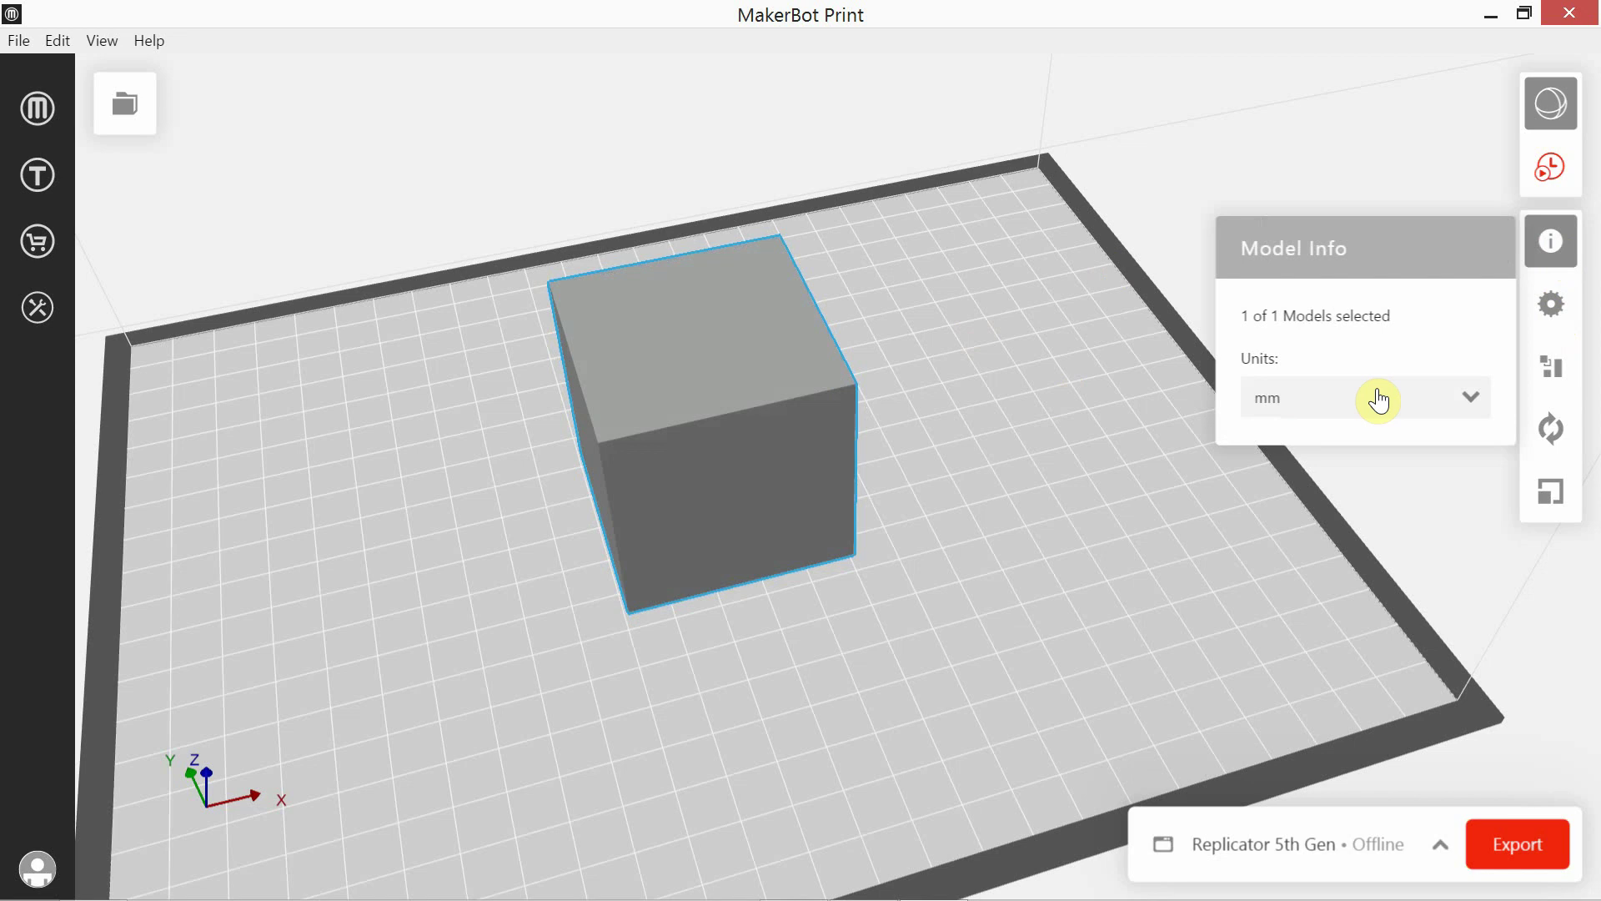
click(1426, 401)
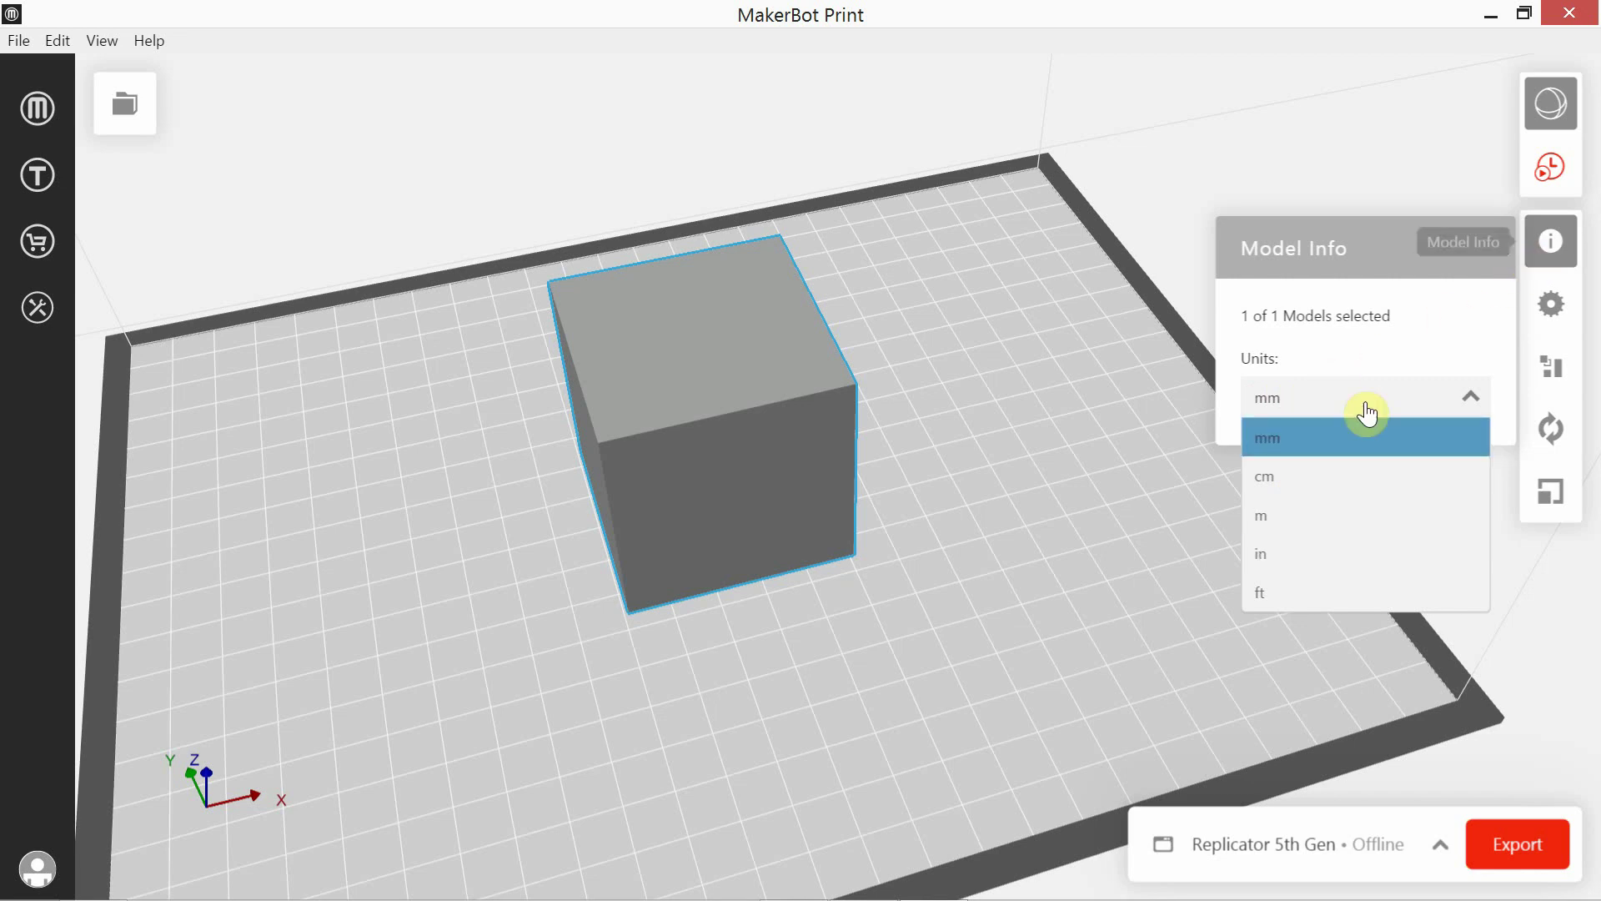
click(1443, 398)
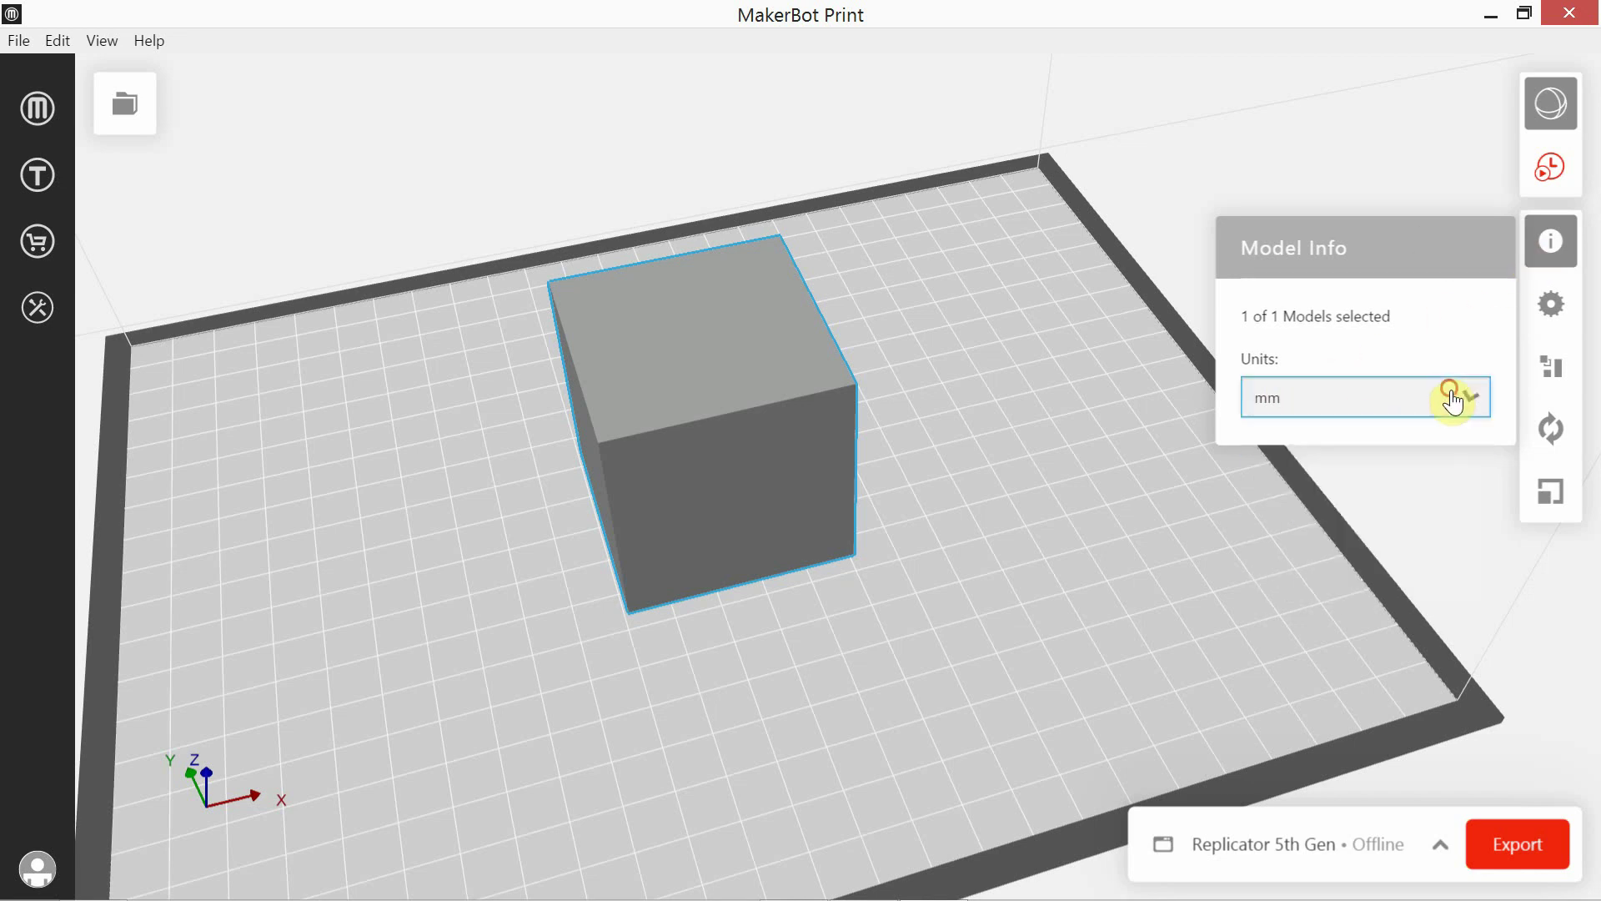
click(1554, 312)
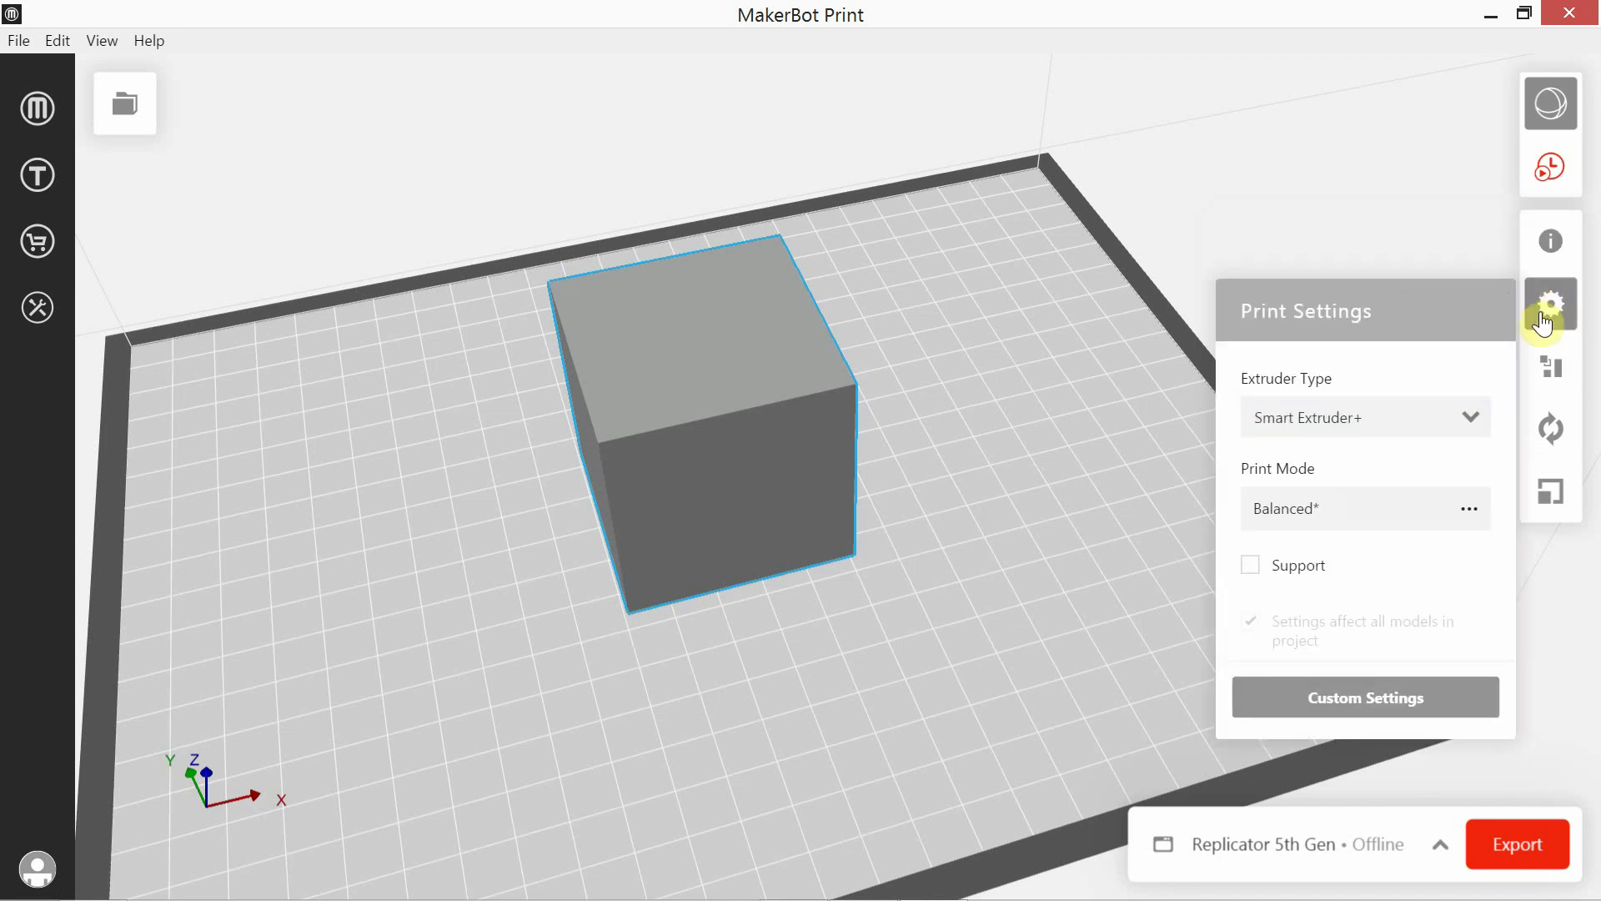
Step: In Custom Settings' Quick Settings, change the Balanced* Layer Height to 0.3 mm
click(1423, 709)
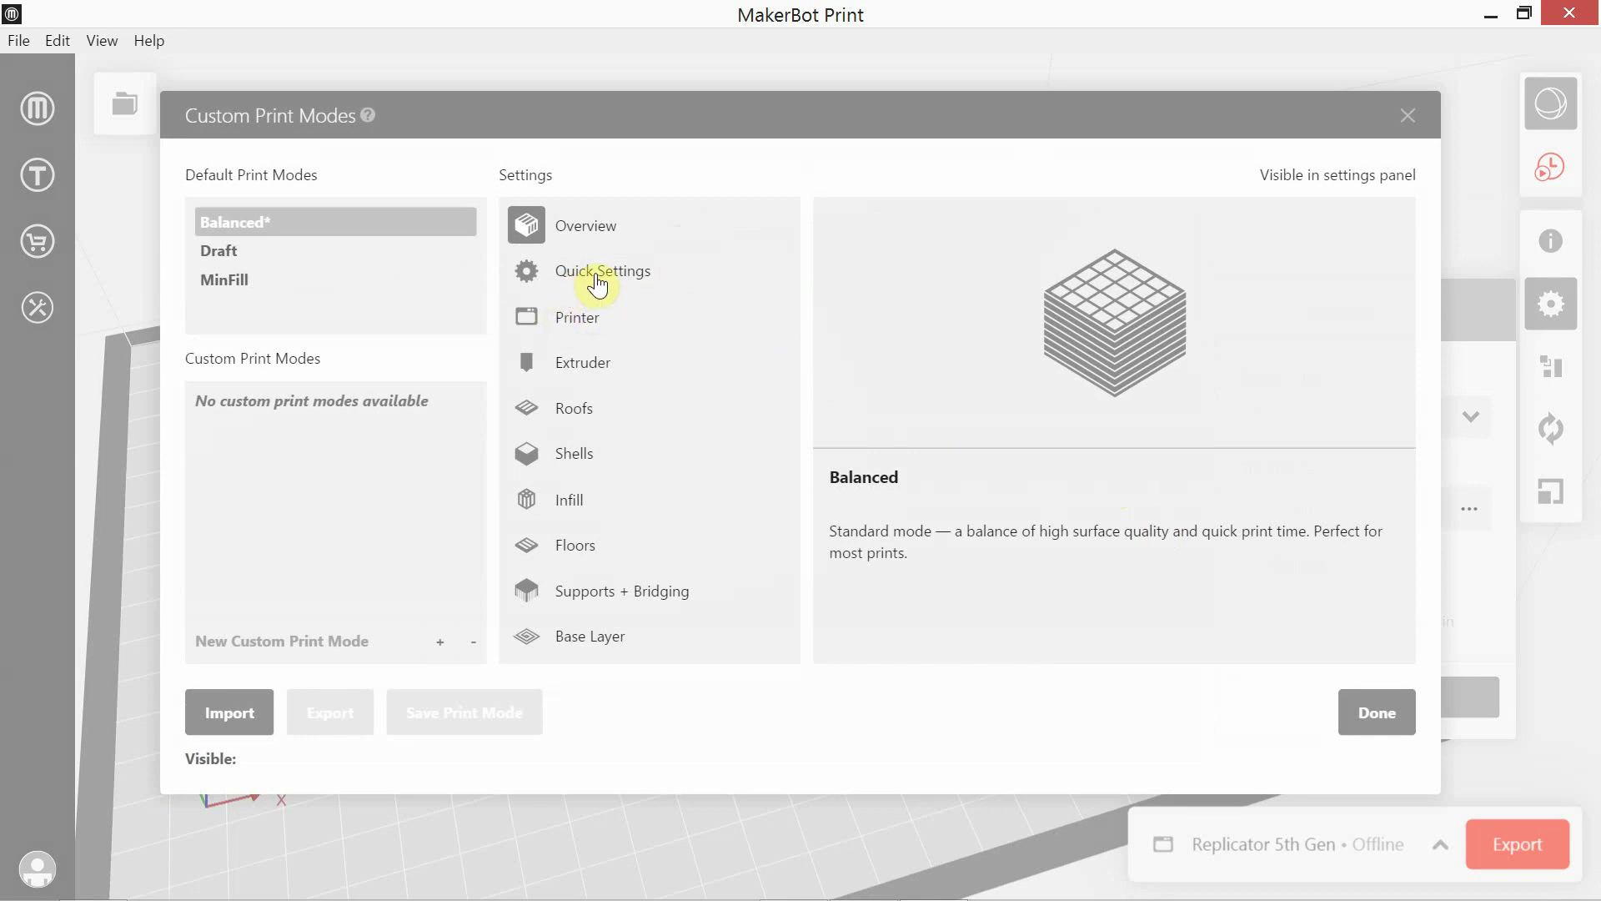
click(597, 285)
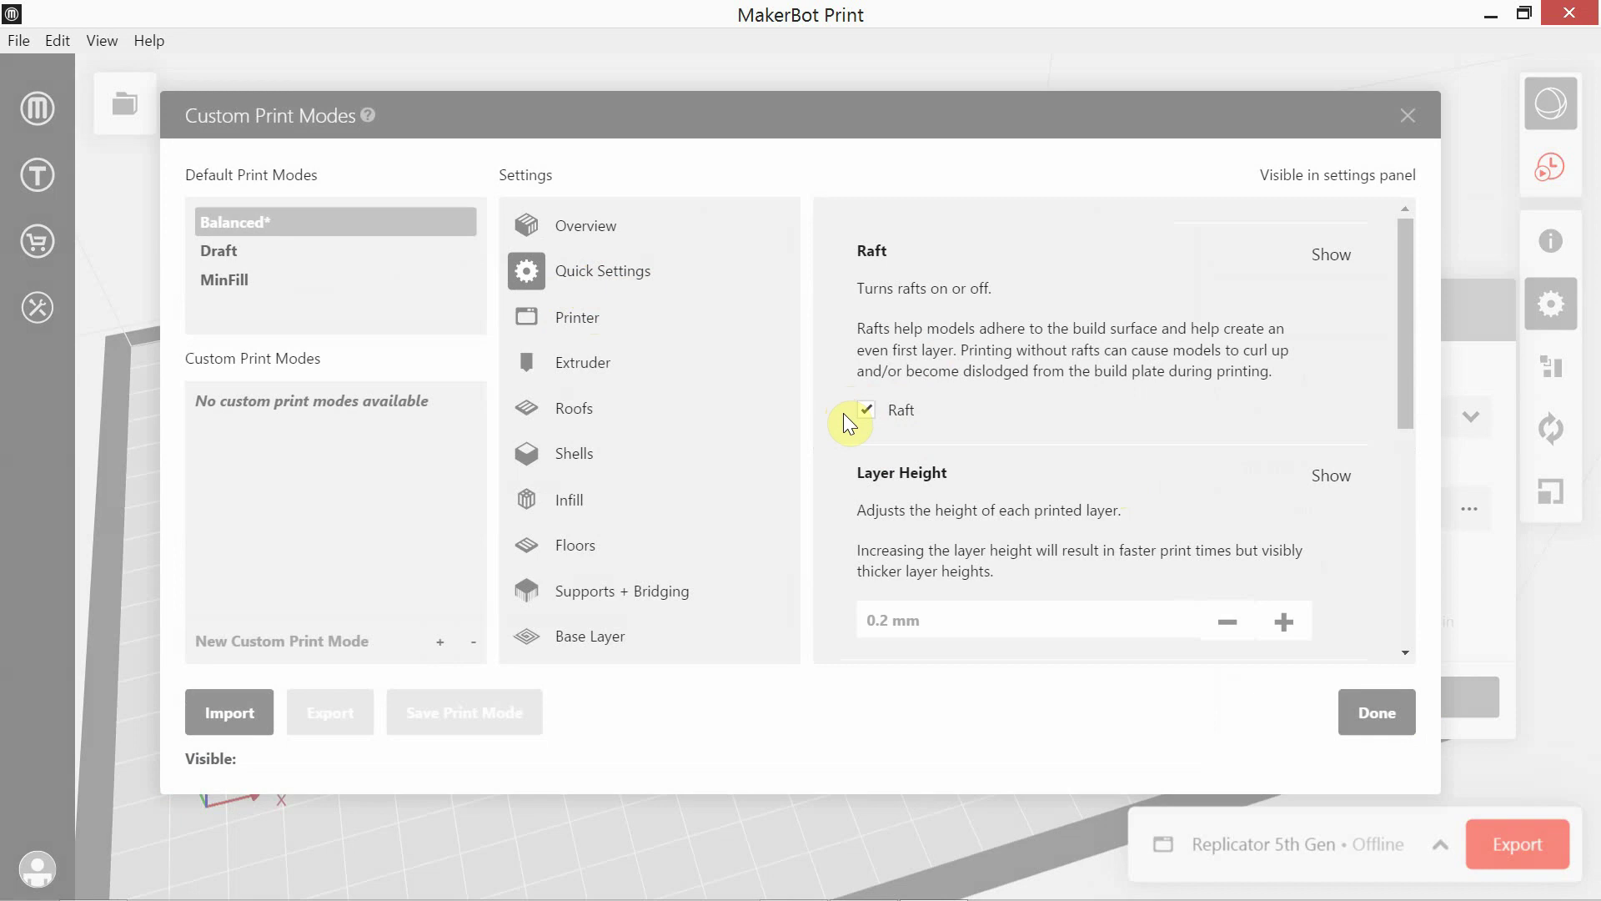
drag(1408, 372, 1420, 456)
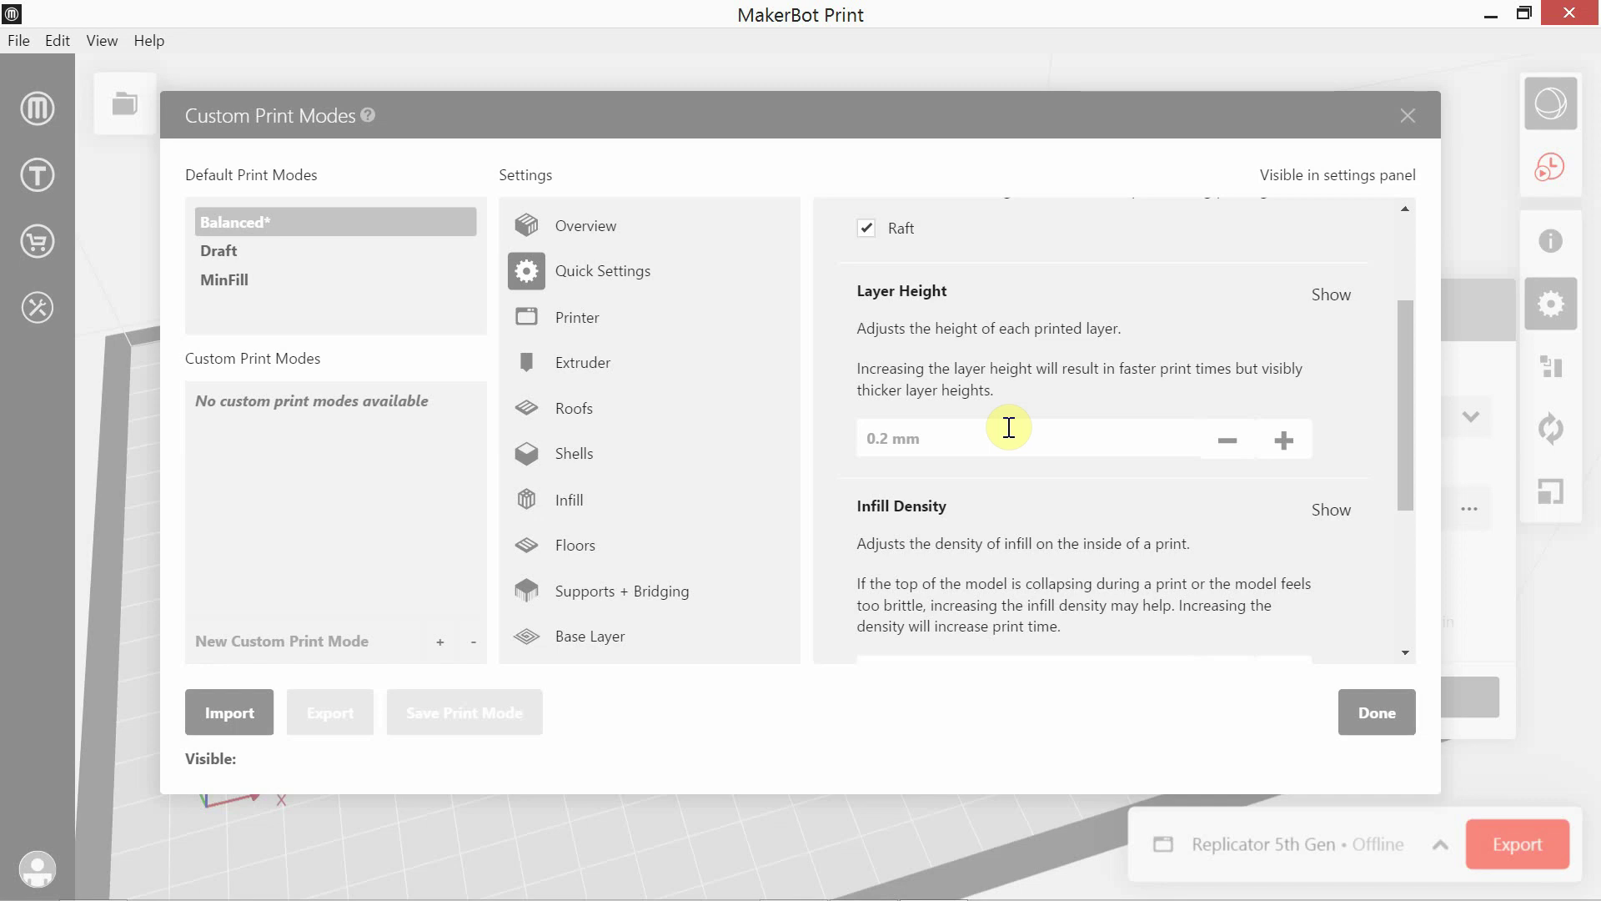
click(997, 435)
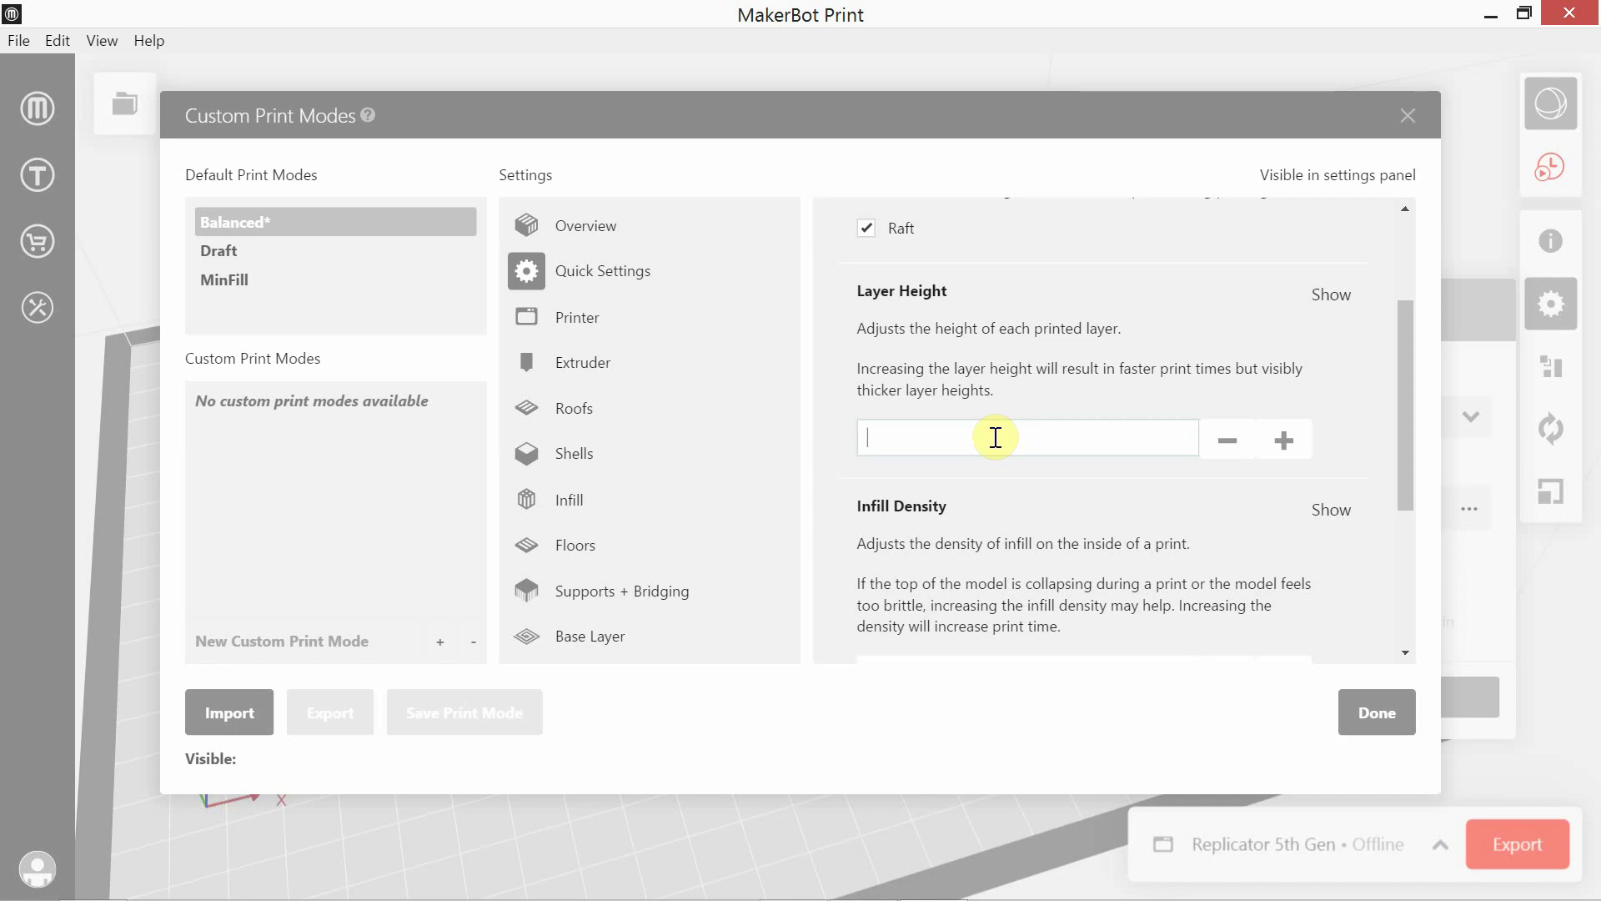
text(.3)
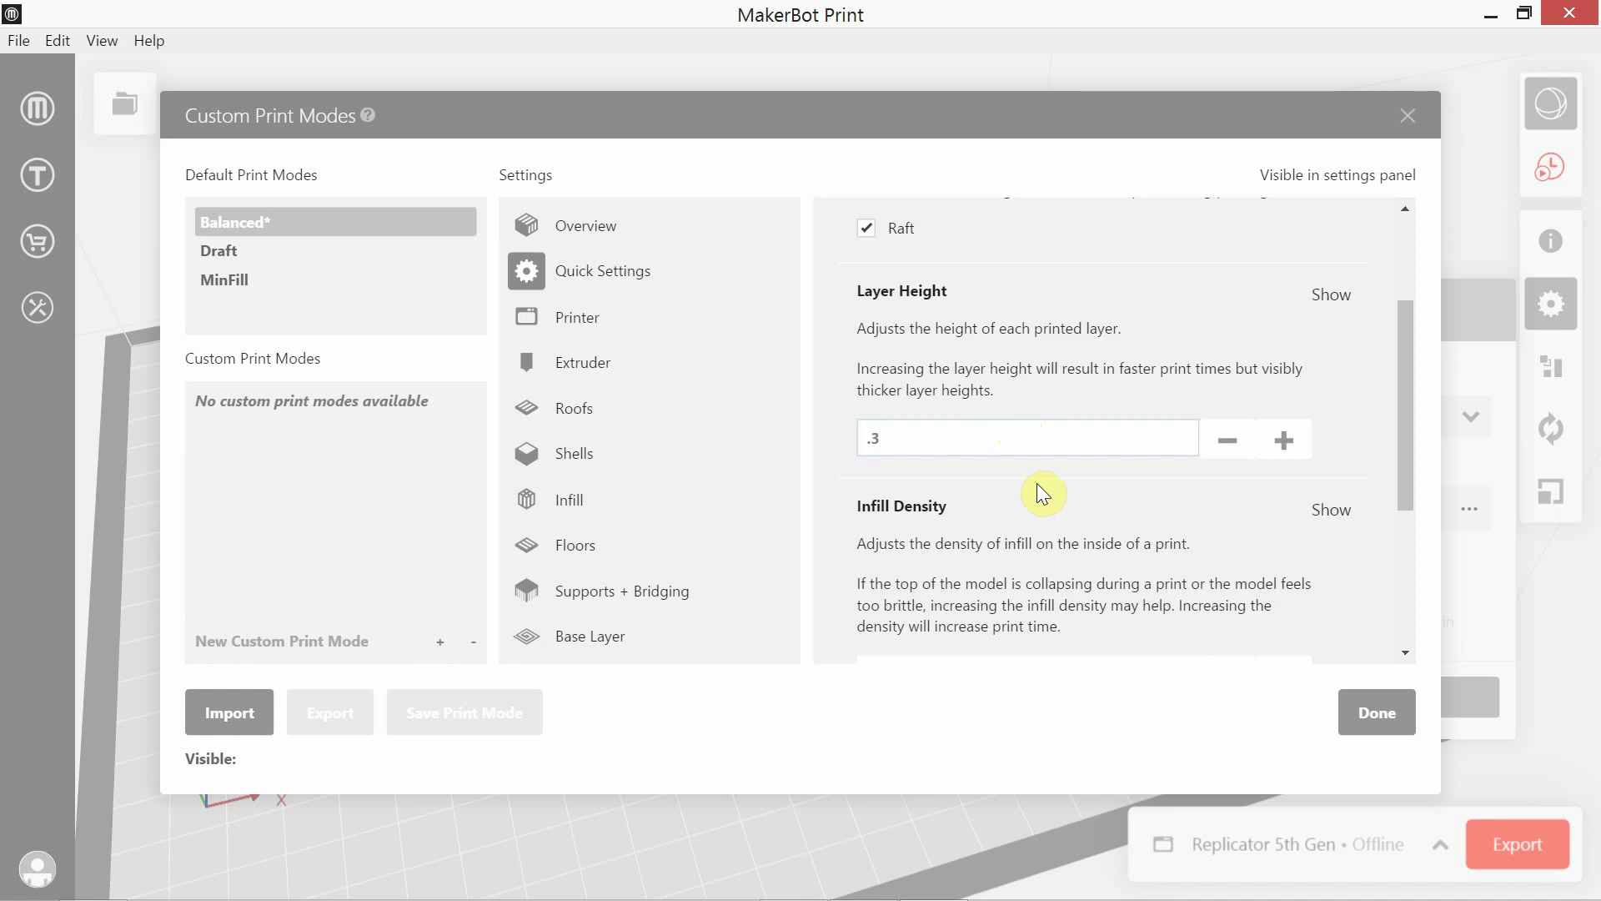
key(Return)
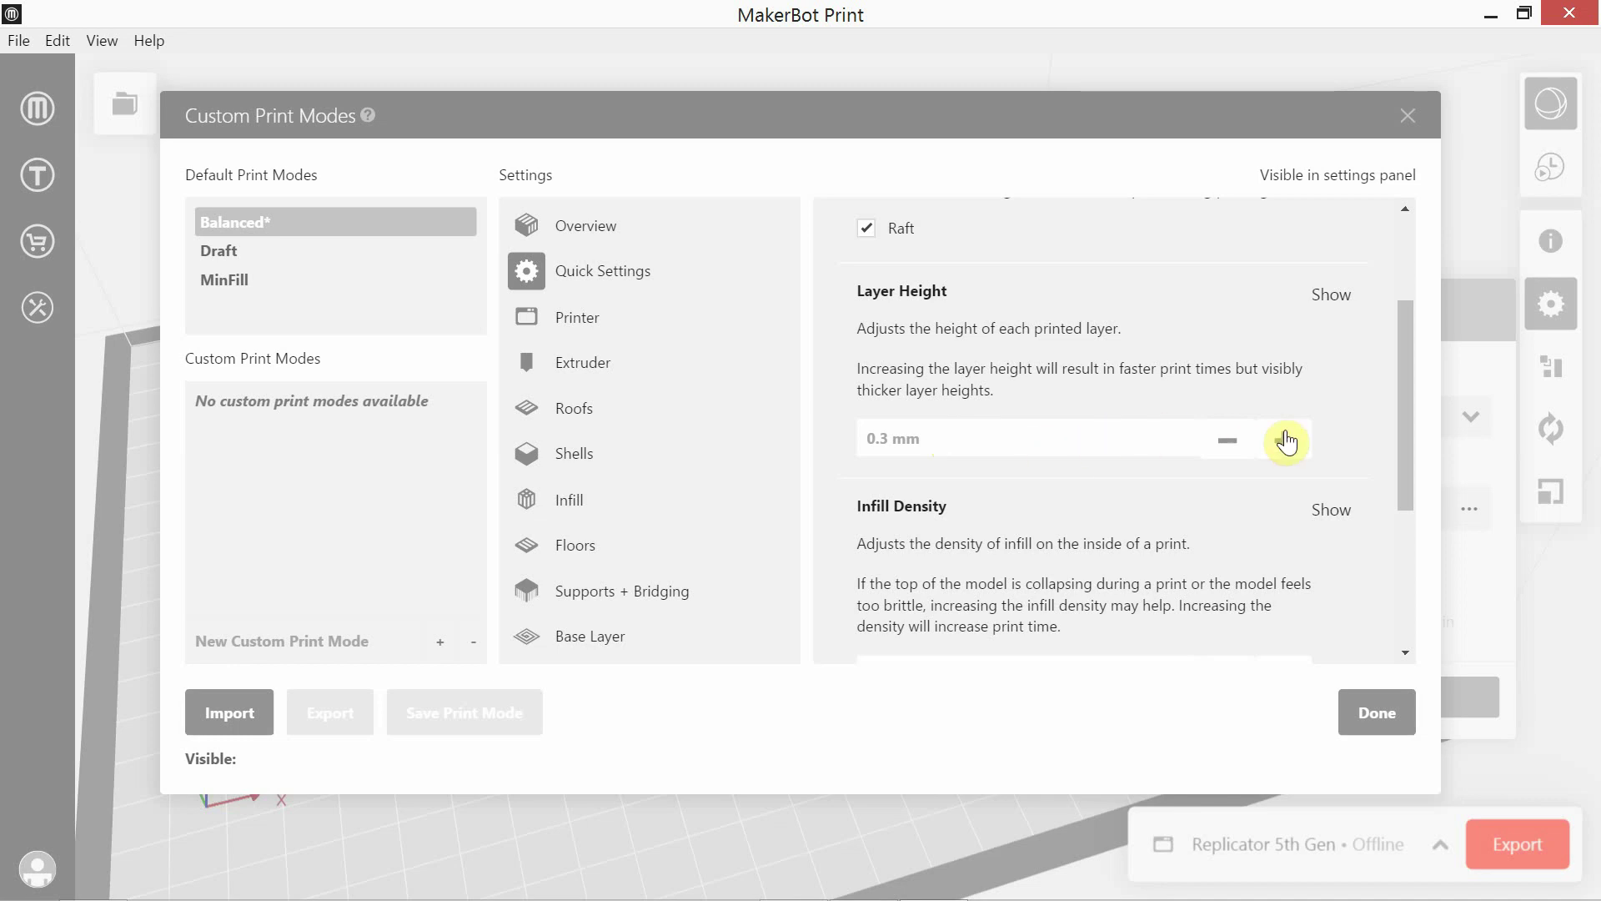
Step: Set Balanced* Infill Density to 5 % and close Custom Print Modes with Done
scroll(1414, 392, down, 1)
drag(1416, 392, 1423, 452)
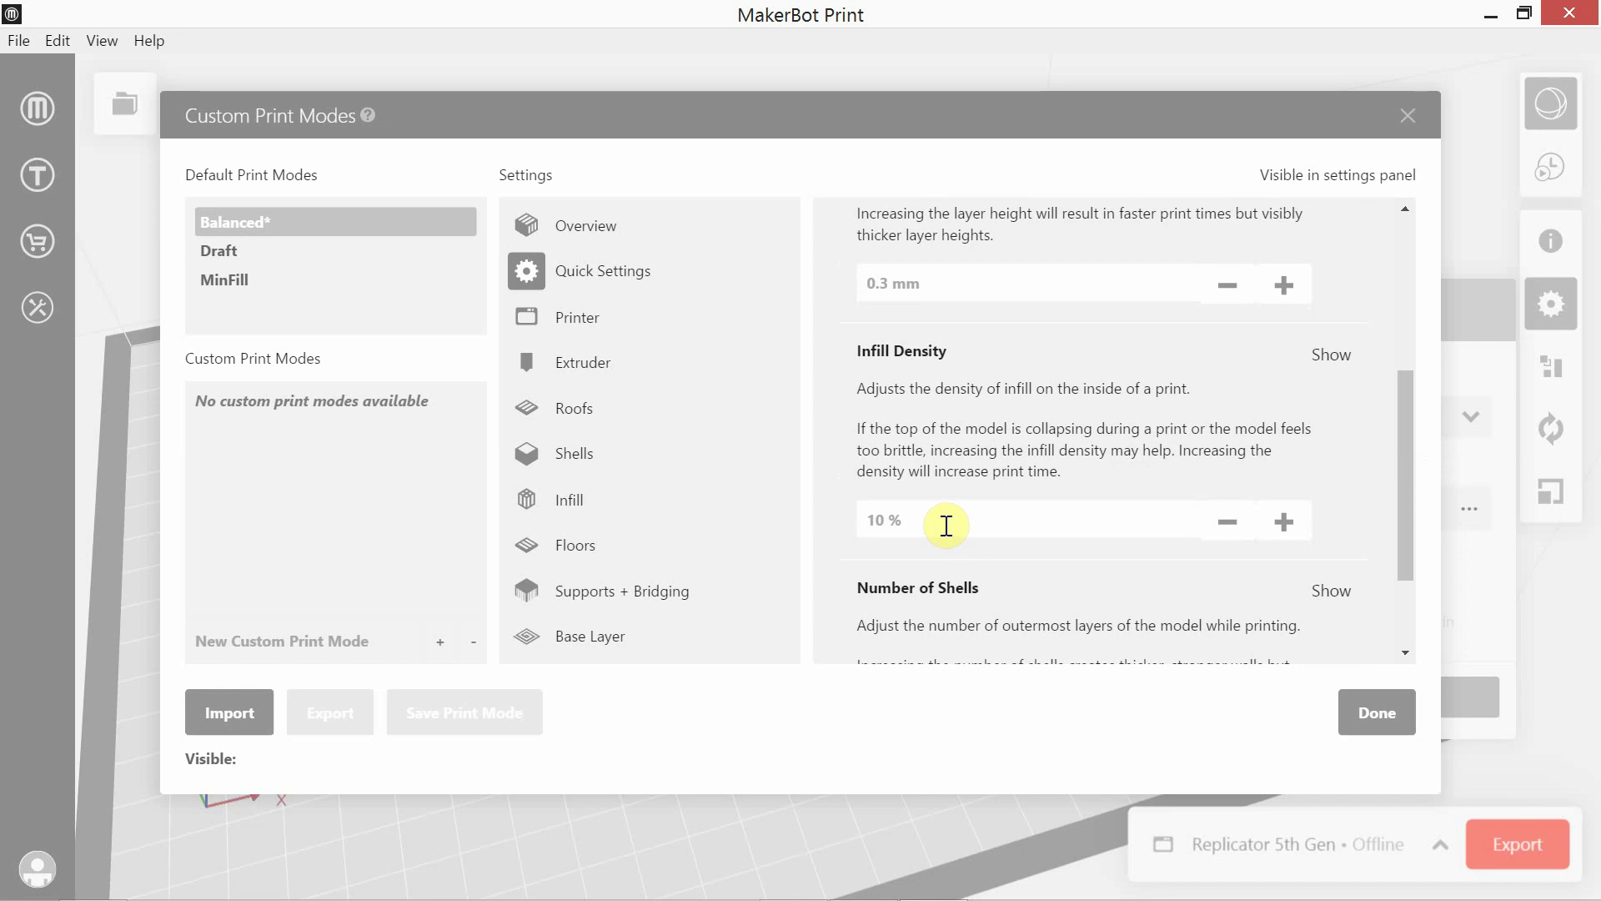
click(918, 523)
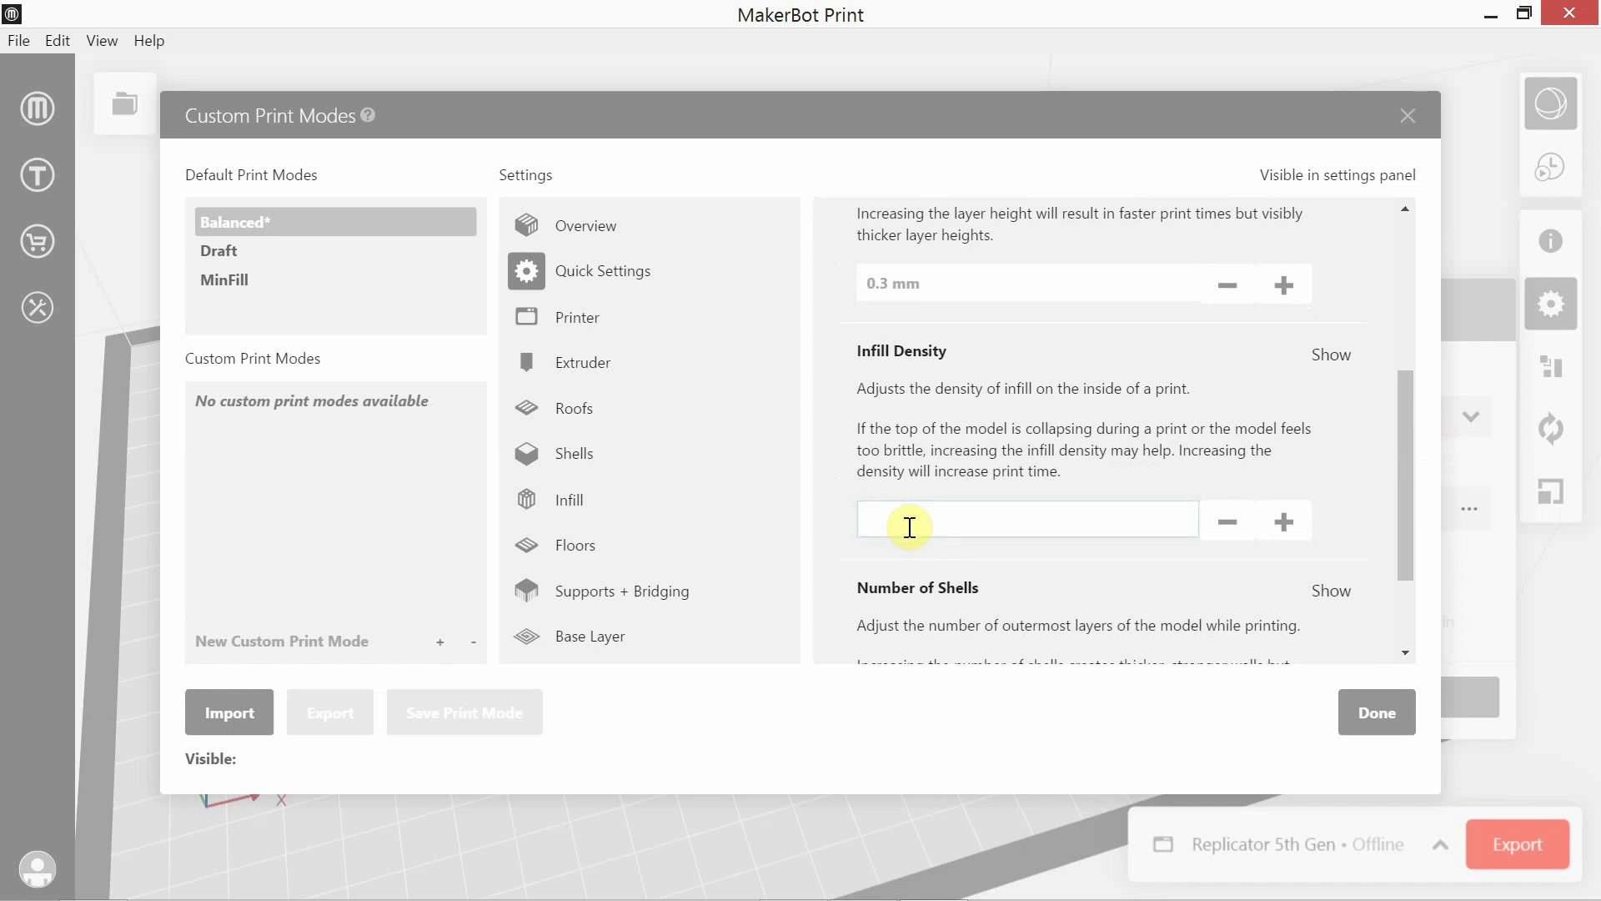
text(5)
key(Return)
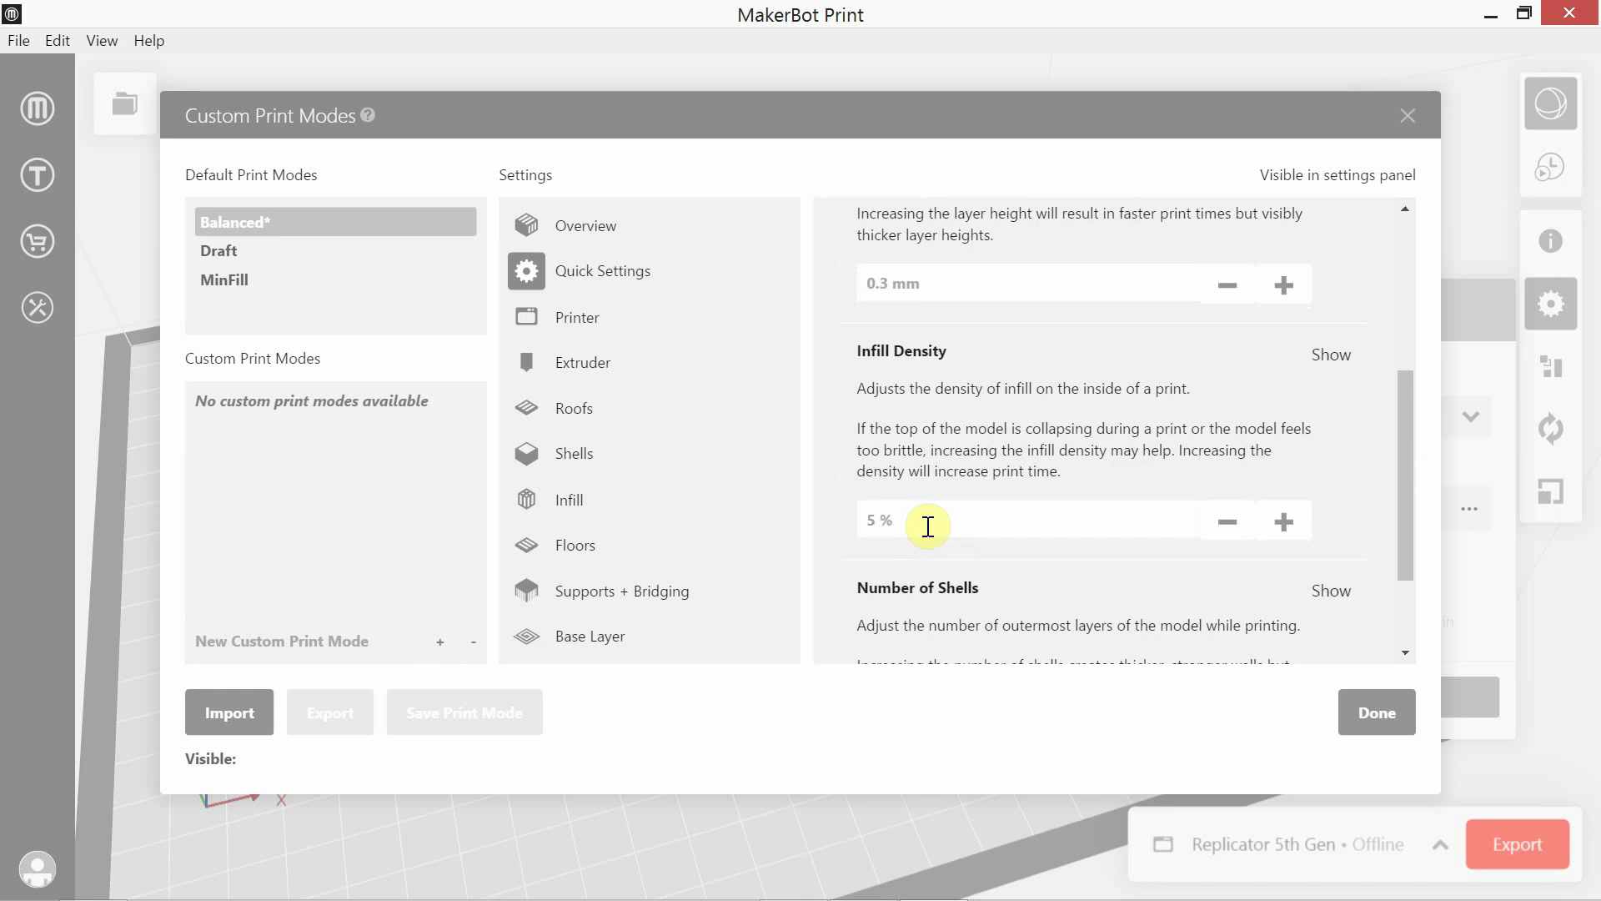
drag(1406, 432, 1410, 384)
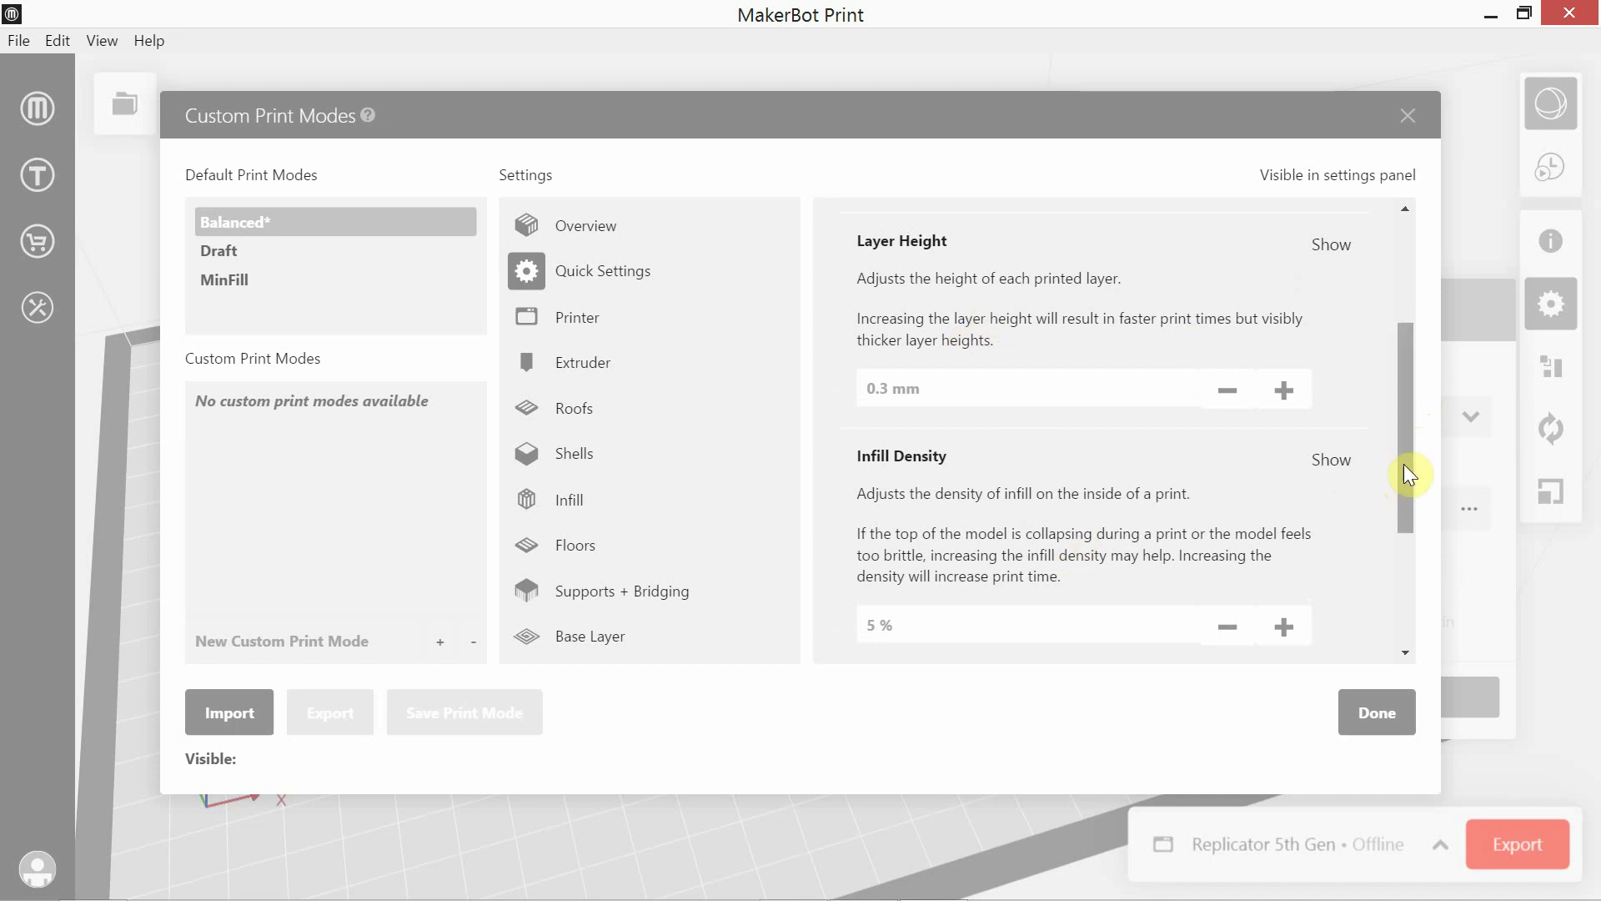
drag(1404, 464, 1427, 615)
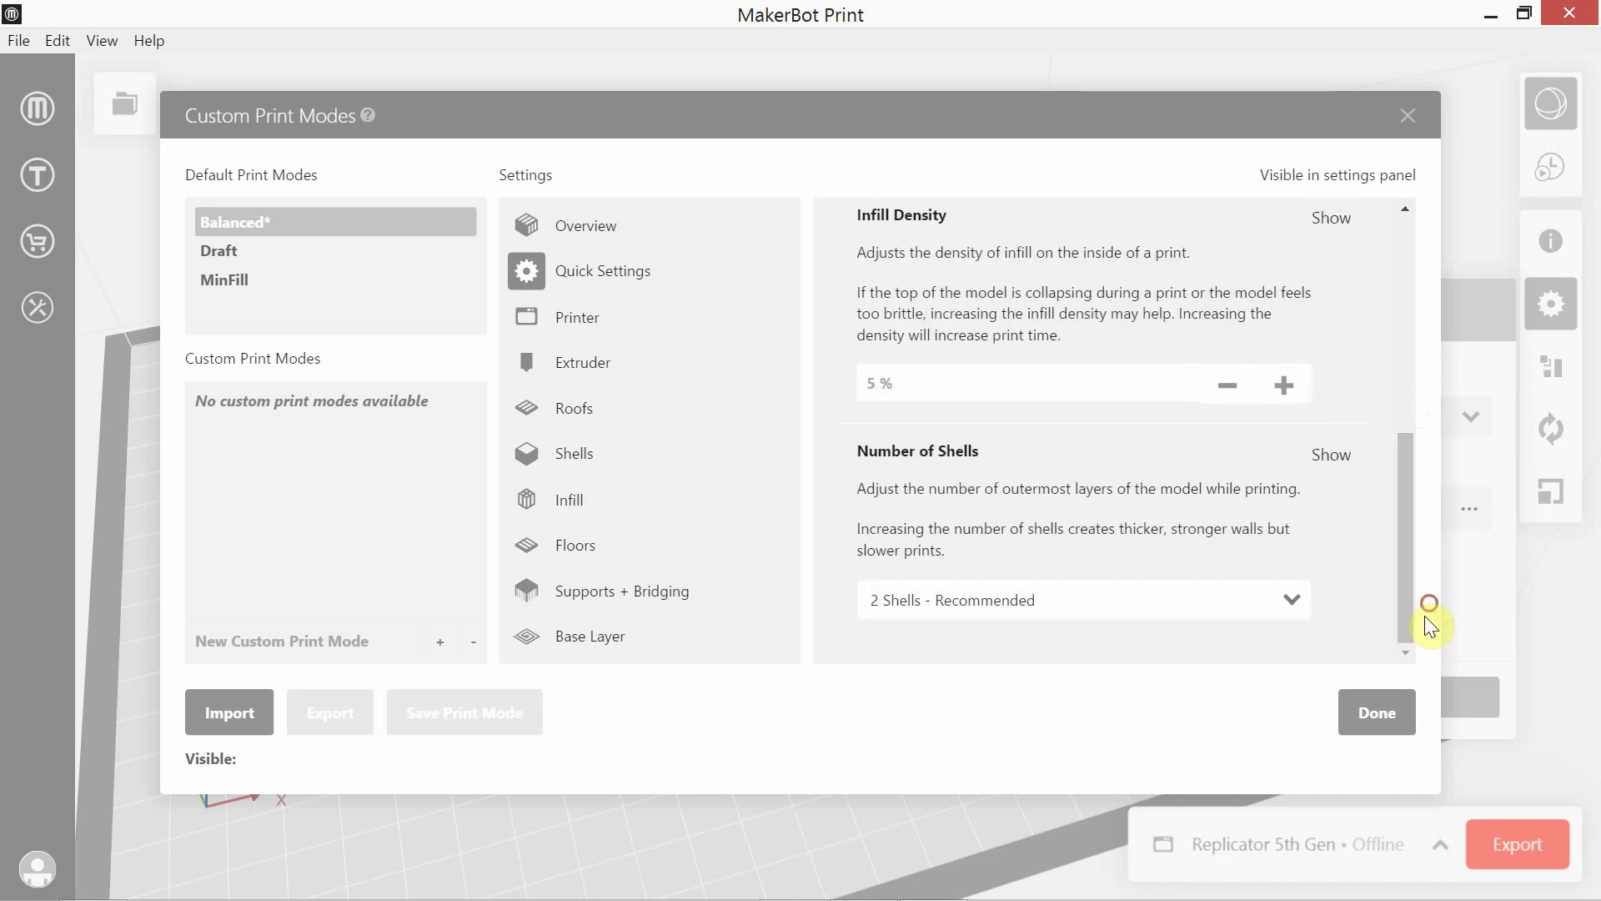
click(1377, 712)
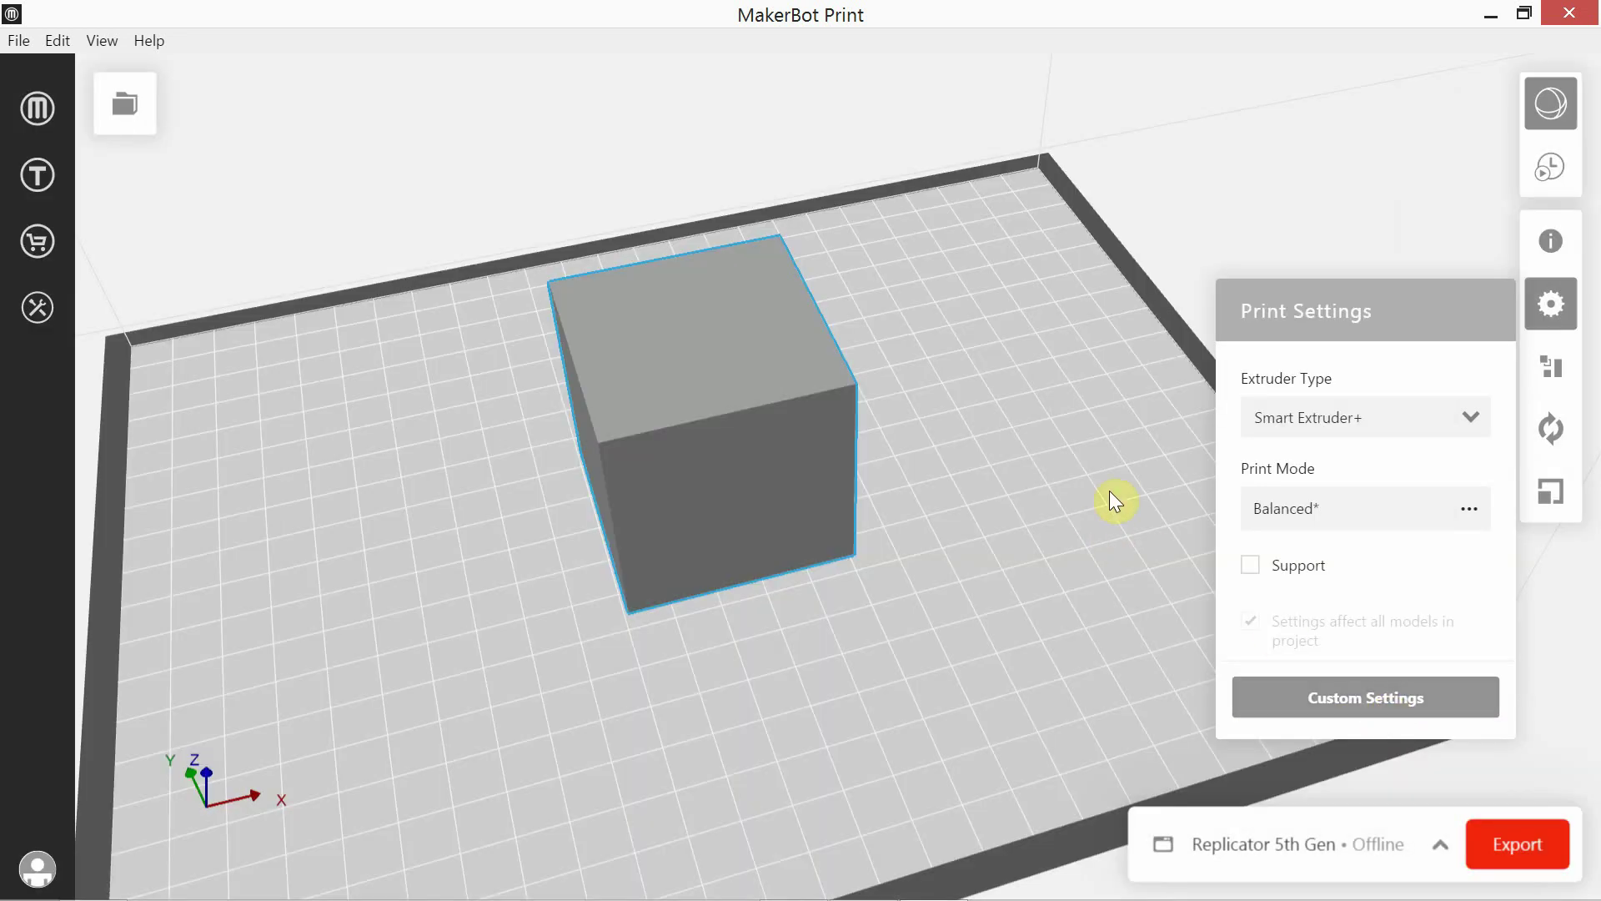
Step: Re-slice the cube with the 0.3 mm, 5 % settings, giving 27.62 g and 1h 42m
click(1556, 308)
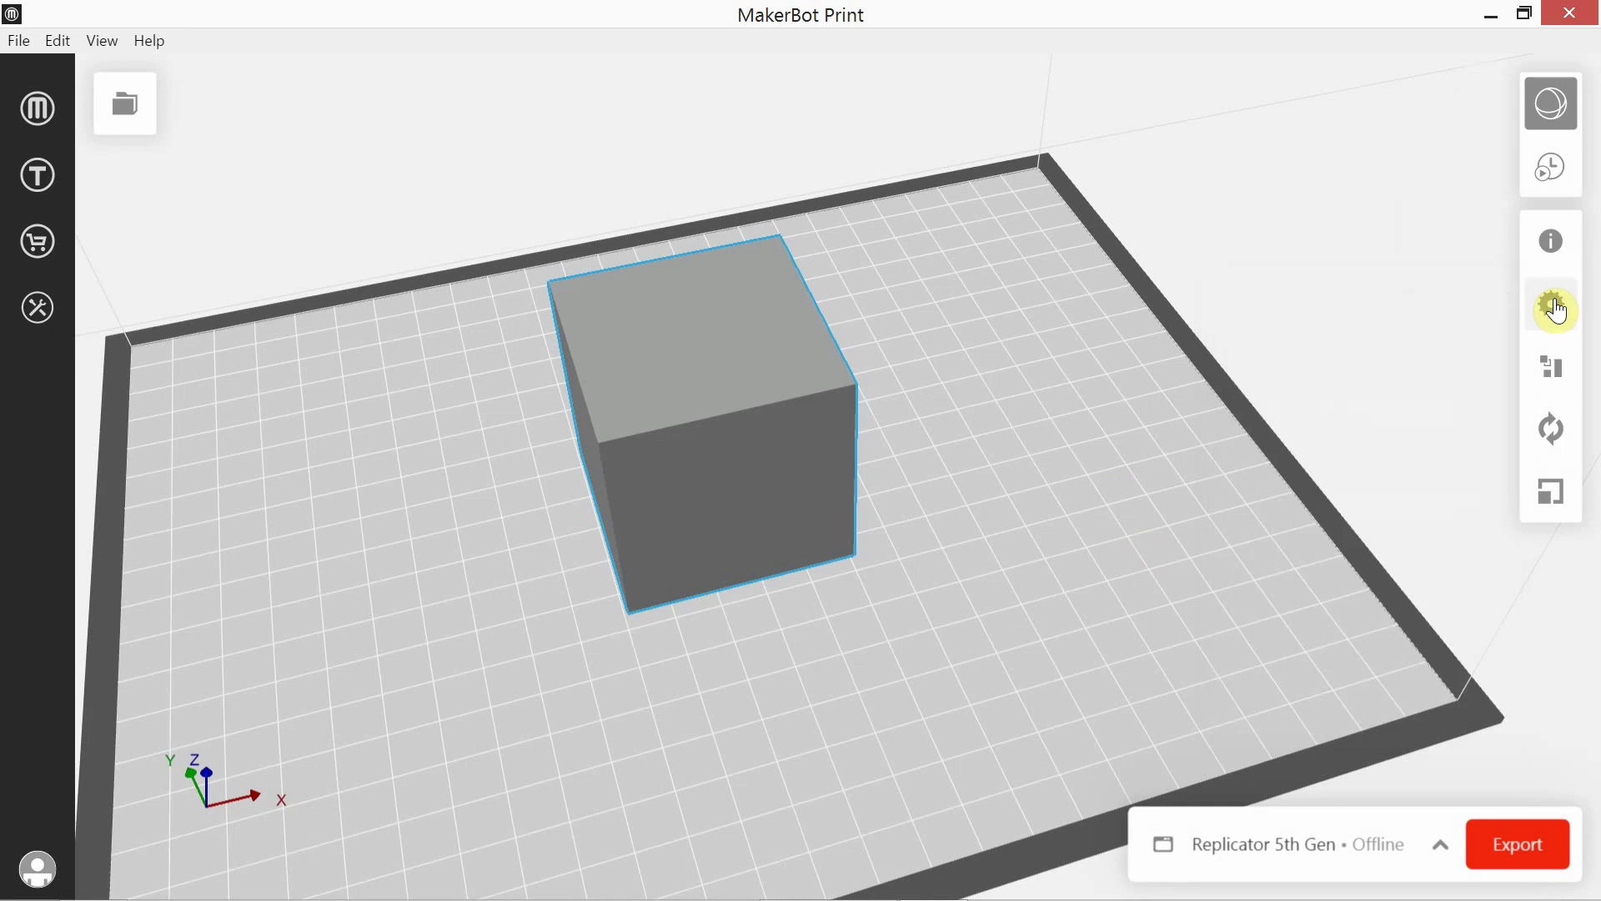
click(1550, 175)
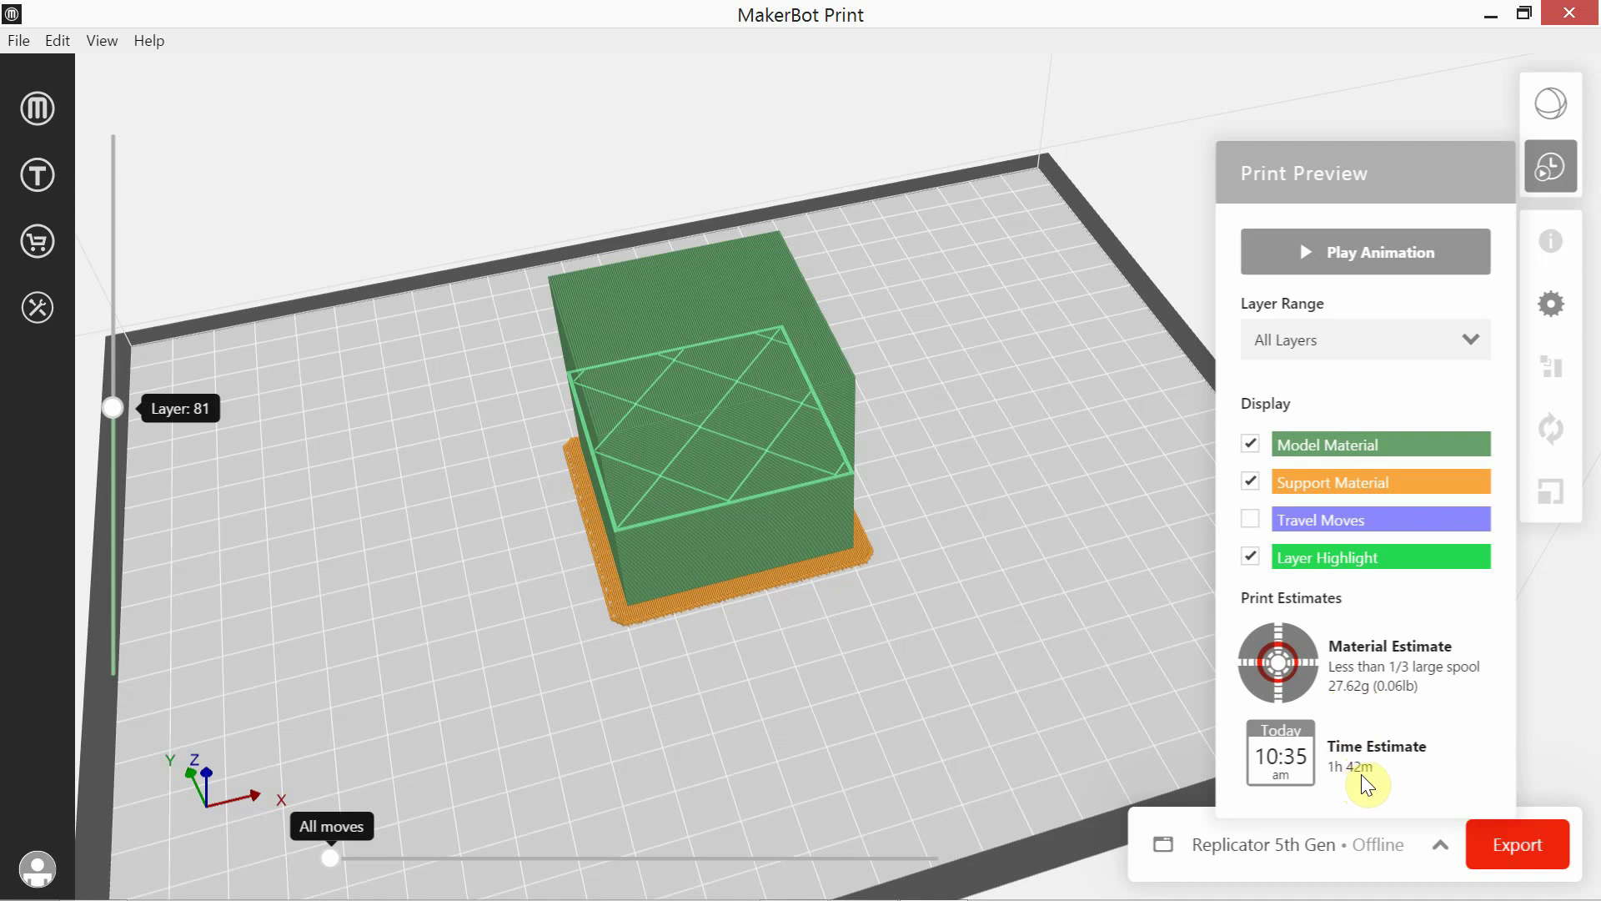
drag(888, 626, 899, 594)
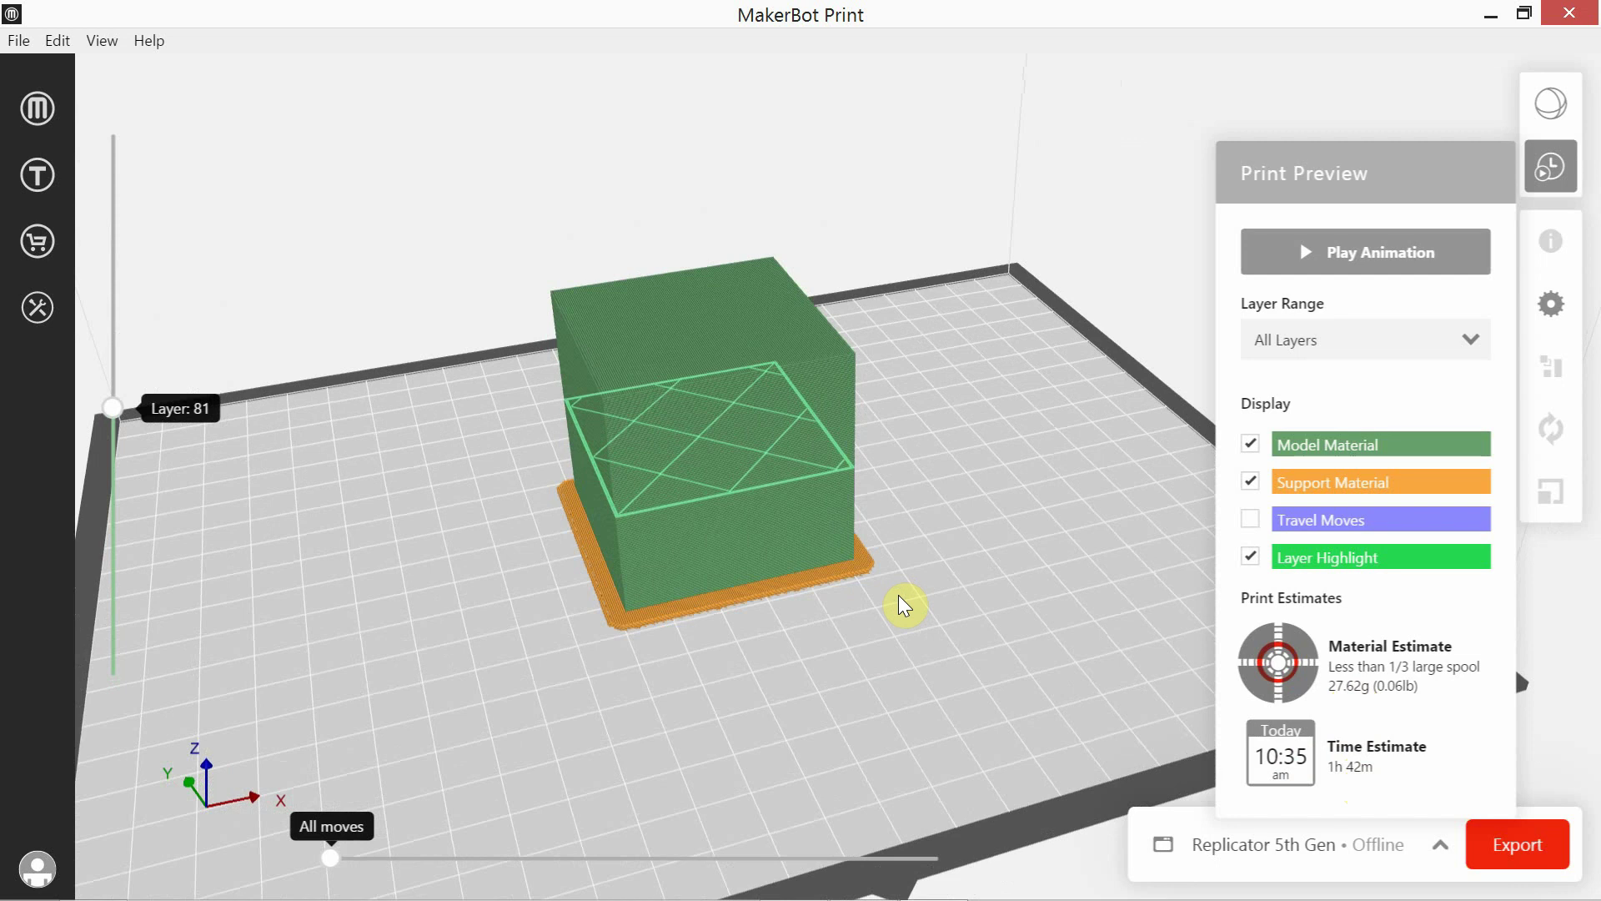
key(alt+Tab)
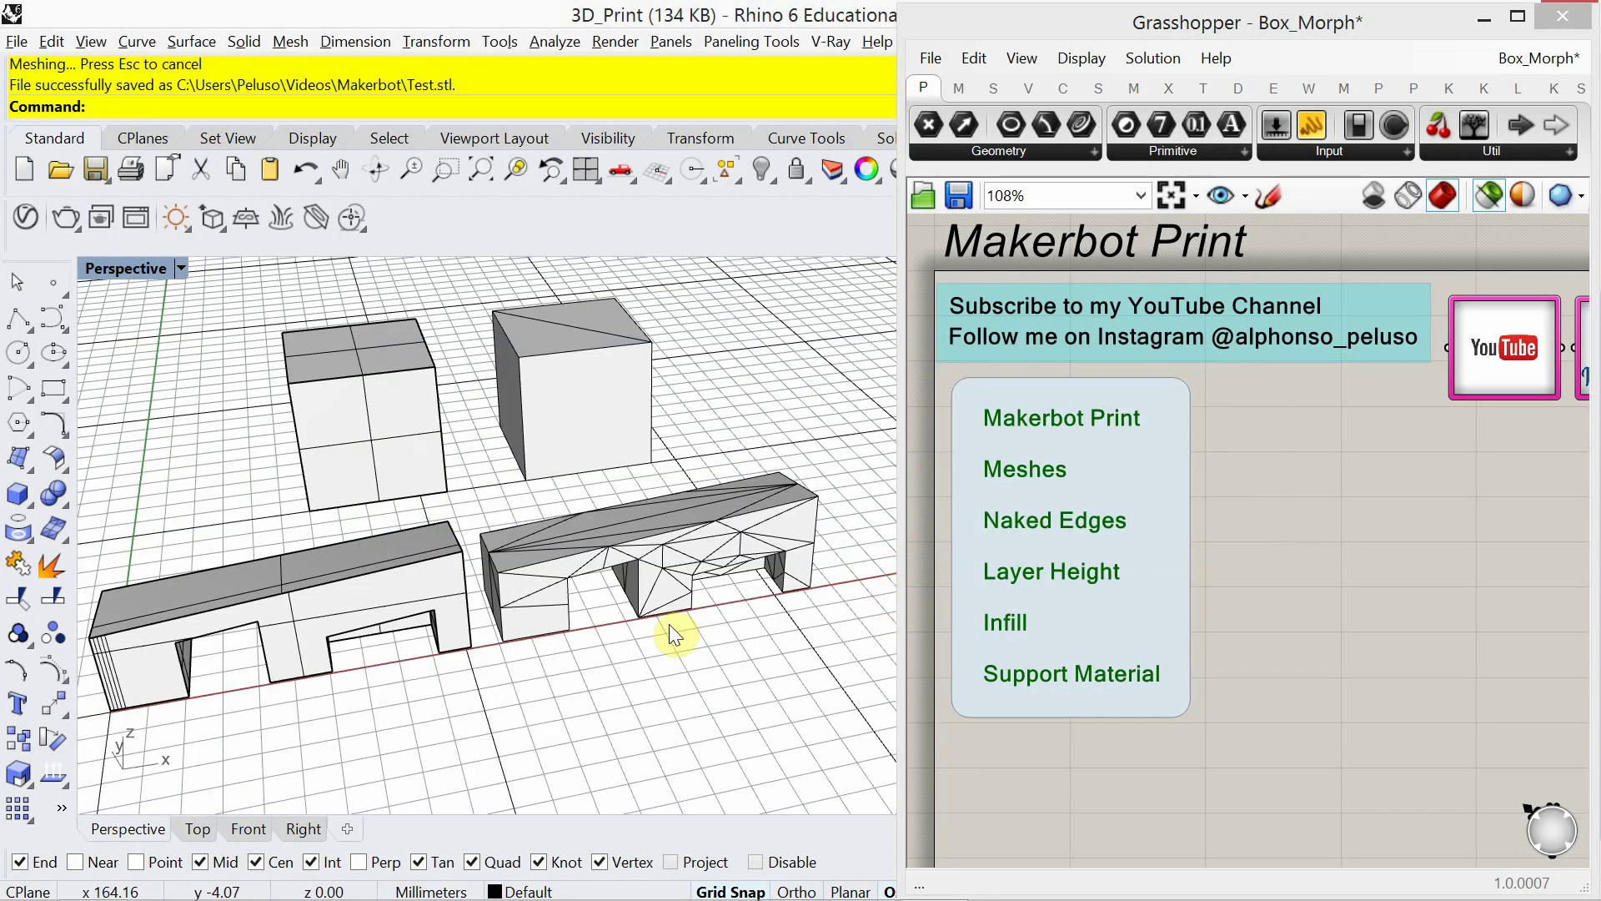
Step: View the two boxes and bridge pieces from above, selecting each cube and then clearing the selection
mouse_move(664, 636)
right_down()
mouse_move(648, 636)
mouse_move(667, 638)
right_up()
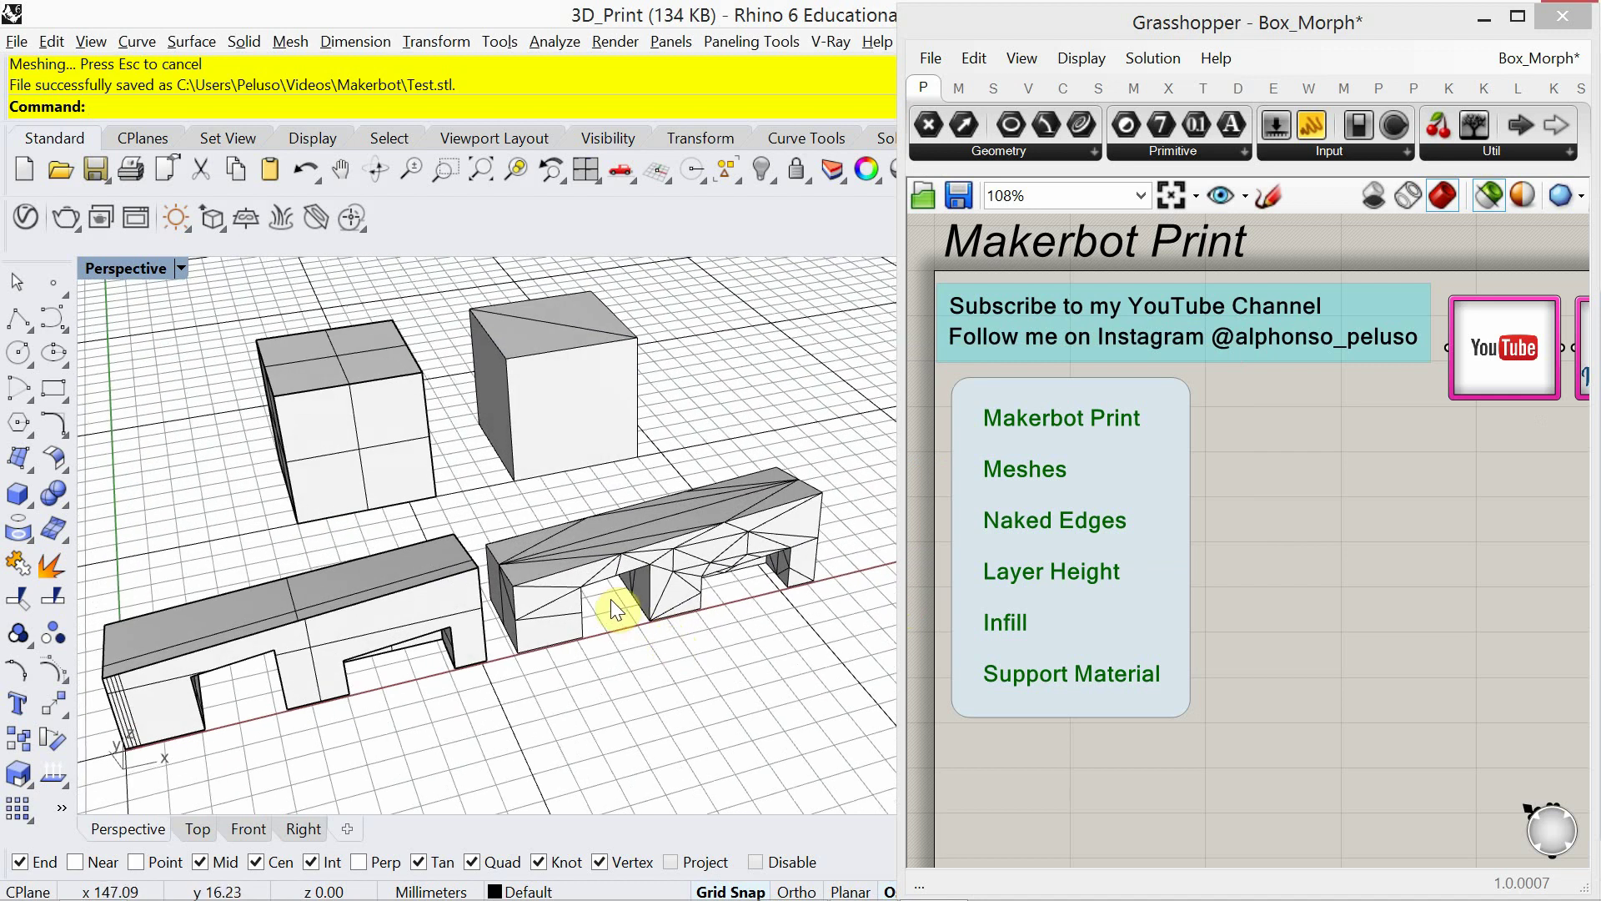
scroll(611, 599, up, 2)
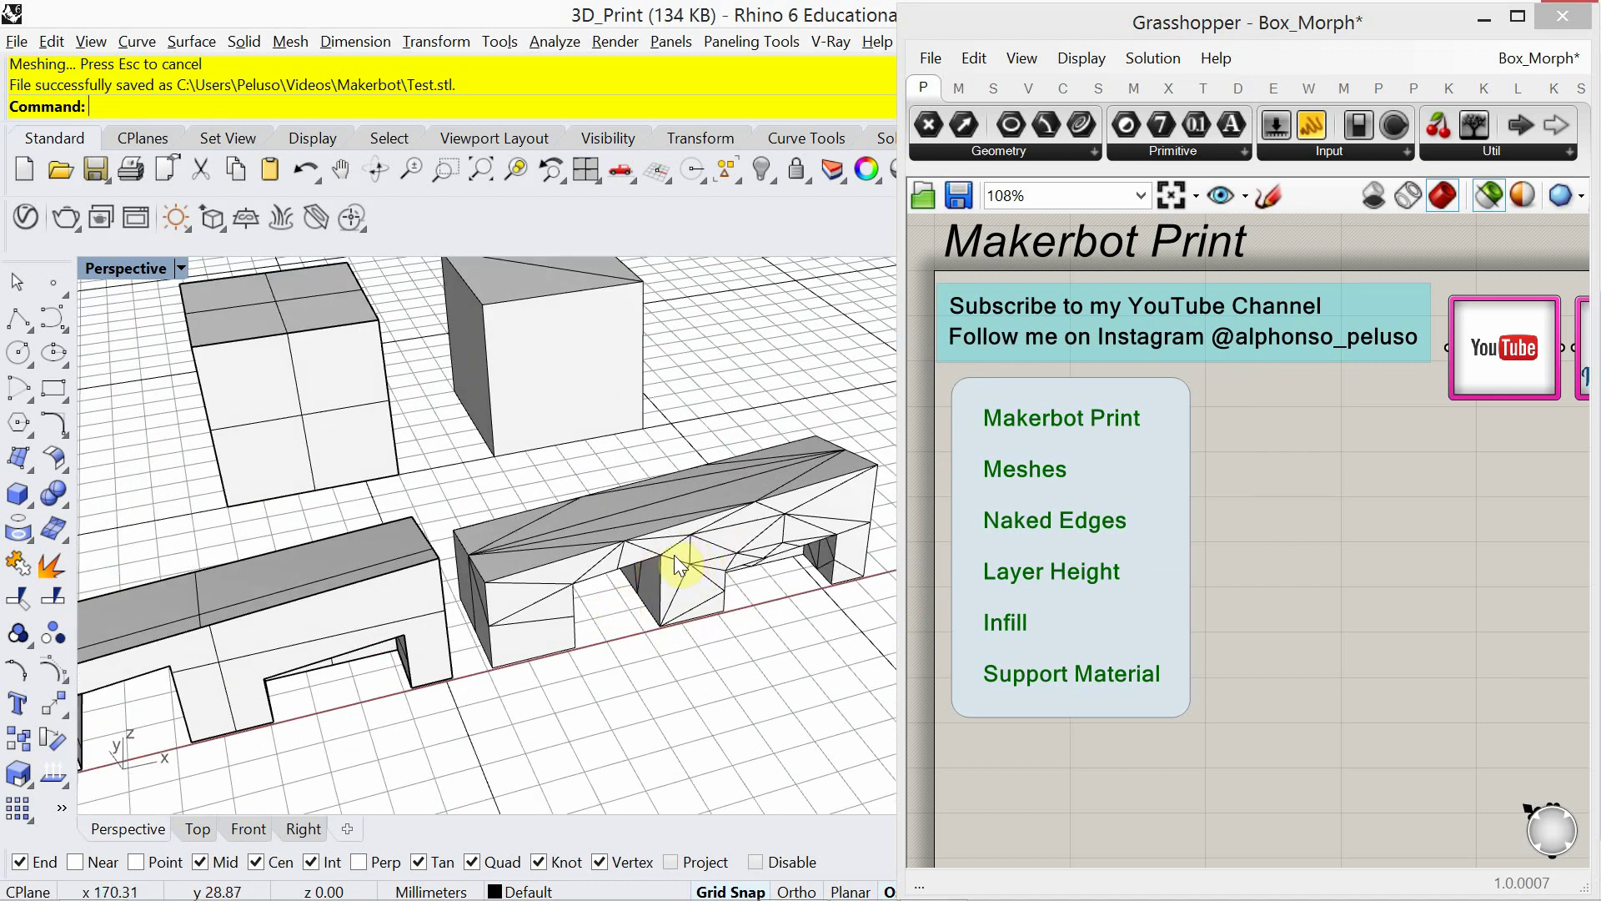
shift+right_drag(515, 502, 472, 564)
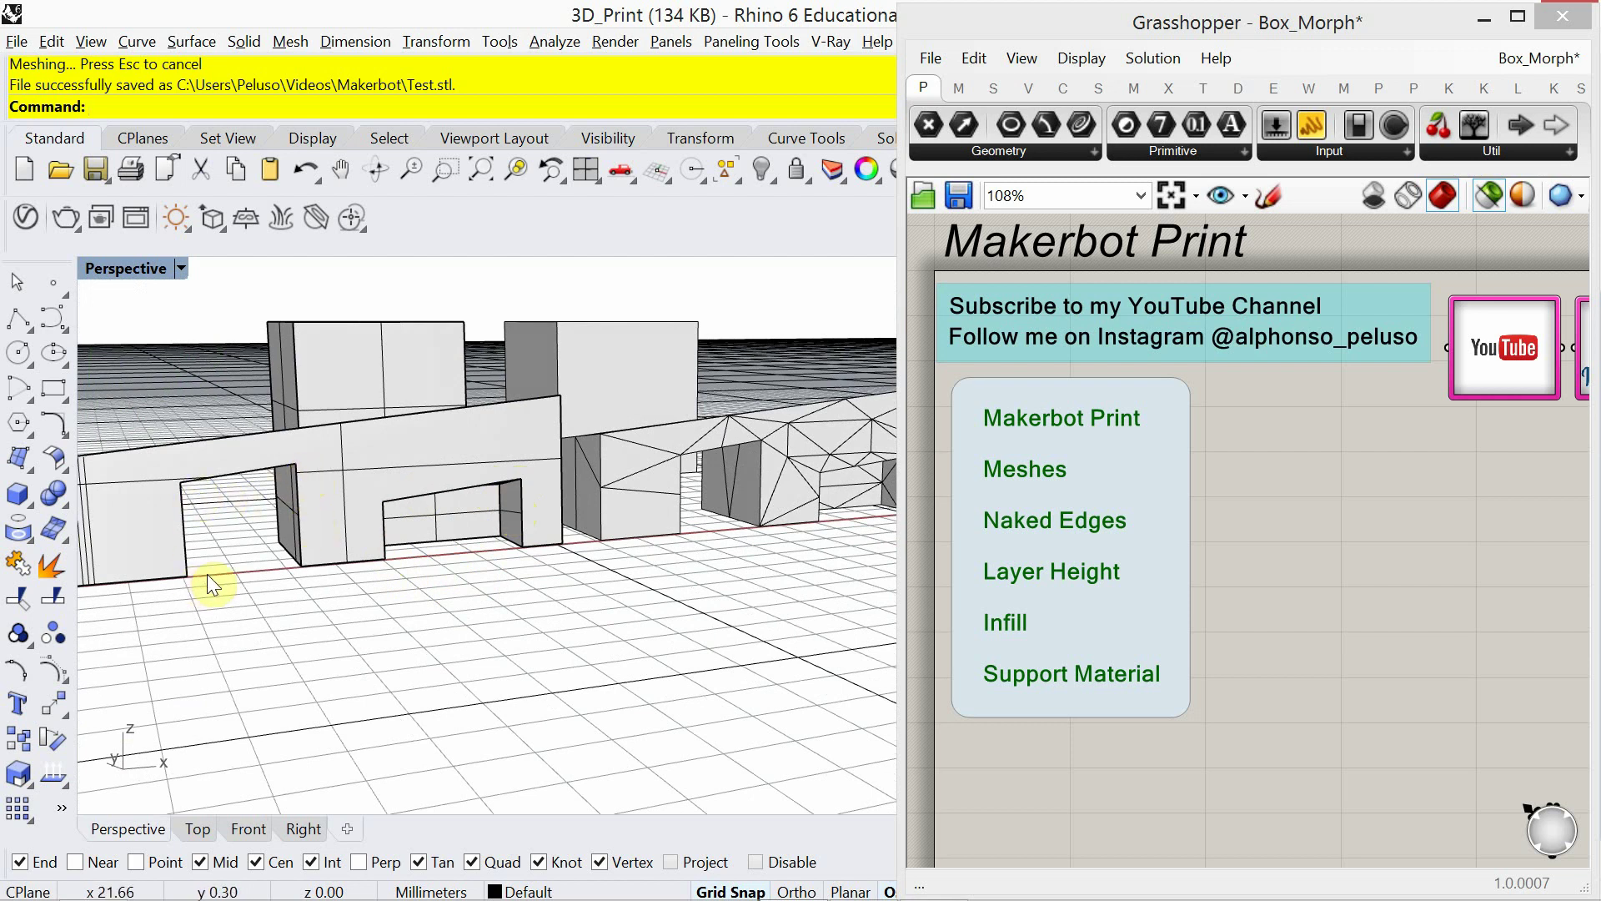
right_drag(295, 553, 494, 595)
scroll(492, 555, down, 3)
scroll(350, 558, up, 3)
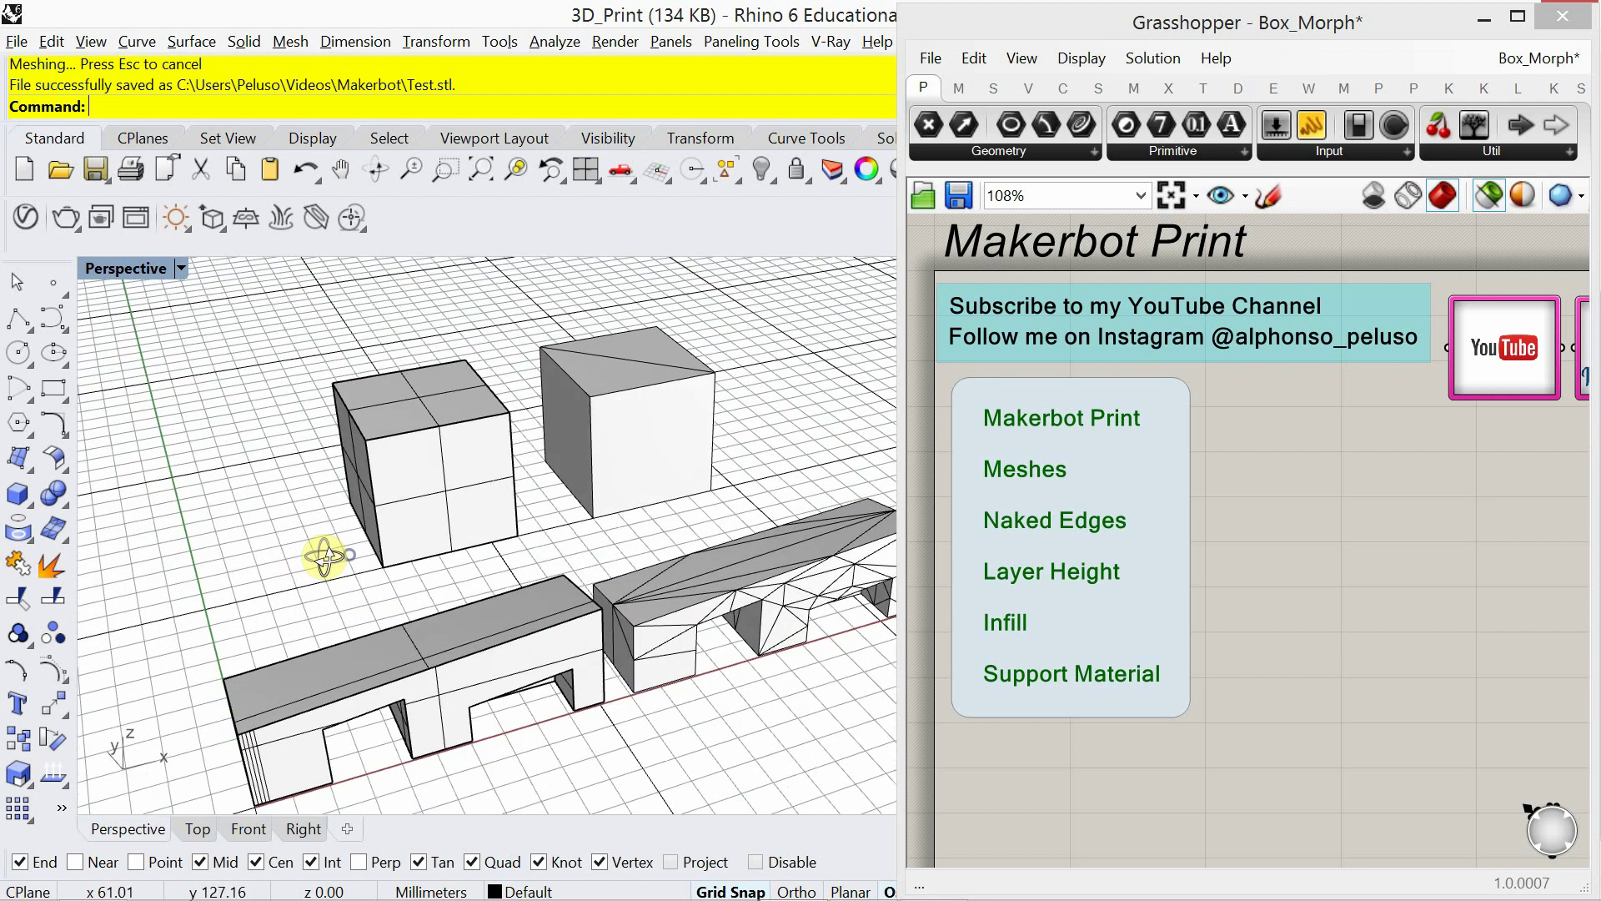
click(467, 470)
click(627, 447)
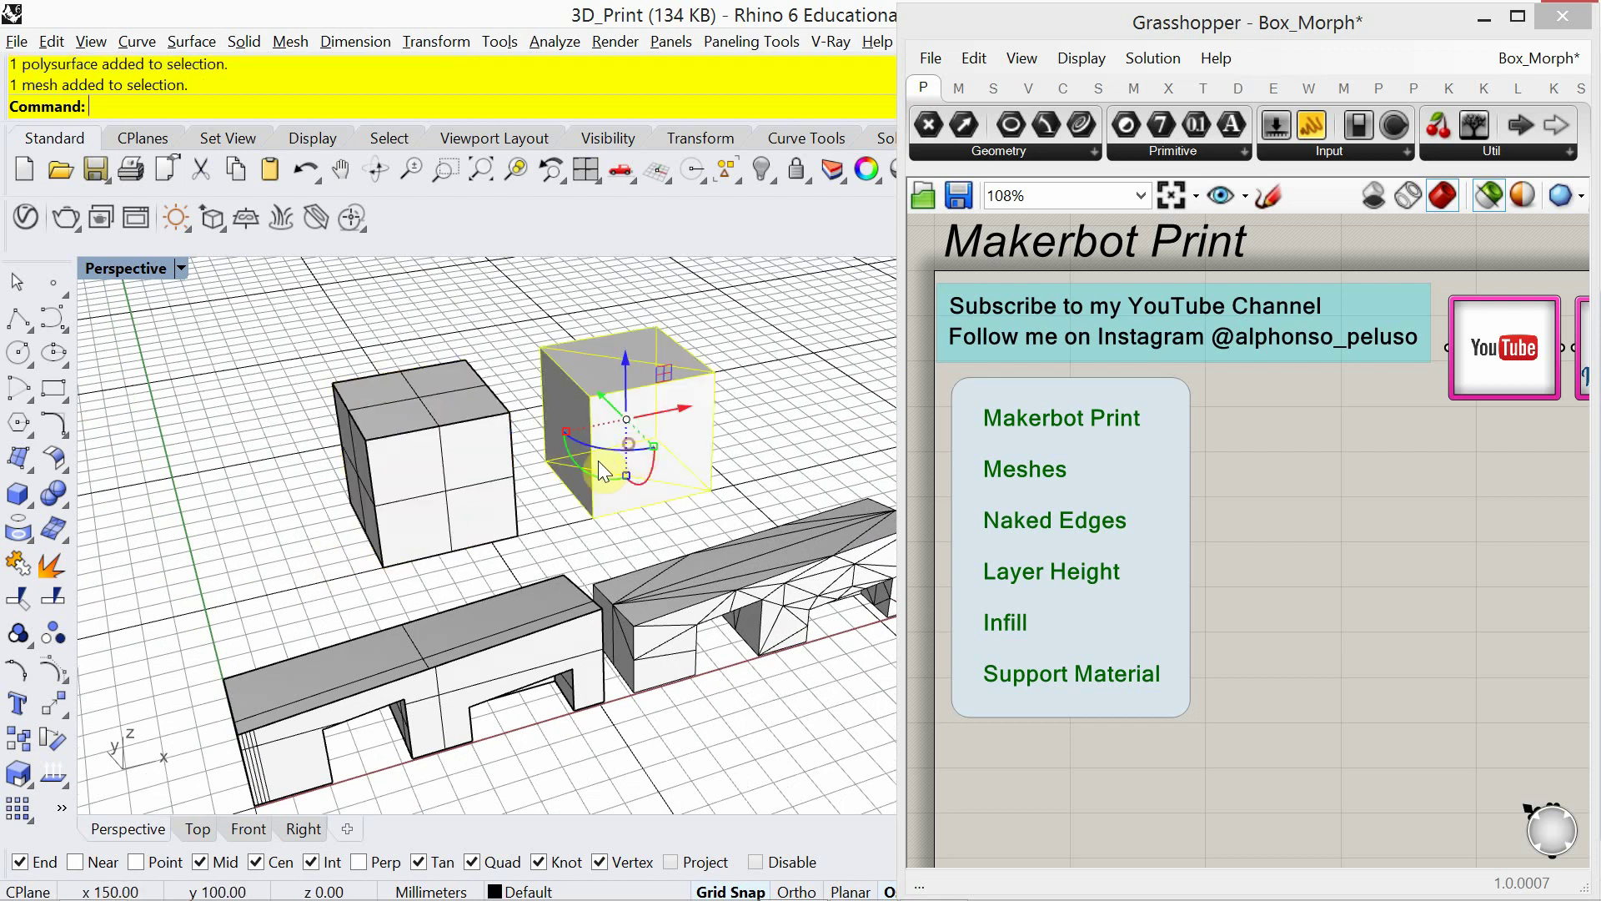
click(282, 553)
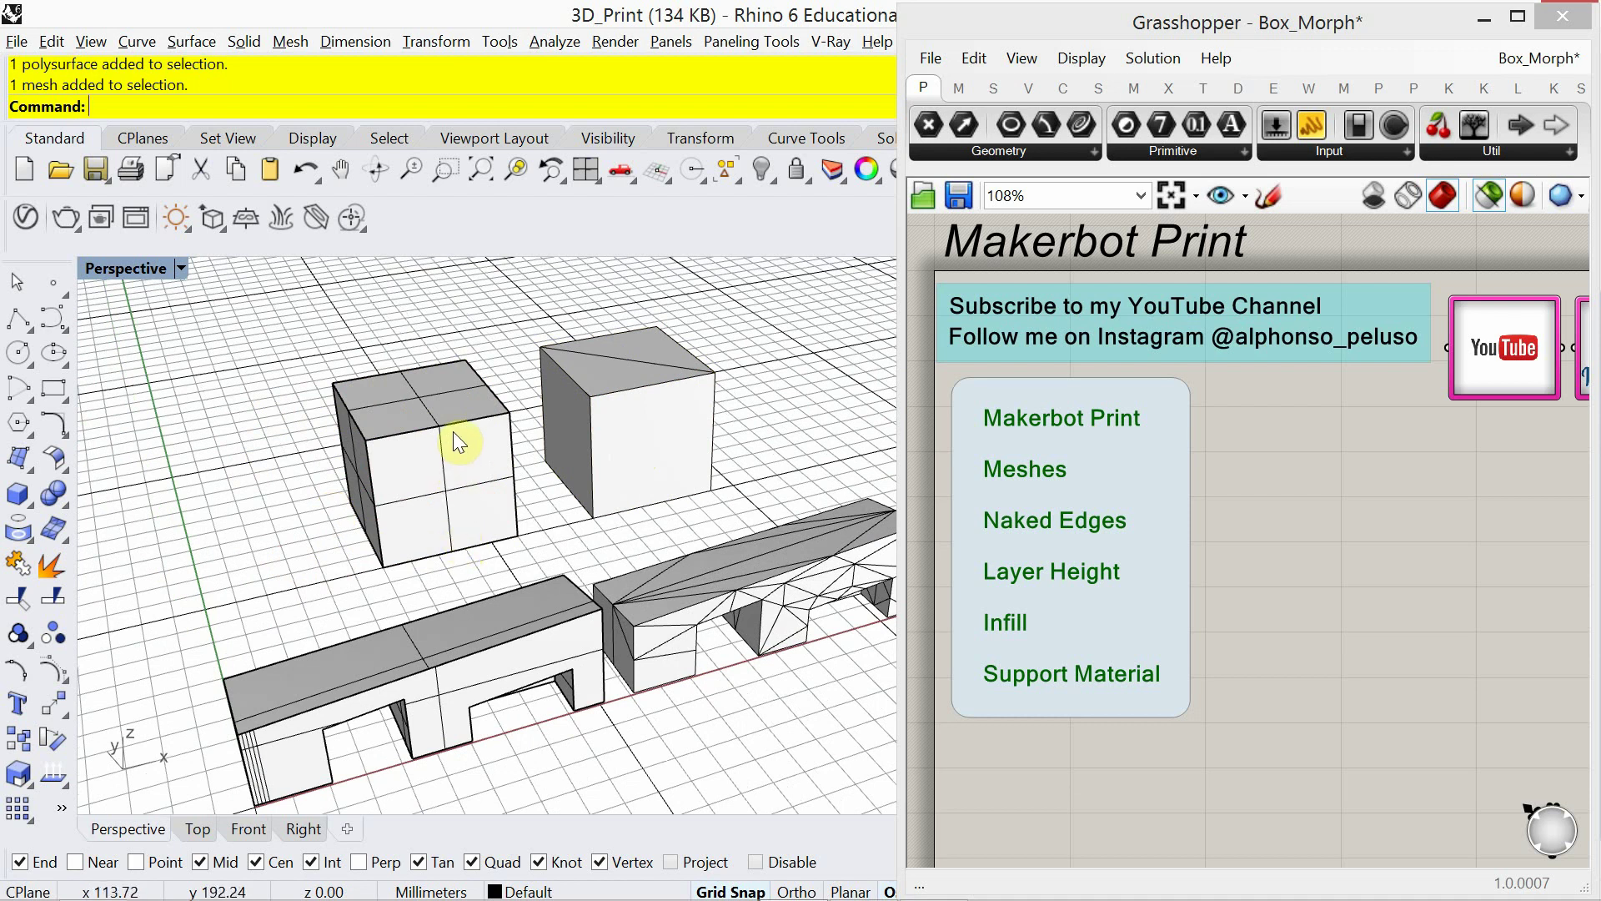
Step: Extrude the cube's left face 20 mm with ExtrudeSrf
right_drag(338, 496, 348, 495)
text(Extrude)
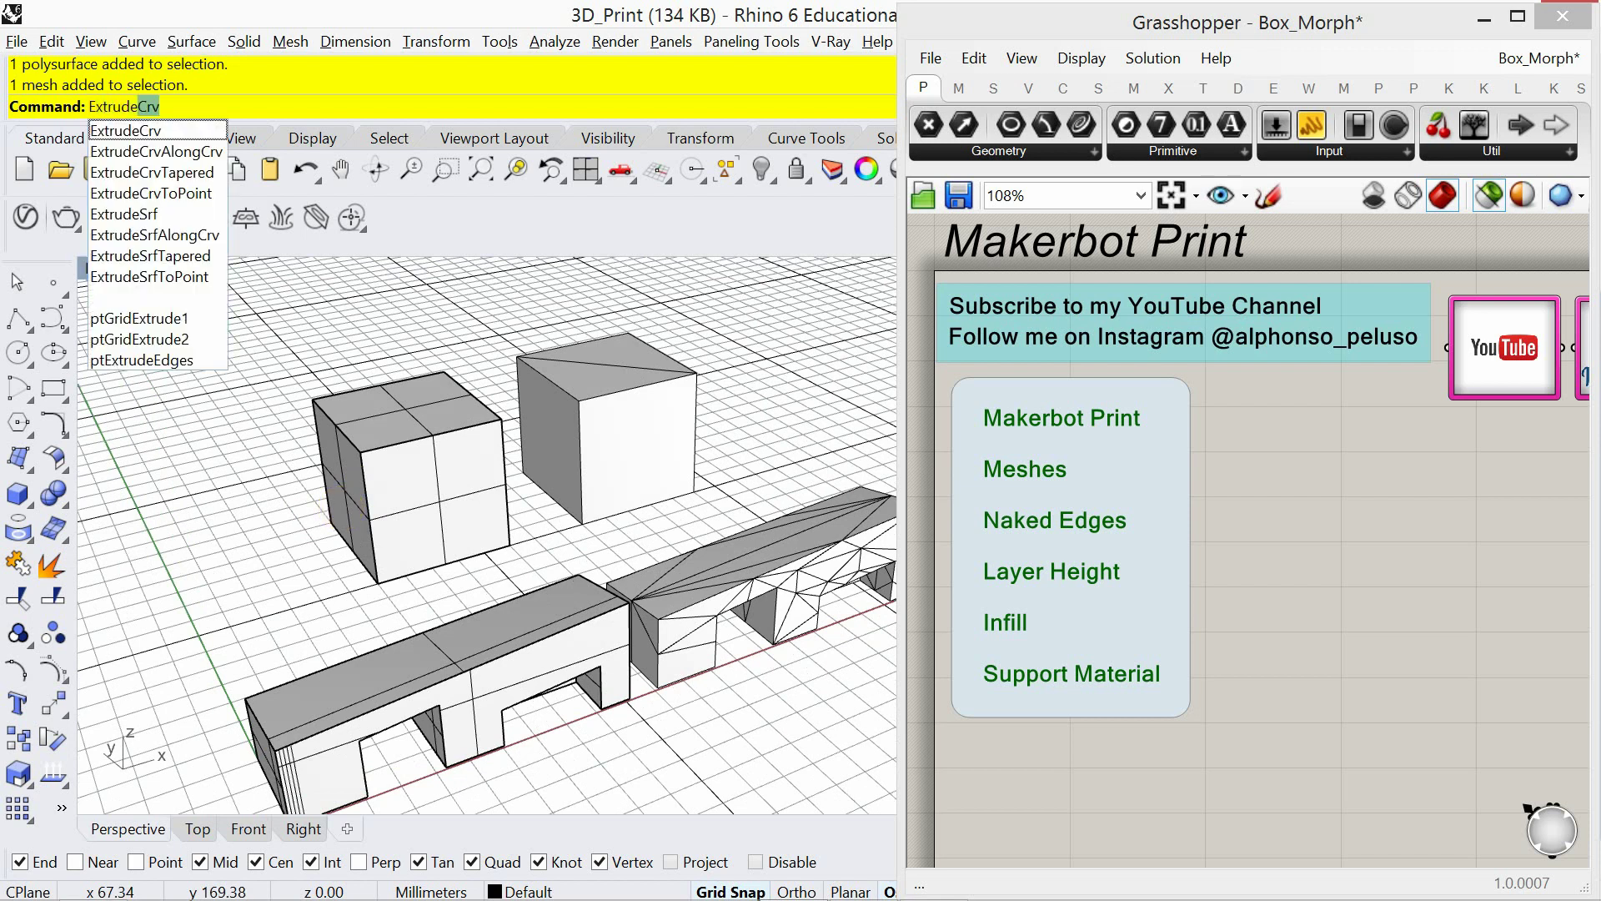
text(S)
key(Return)
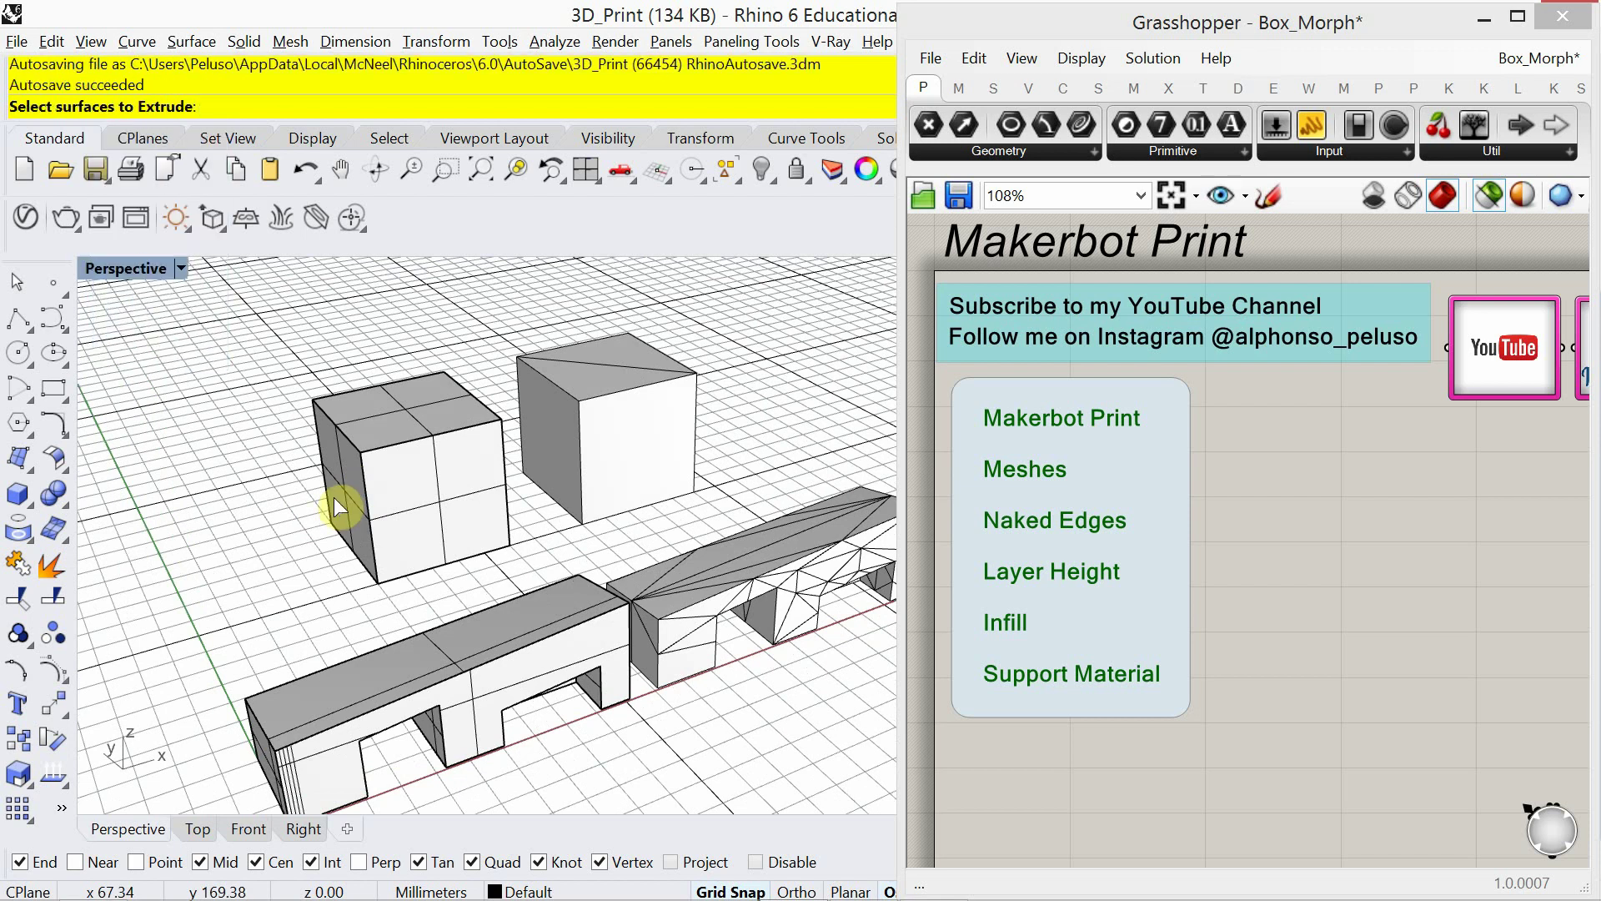
click(334, 497)
key(Return)
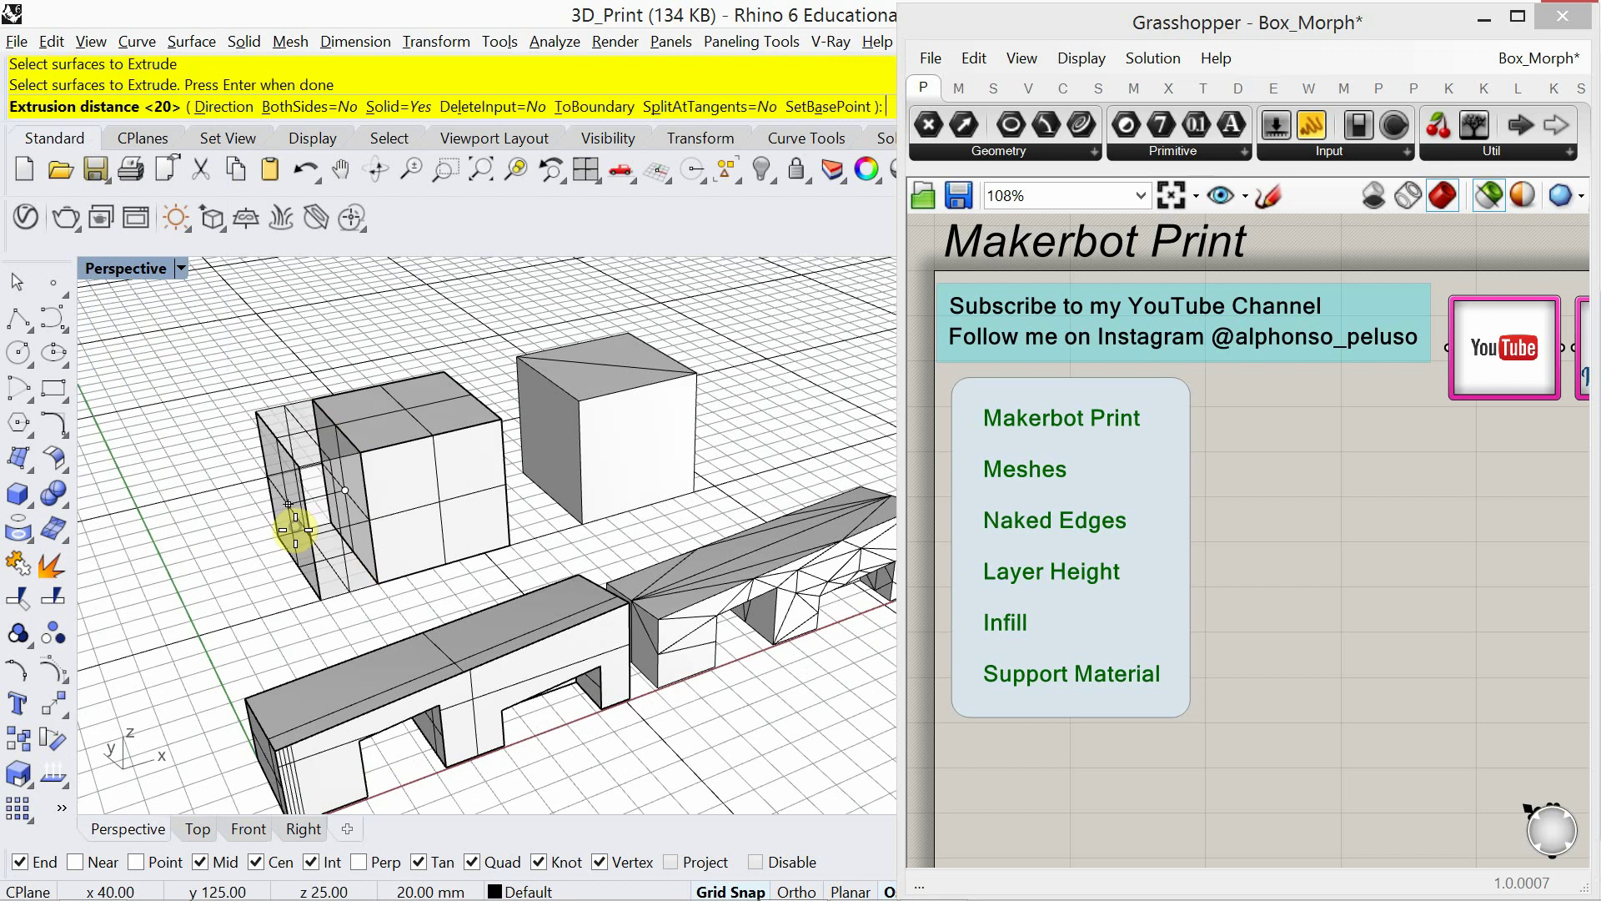
click(286, 537)
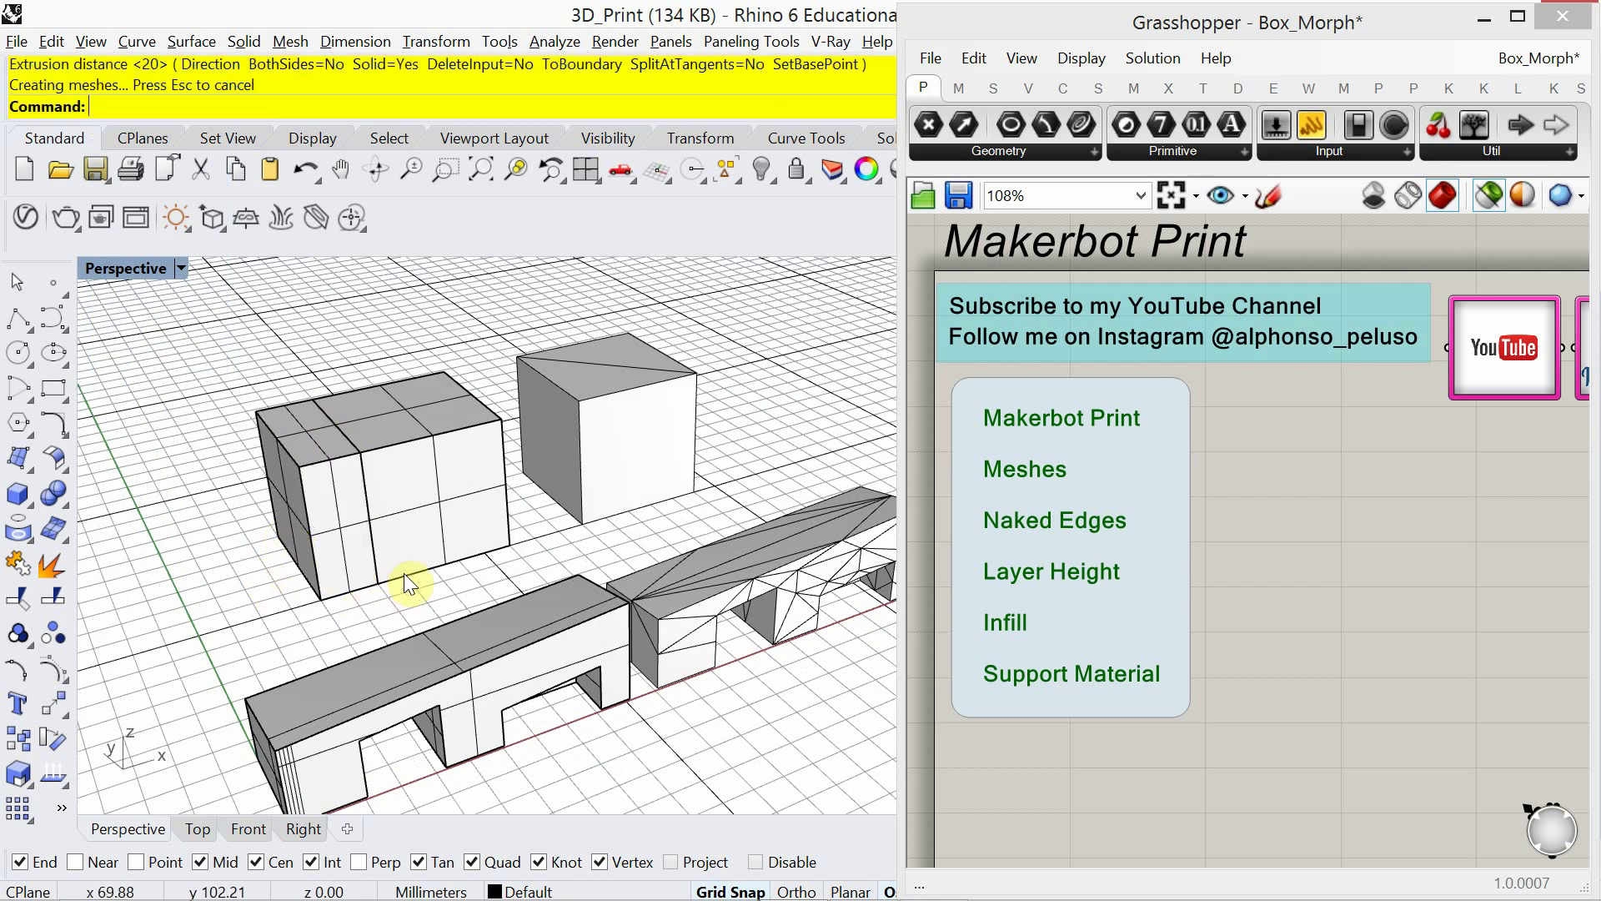
Step: Turn on the slab's control points with SolidPtOn and raise its lower points 30 mm to form an overhang
click(300, 545)
text(SolidPtOn)
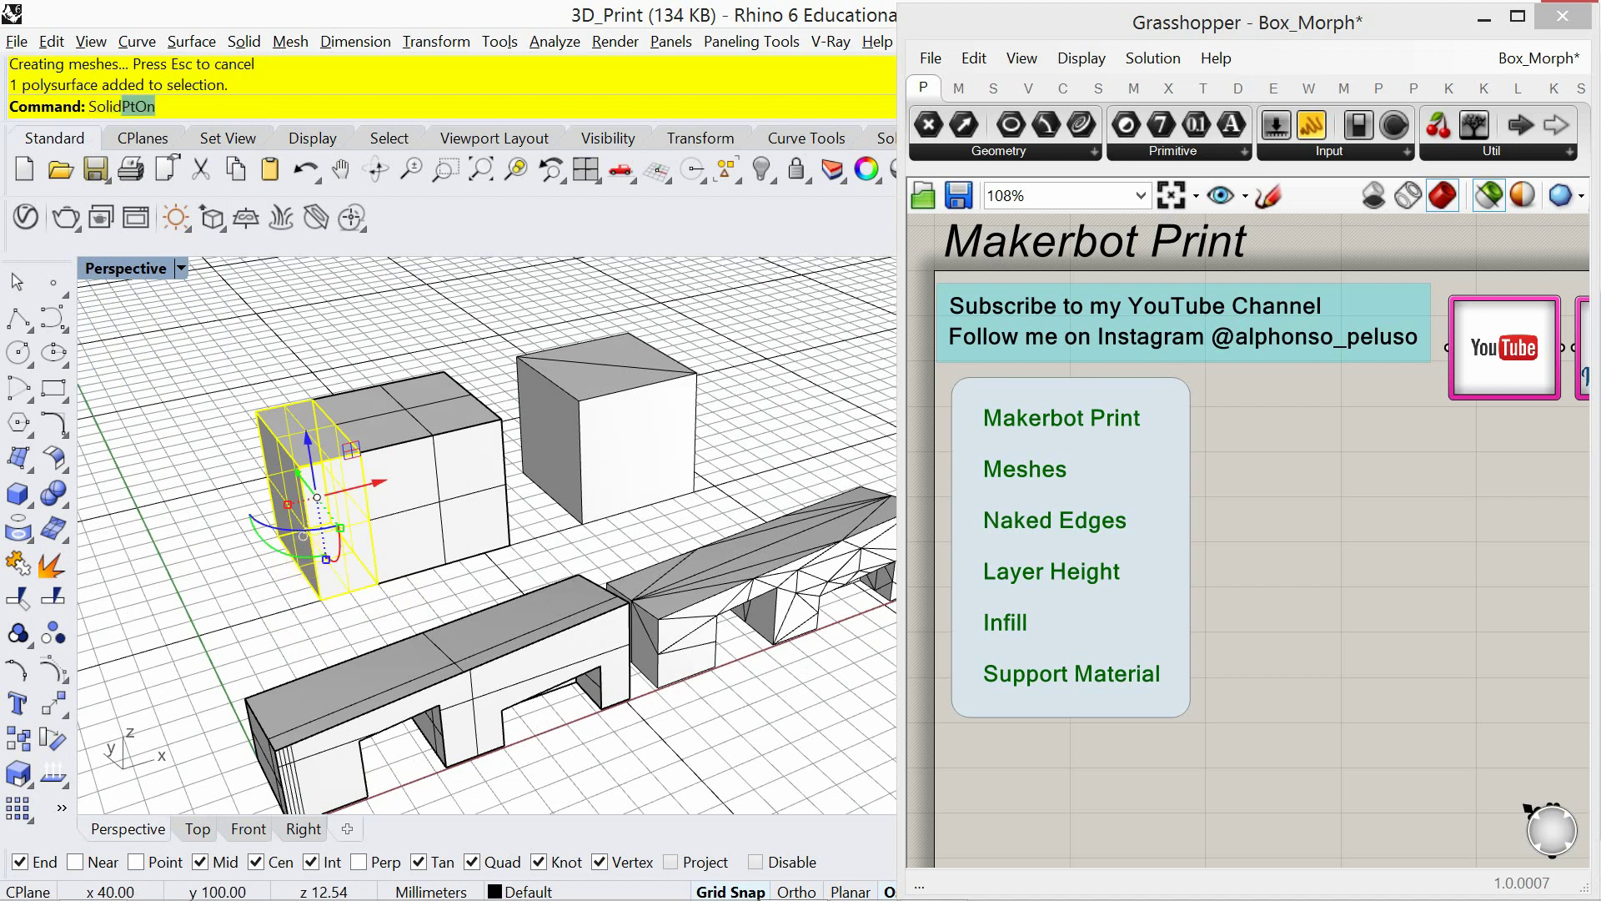
key(Return)
drag(200, 644, 445, 502)
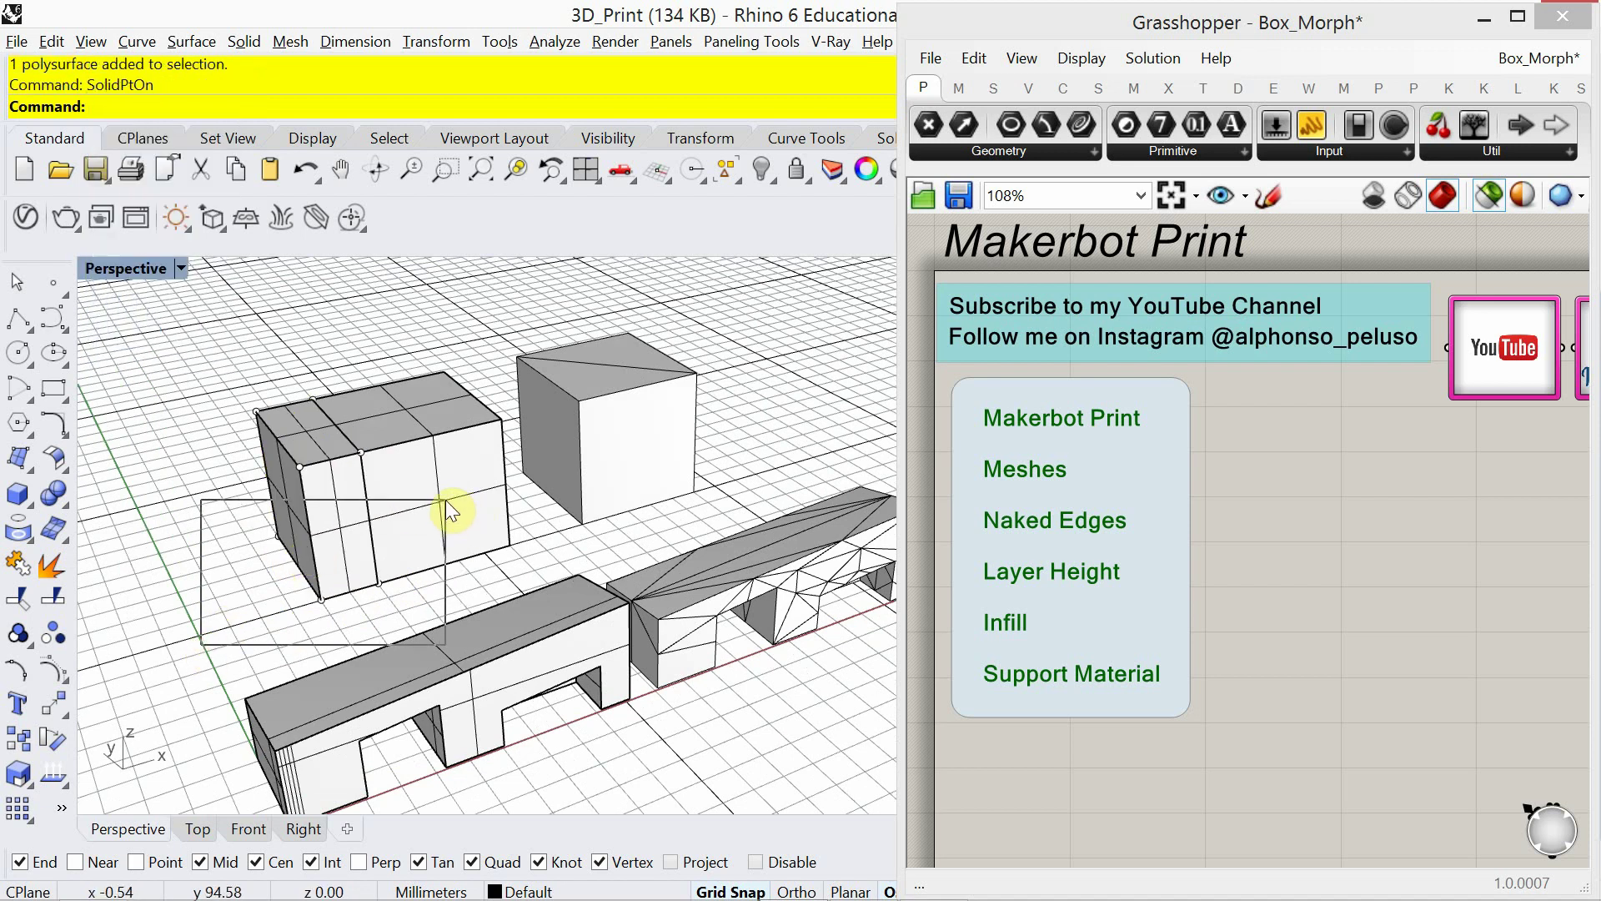
drag(325, 517, 324, 414)
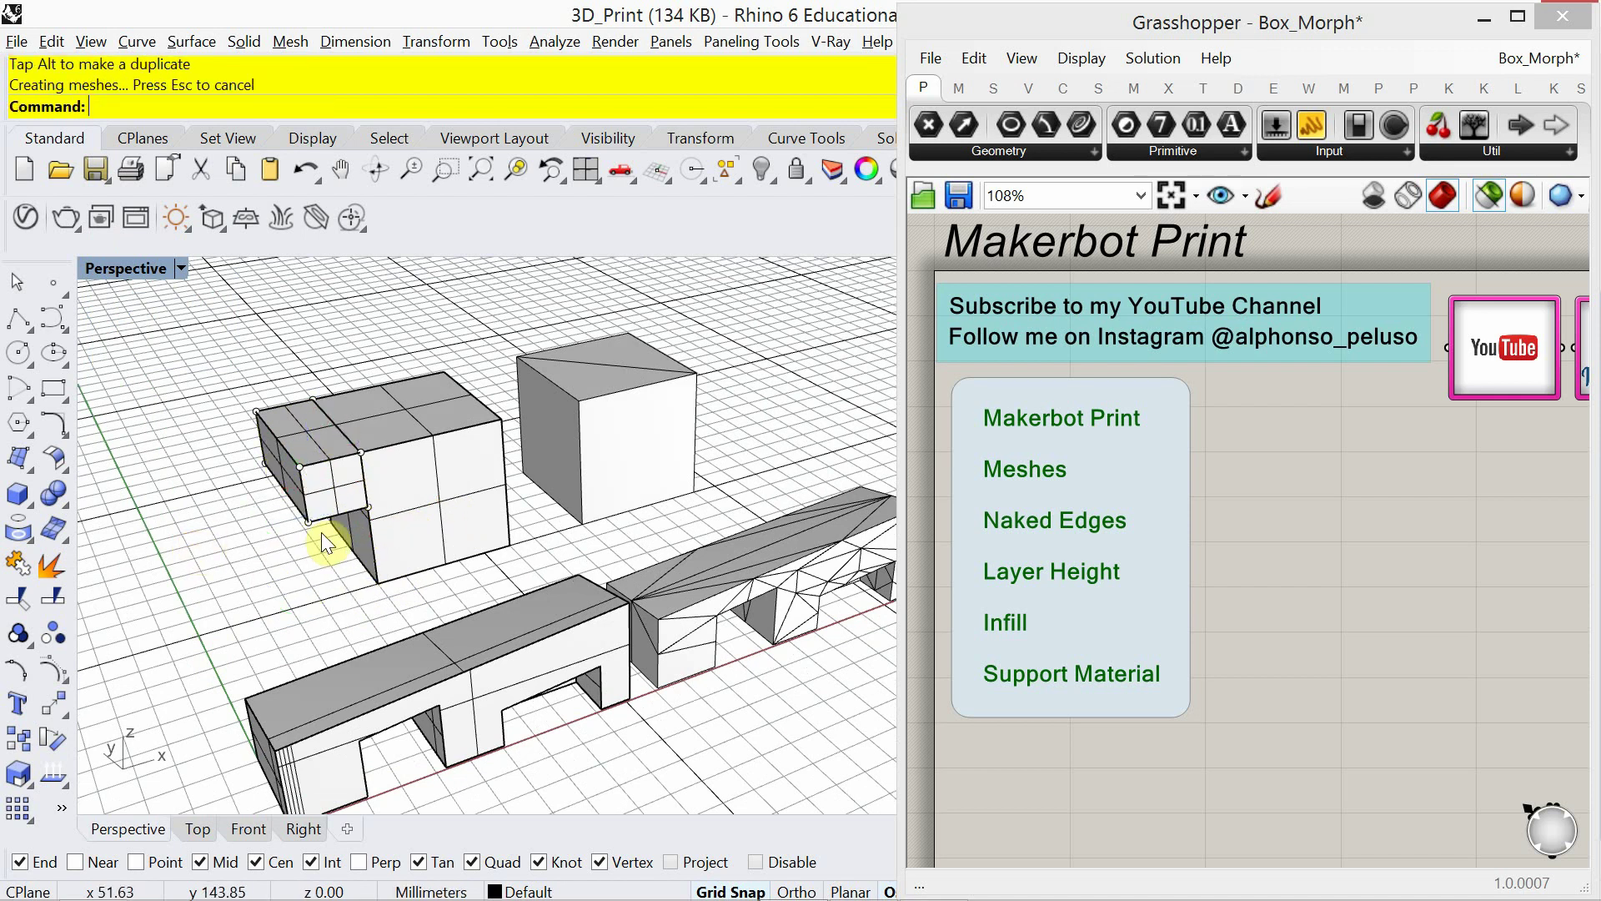
Step: Inspect the new overhang and the right bridge mesh, then return to MakerBot Print
mouse_move(322, 532)
right_down()
mouse_move(298, 548)
mouse_move(317, 534)
right_up()
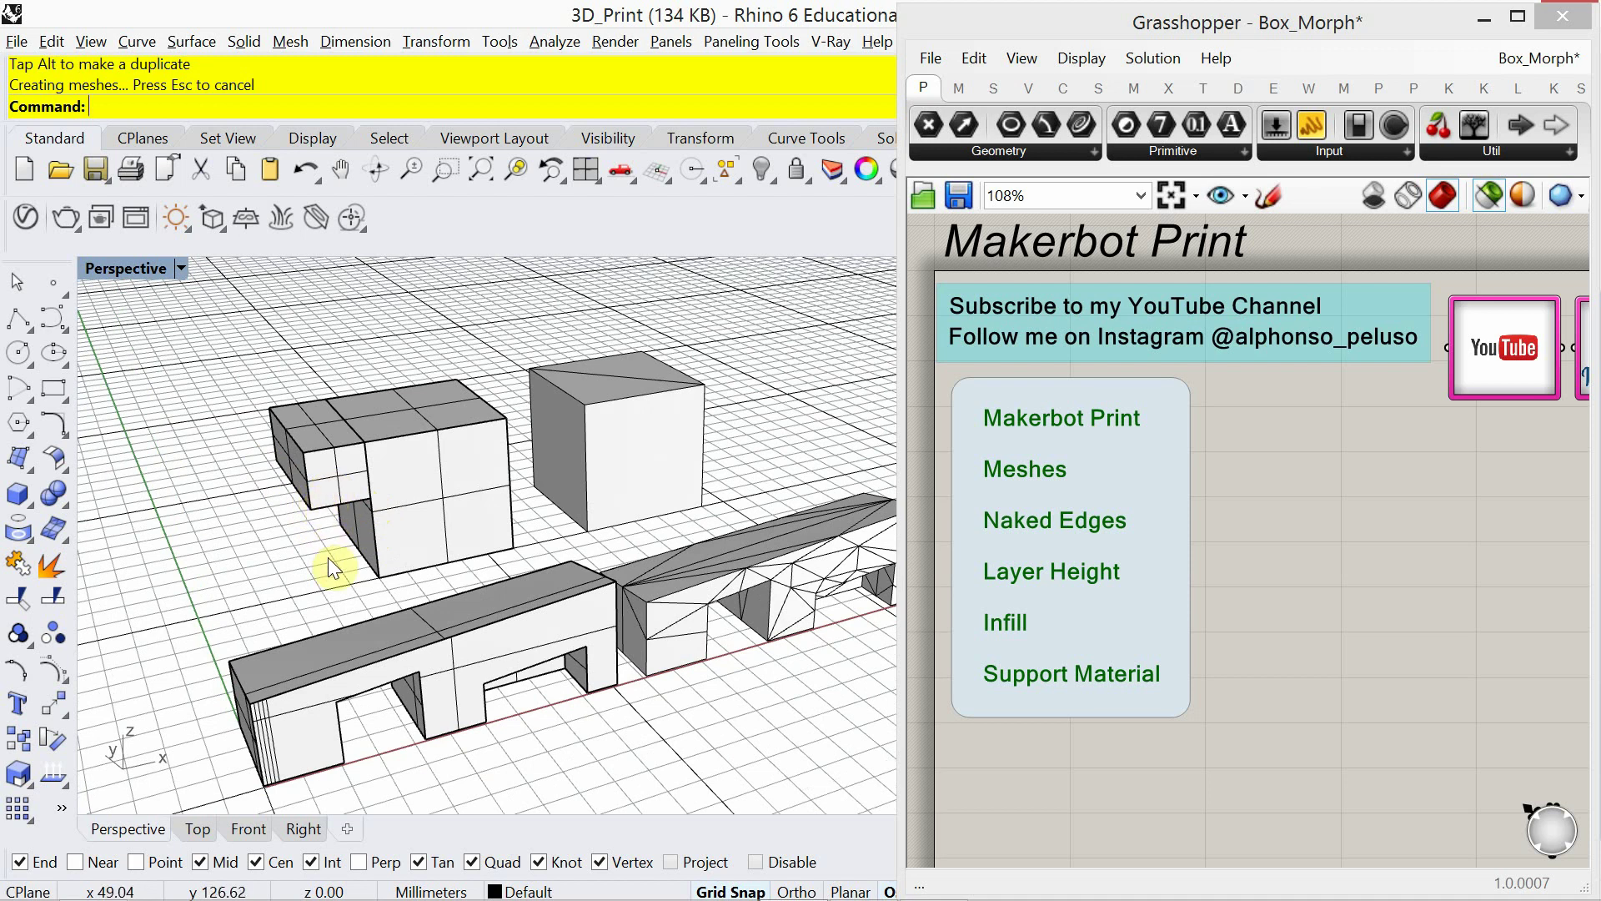
right_drag(351, 546, 297, 511)
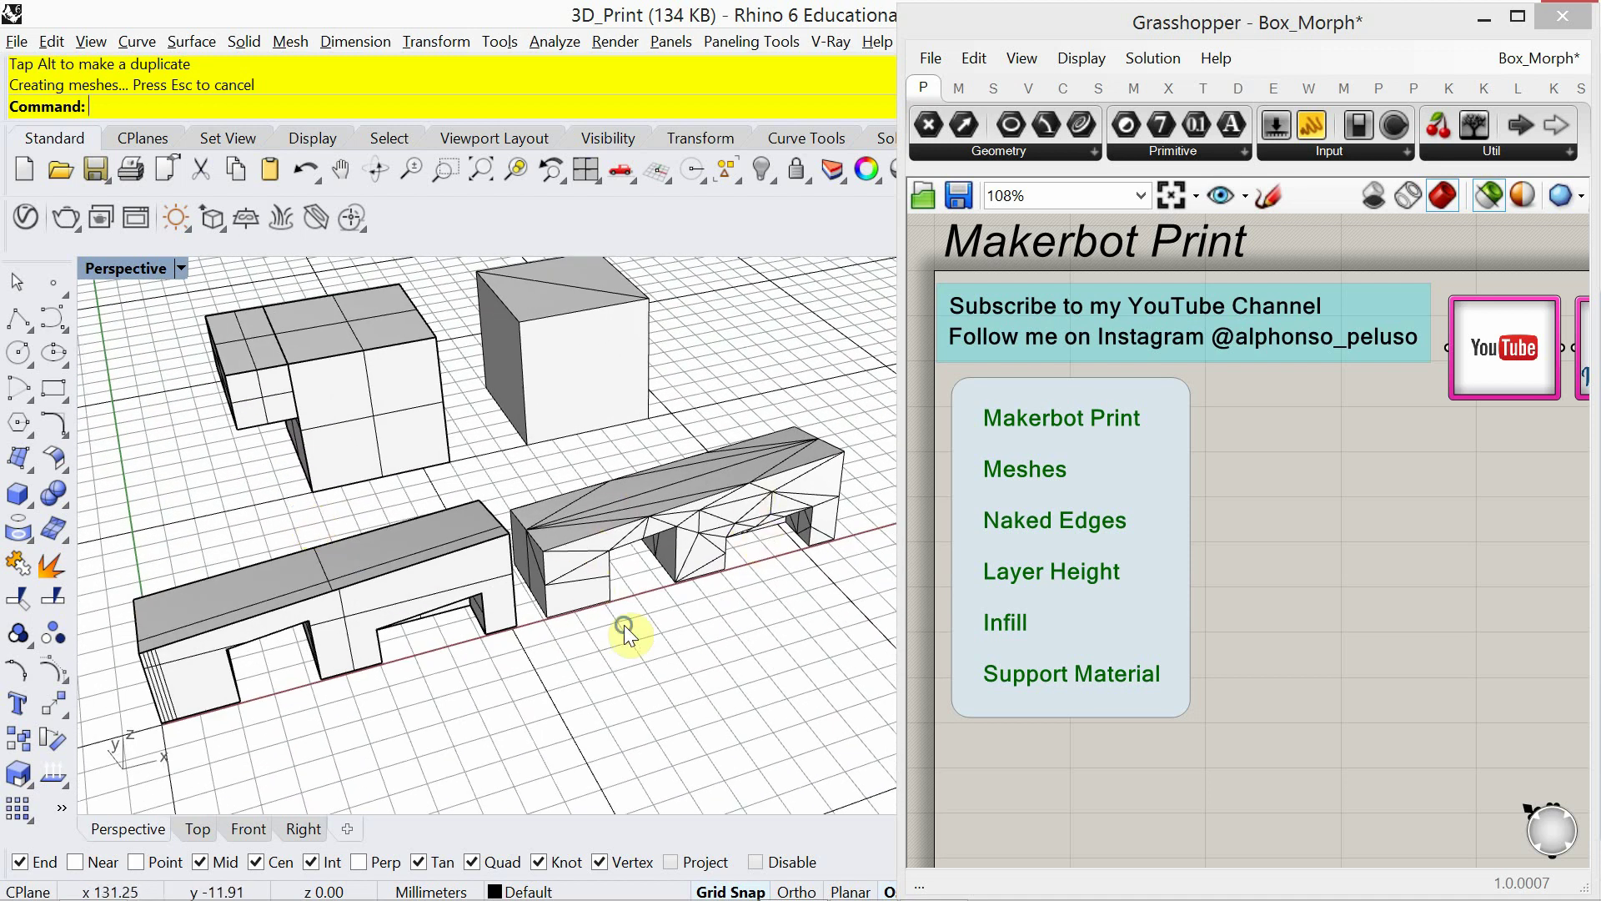
right_drag(624, 624, 609, 602)
click(697, 512)
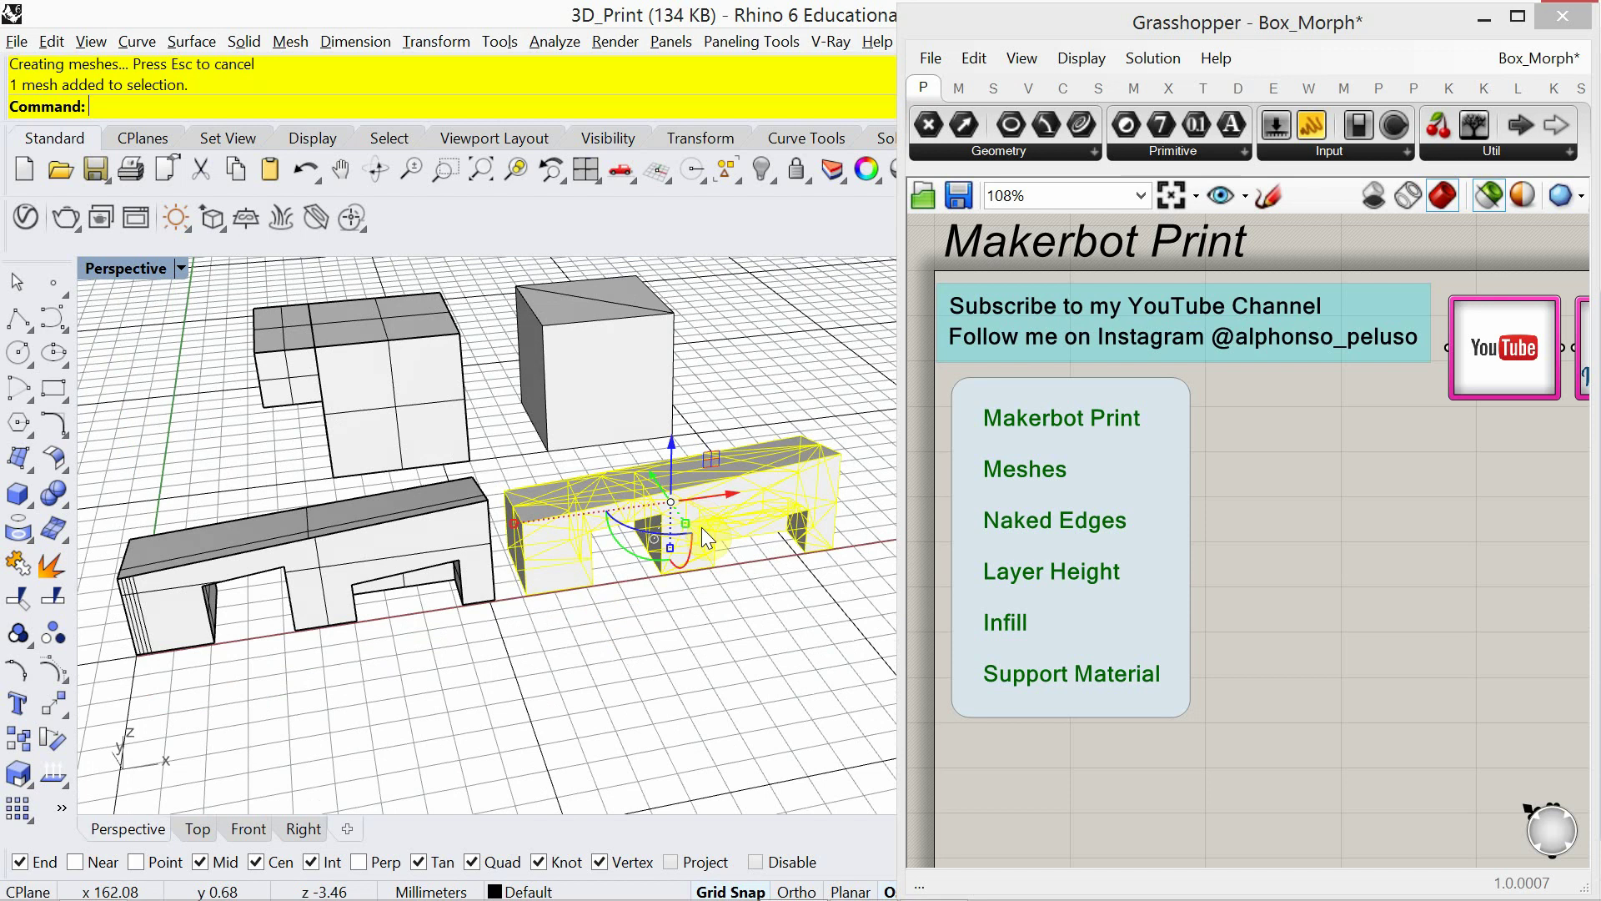
click(742, 659)
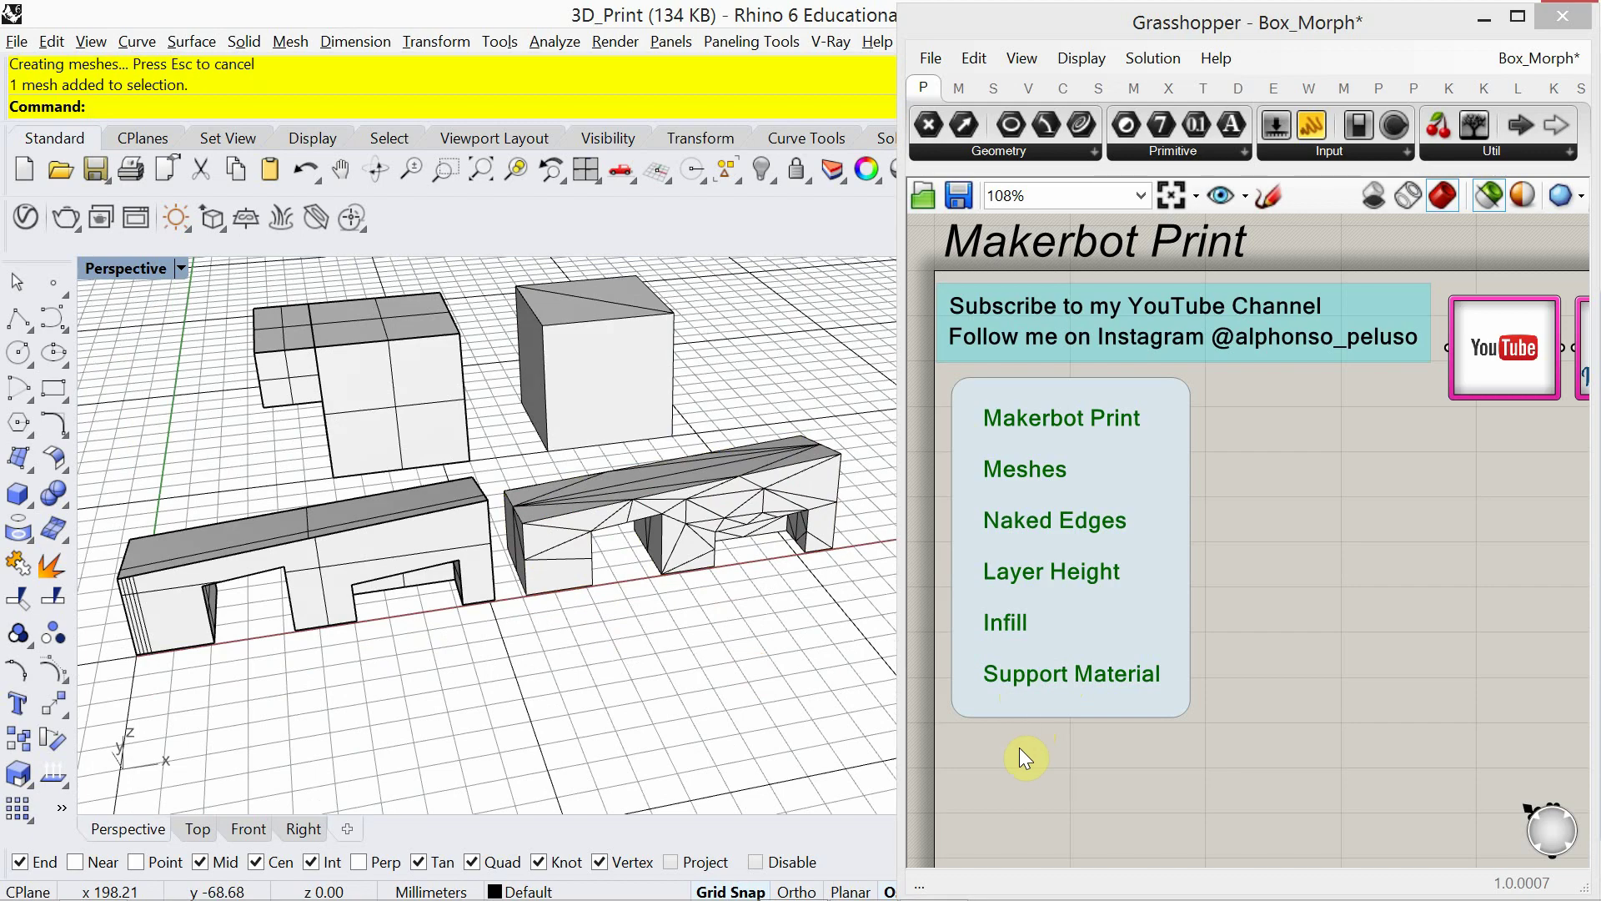
key(alt+Tab)
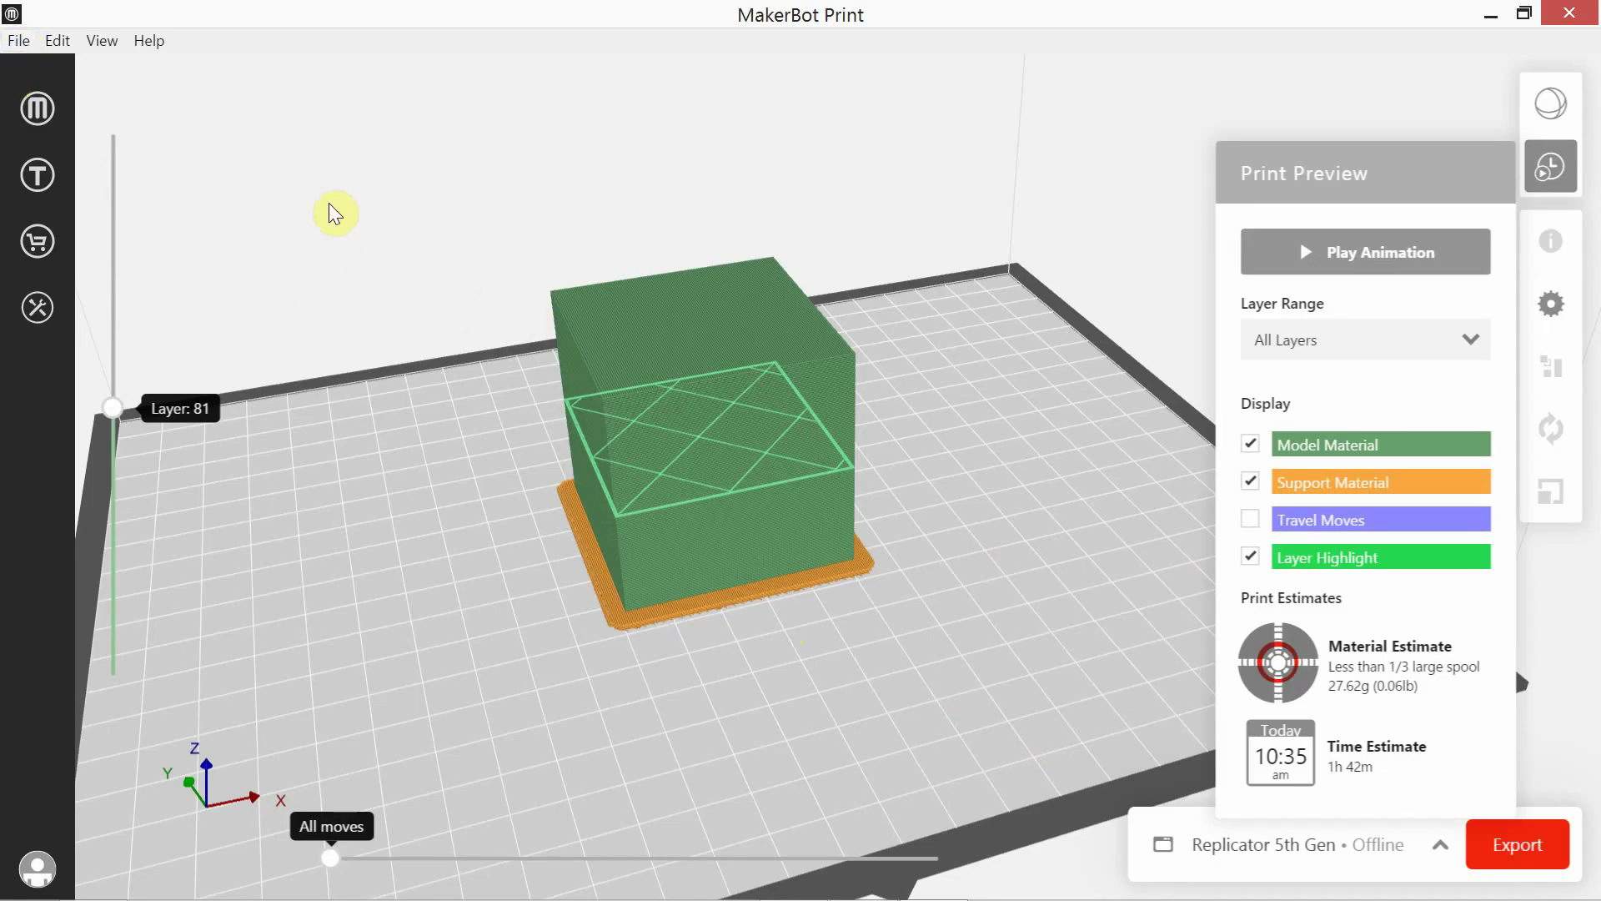
Step: Start a new MakerBot Print project, discarding the current one
click(19, 40)
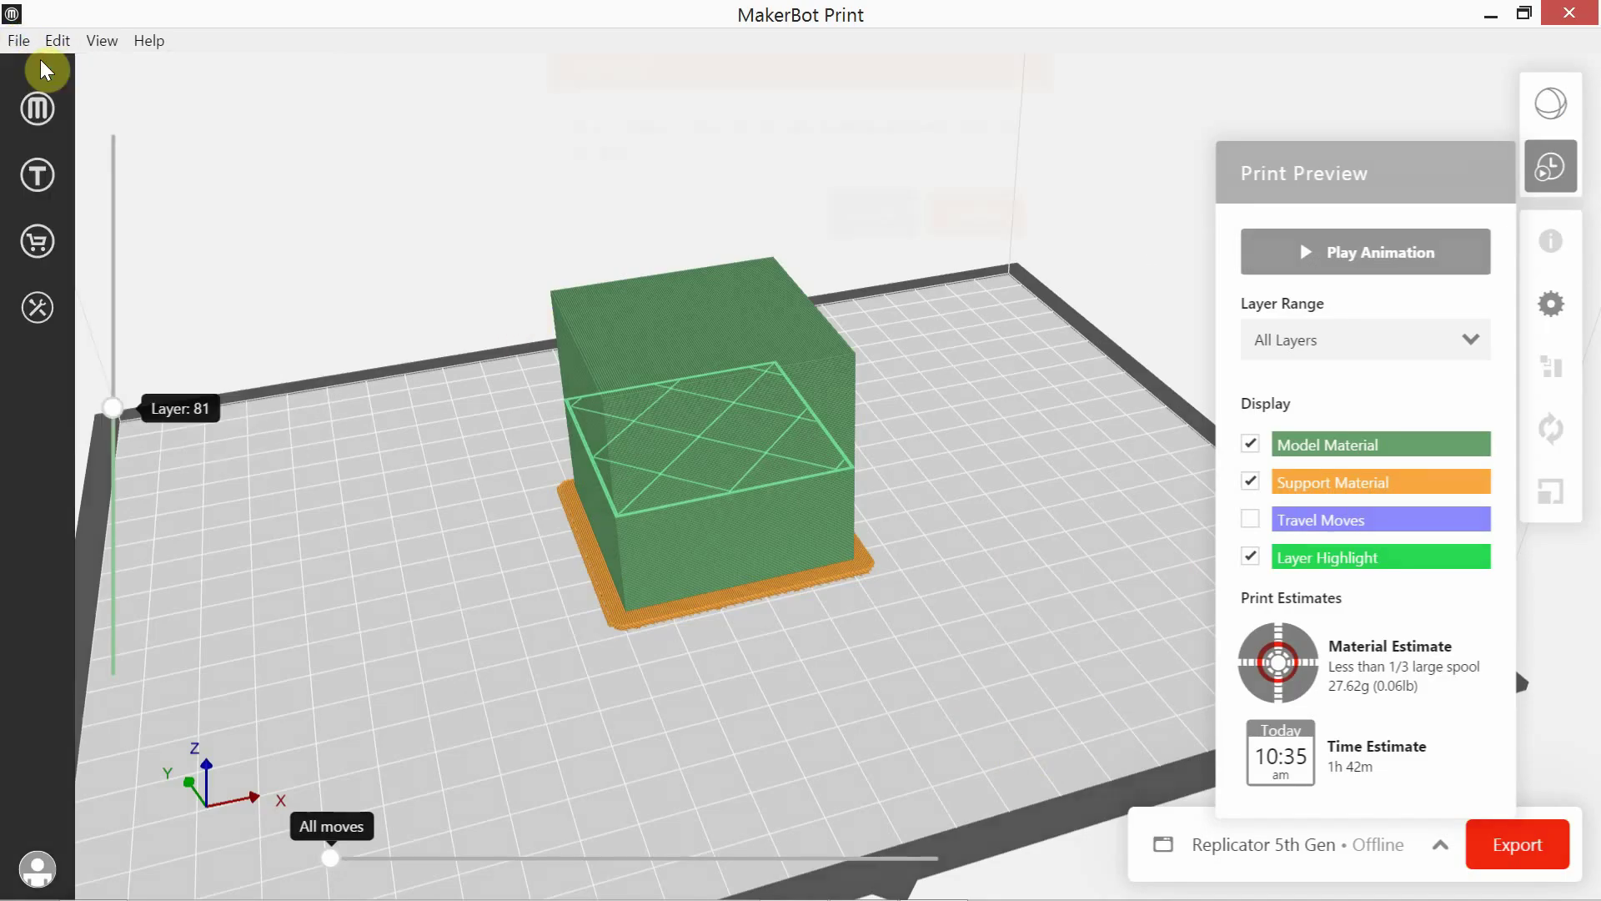
click(47, 67)
click(974, 255)
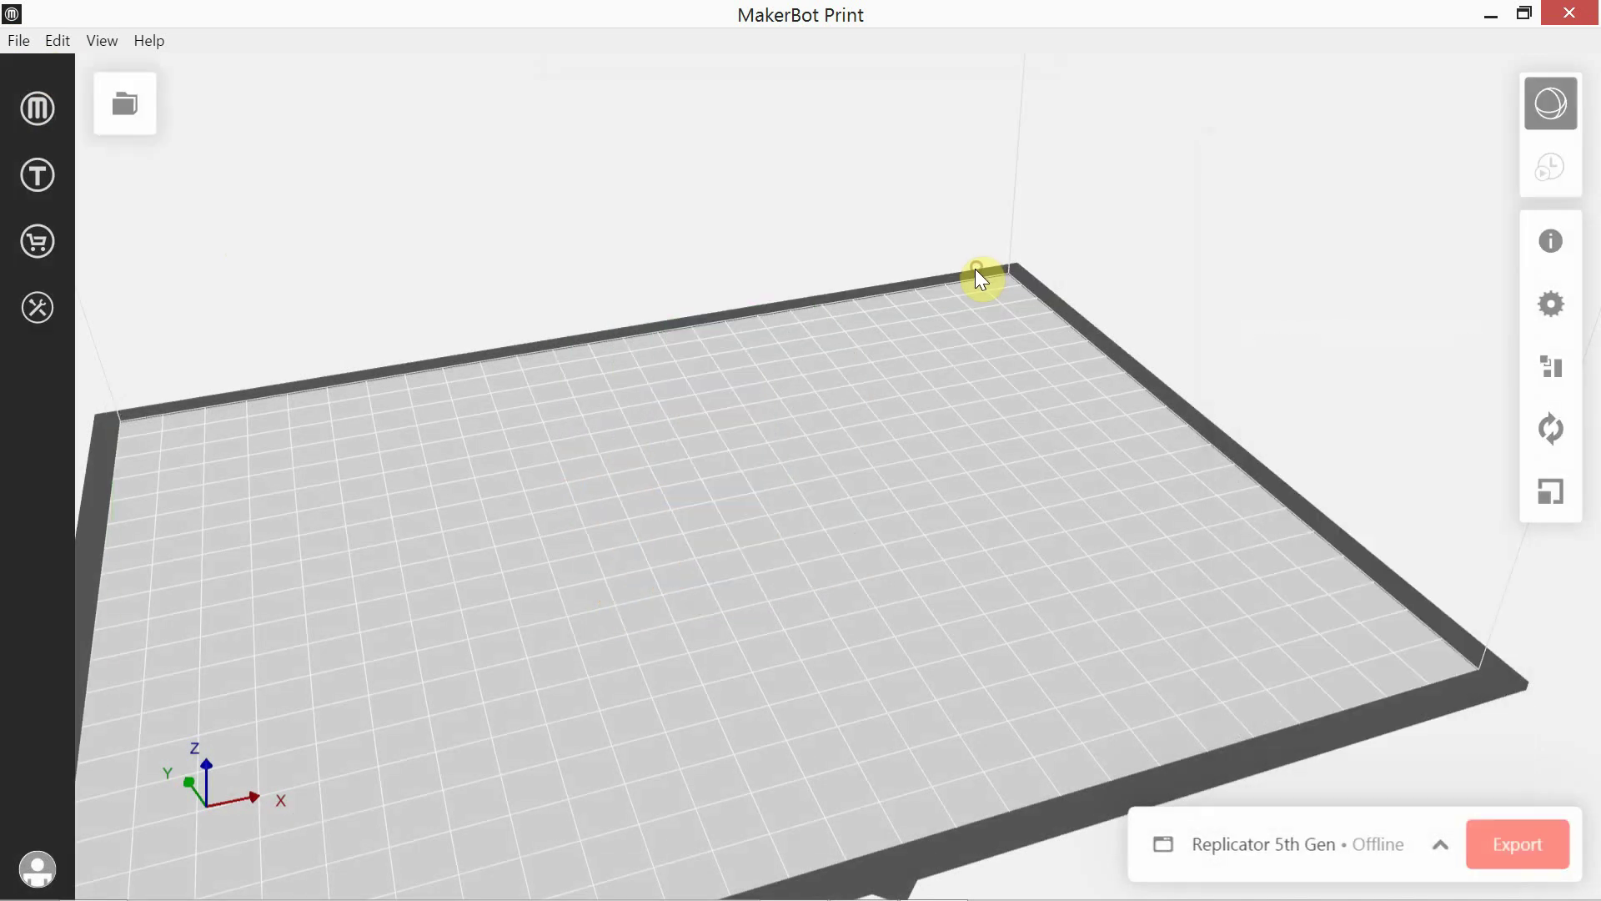
Step: Insert the Support model from the Makerbot folder onto the build plate
scroll(904, 347, down, 1)
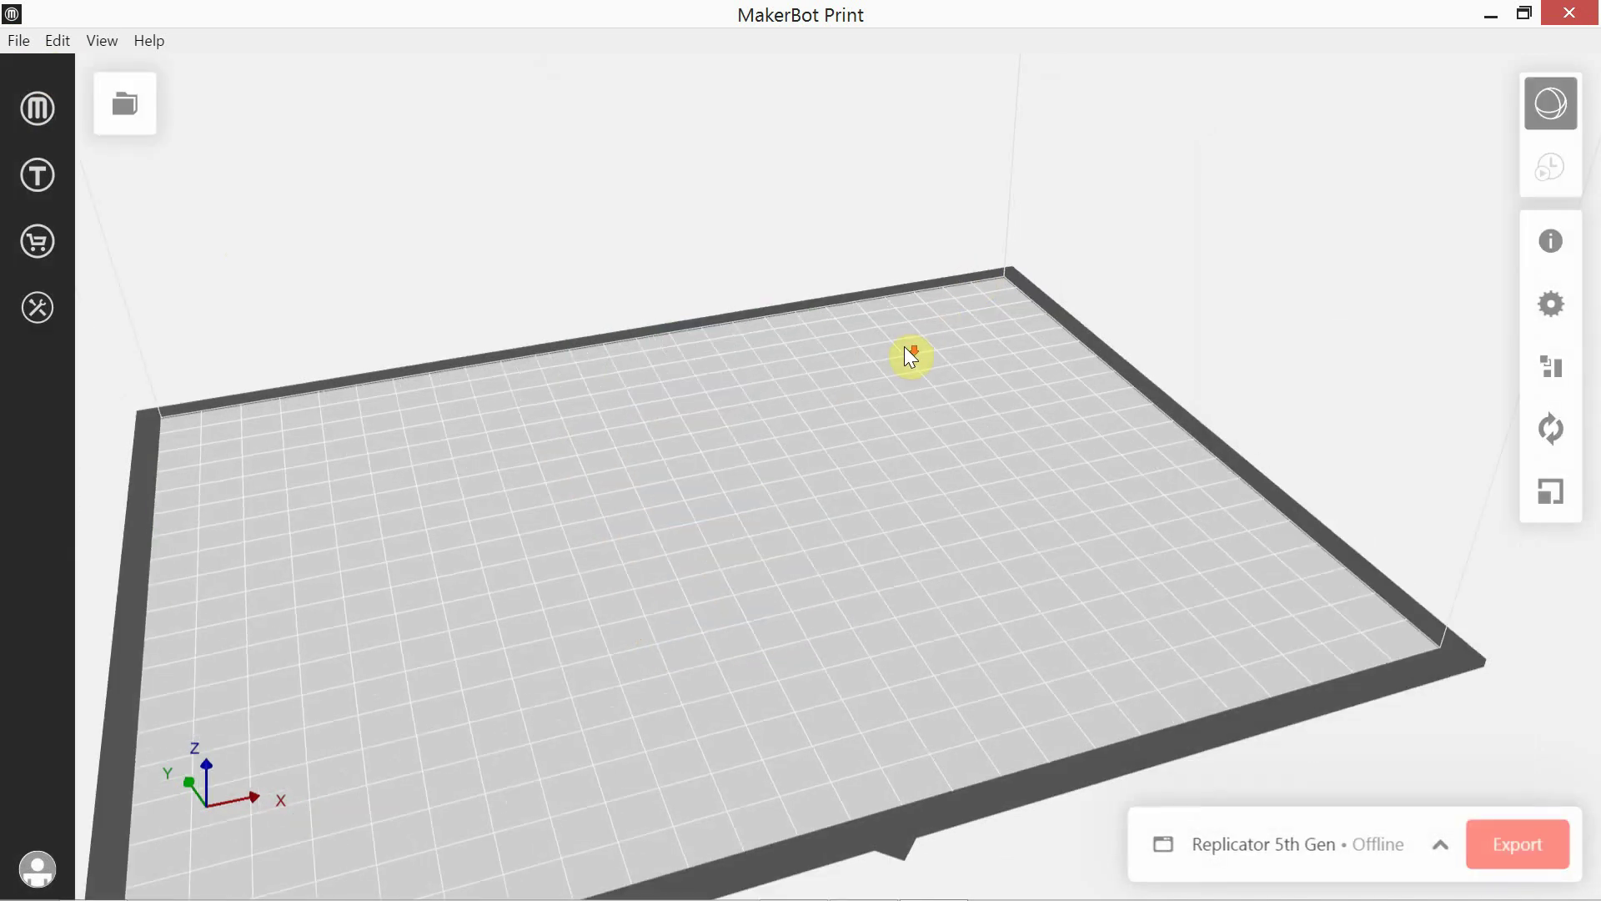
click(17, 40)
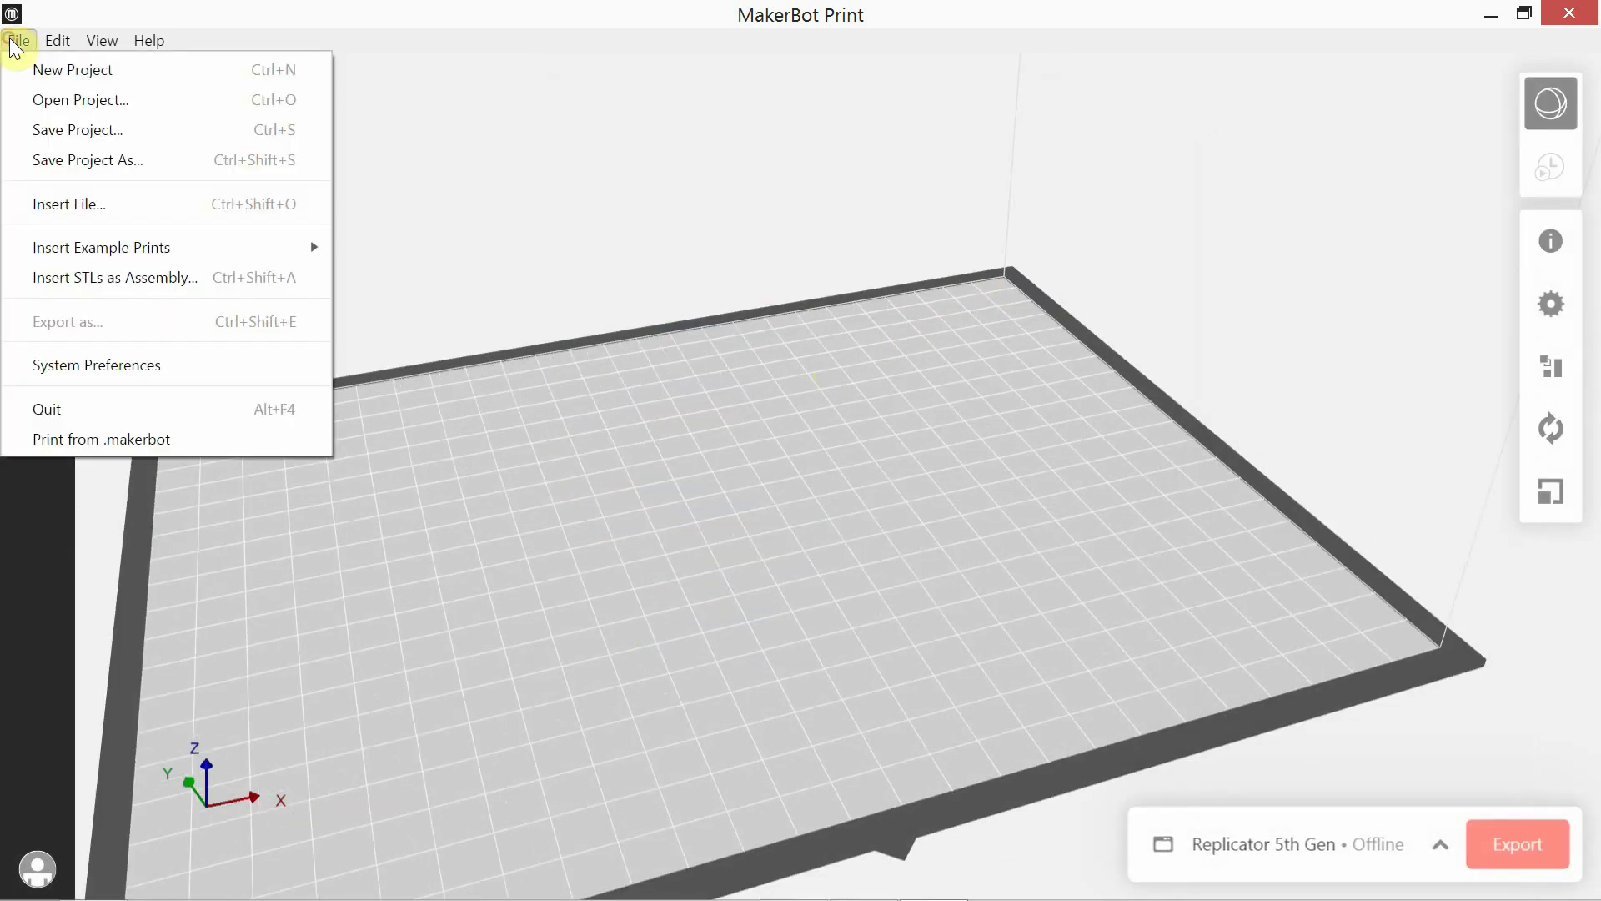
click(96, 203)
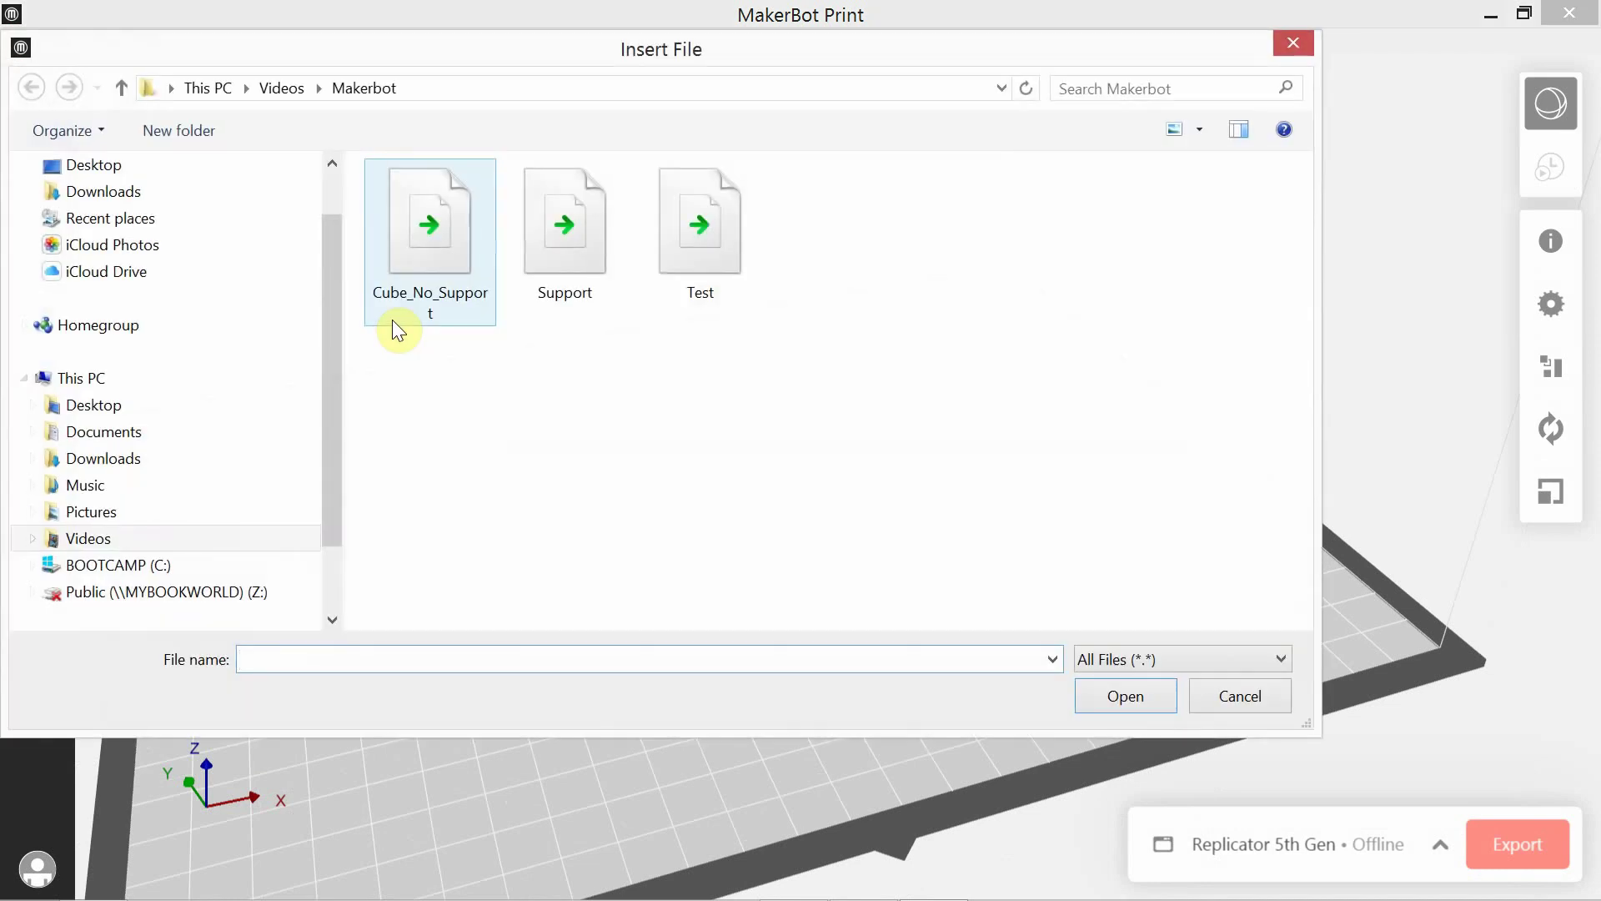
double_click(554, 273)
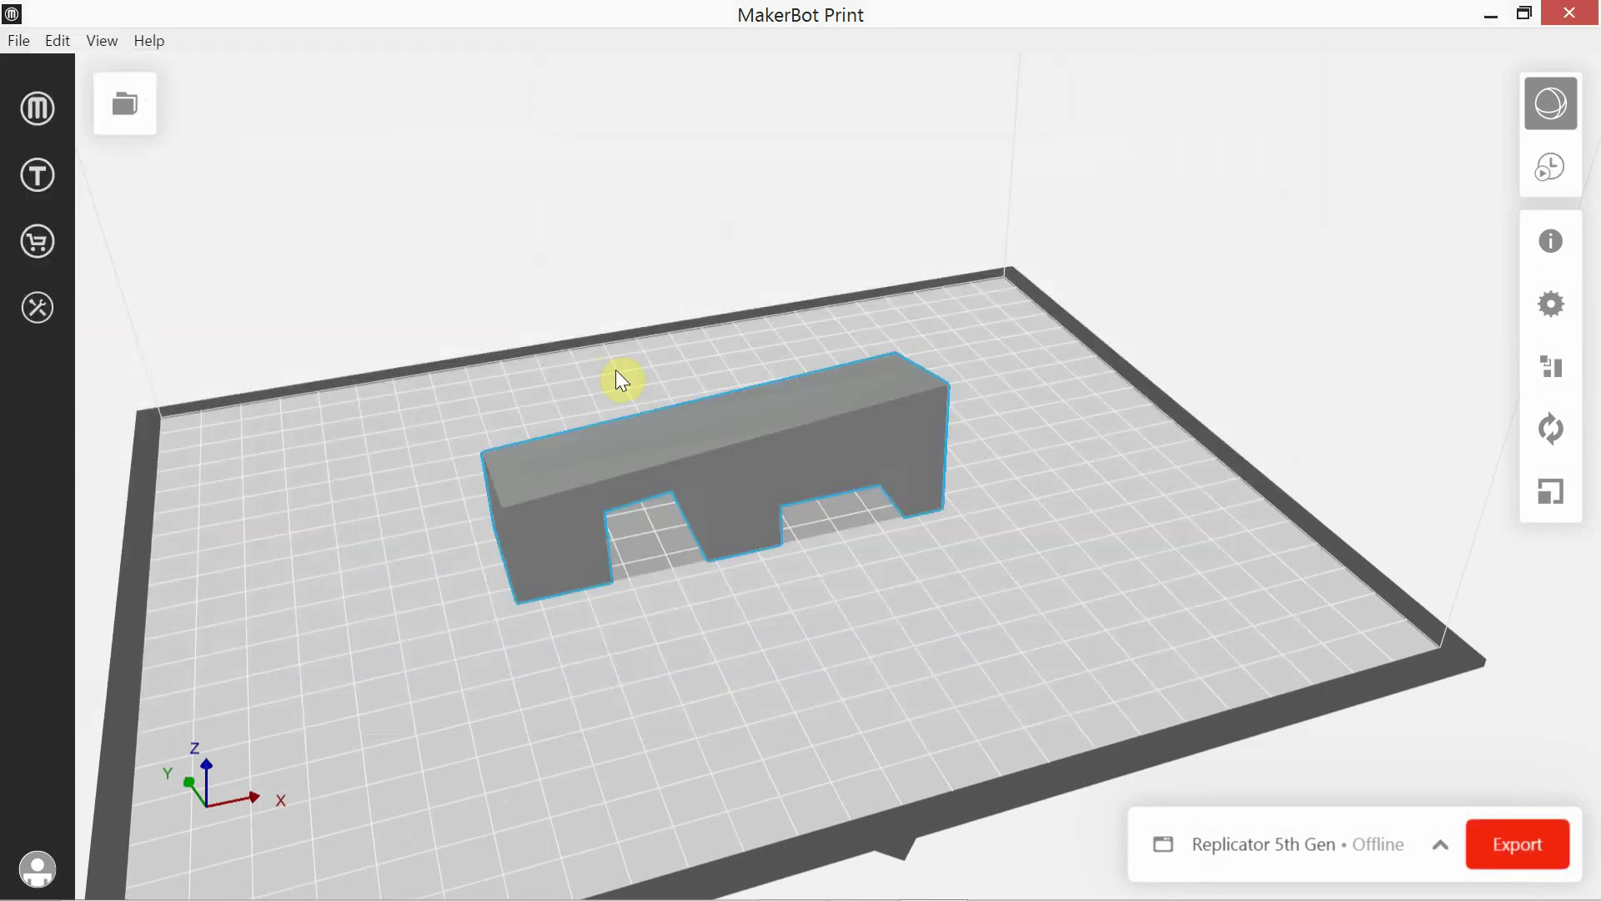
mouse_move(698, 505)
right_down()
mouse_move(658, 529)
mouse_move(679, 486)
right_up()
scroll(679, 487, up, 1)
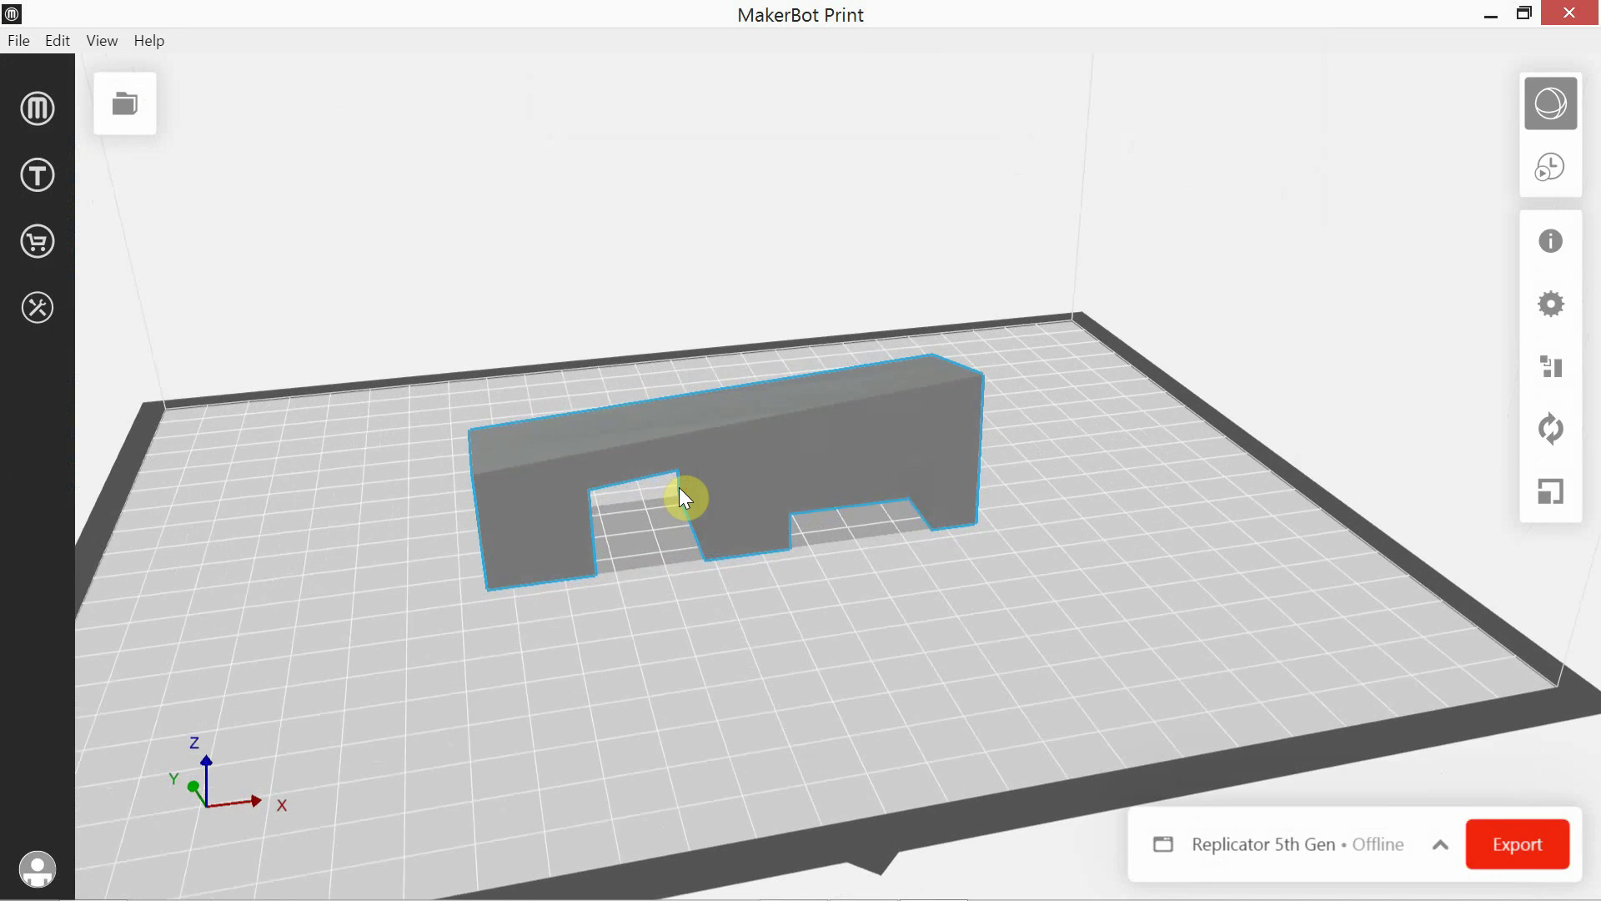
Step: Slice the bridge and orbit the preview to check the orange support, estimated 29.98 g and 1h 56m
click(1549, 179)
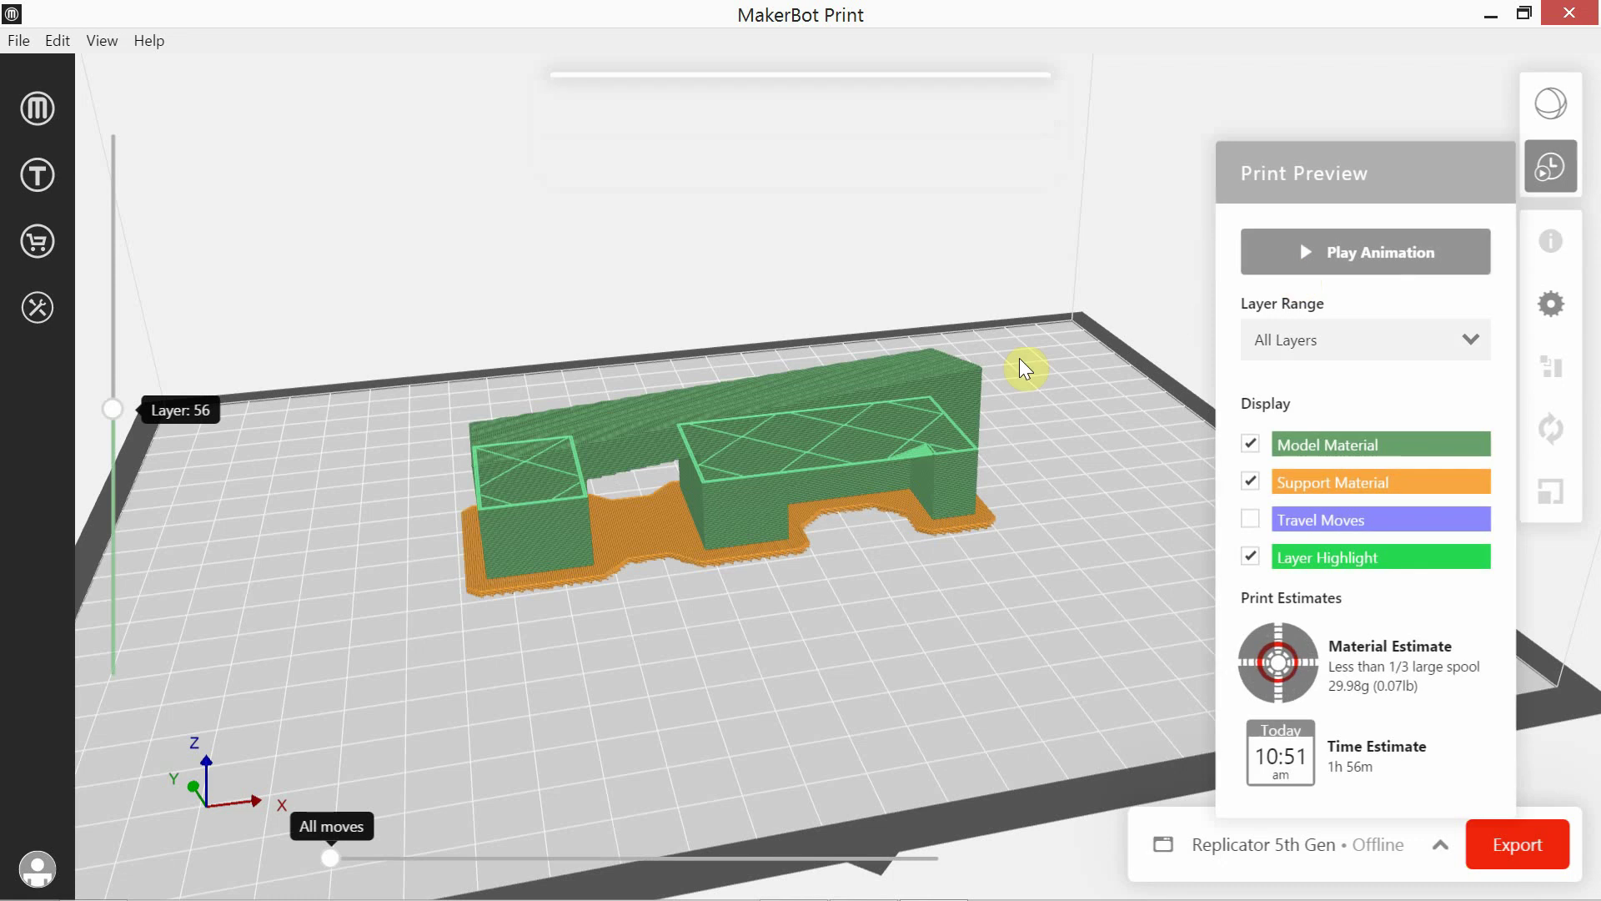
drag(754, 561, 676, 510)
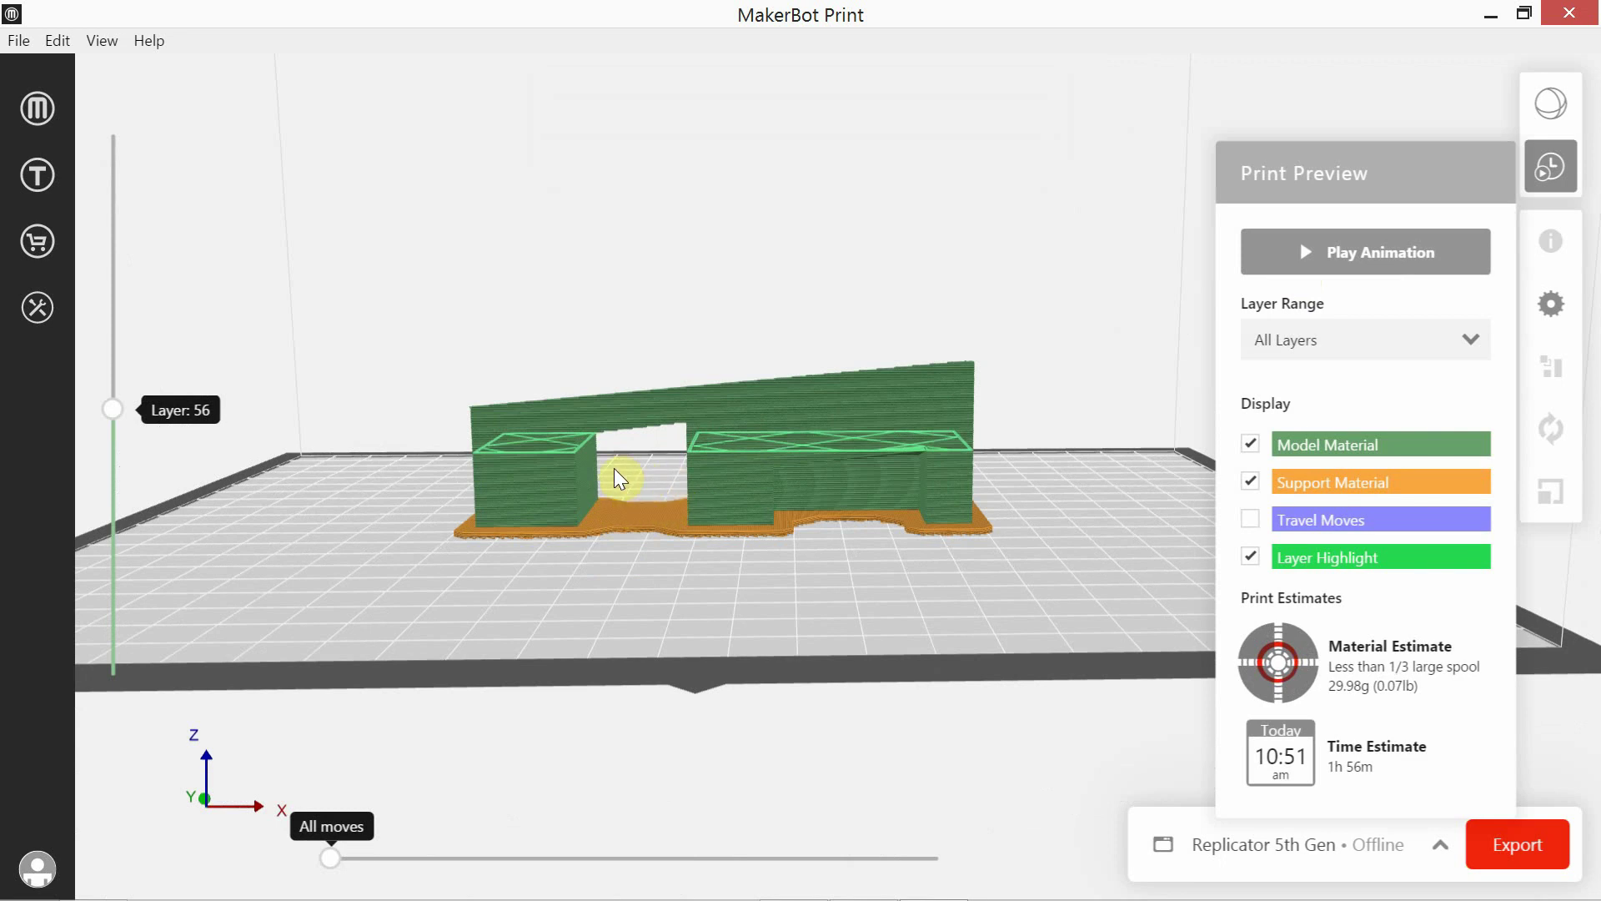
right_drag(653, 476, 718, 503)
right_drag(748, 558, 709, 570)
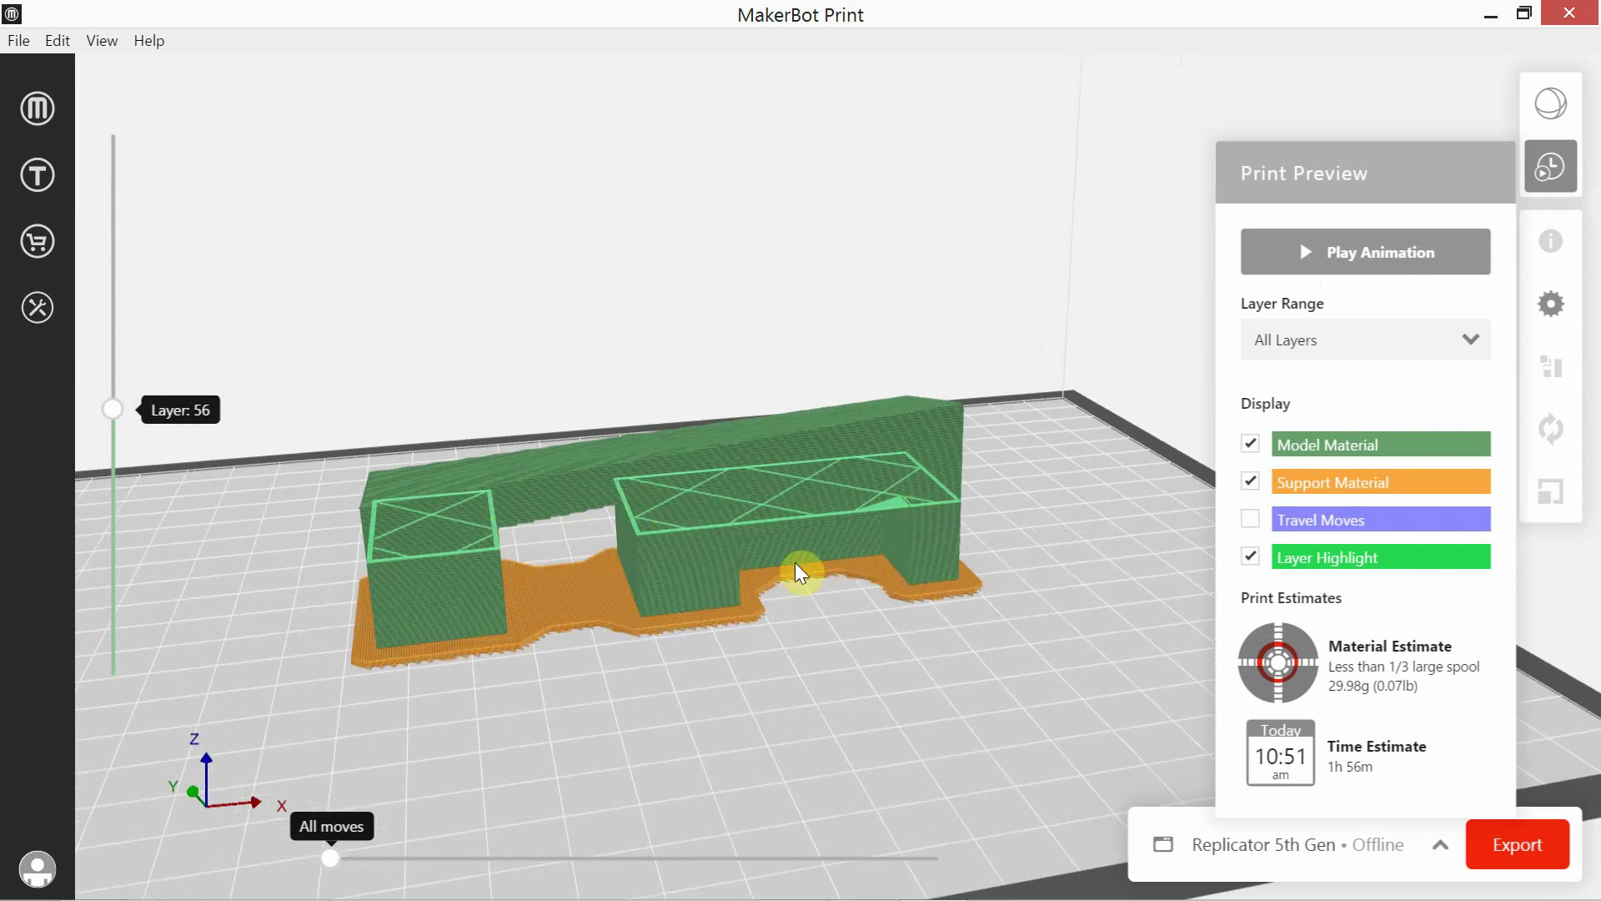
right_drag(725, 669, 744, 674)
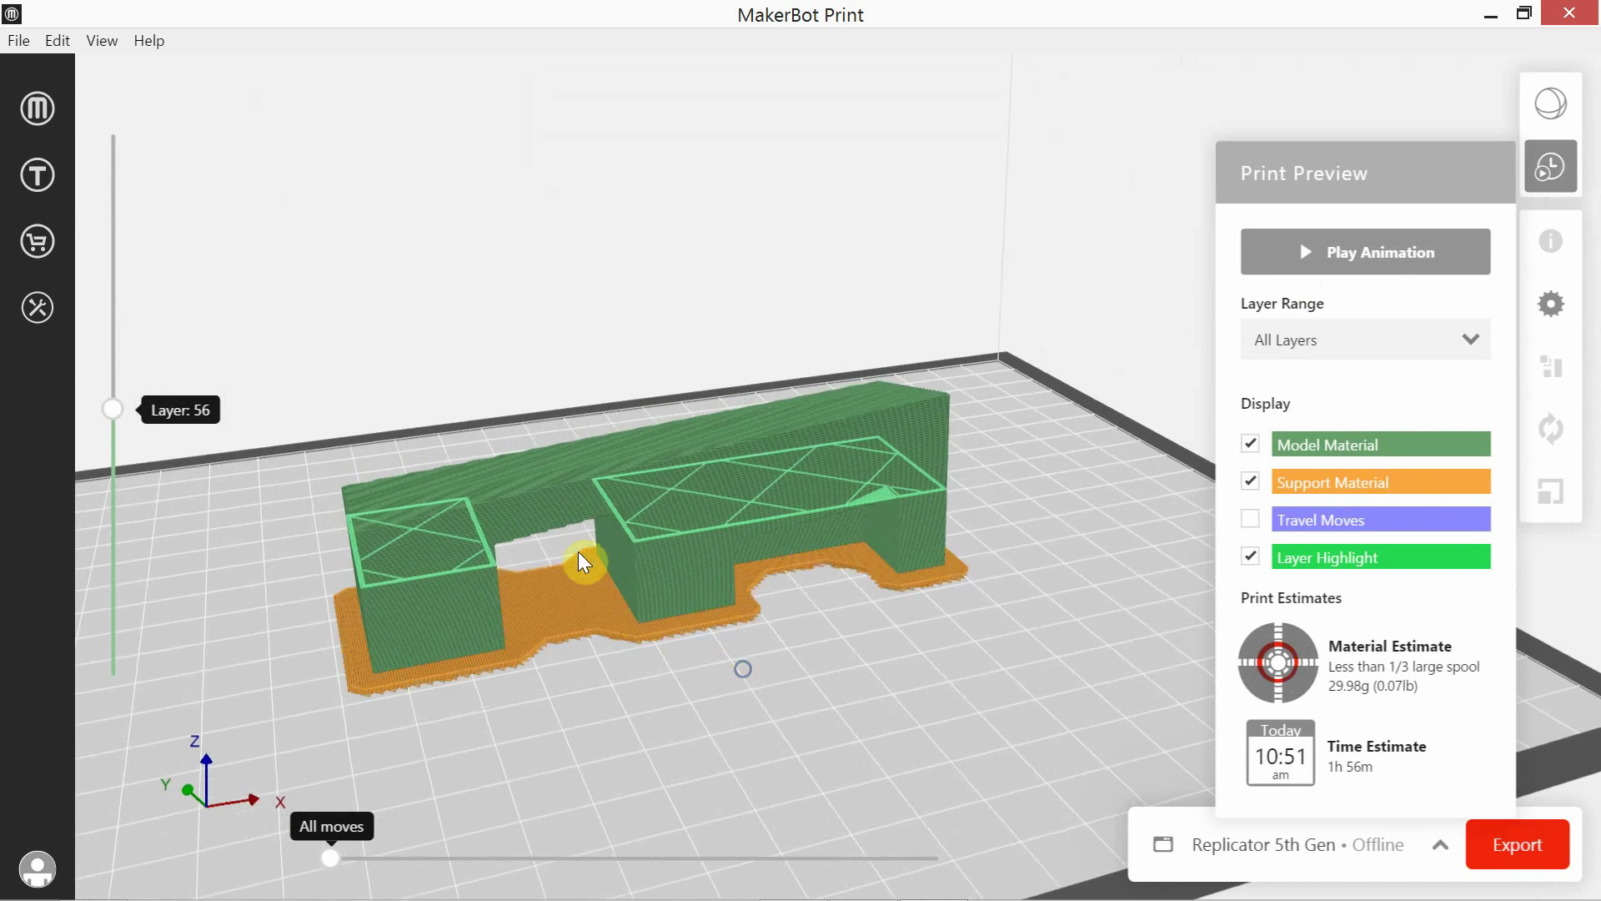
right_click(616, 631)
right_drag(639, 659, 701, 622)
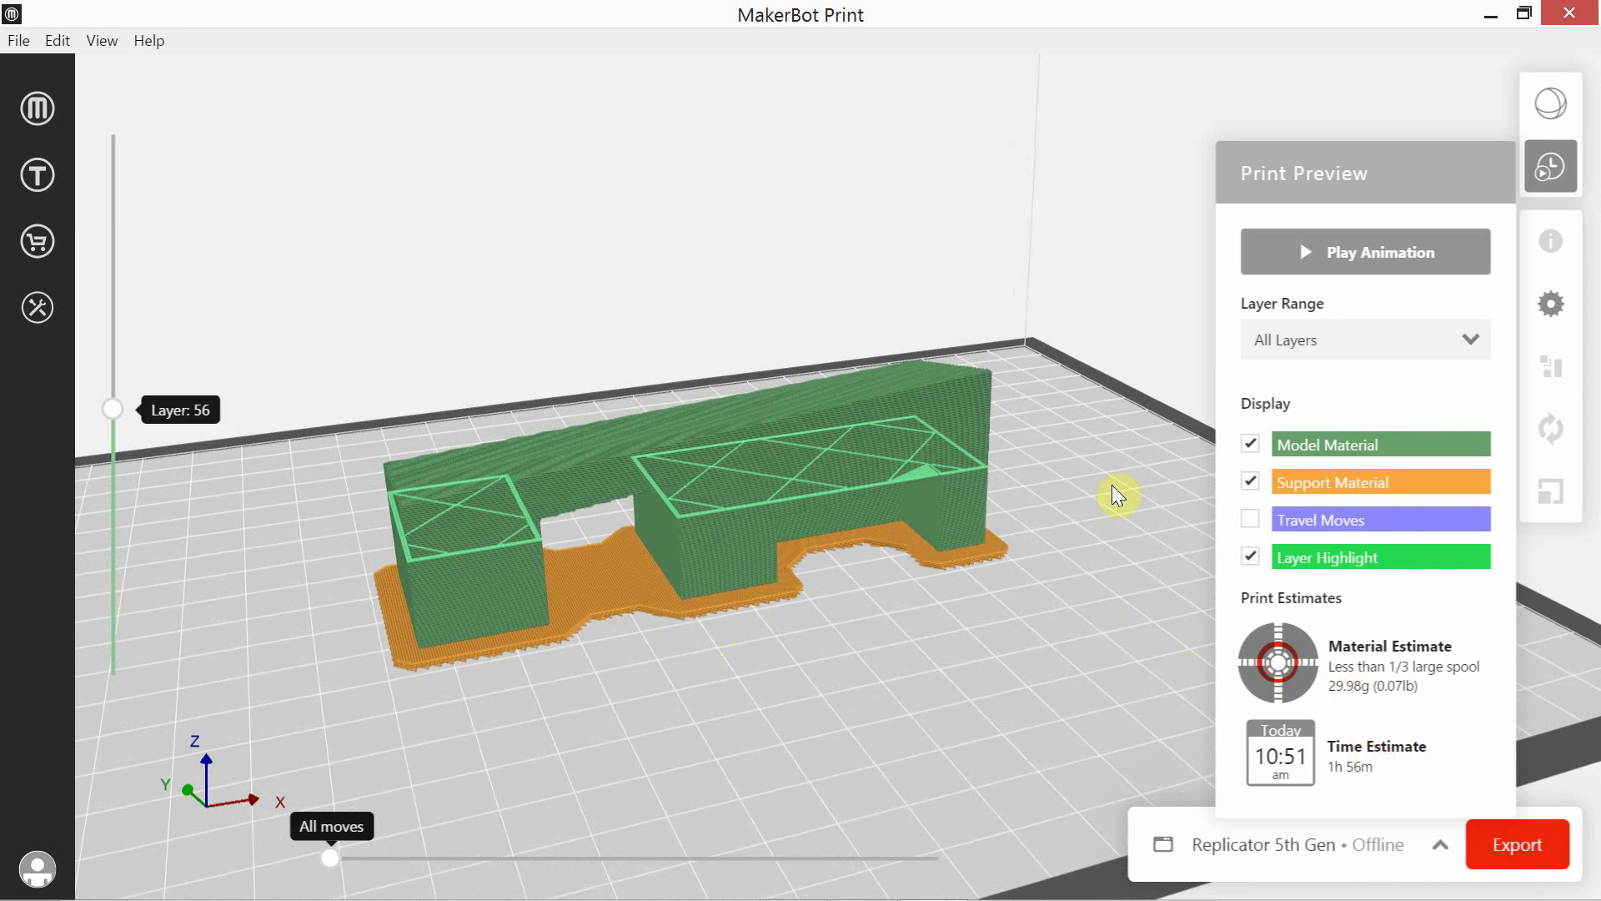
Step: Tick Support under Supports + Bridging for the Balanced* mode and apply with Done
click(1549, 167)
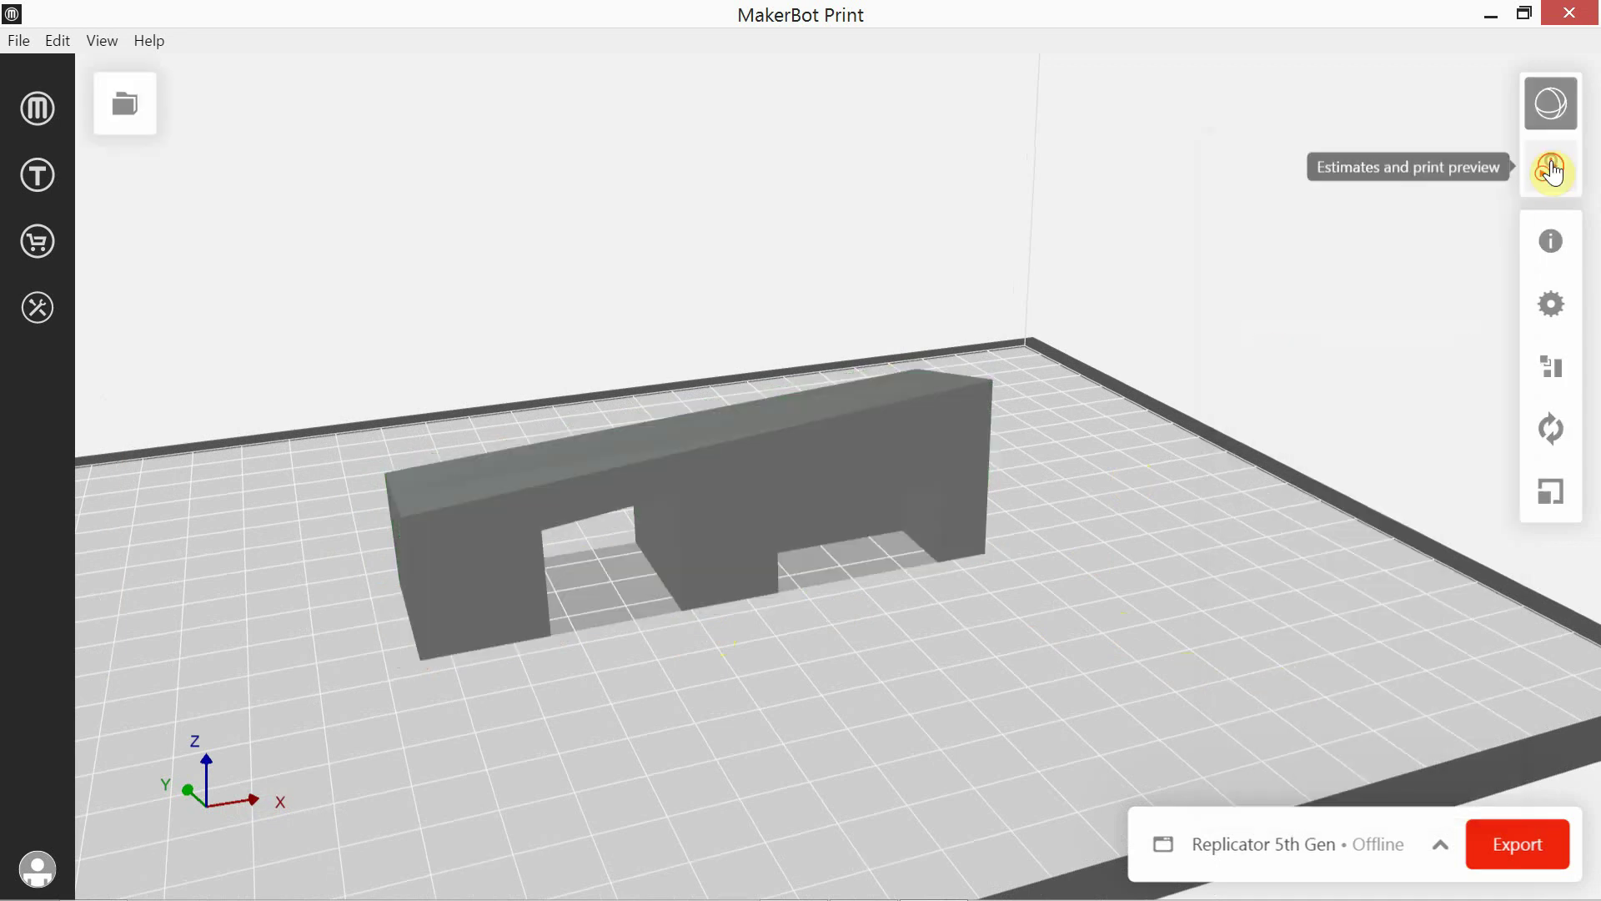
click(1553, 305)
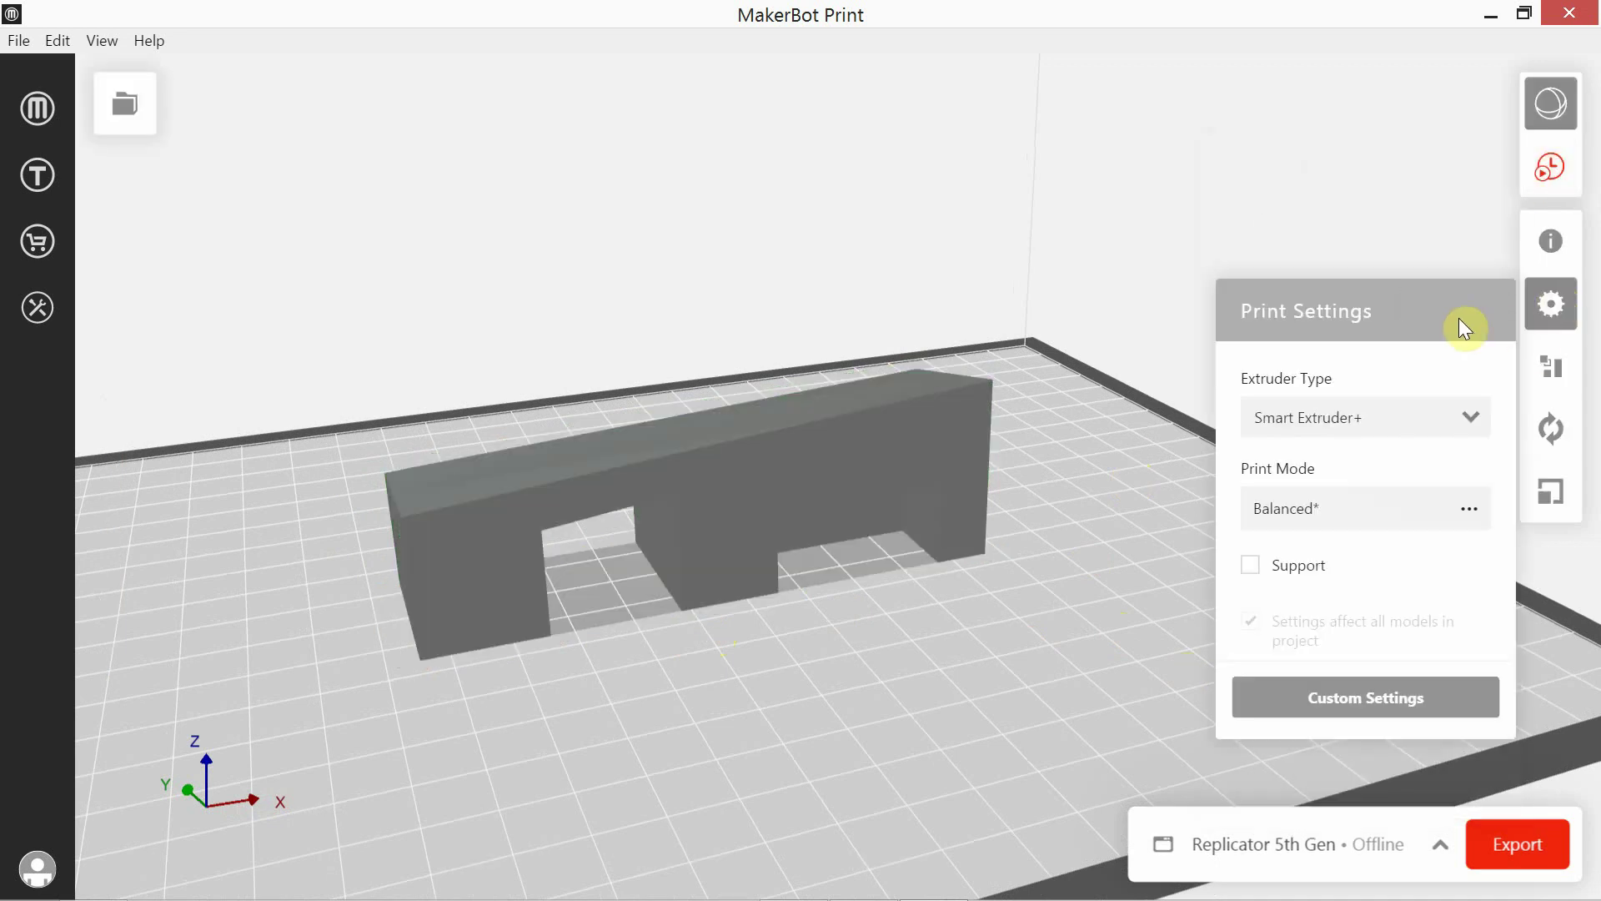
click(1418, 706)
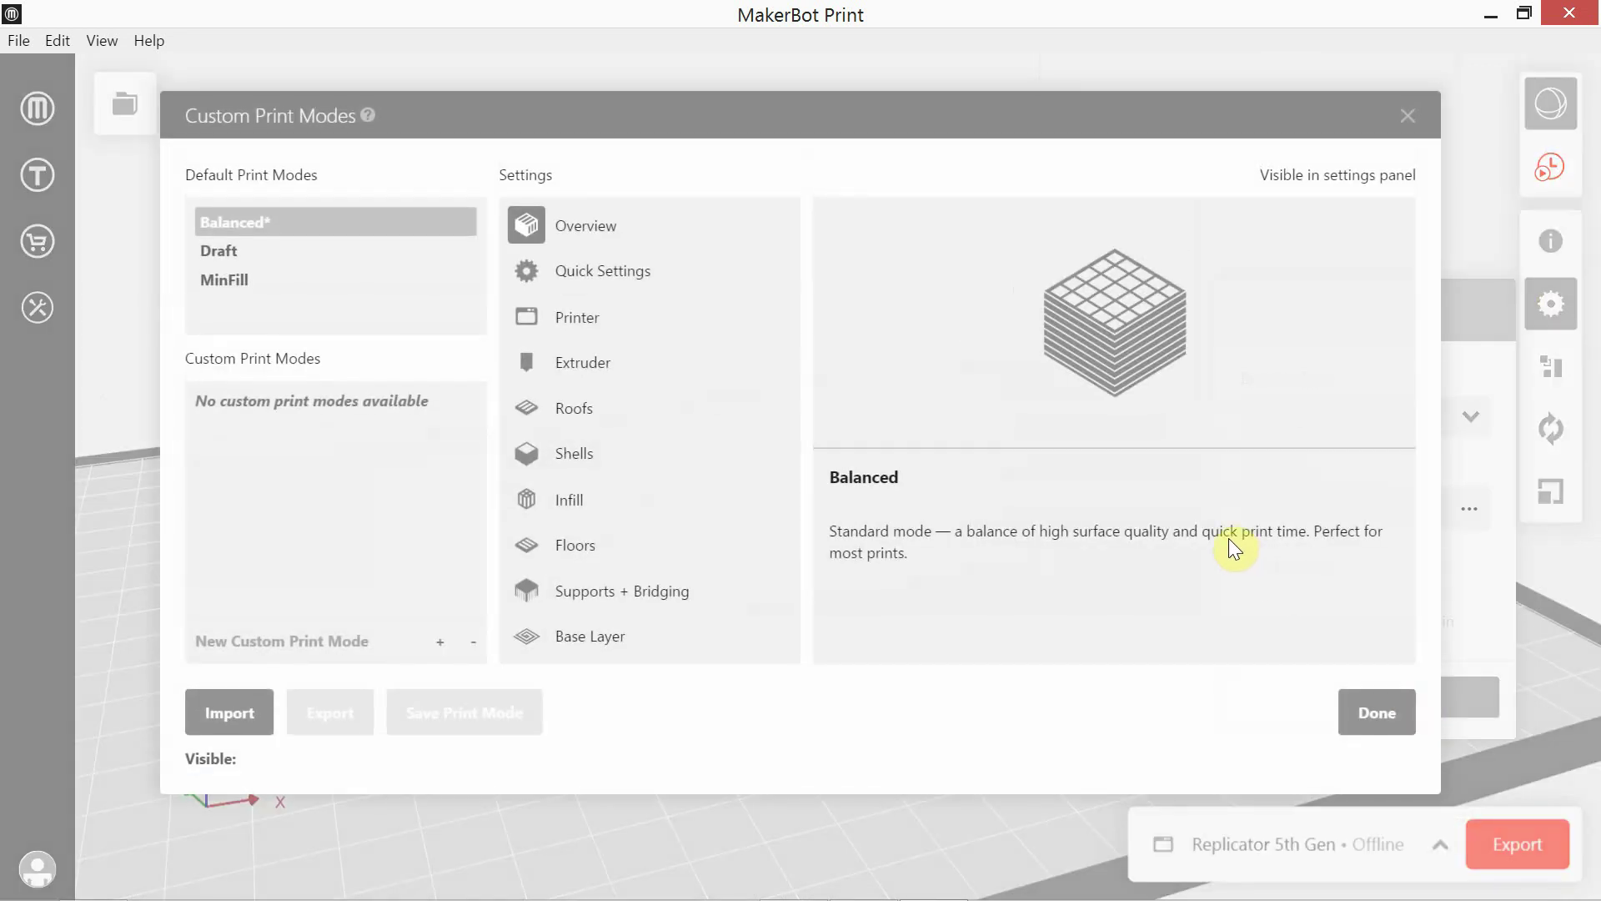
click(617, 287)
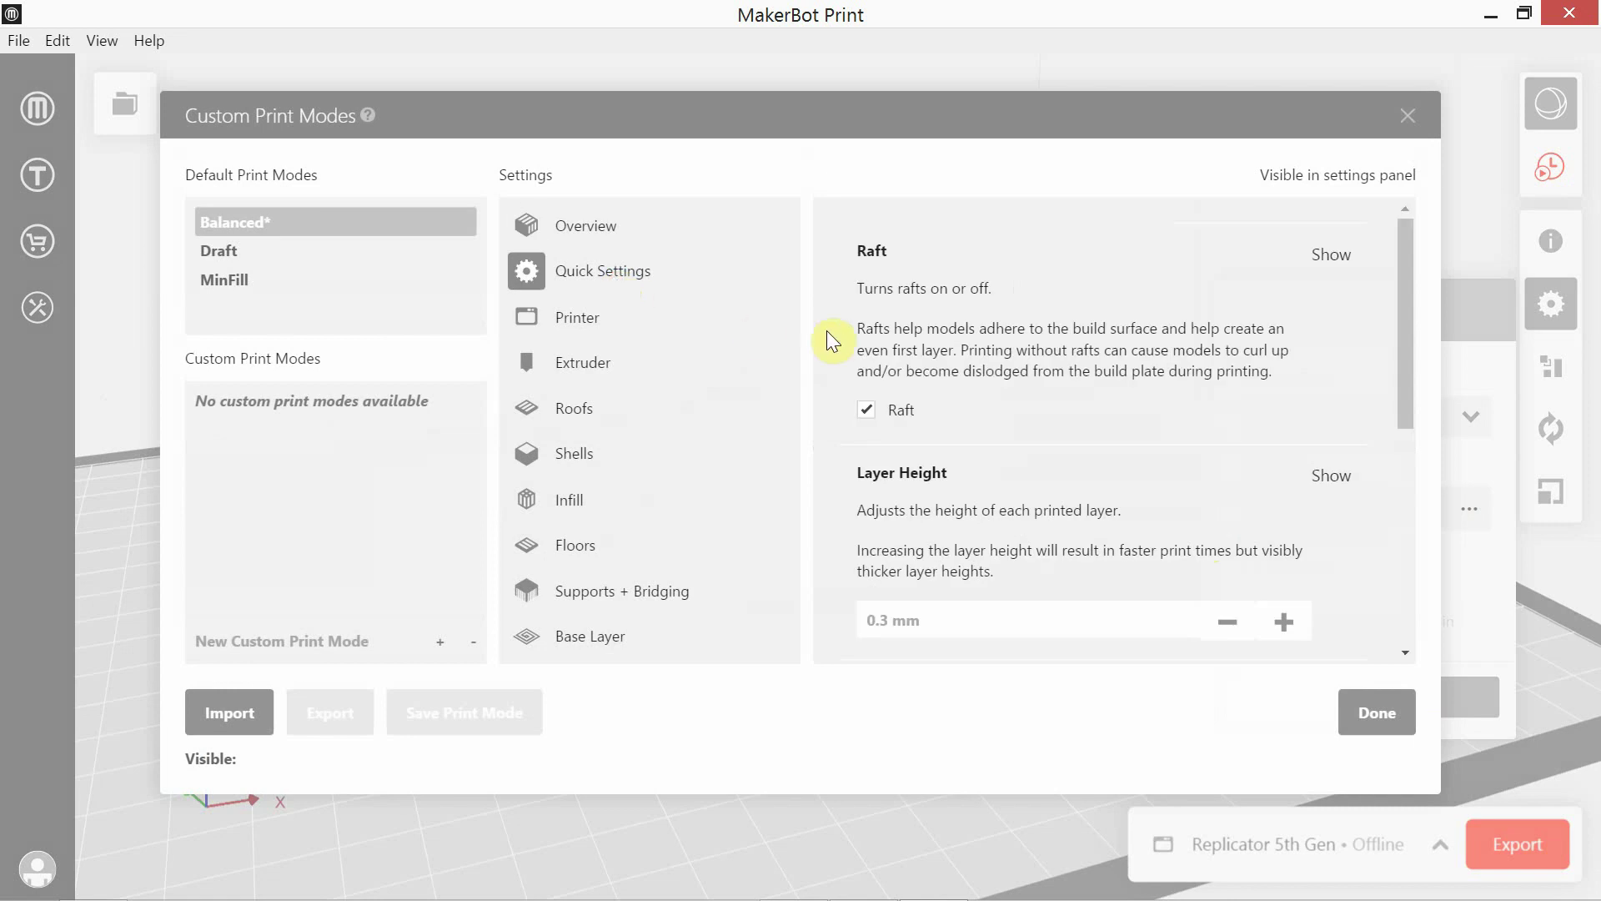
drag(1408, 357, 1419, 438)
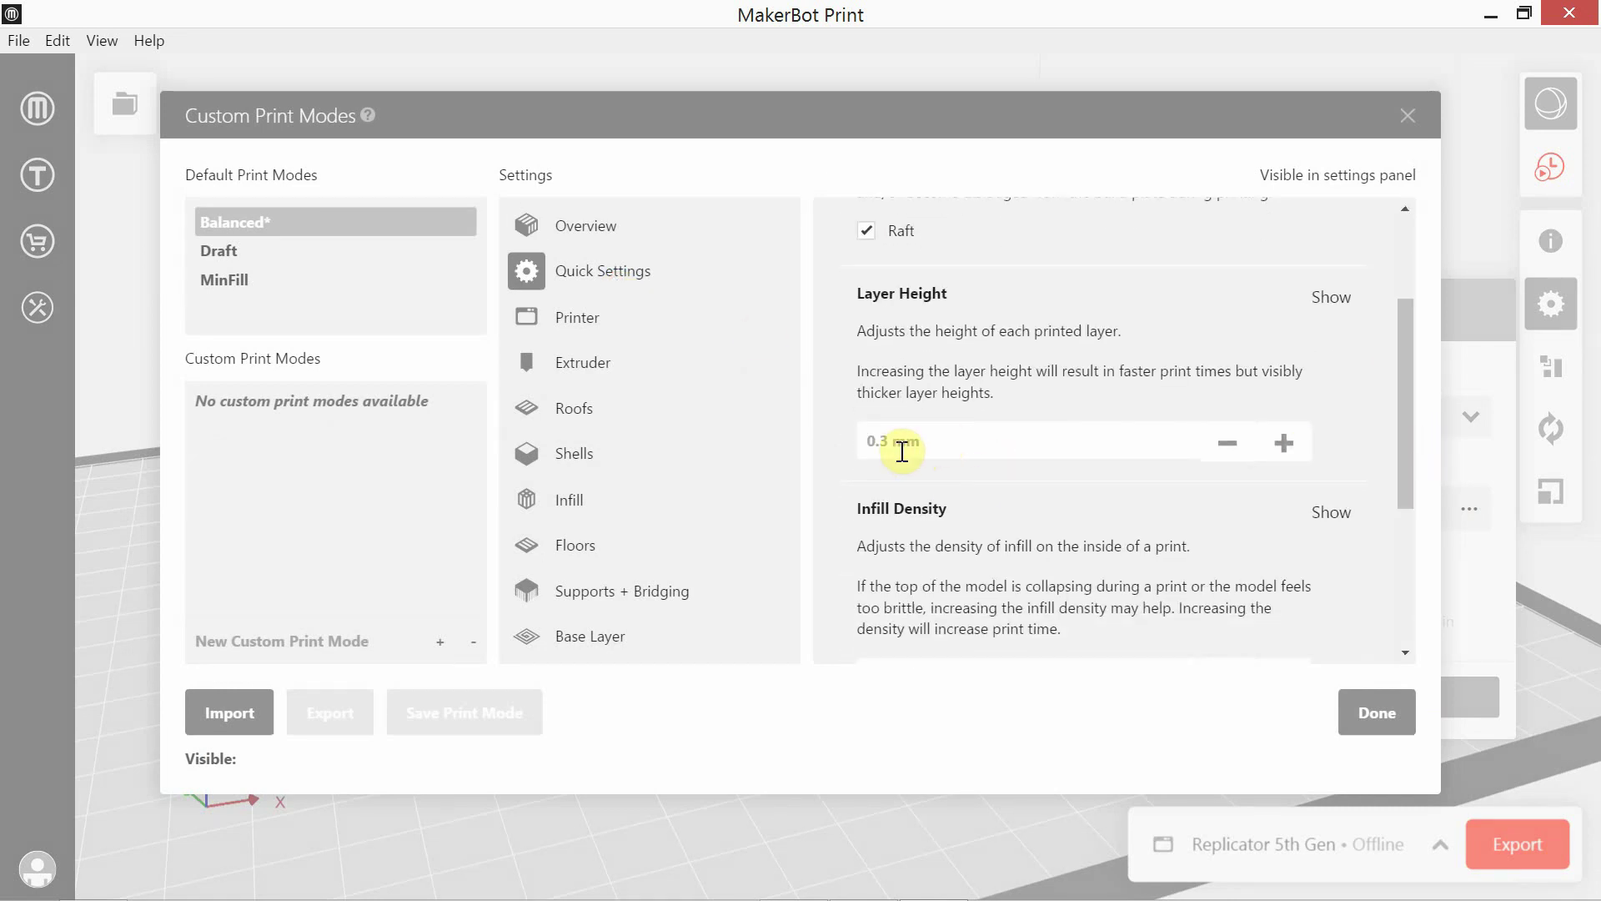
drag(1396, 387, 1436, 513)
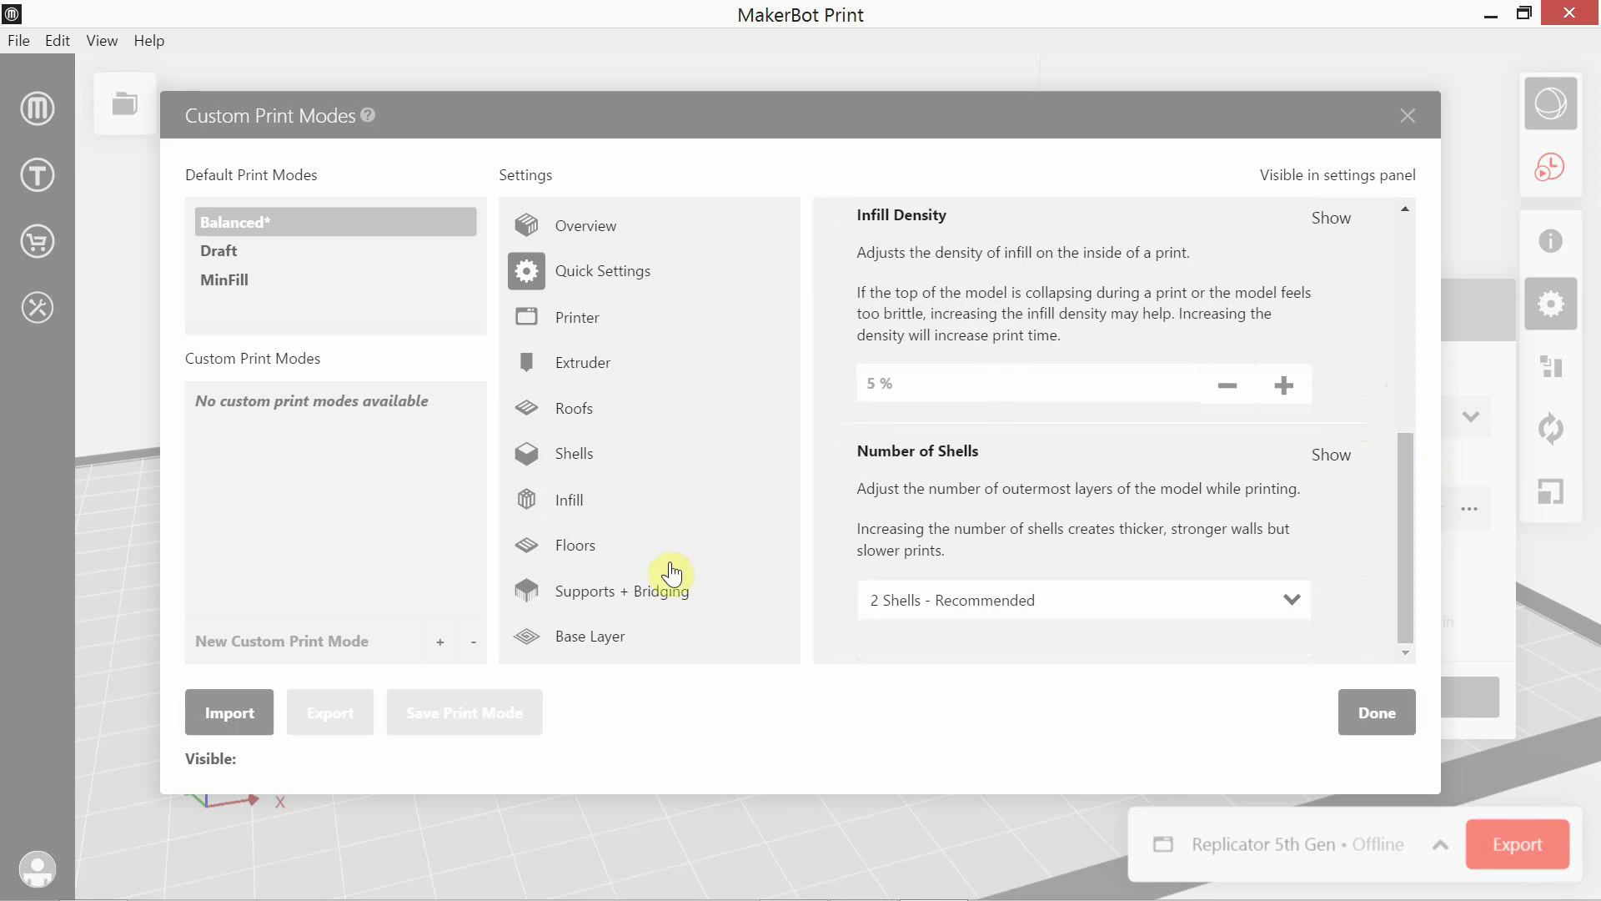
click(651, 600)
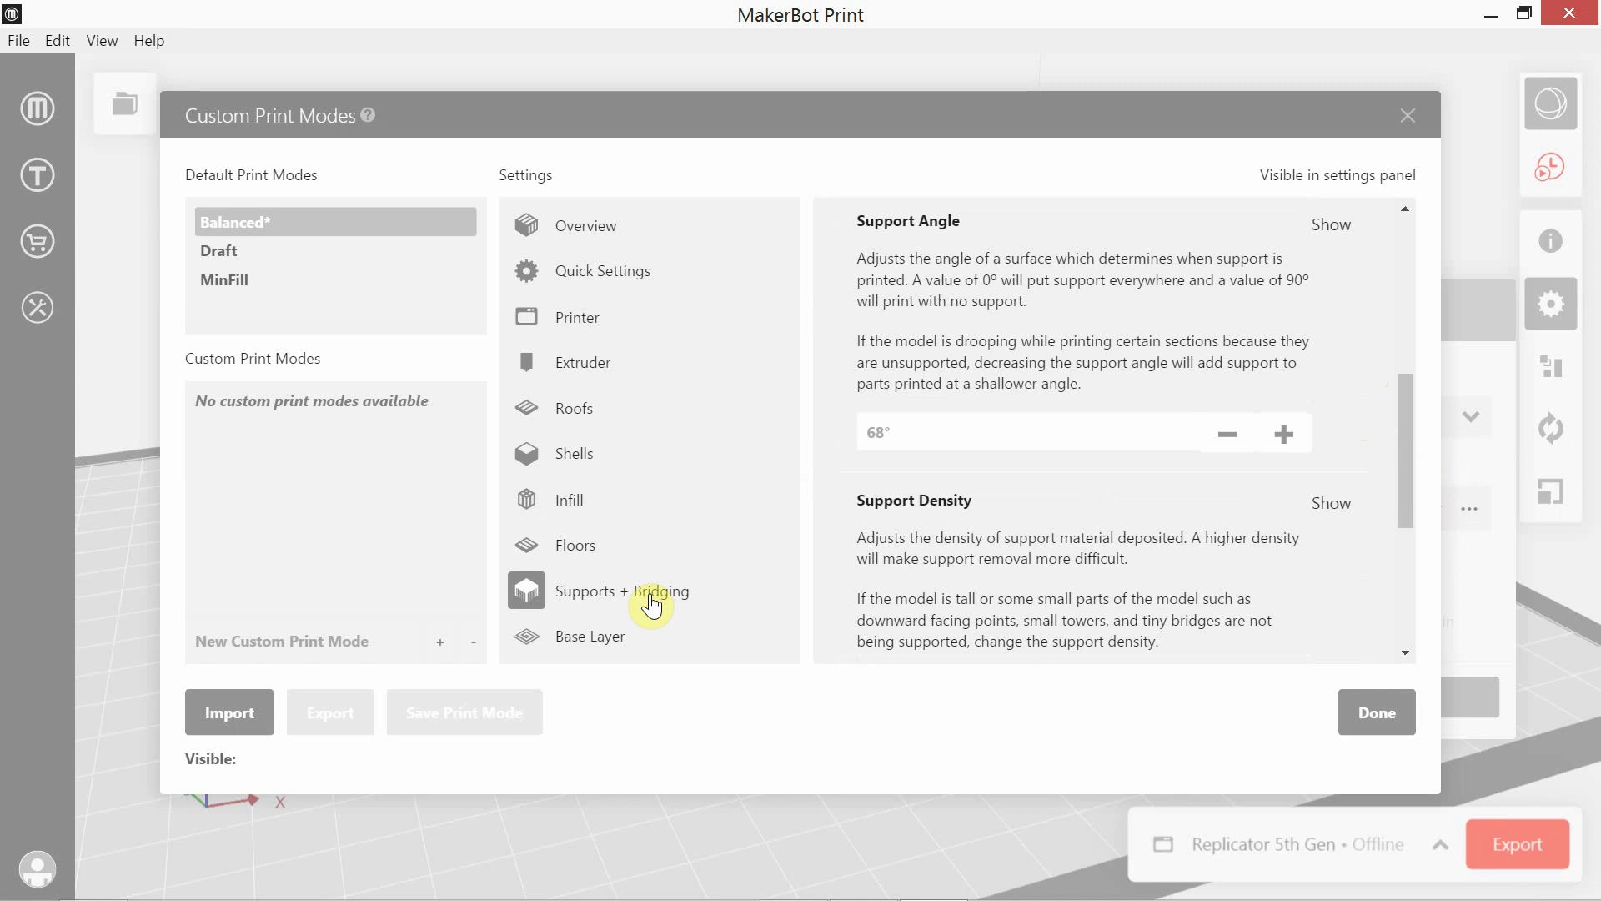
drag(1398, 407, 1388, 224)
click(866, 412)
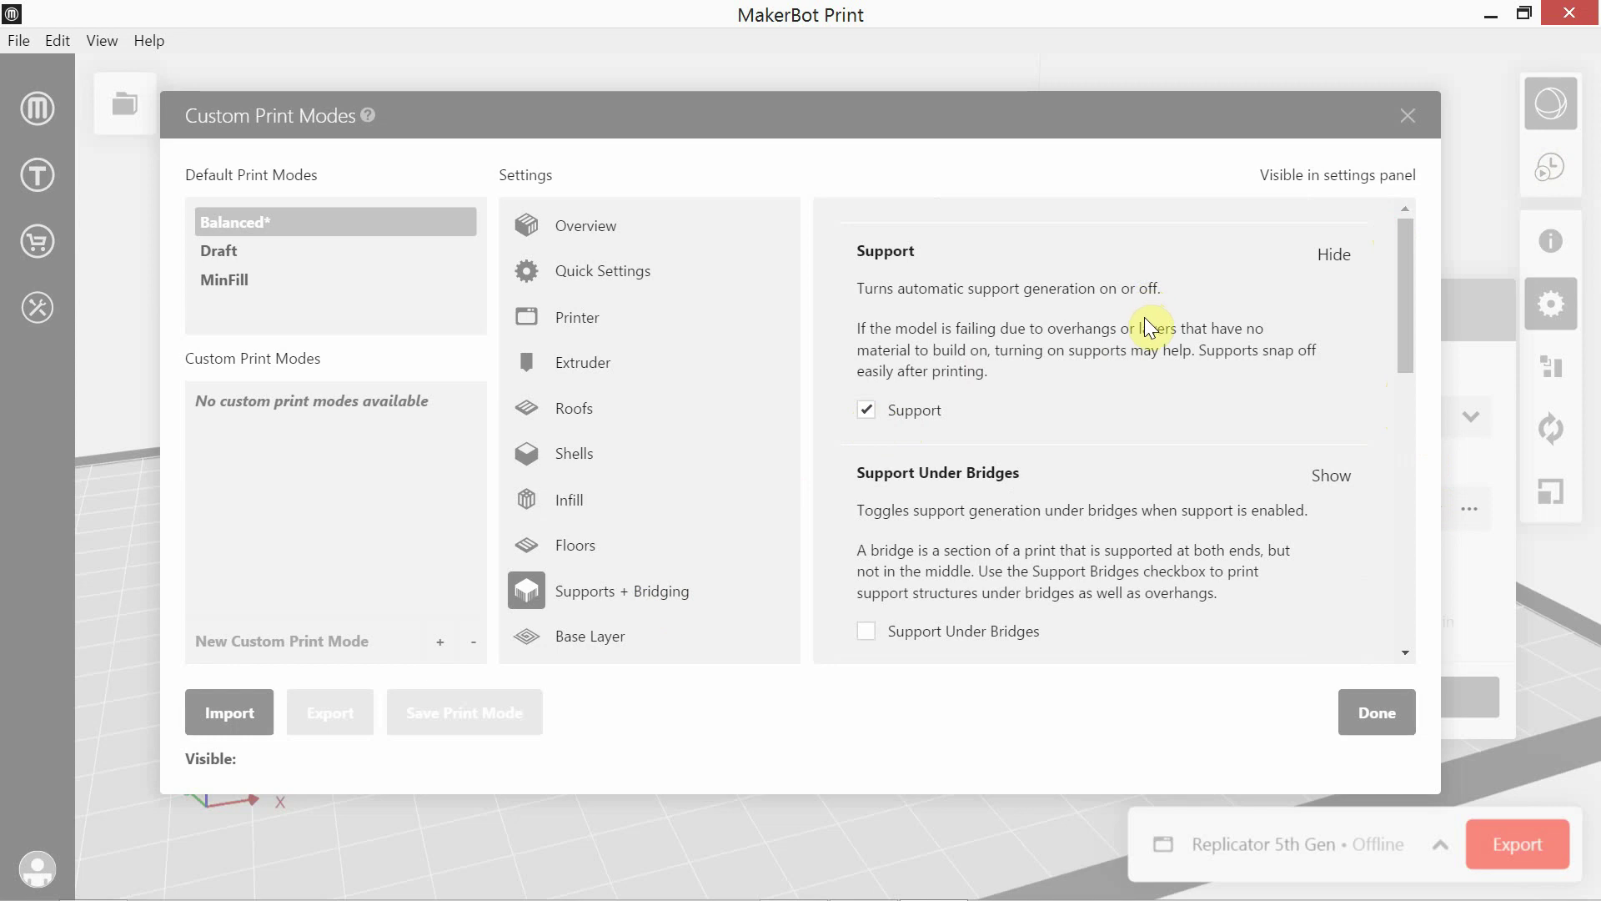
click(1366, 721)
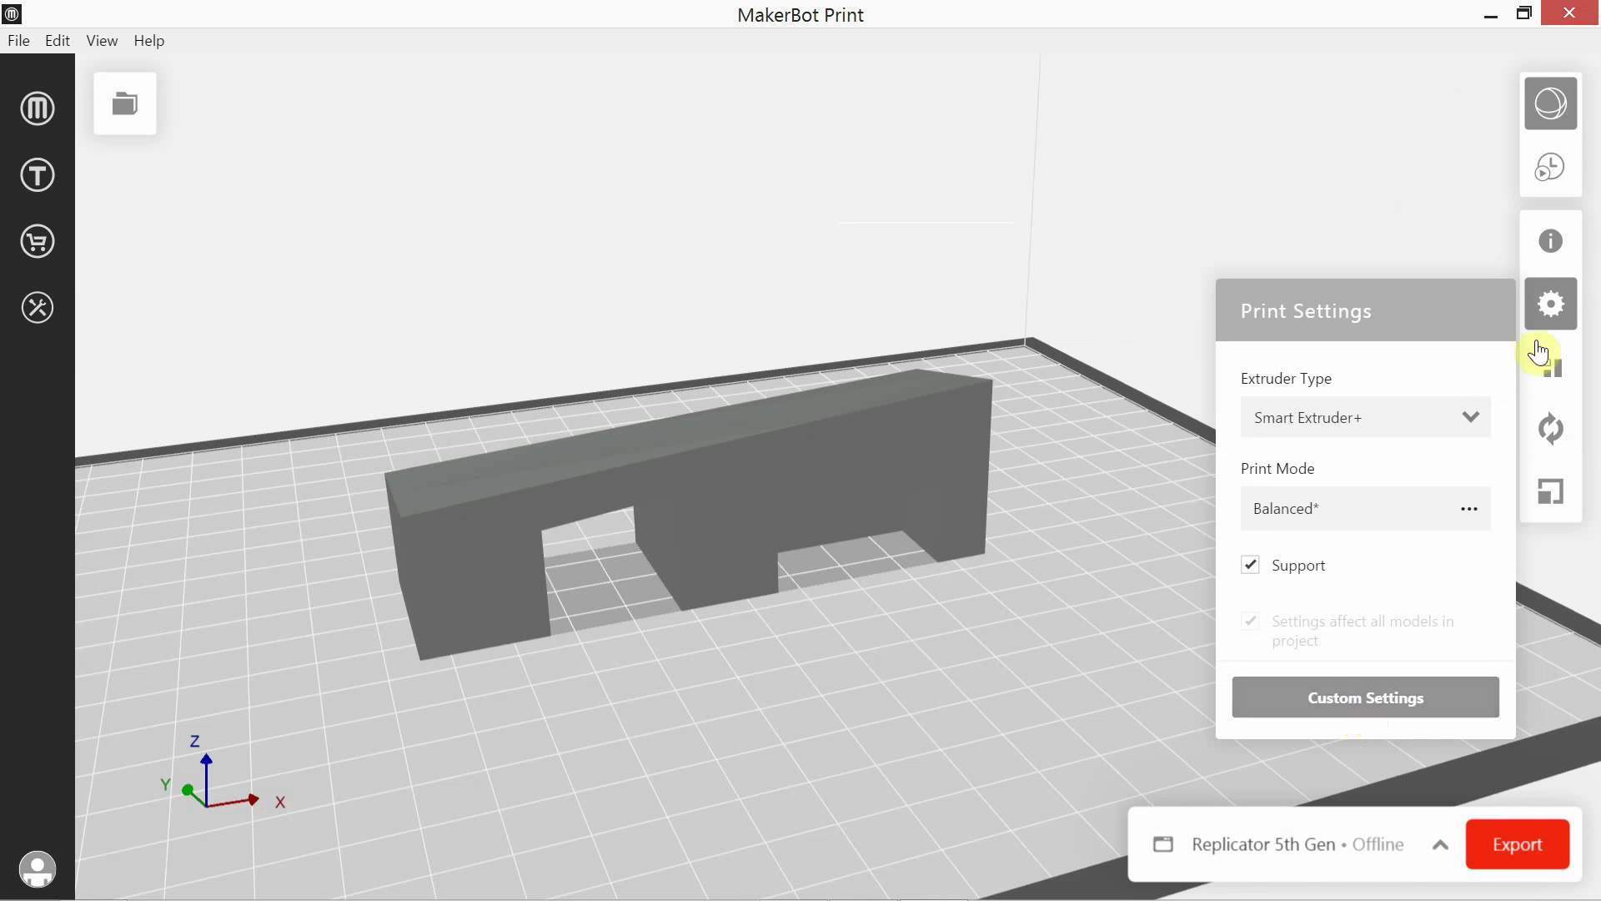
Step: Re-slice the bridge with support enabled, estimated at 33.52 g and 2h 9m
click(1553, 308)
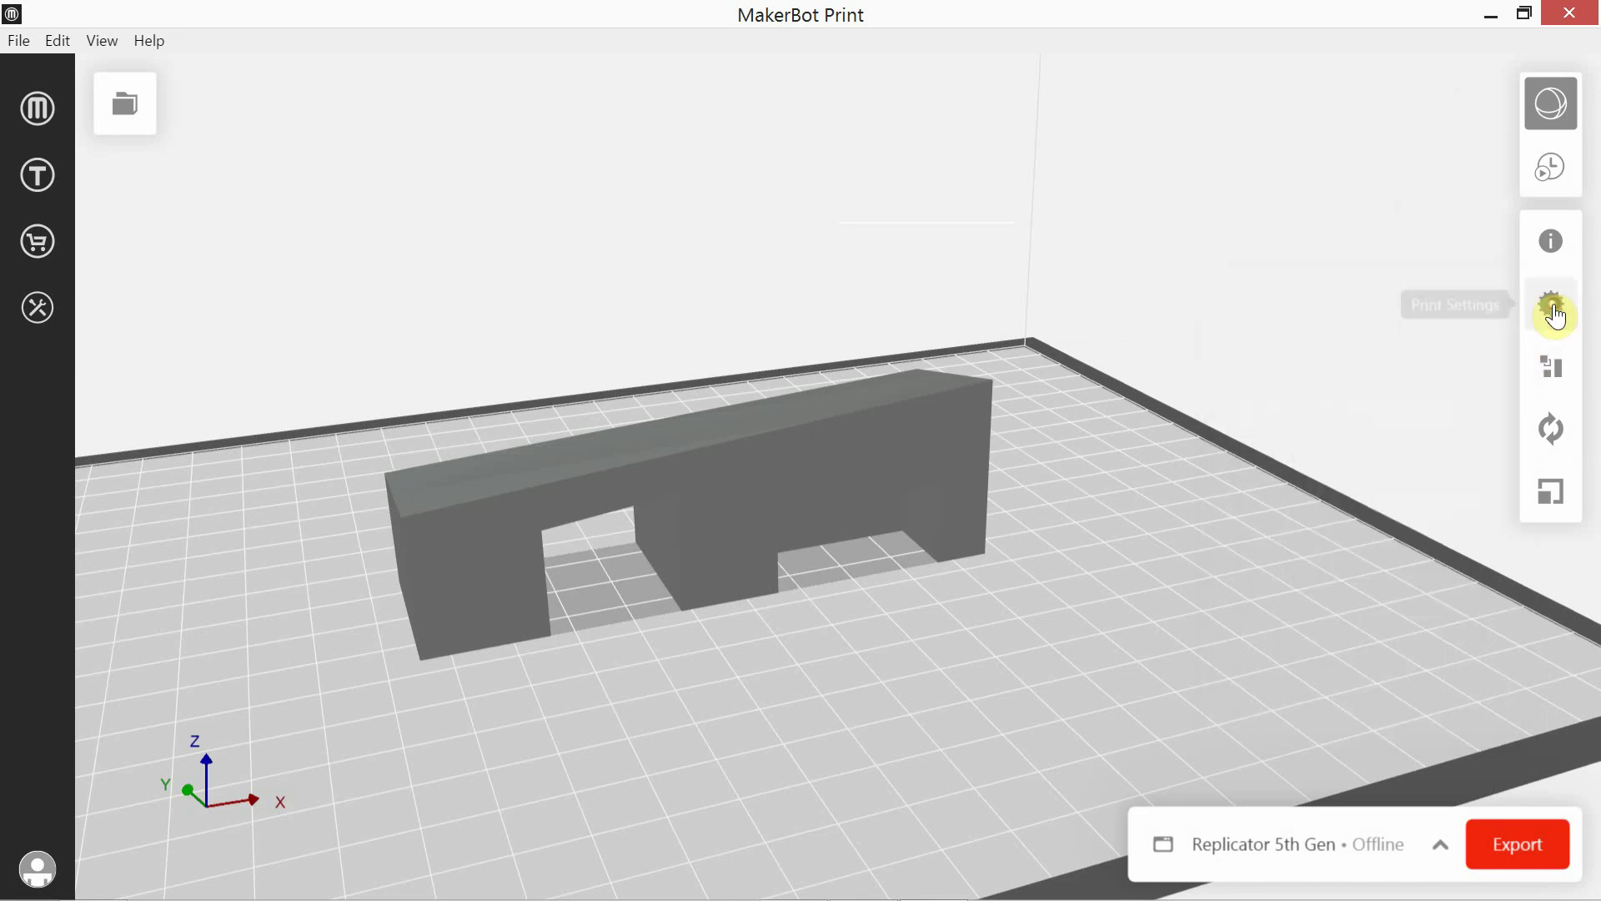
click(1549, 174)
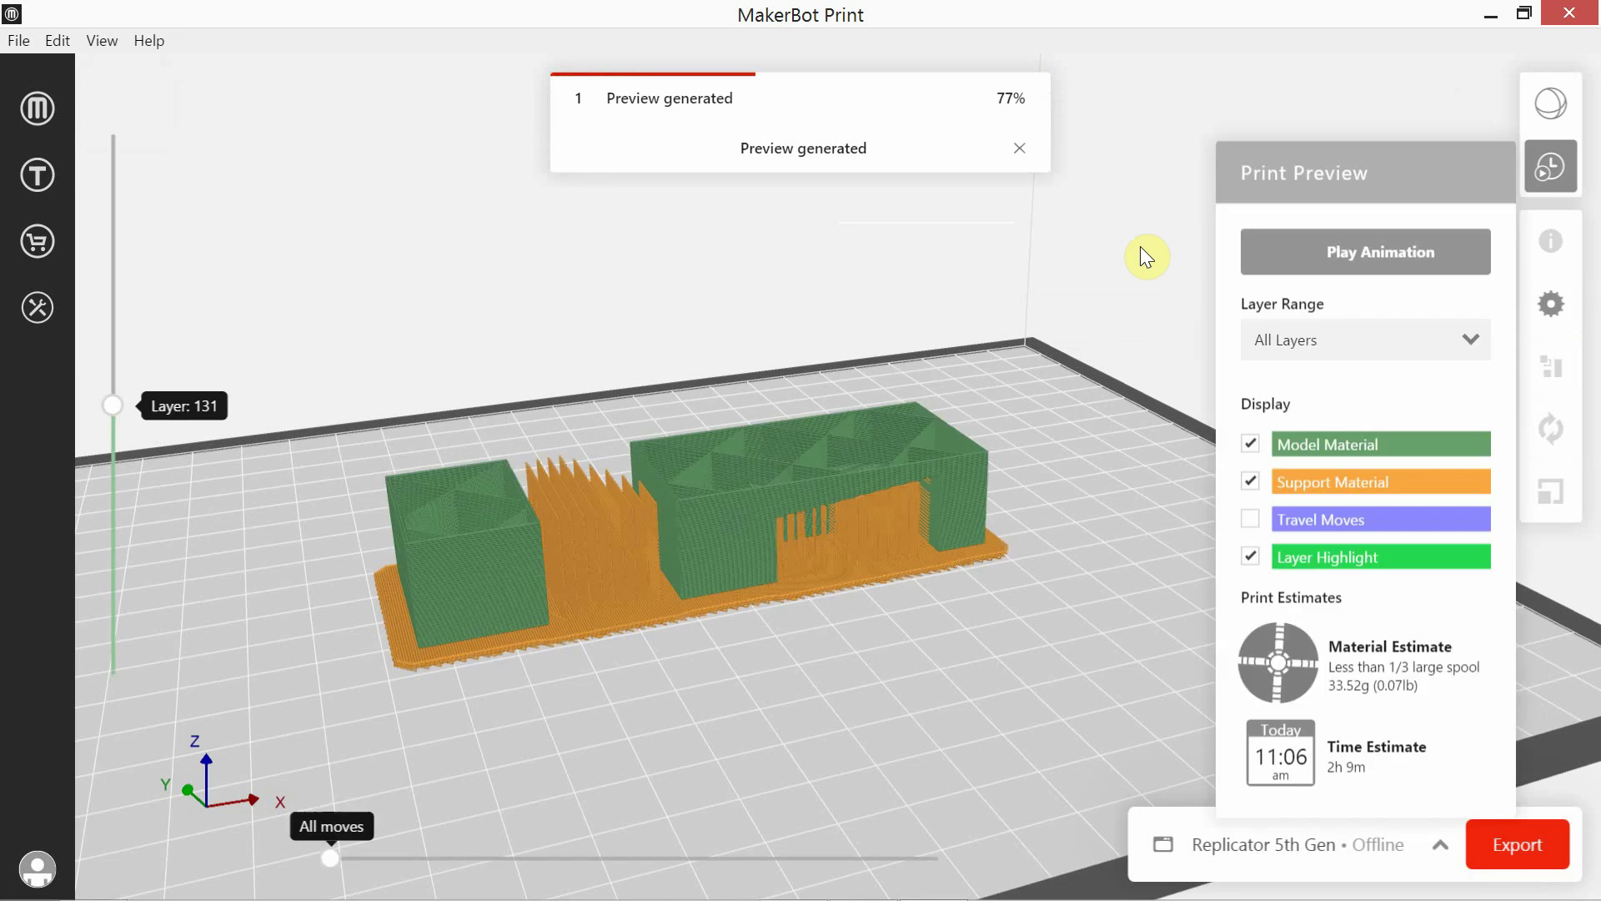
right_drag(1143, 255, 531, 561)
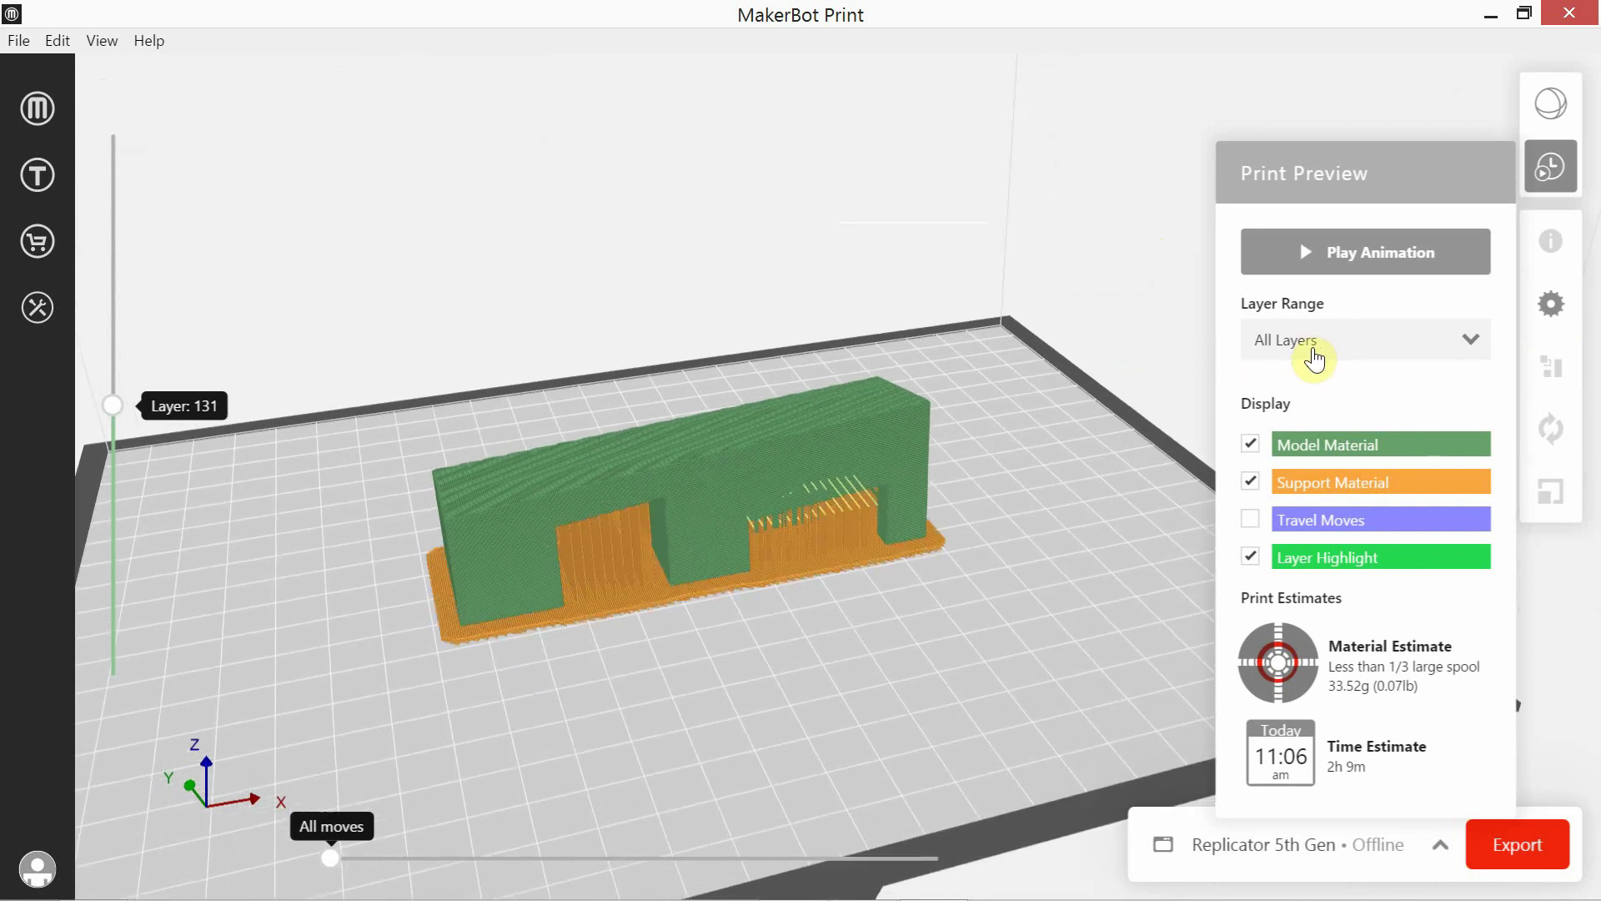
Step: Preview the slices up to layers 109, 80, 176 and 262 to check support under both spans
click(1317, 359)
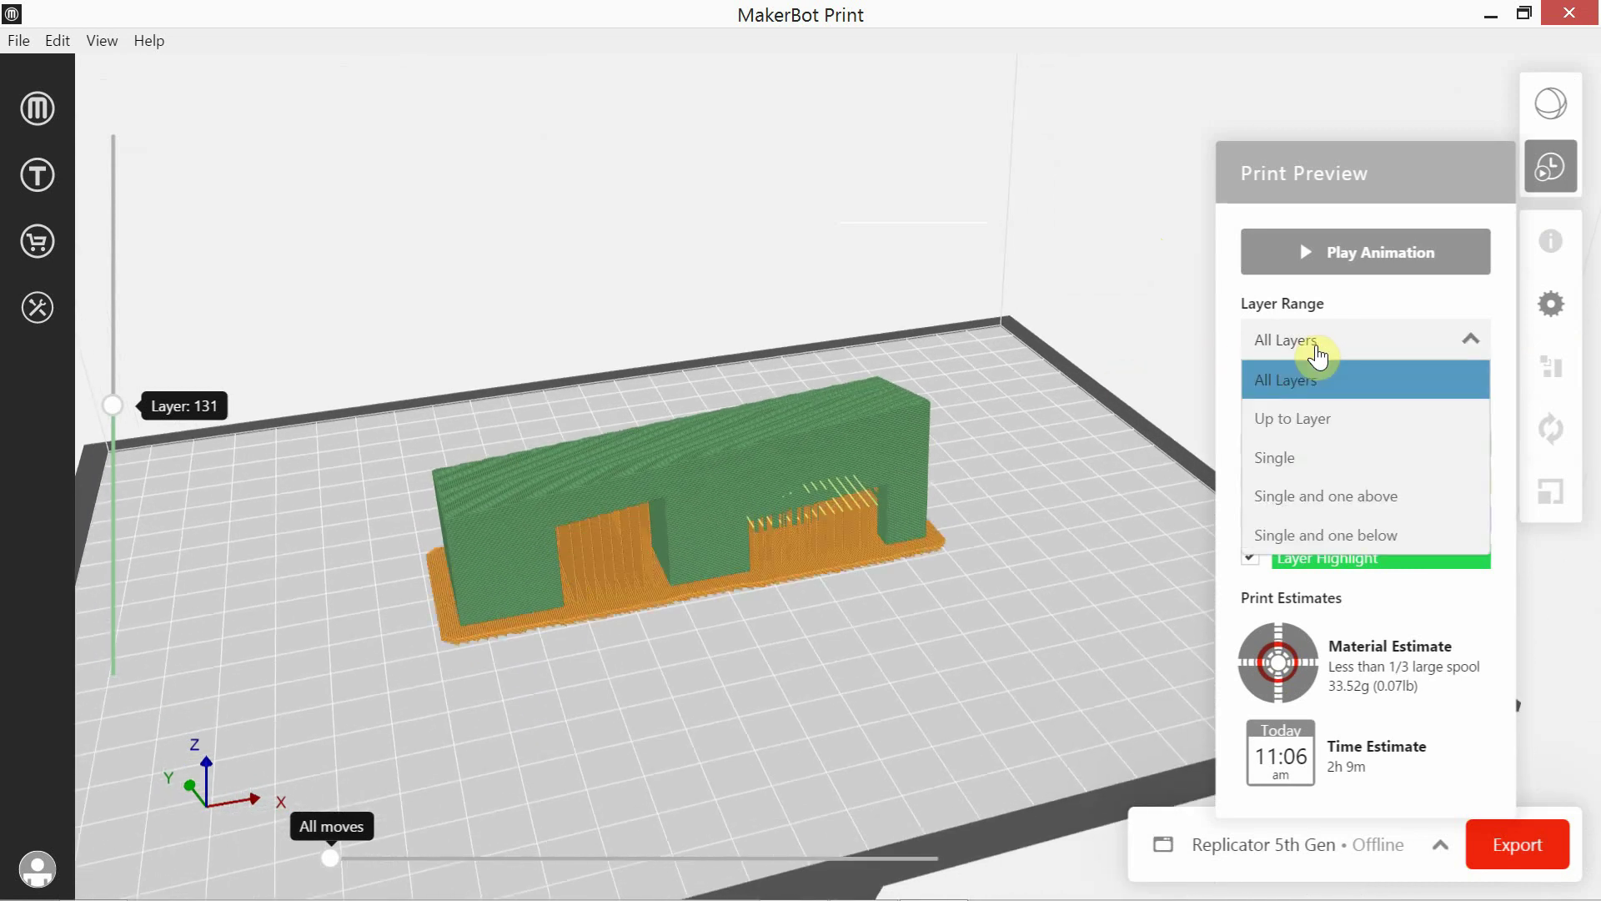
click(1345, 417)
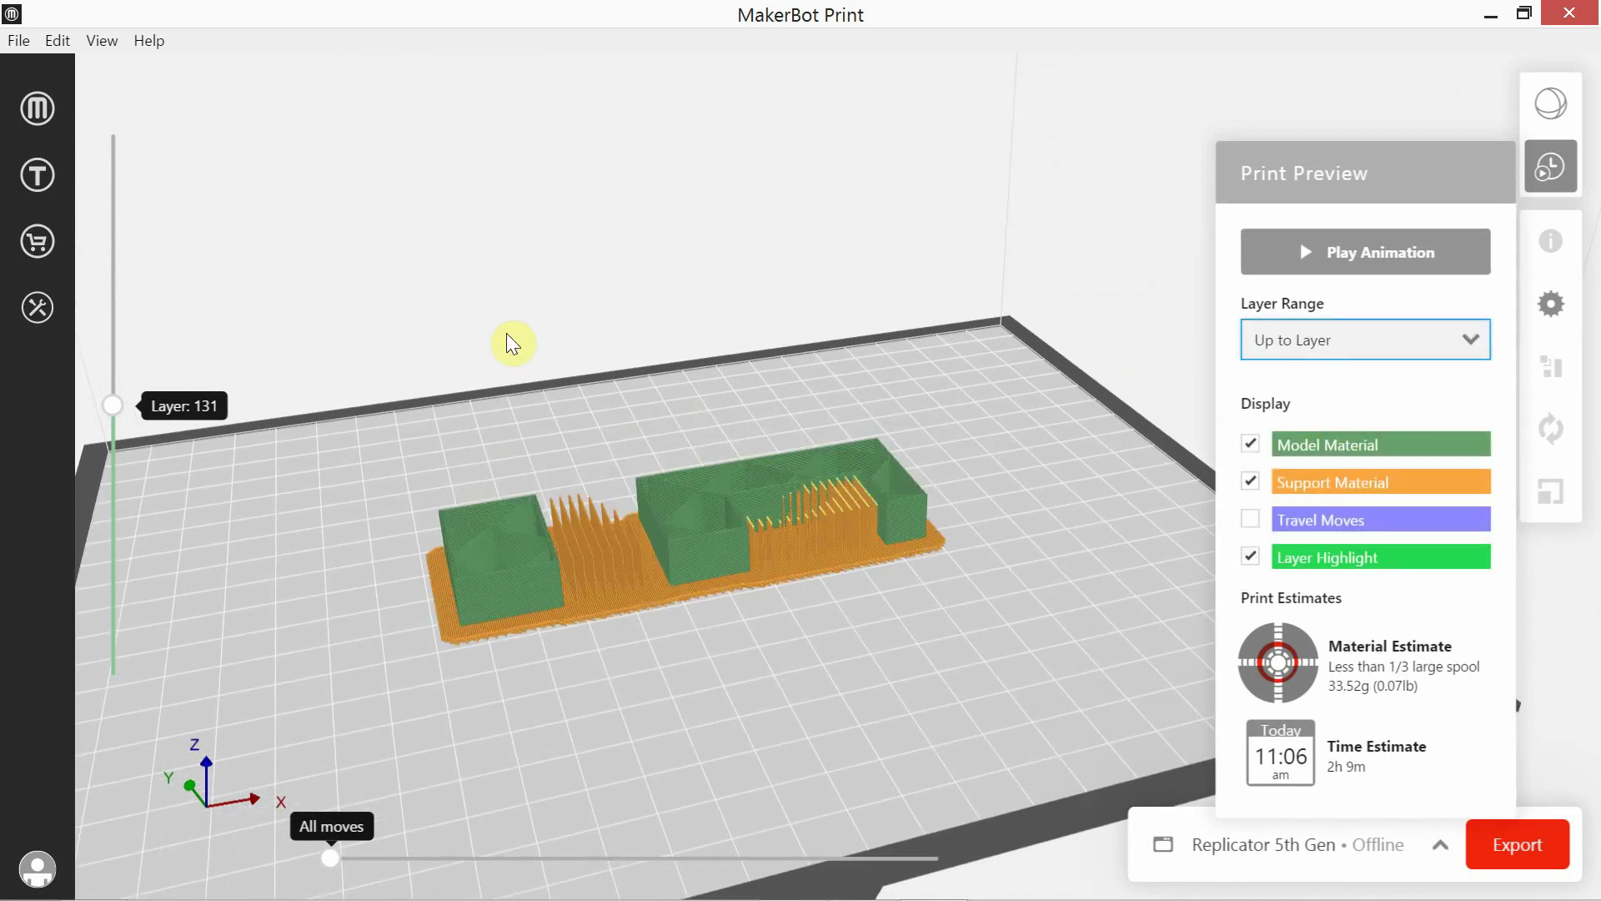
drag(115, 409, 142, 512)
drag(608, 541, 634, 629)
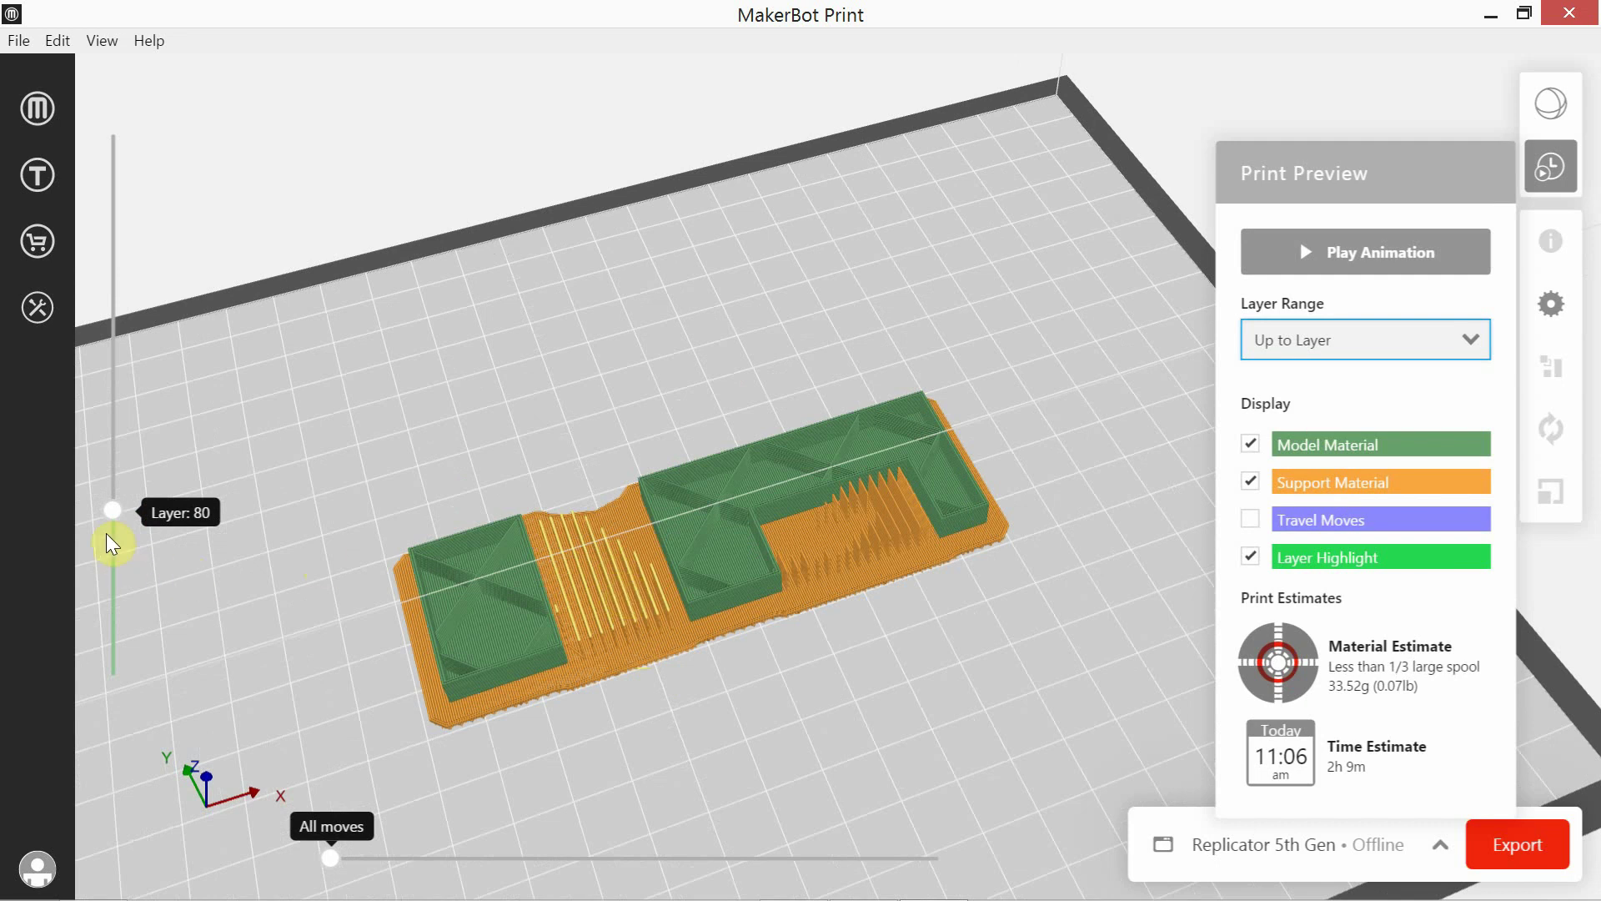
drag(118, 515, 141, 202)
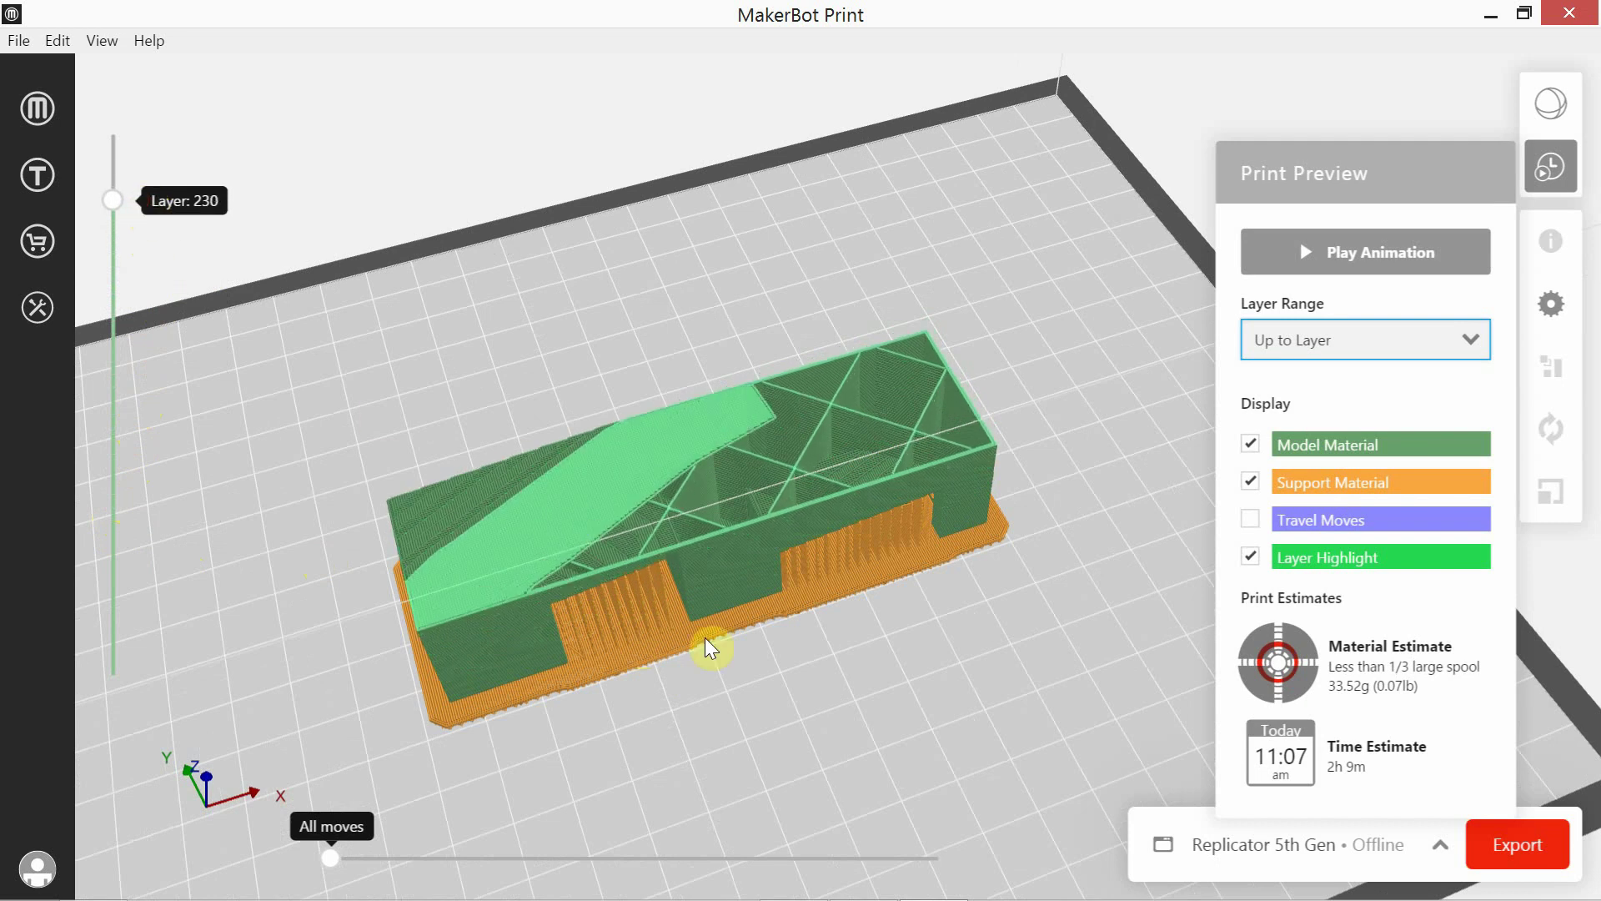
right_drag(694, 624, 644, 547)
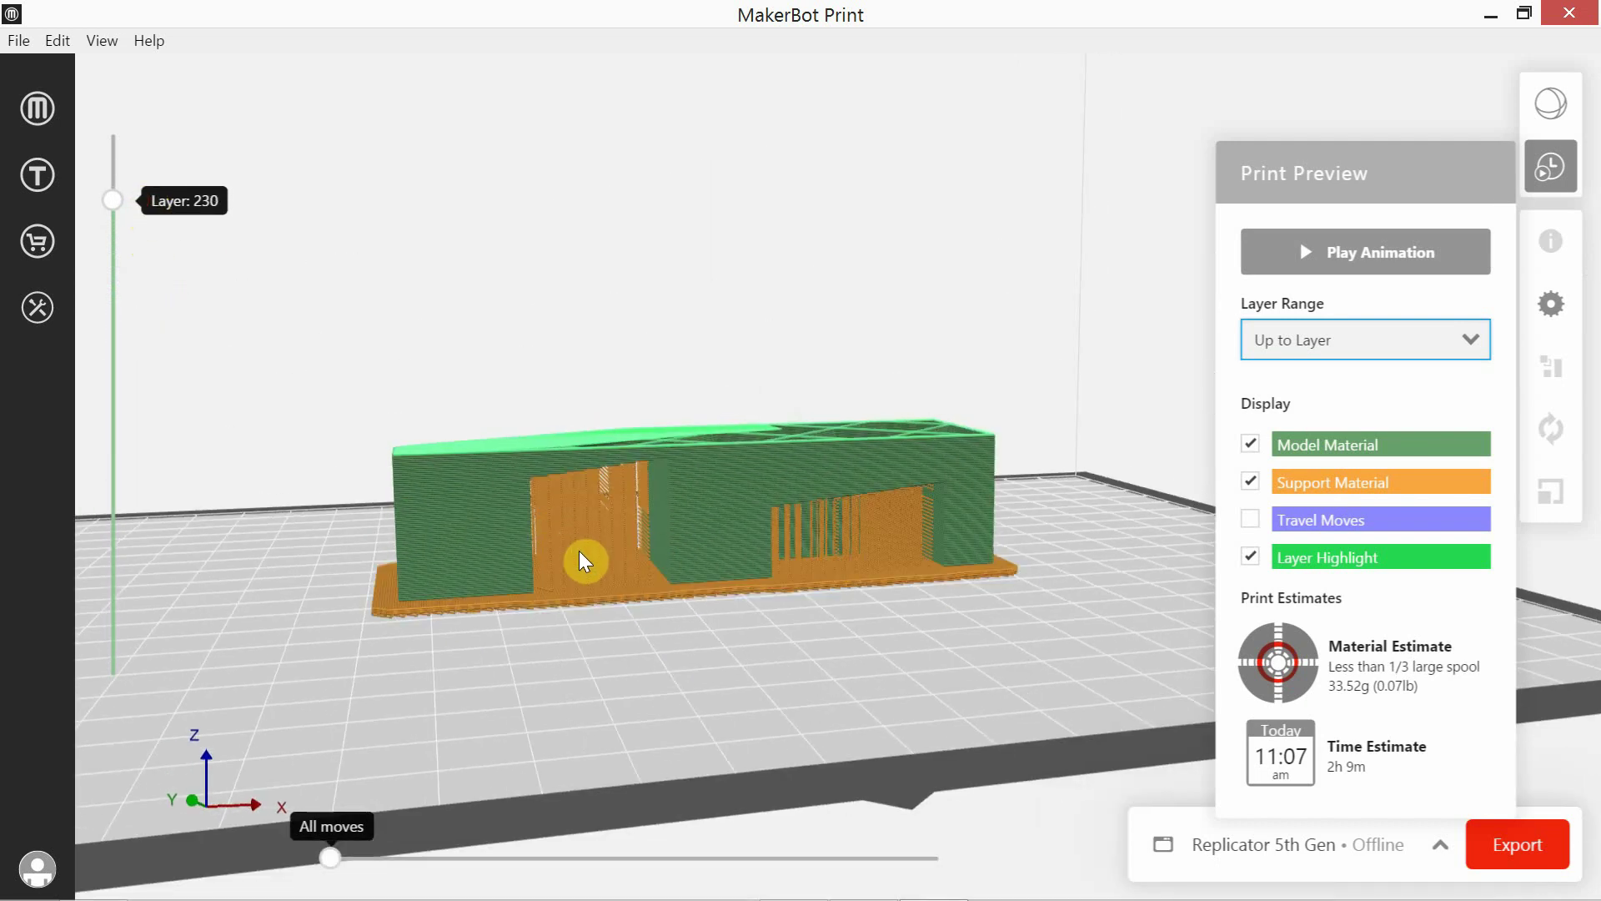
right_drag(617, 659, 661, 646)
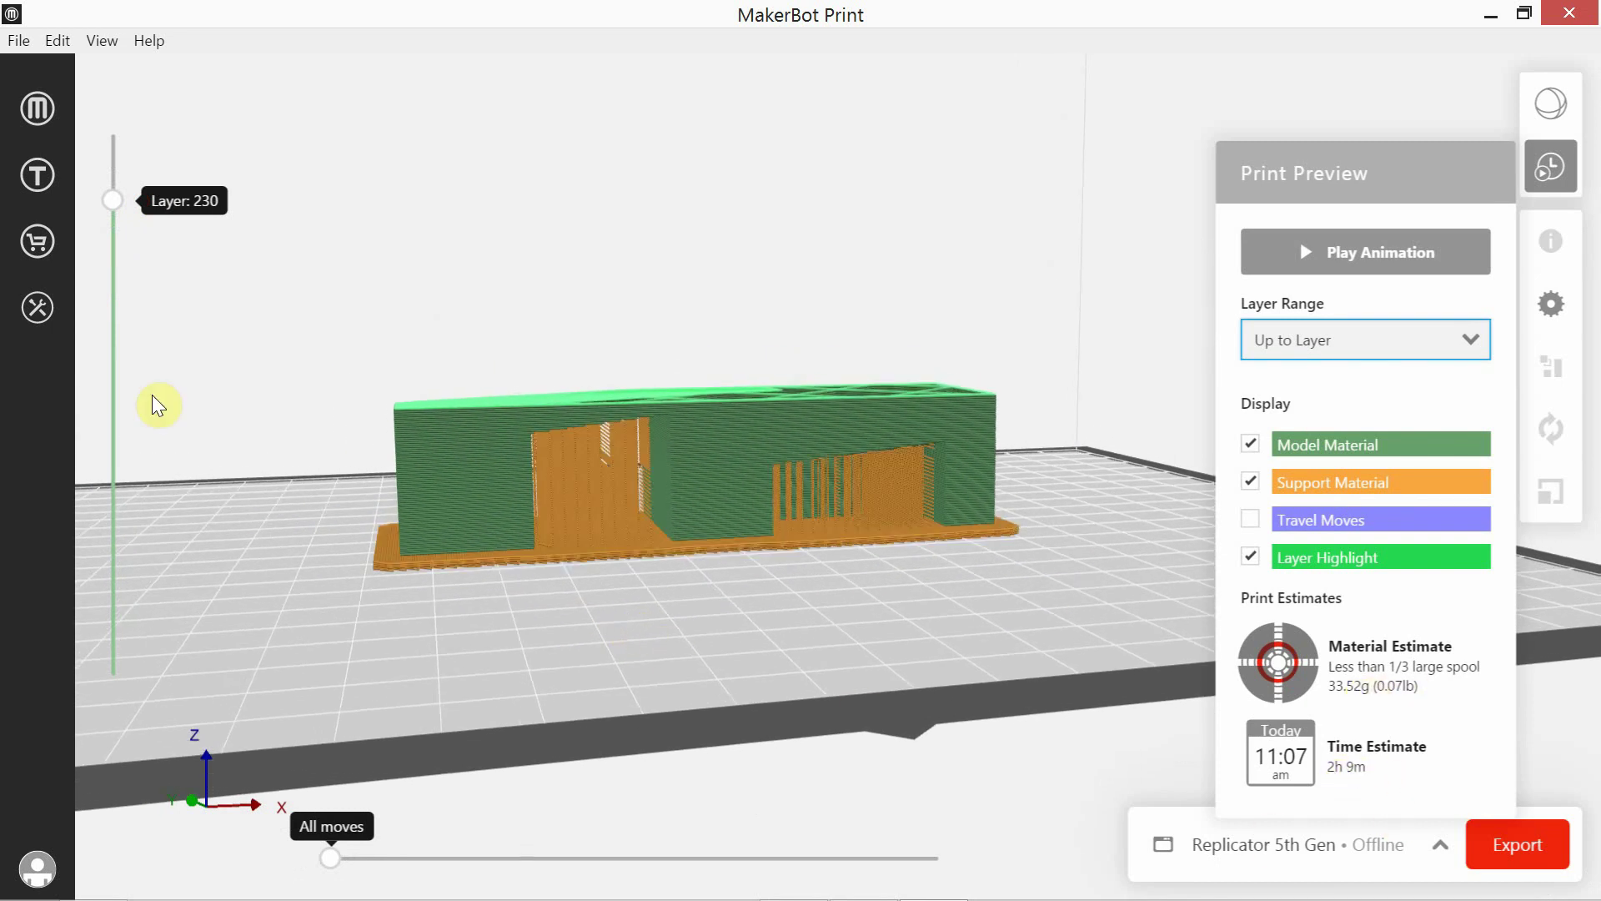
drag(114, 202, 142, 90)
drag(544, 278, 577, 368)
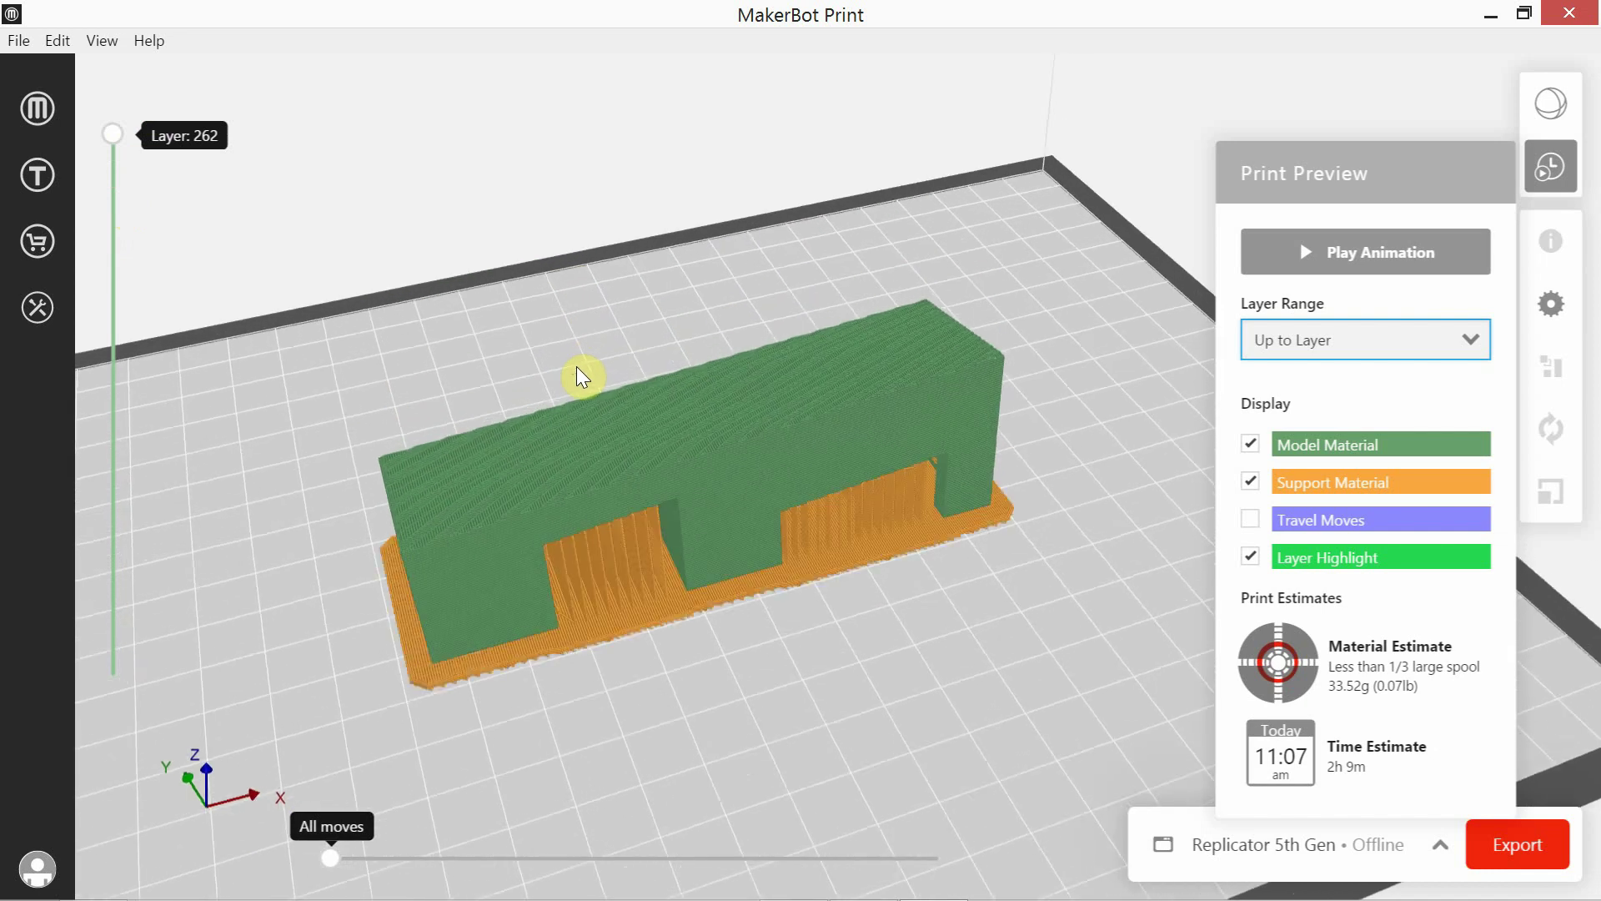
click(1556, 169)
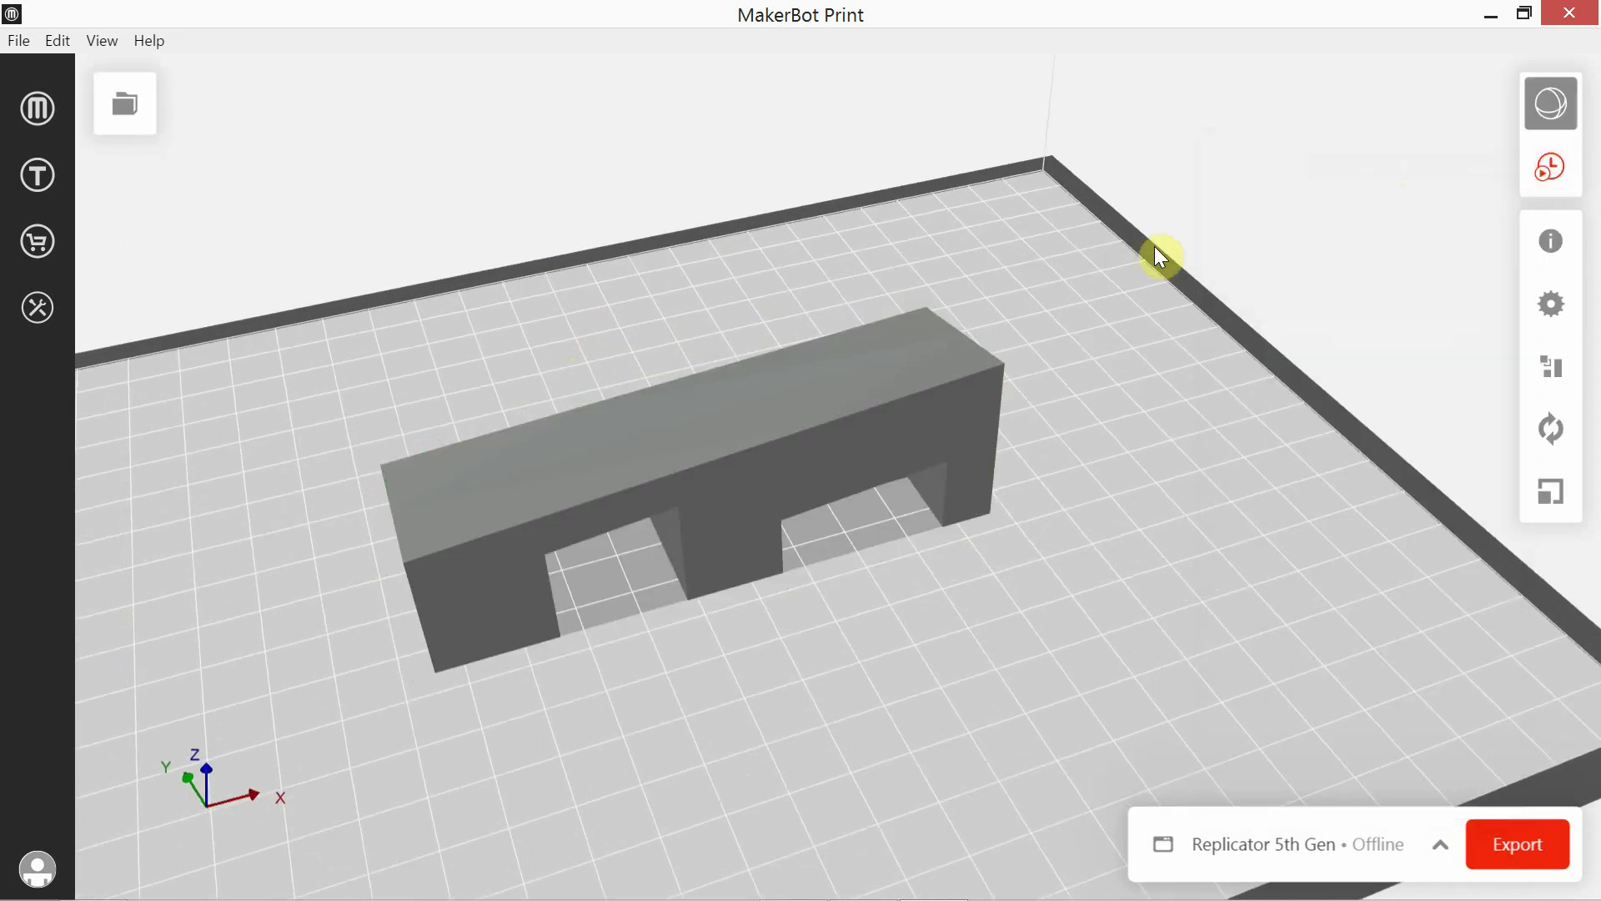
drag(1001, 357, 743, 486)
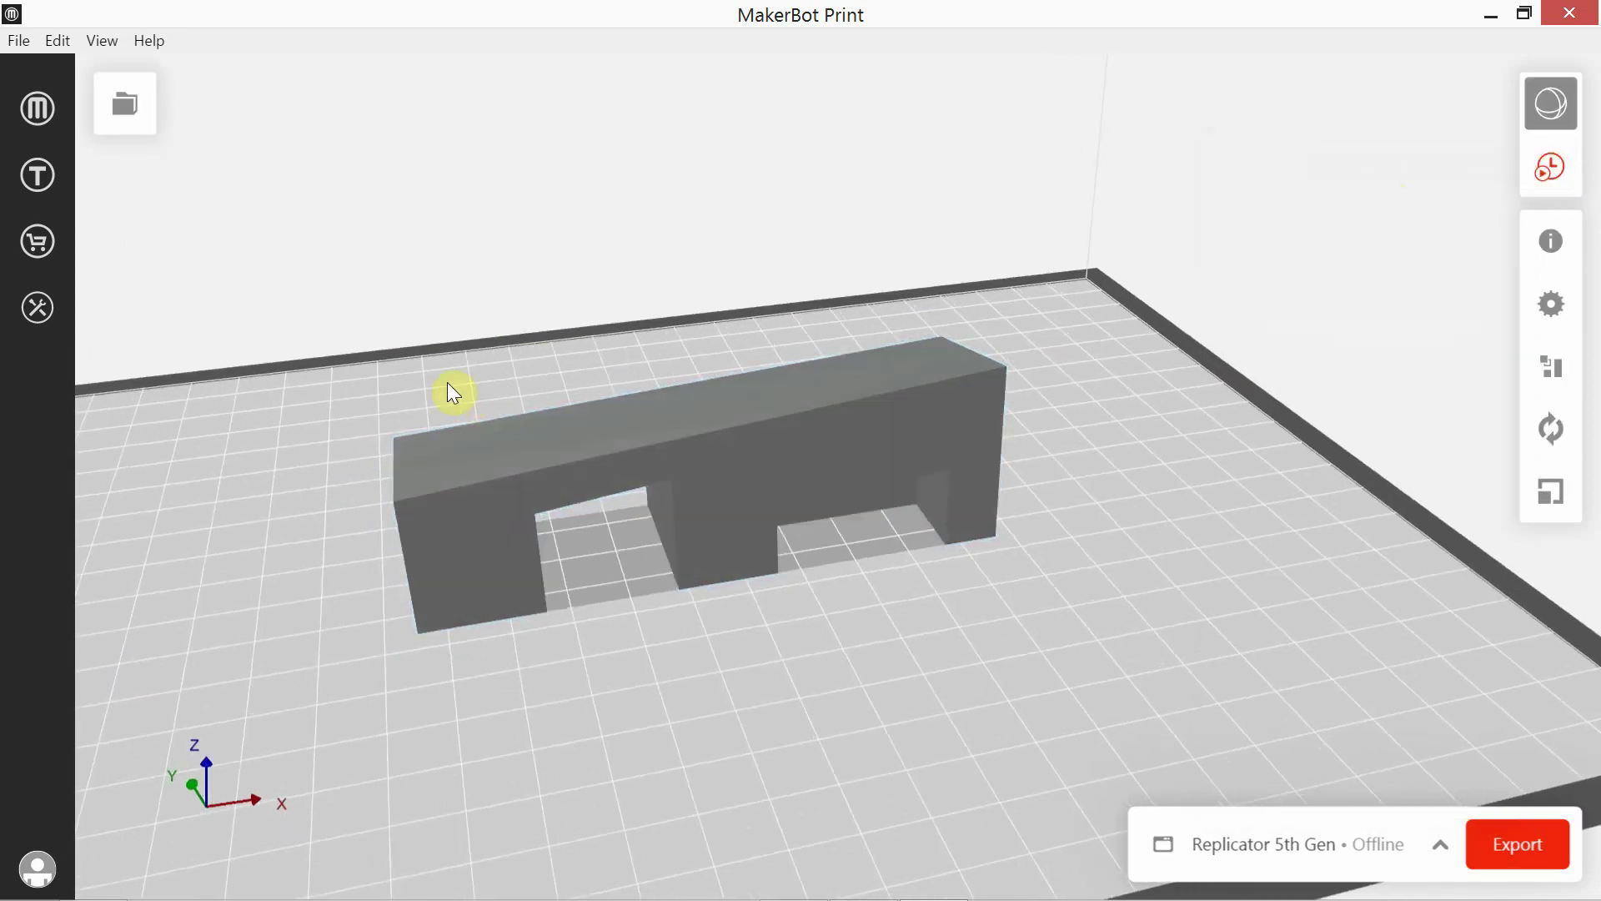
click(13, 42)
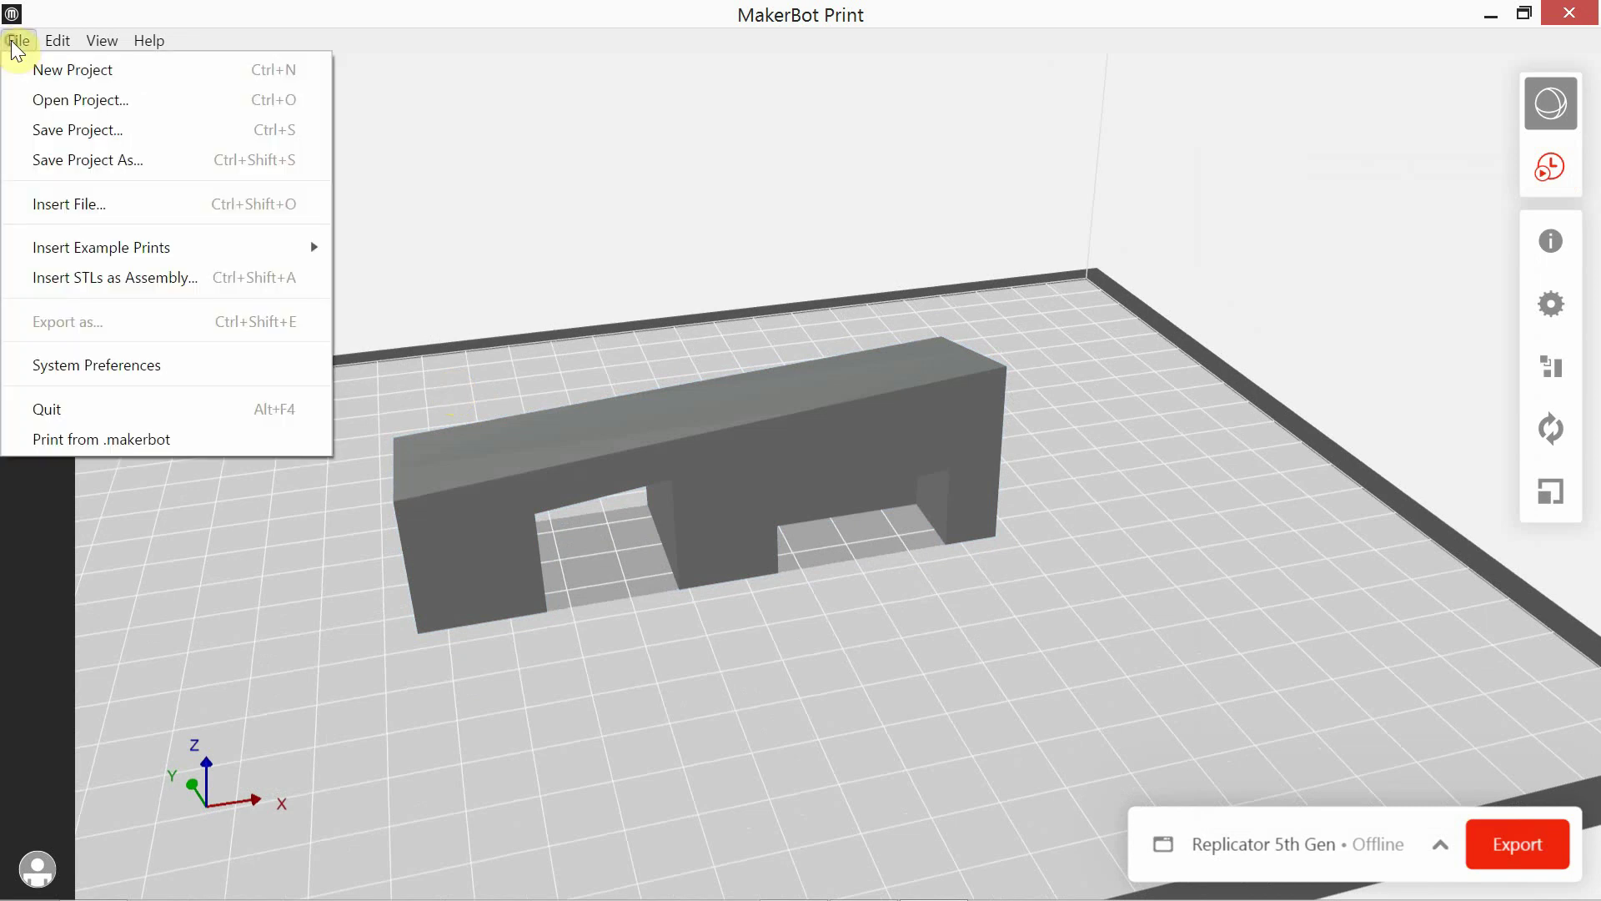
click(104, 131)
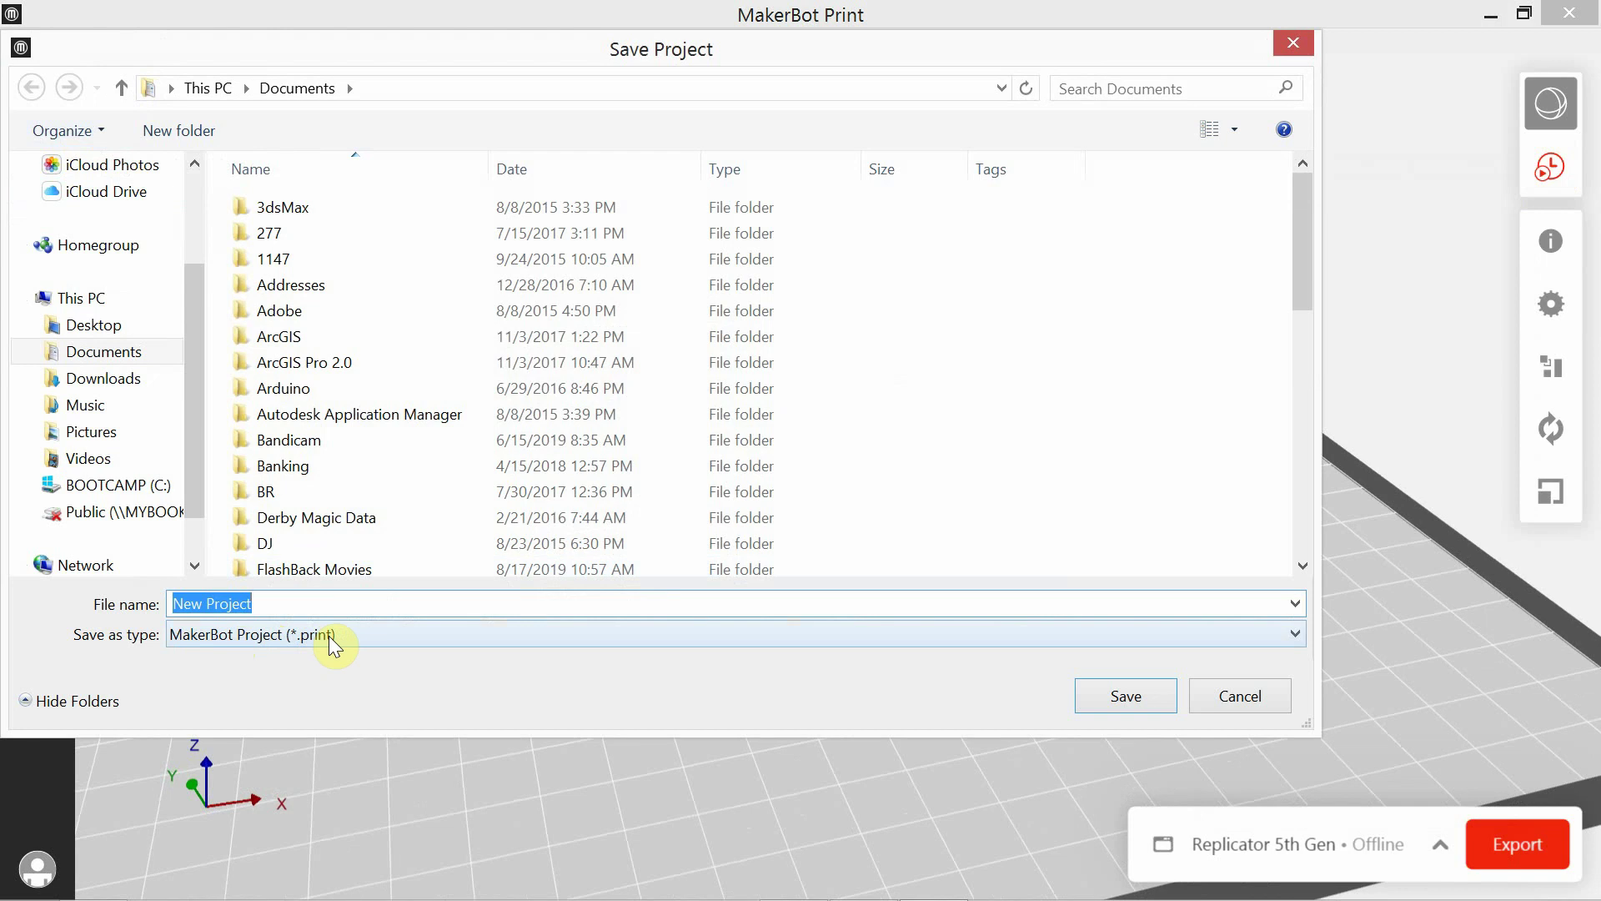
click(1240, 697)
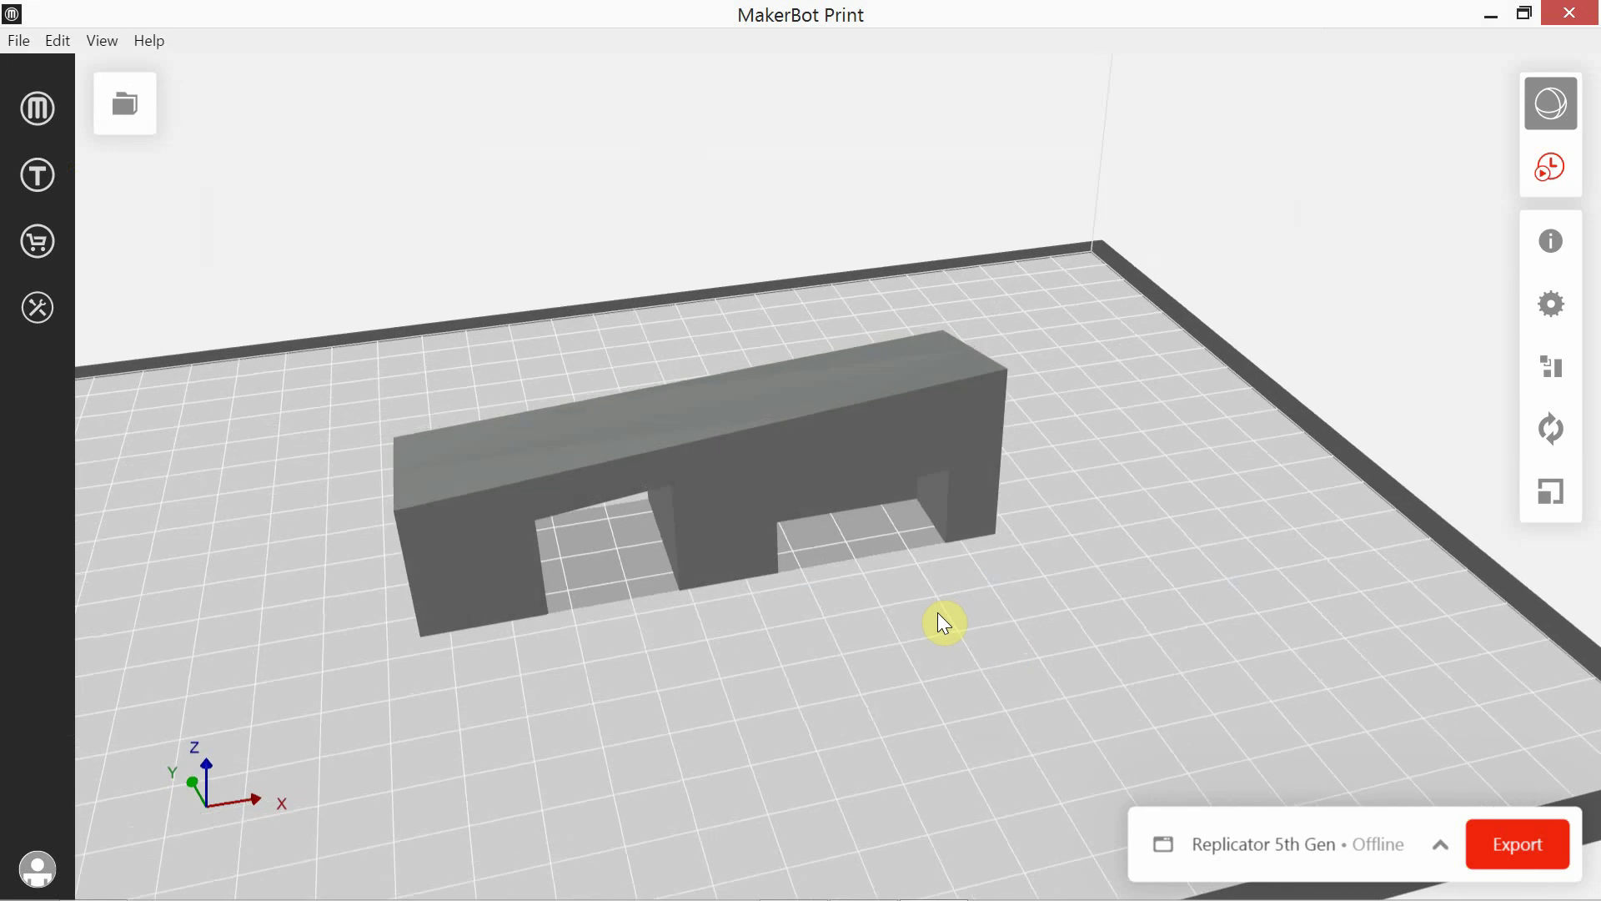
scroll(796, 581, down, 4)
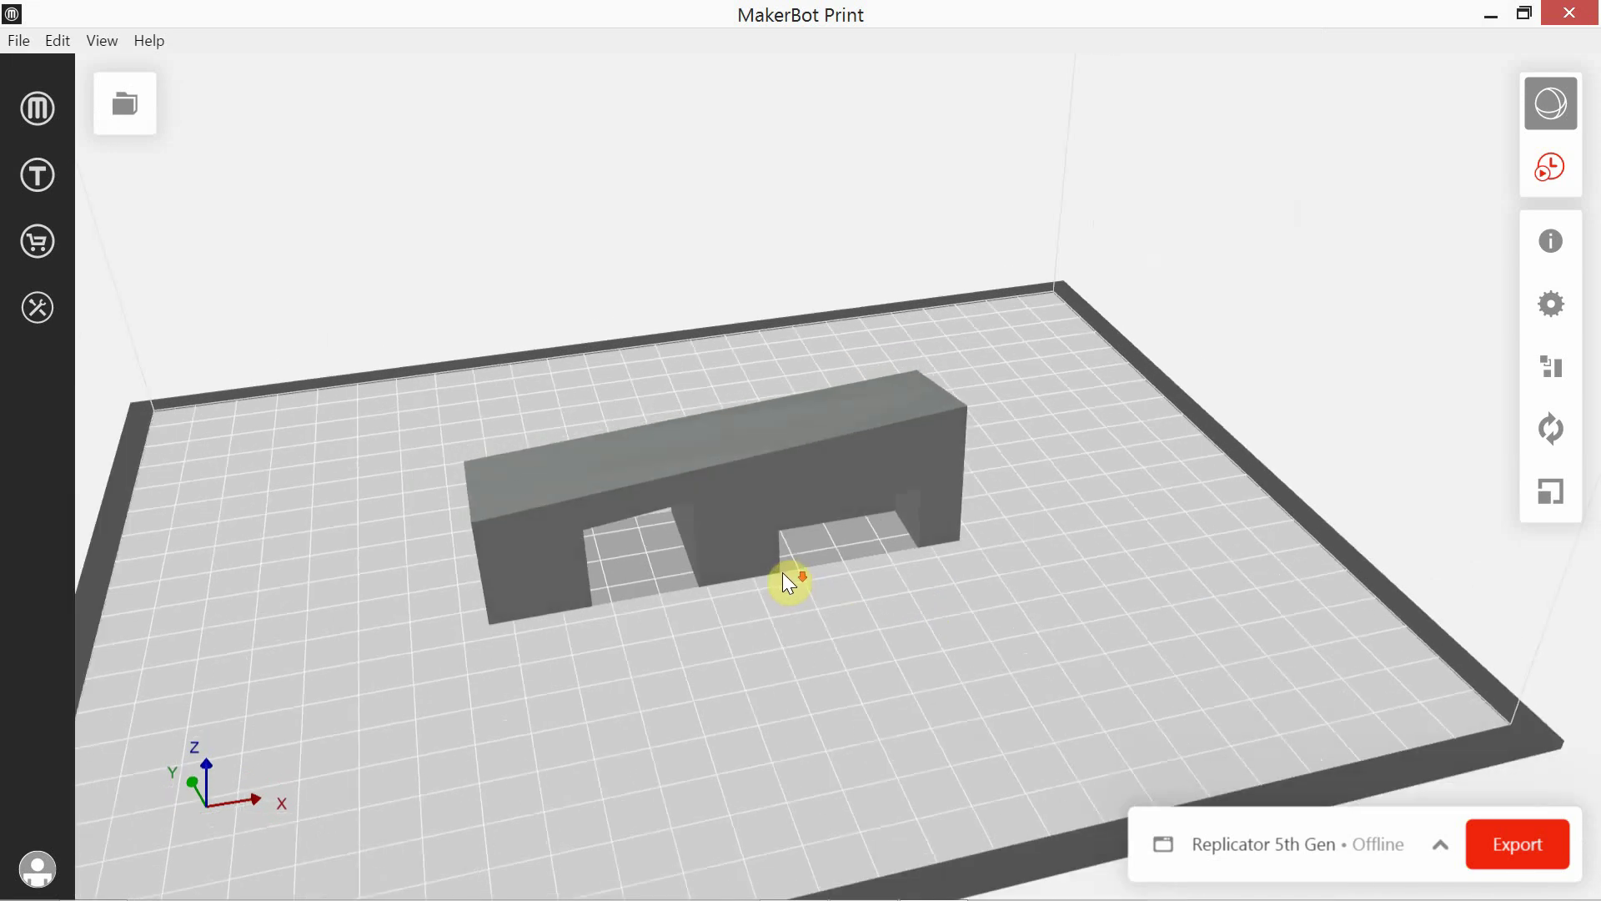
drag(753, 615, 738, 594)
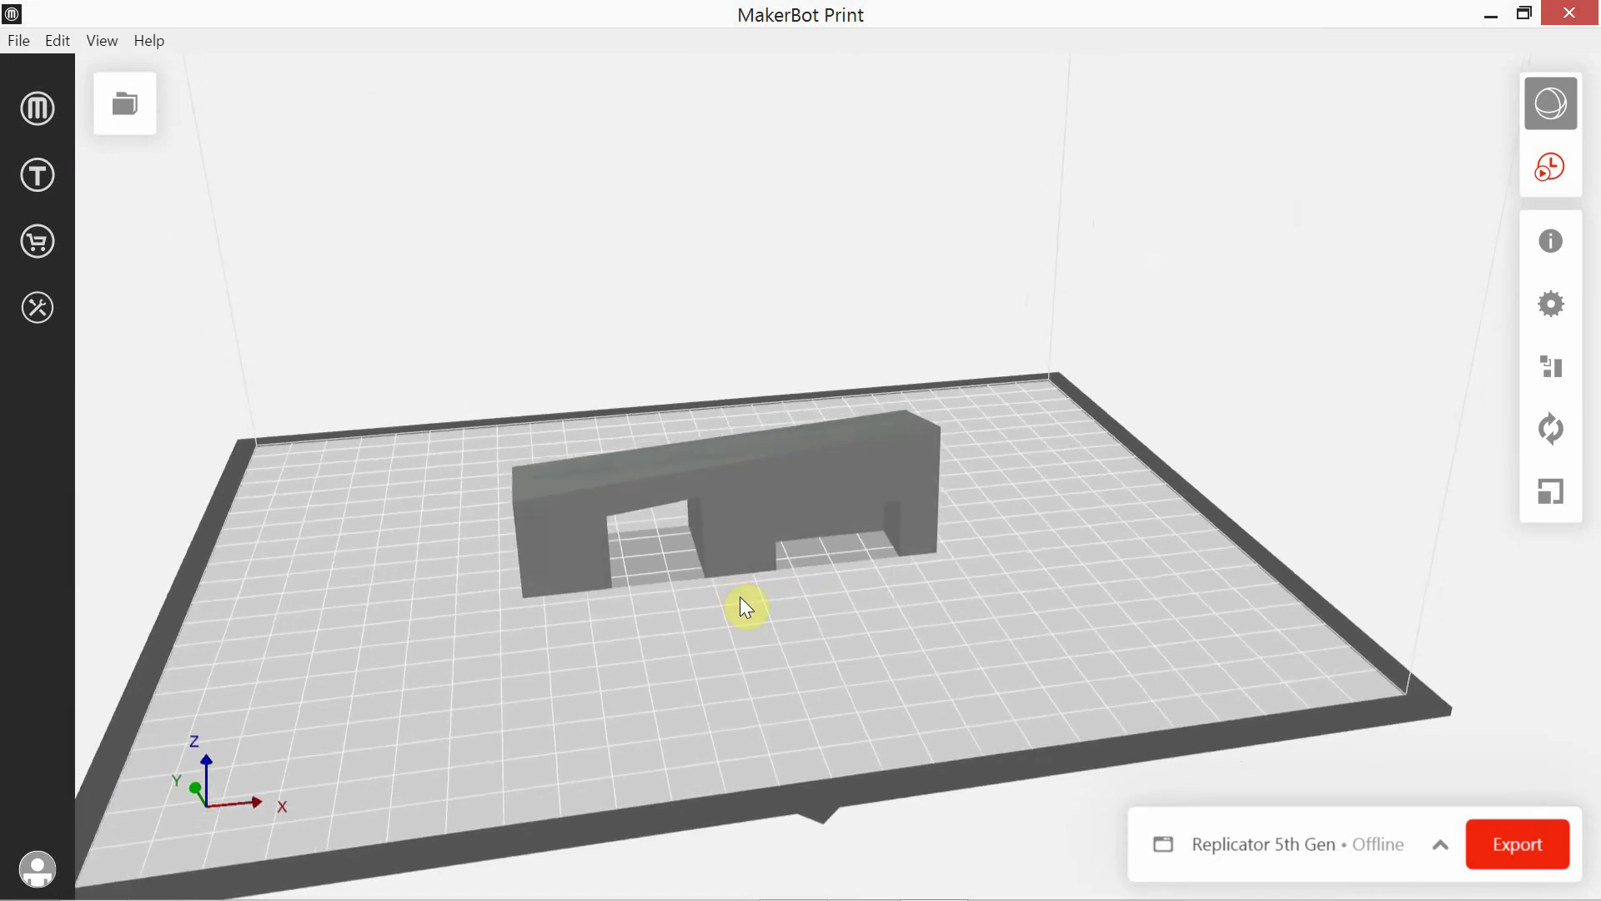